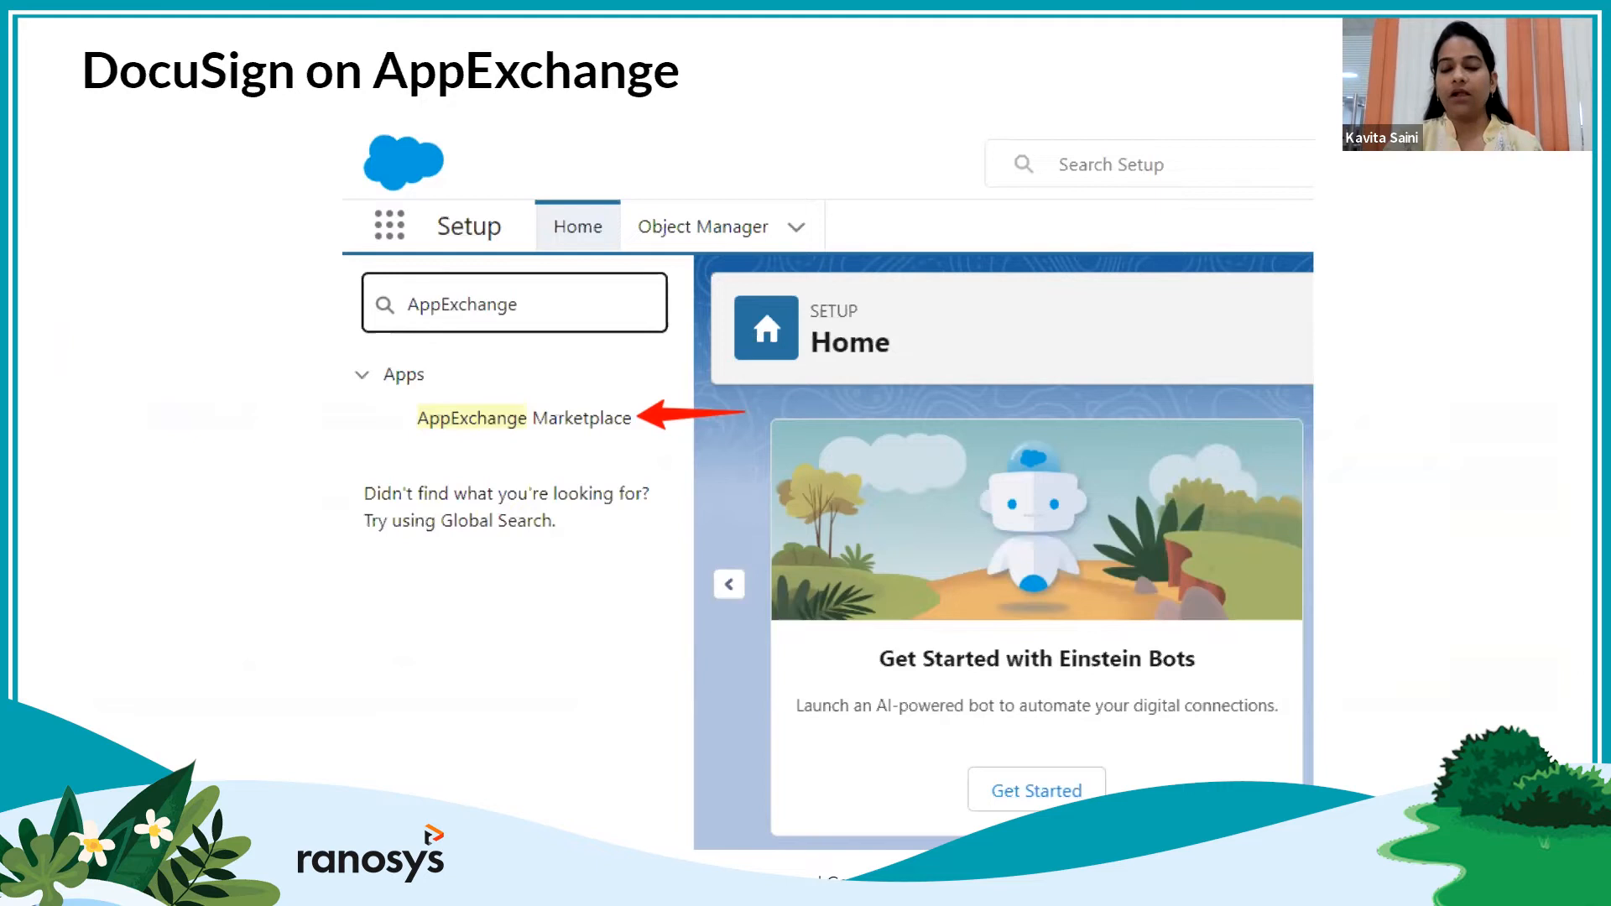
Advance the slideshow to the DocuSign search results slide
{"action": "key", "text": "Right"}
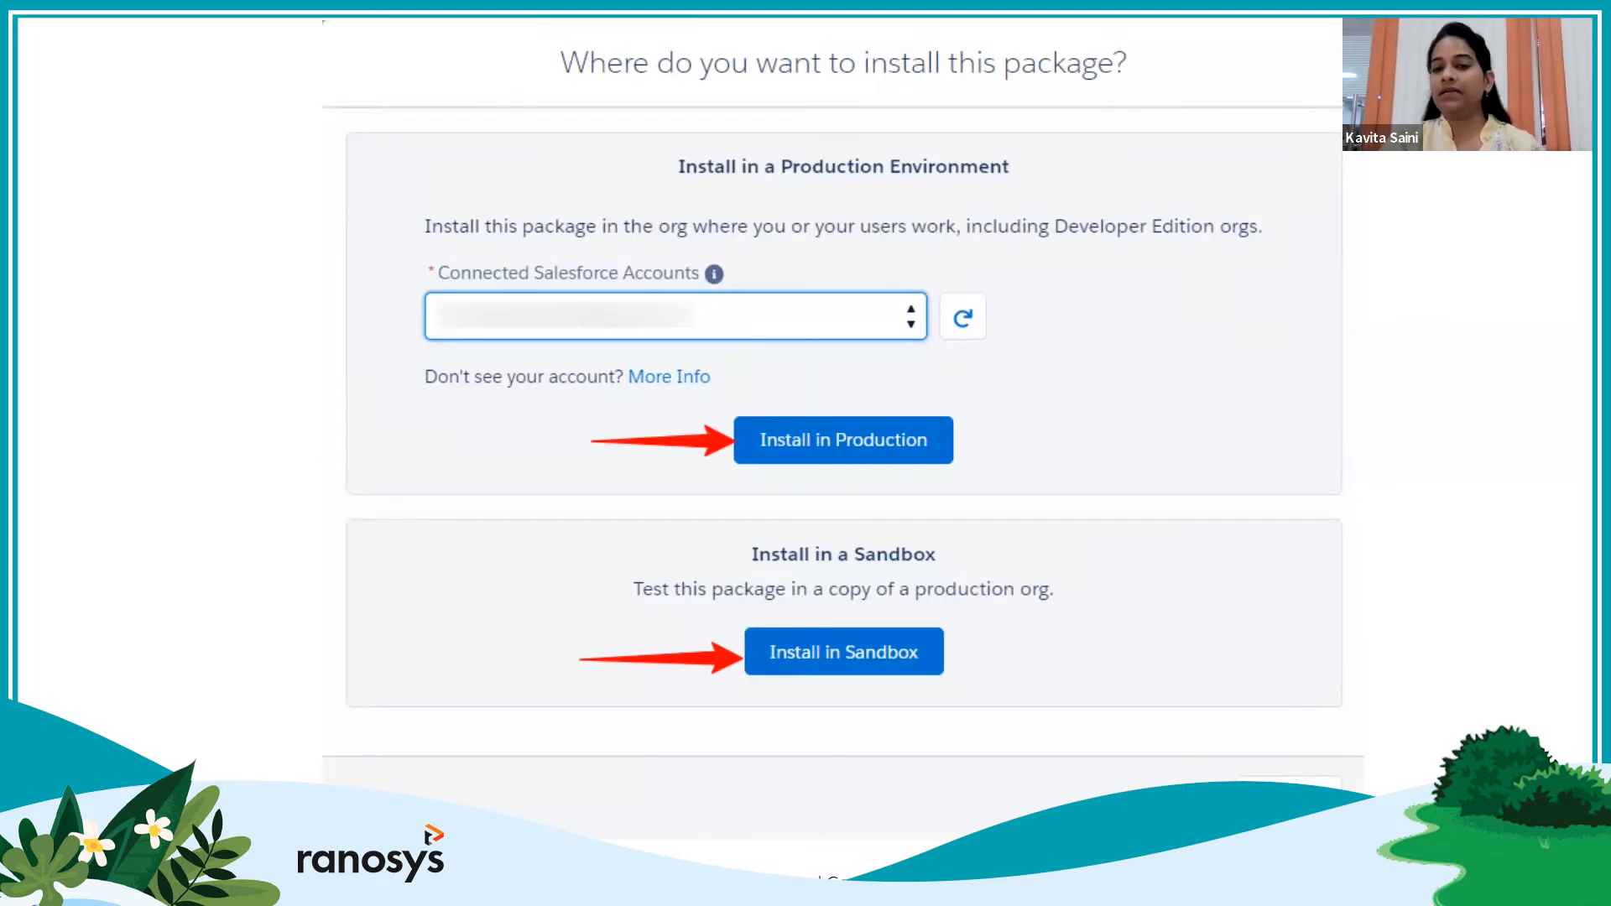
Move past 'Confirm and Install' to the 'Install DocuSign Apps Launcher' slide for all users
{"action": "key", "text": "Right"}
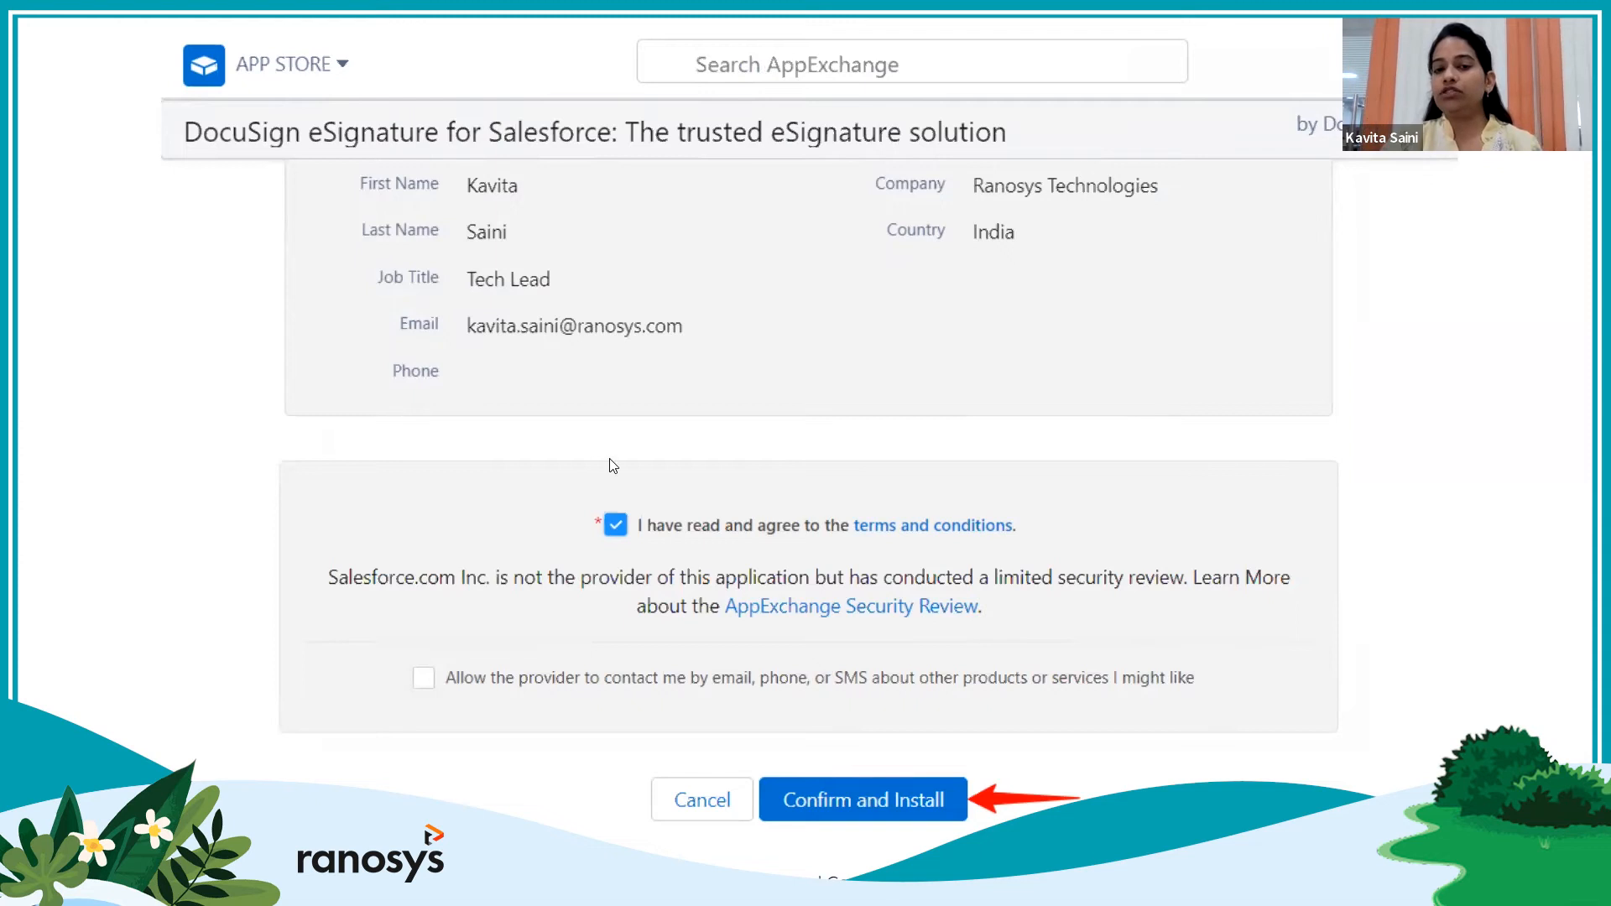
{"action": "left_click", "coordinate": [902, 794]}
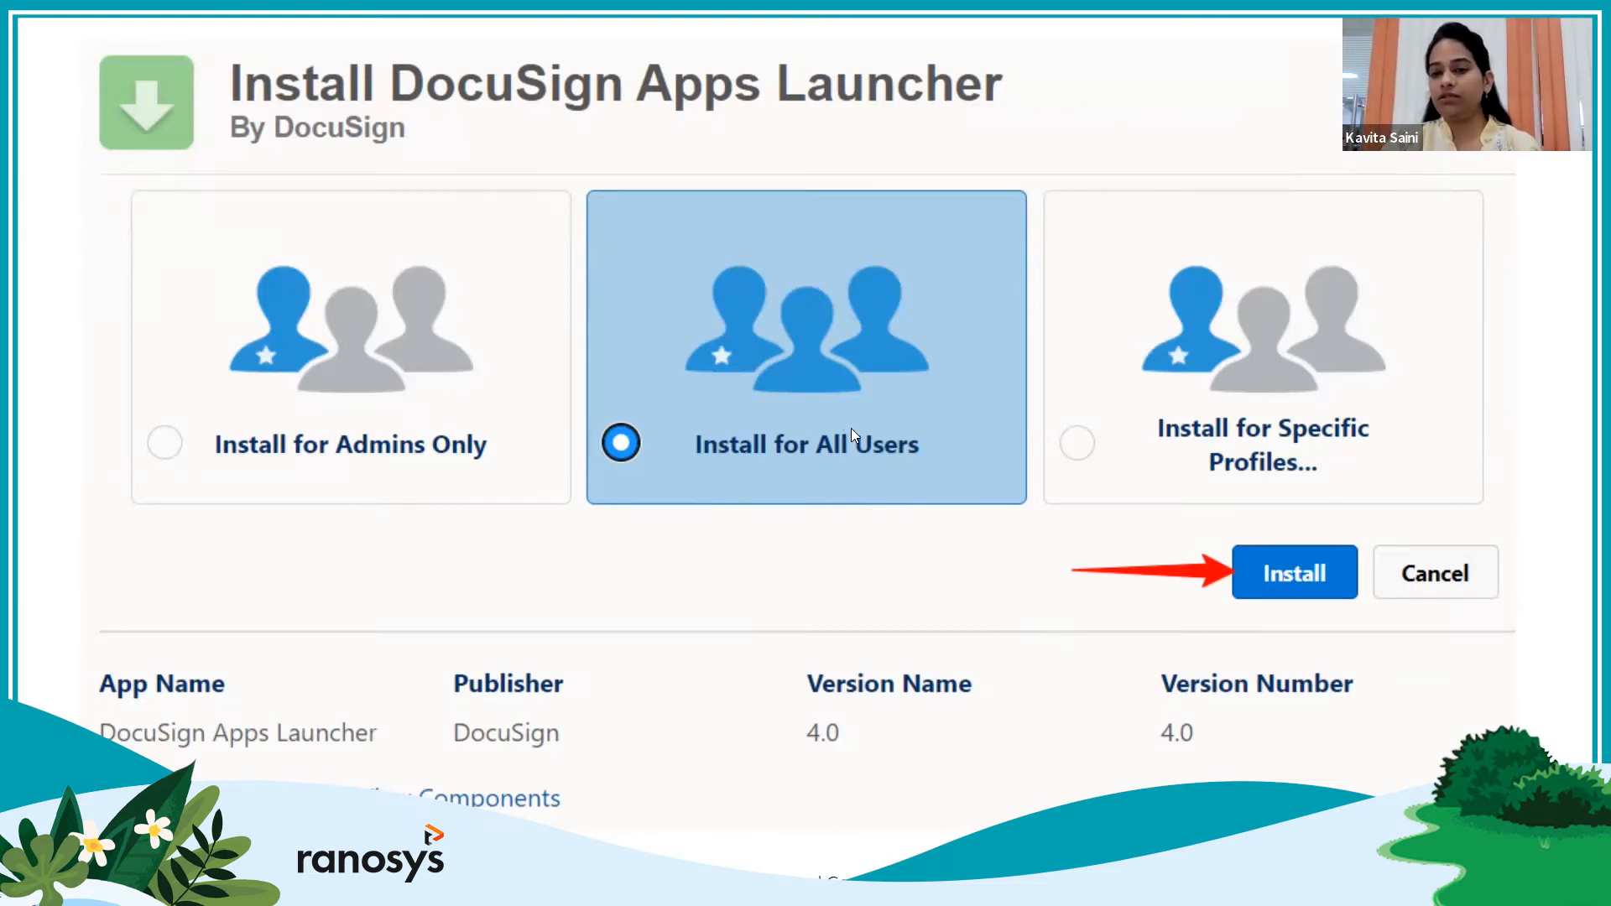
Step through the Approve Third-Party Access and install-in-progress slides
{"action": "left_click", "coordinate": [1277, 581]}
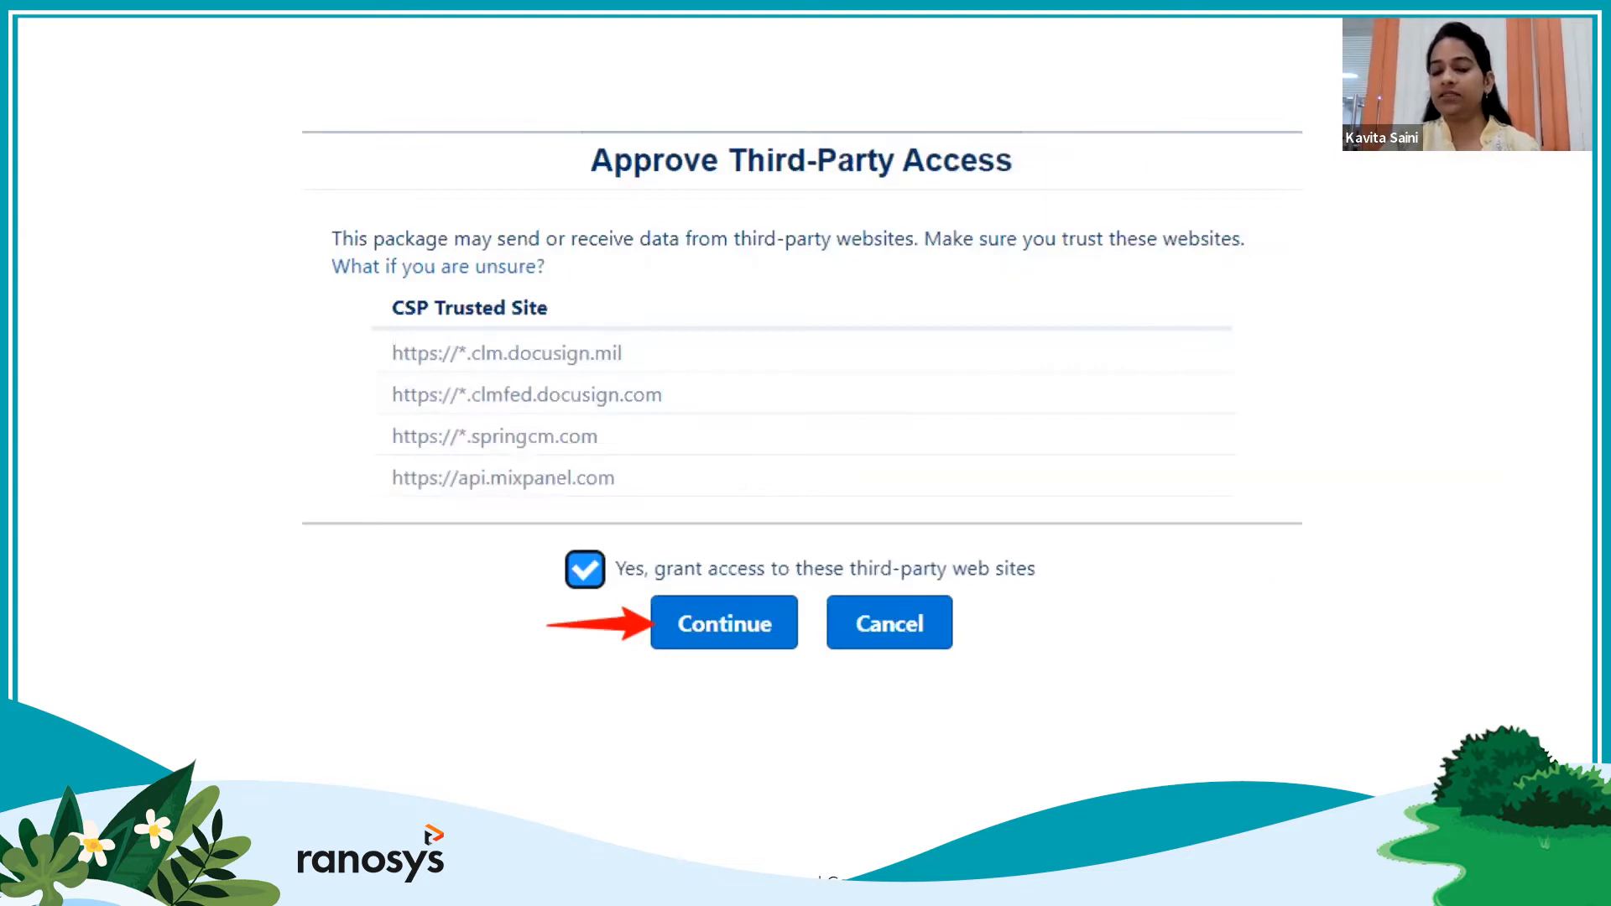
{"action": "left_click", "coordinate": [763, 634]}
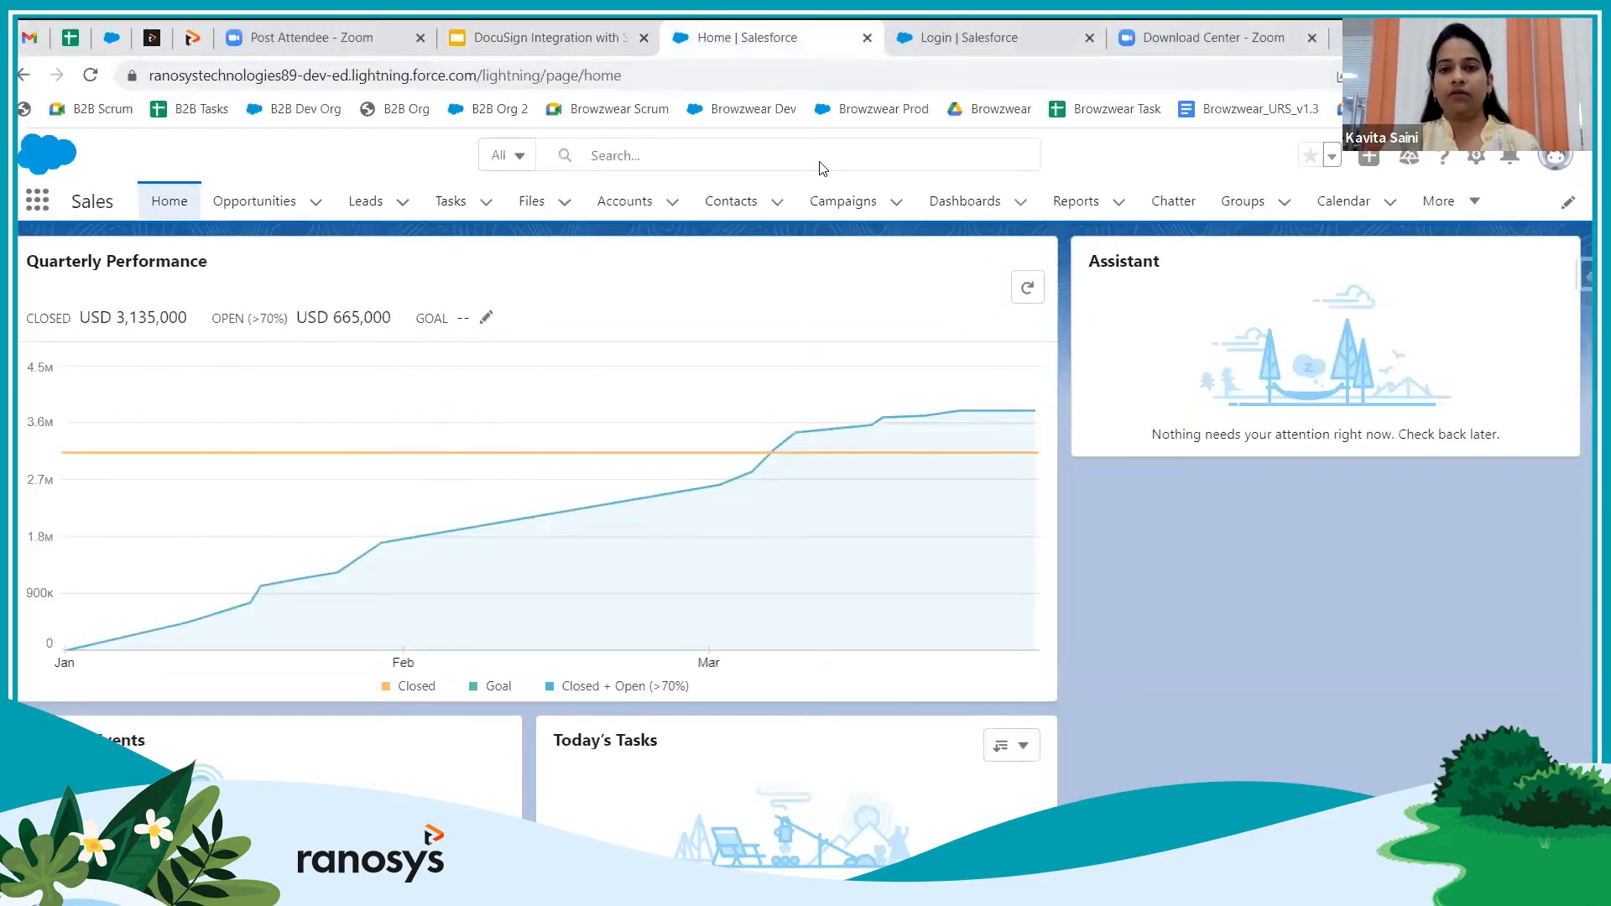
Reload the Salesforce home page and search the App Launcher for 'docu'
{"action": "left_click", "coordinate": [90, 76]}
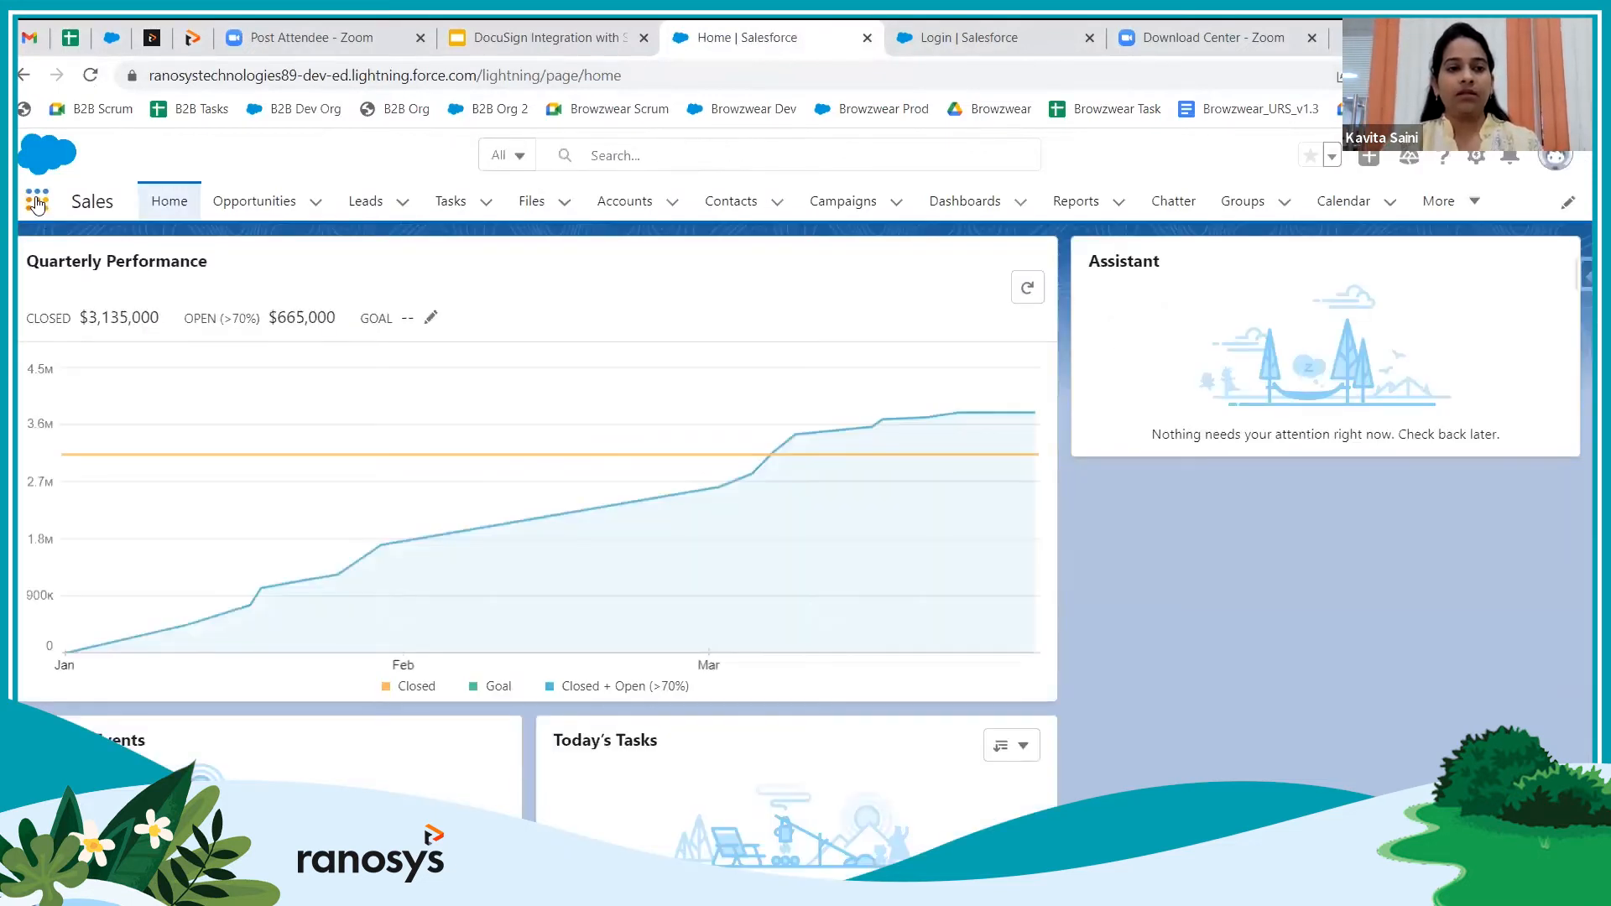
{"action": "left_click", "coordinate": [36, 202]}
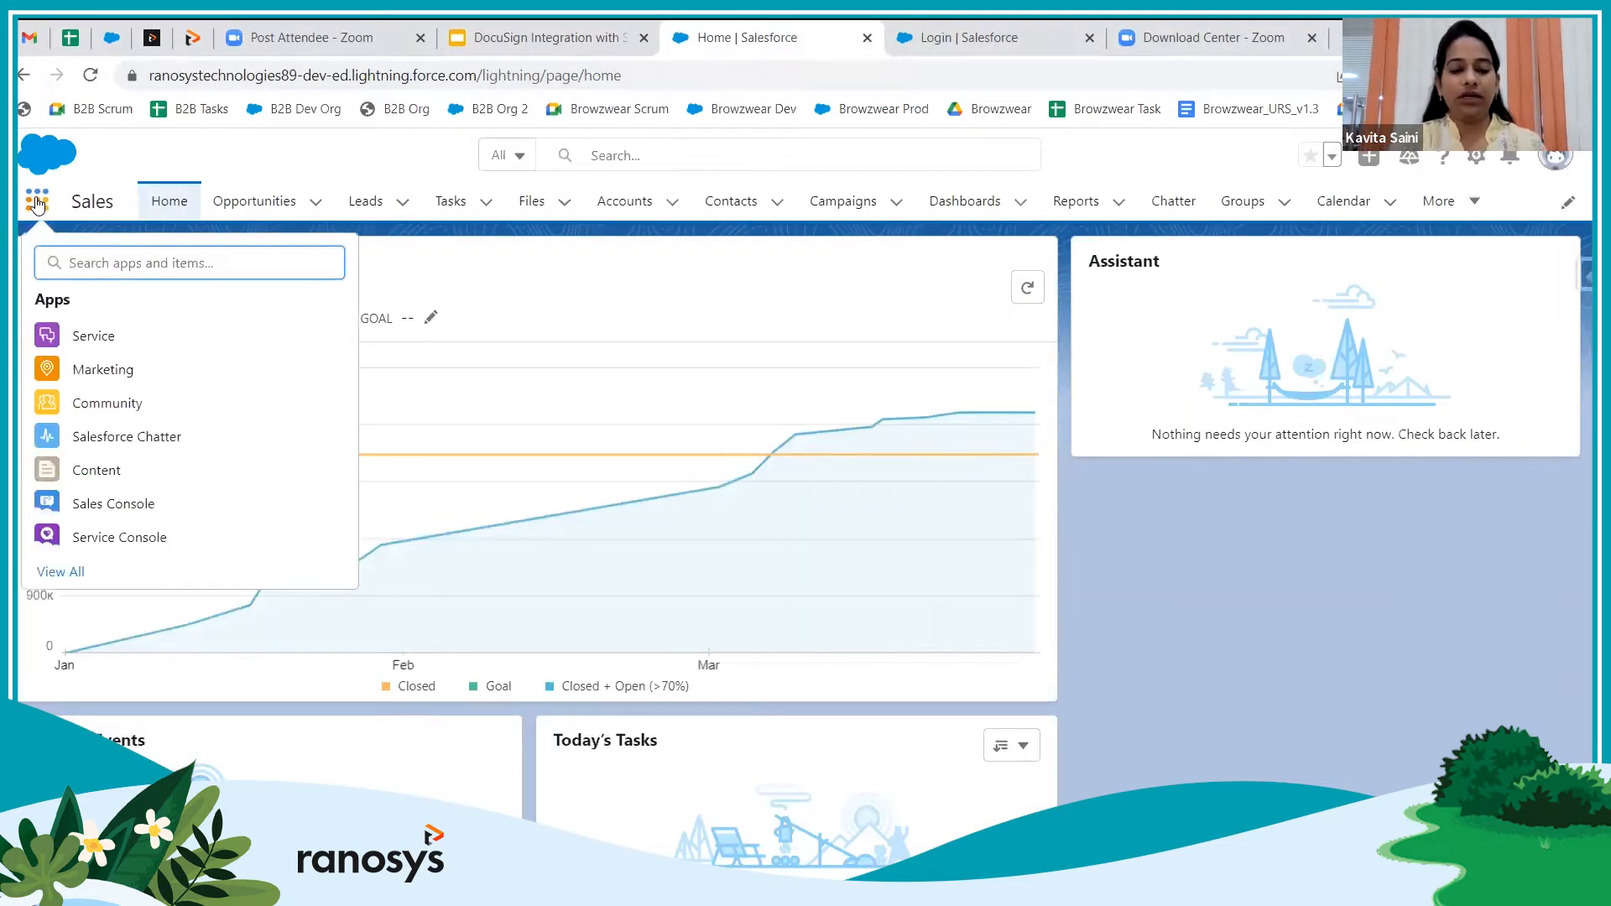
{"action": "type", "text": "docu"}
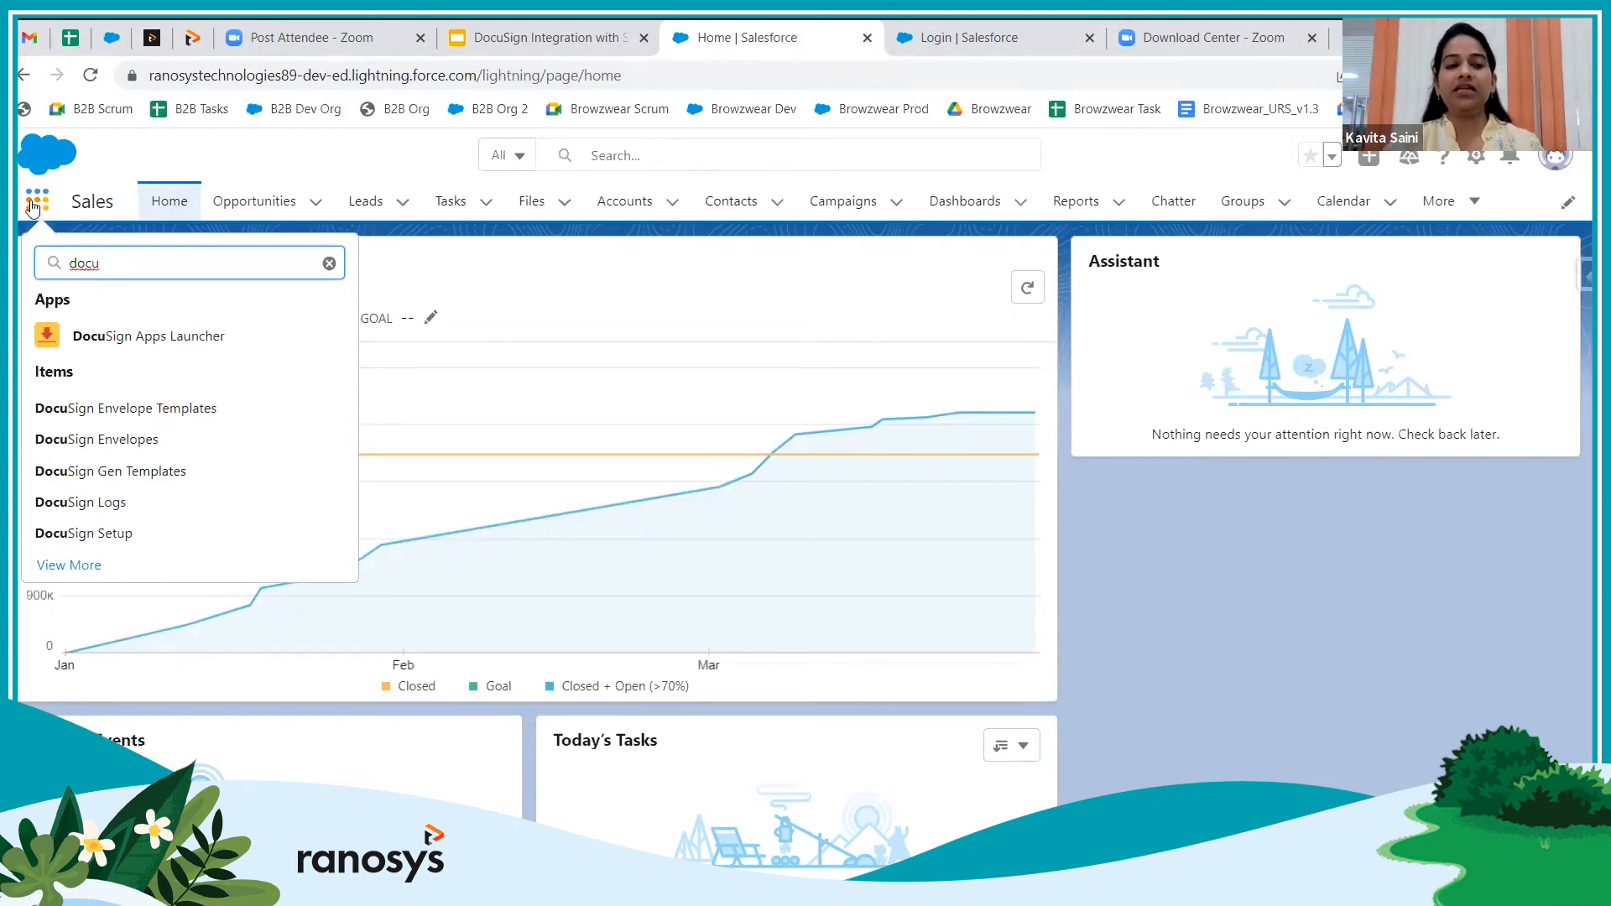
Launch DocuSign Apps Launcher and log in to the DocuSign demo account
{"action": "left_click", "coordinate": [179, 339]}
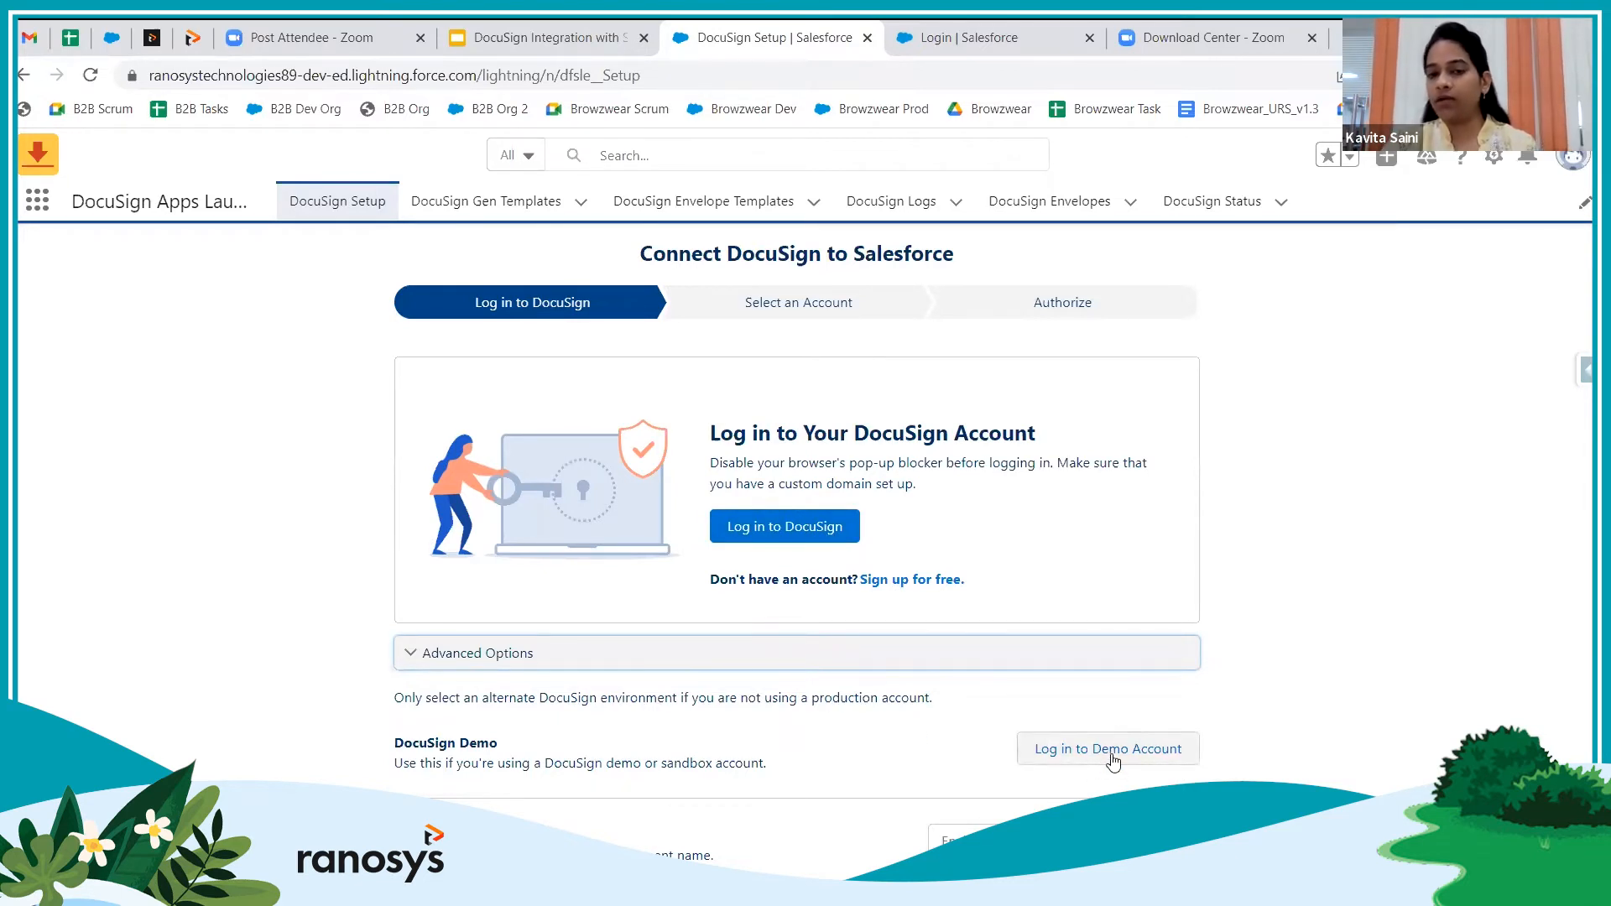
{"action": "left_click", "coordinate": [783, 529]}
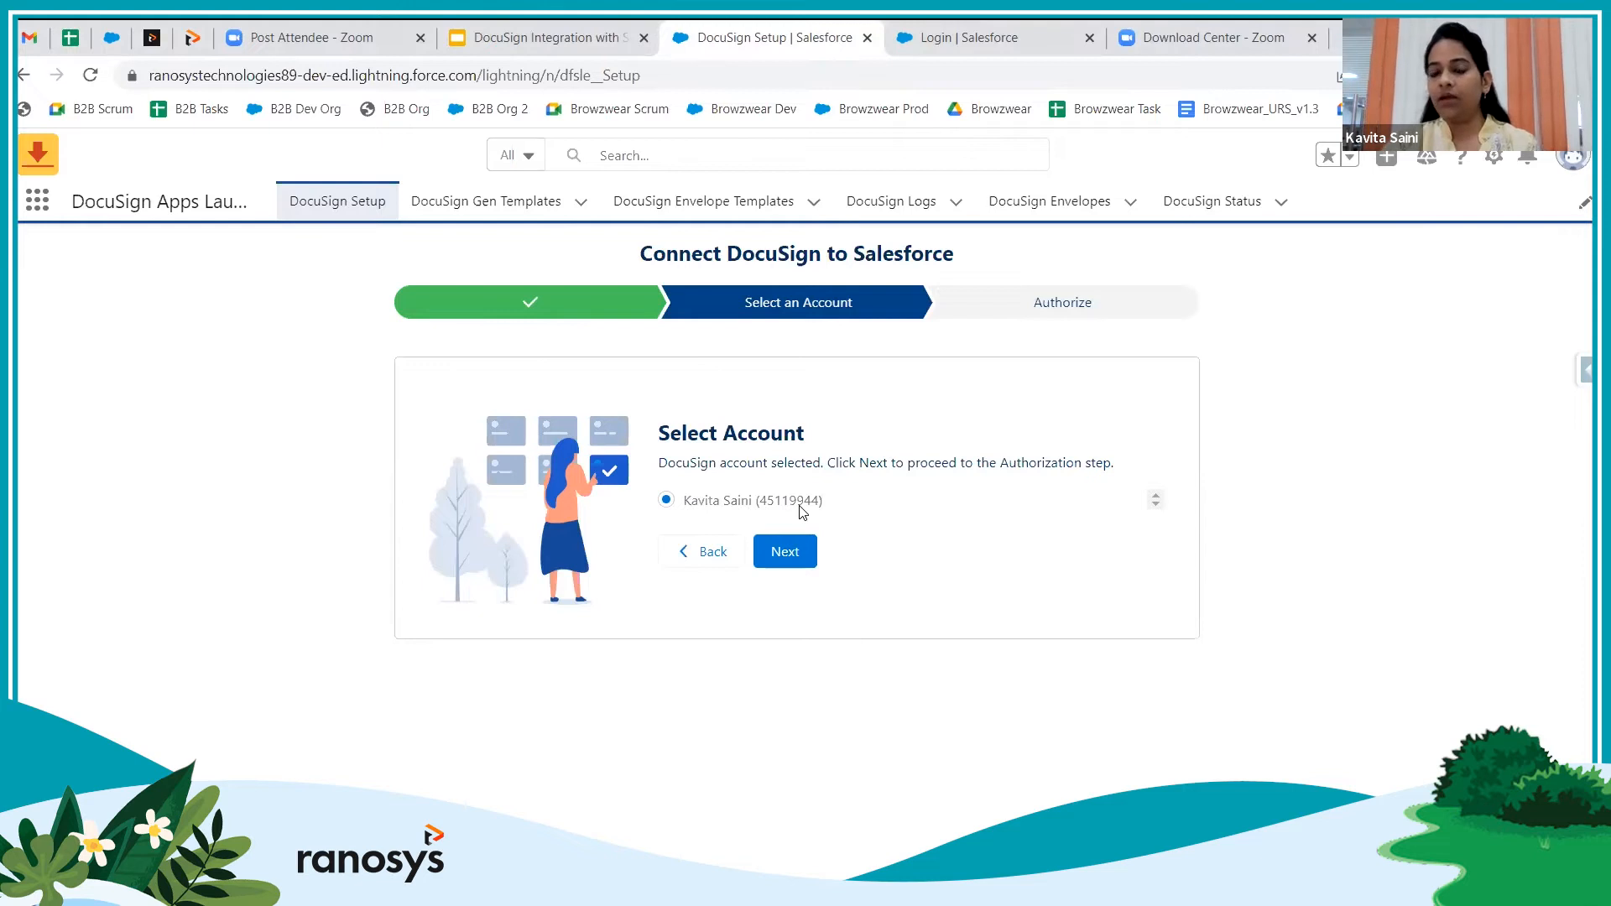
Confirm the selected DocuSign account and allow DocuSign access to Salesforce
{"action": "left_click", "coordinate": [785, 555]}
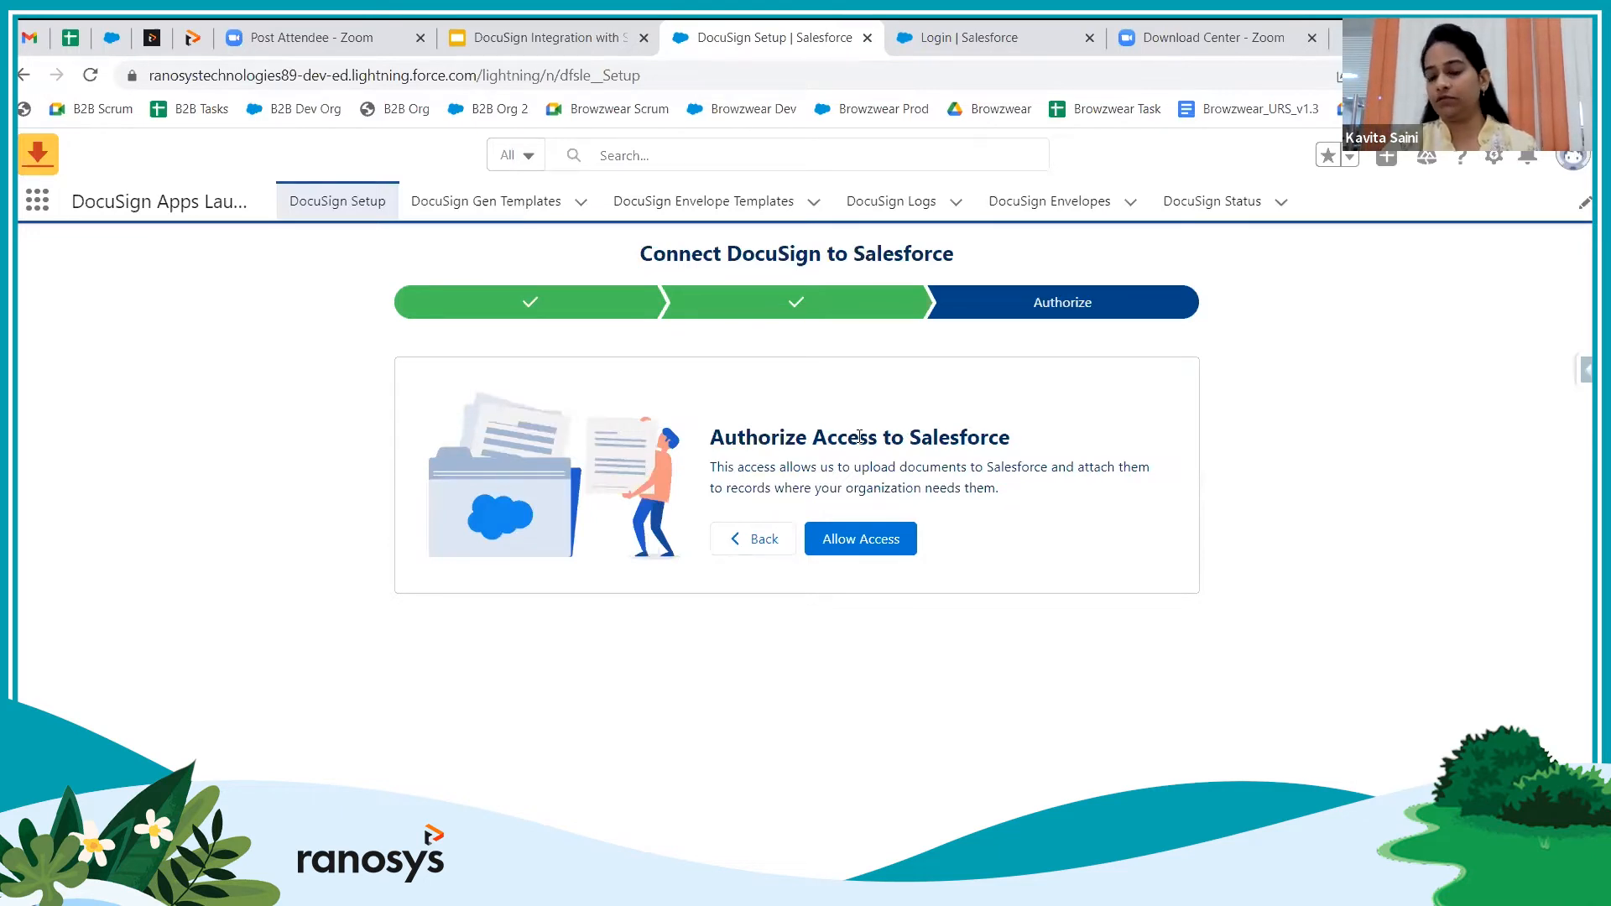
{"action": "left_click", "coordinate": [860, 541]}
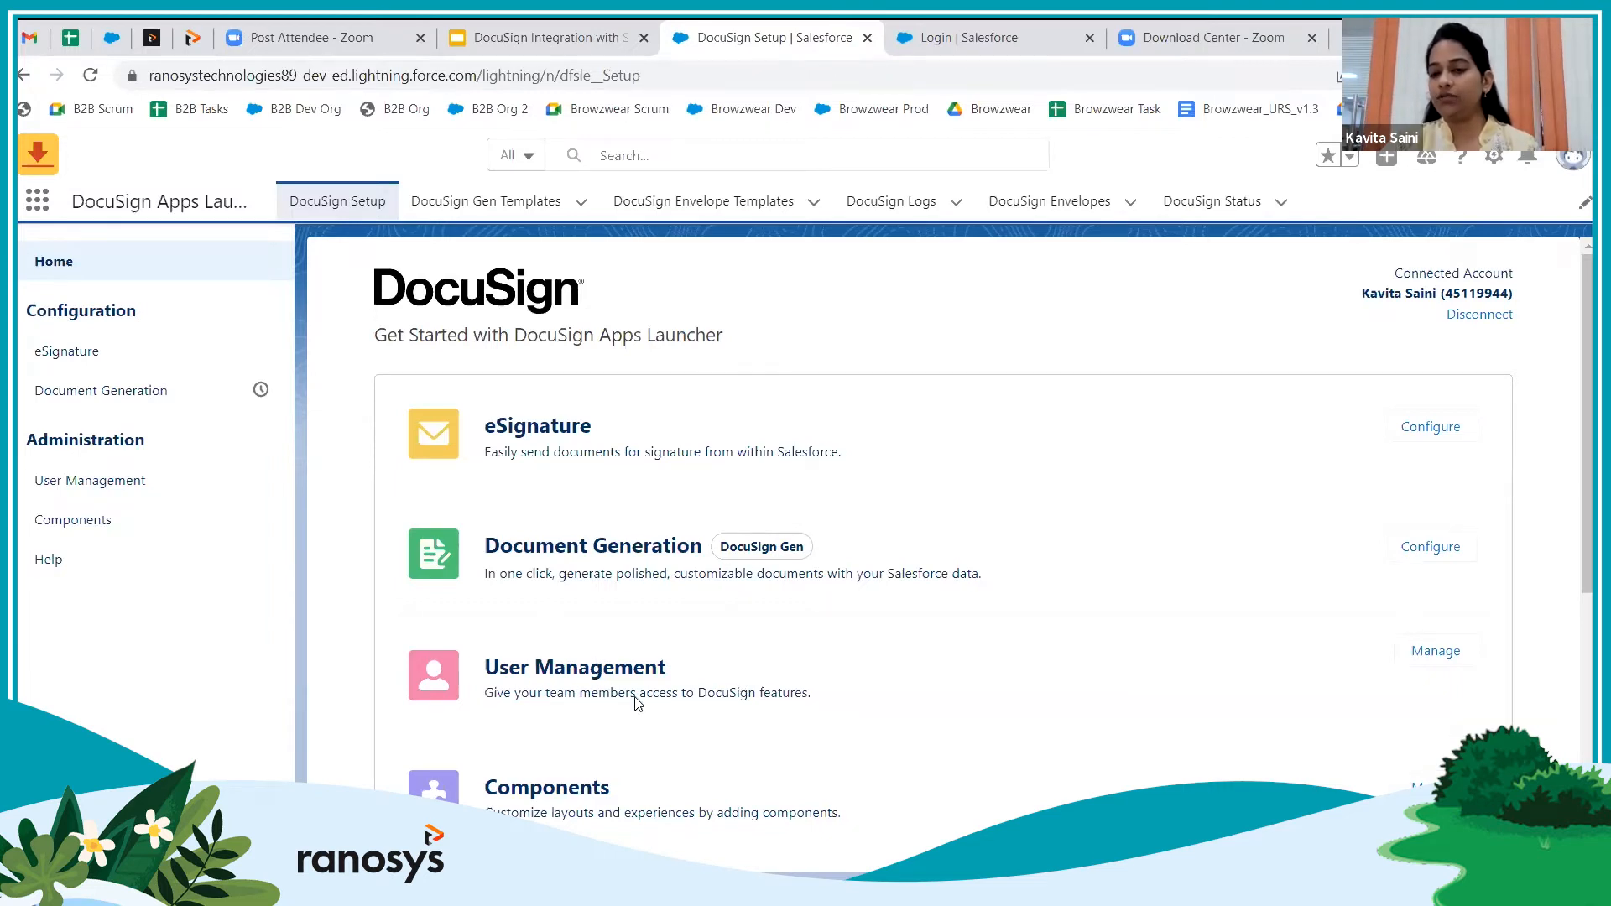
{"action": "left_click", "coordinate": [1432, 661]}
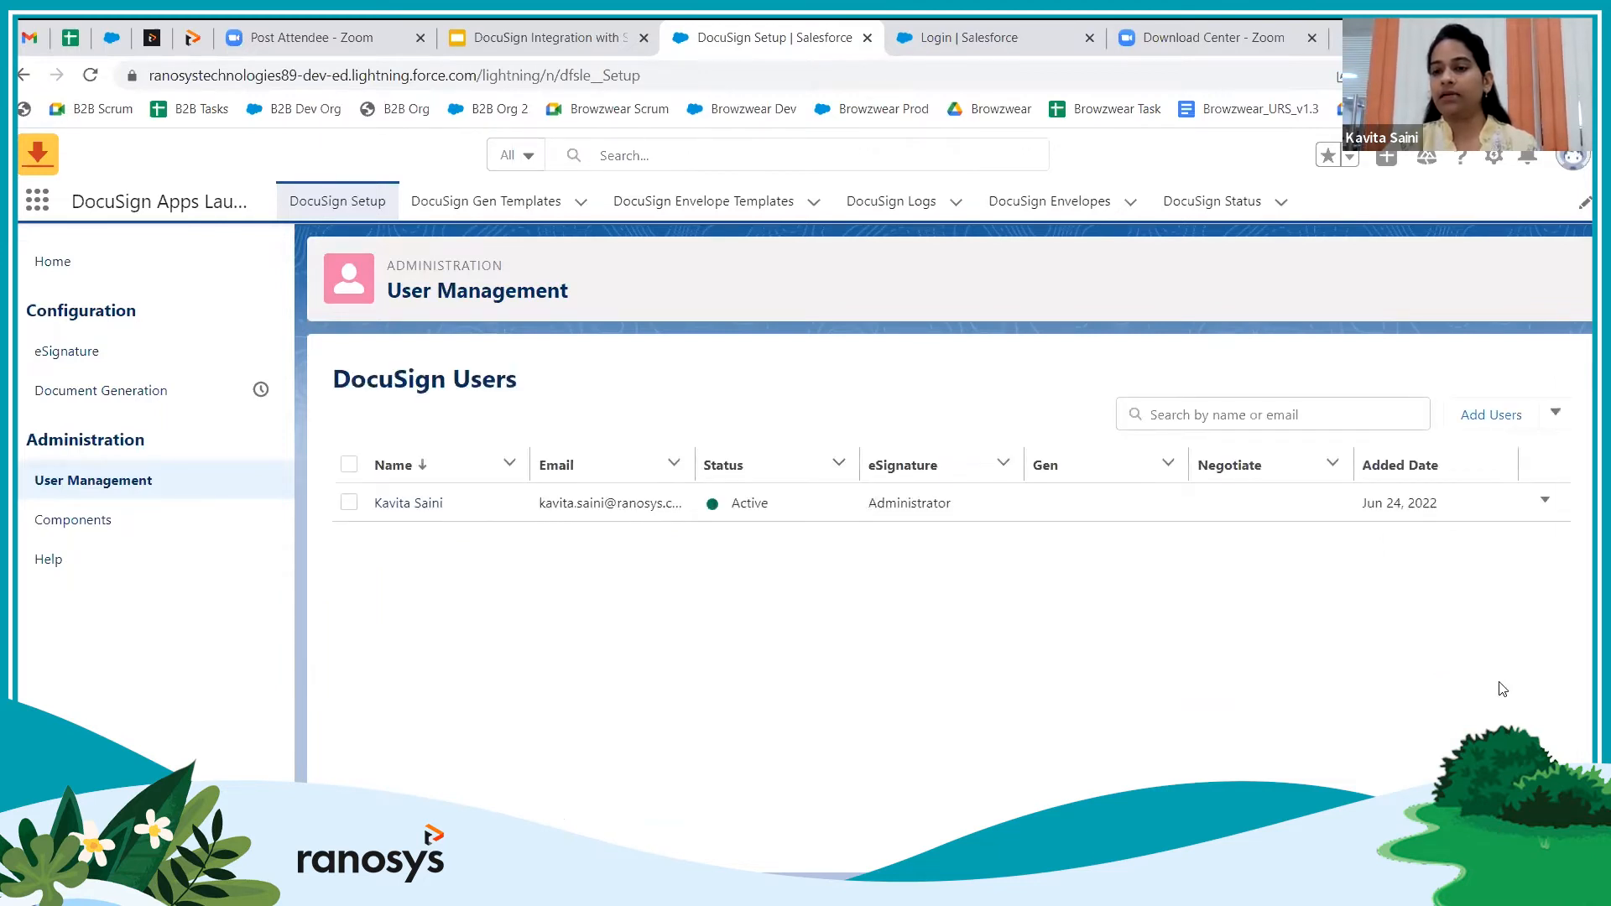
Start adding new users from DocuSign User Management
{"action": "left_click", "coordinate": [1492, 420]}
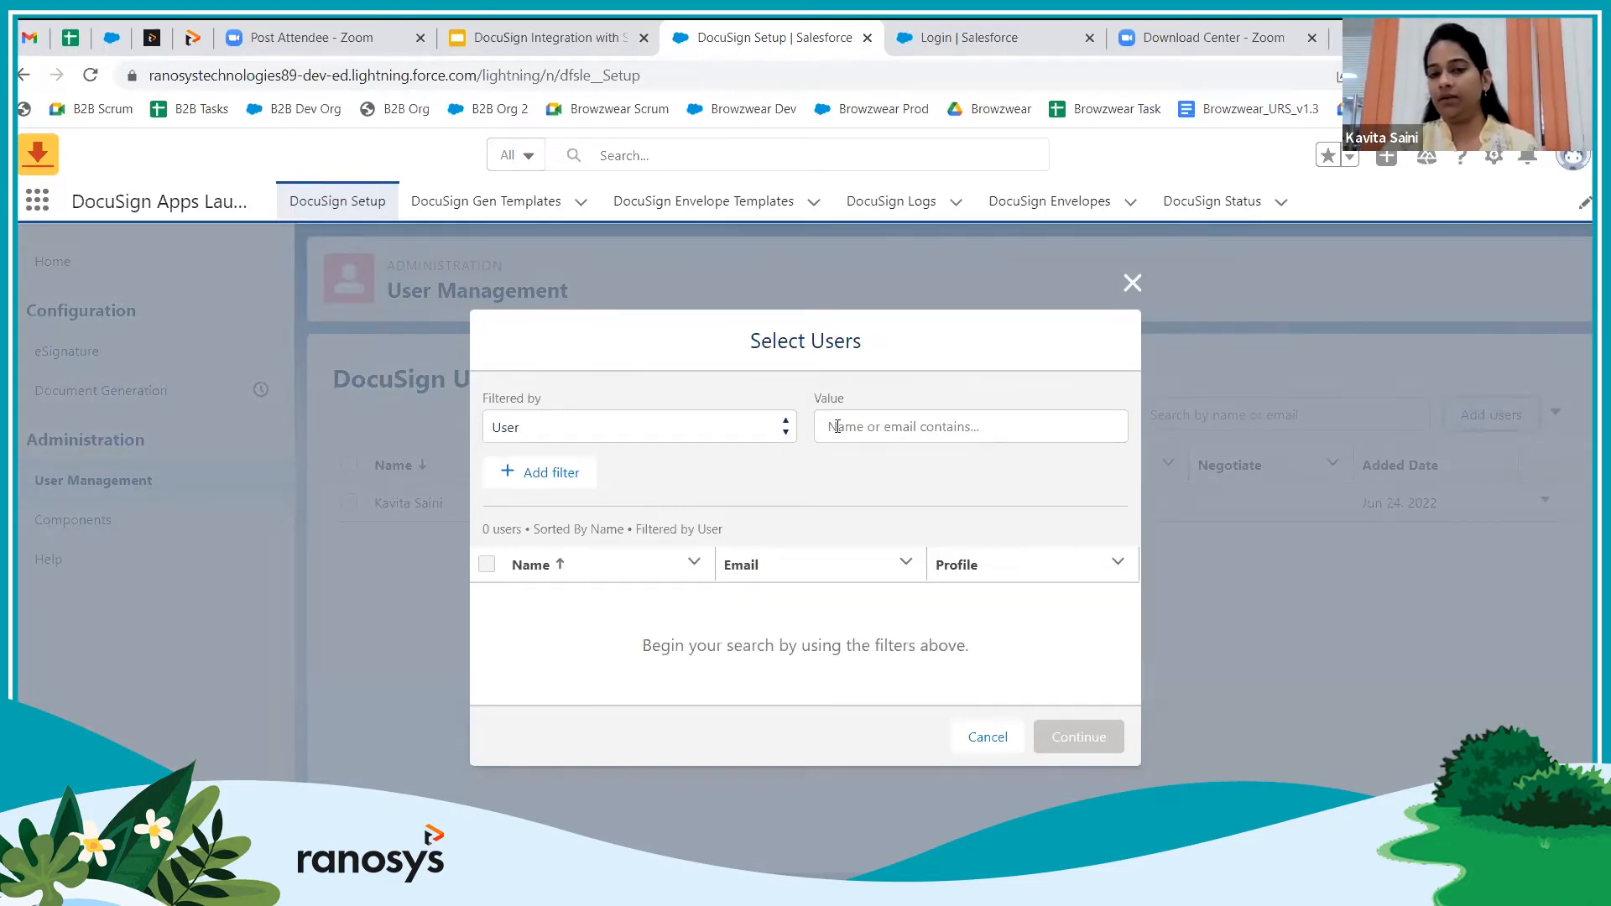
Search users for 'test' and select the test user to add to DocuSign
{"action": "left_click", "coordinate": [784, 433]}
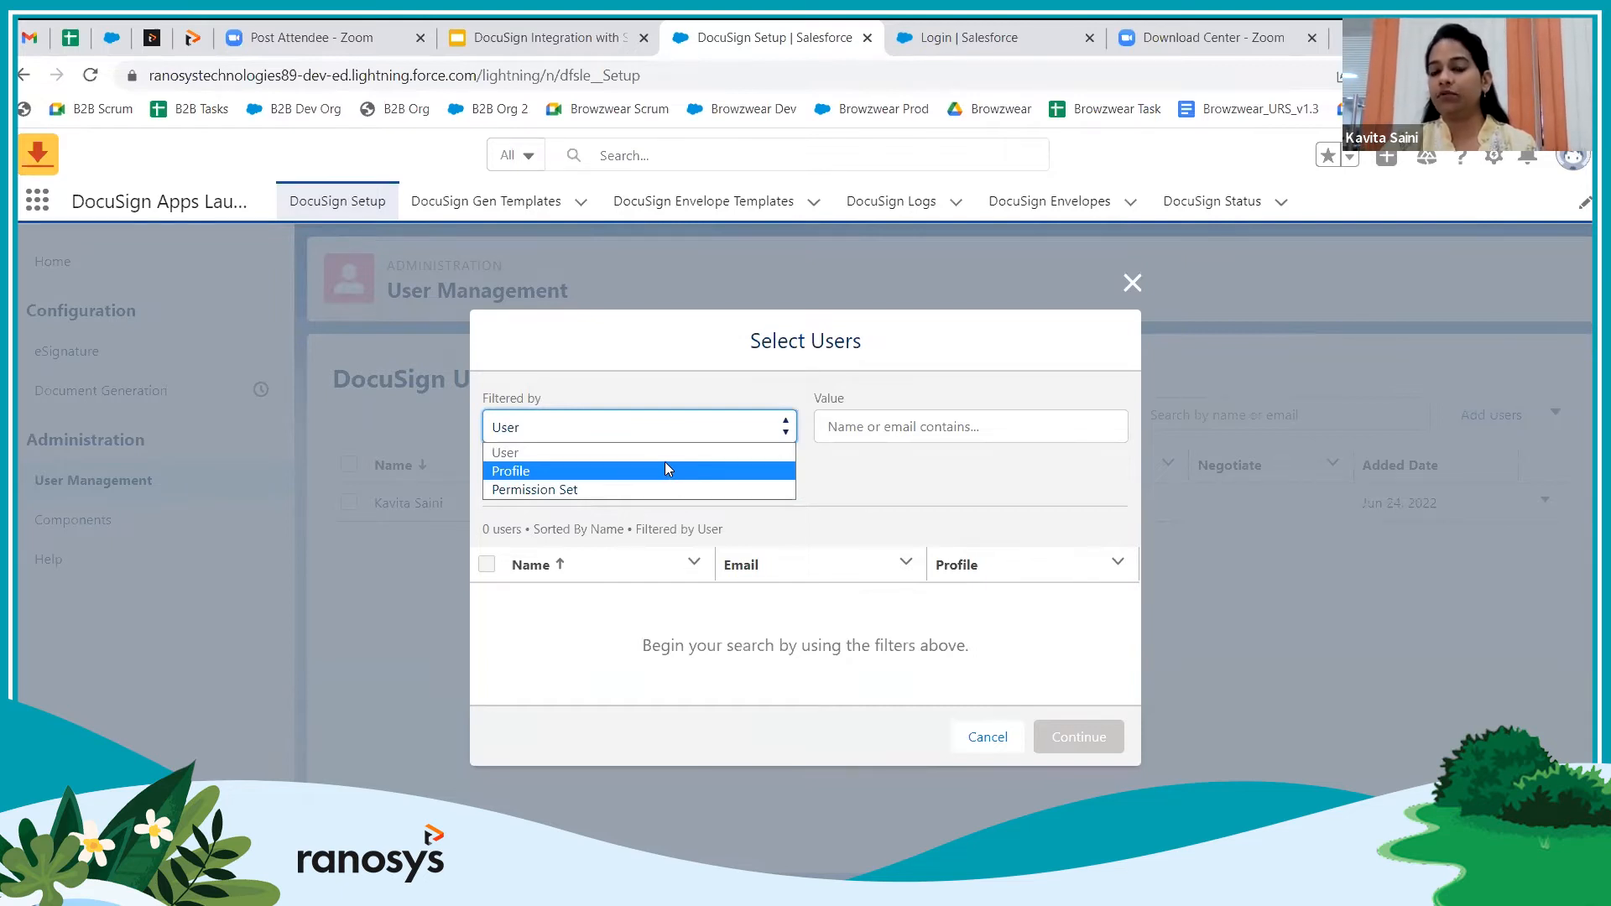
{"action": "left_click", "coordinate": [719, 434]}
{"action": "left_click", "coordinate": [875, 426]}
{"action": "type", "text": "test"}
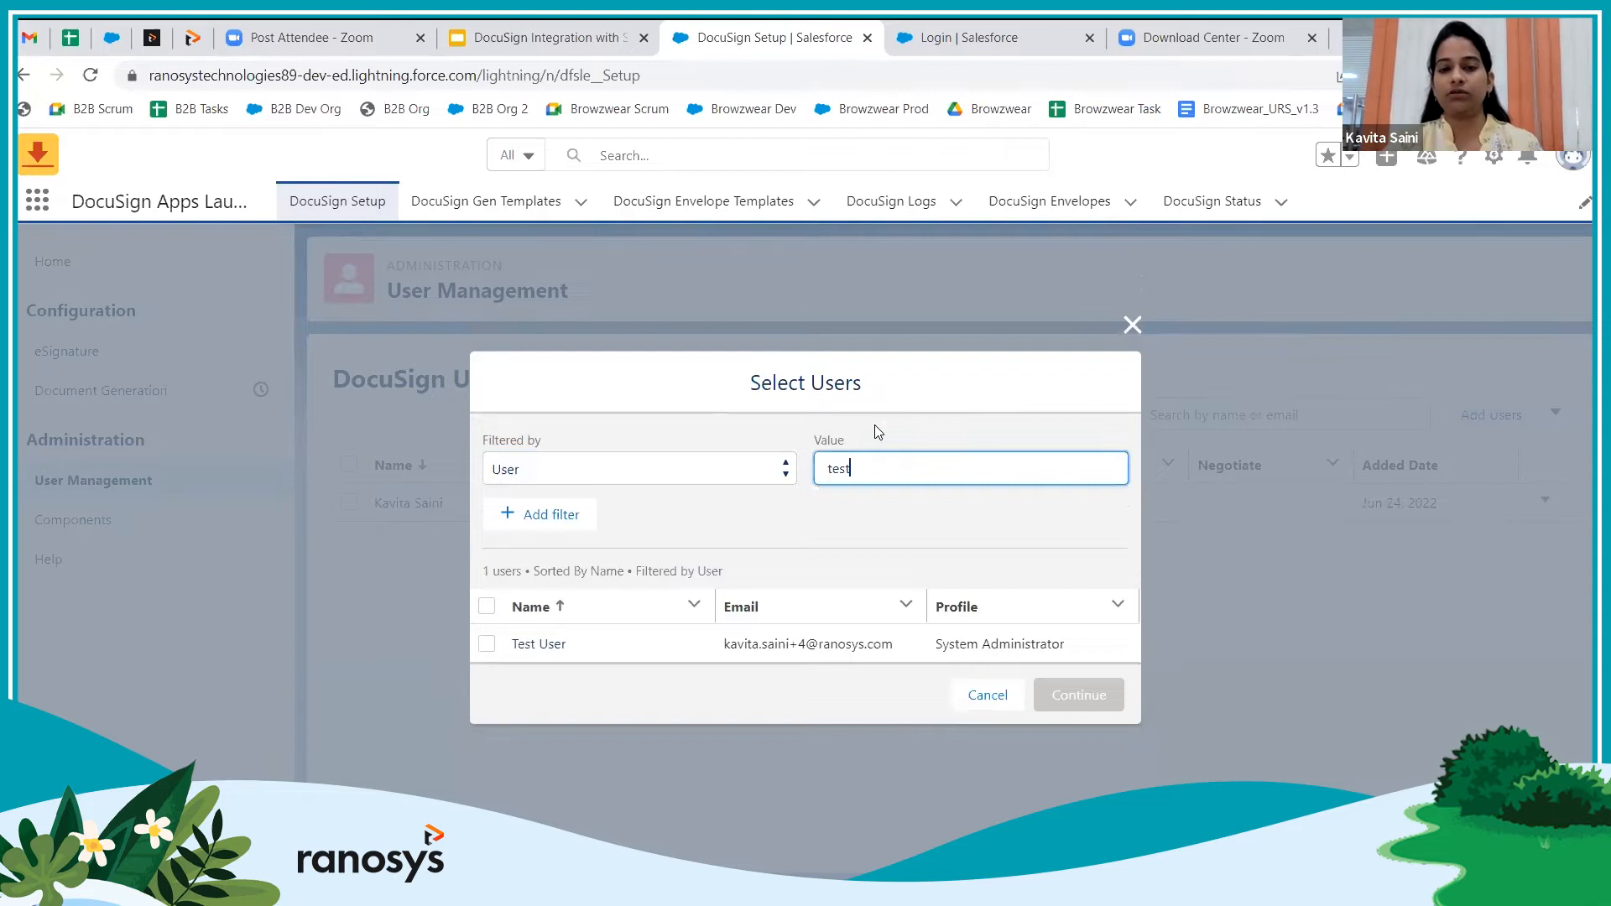
{"action": "left_click", "coordinate": [486, 644]}
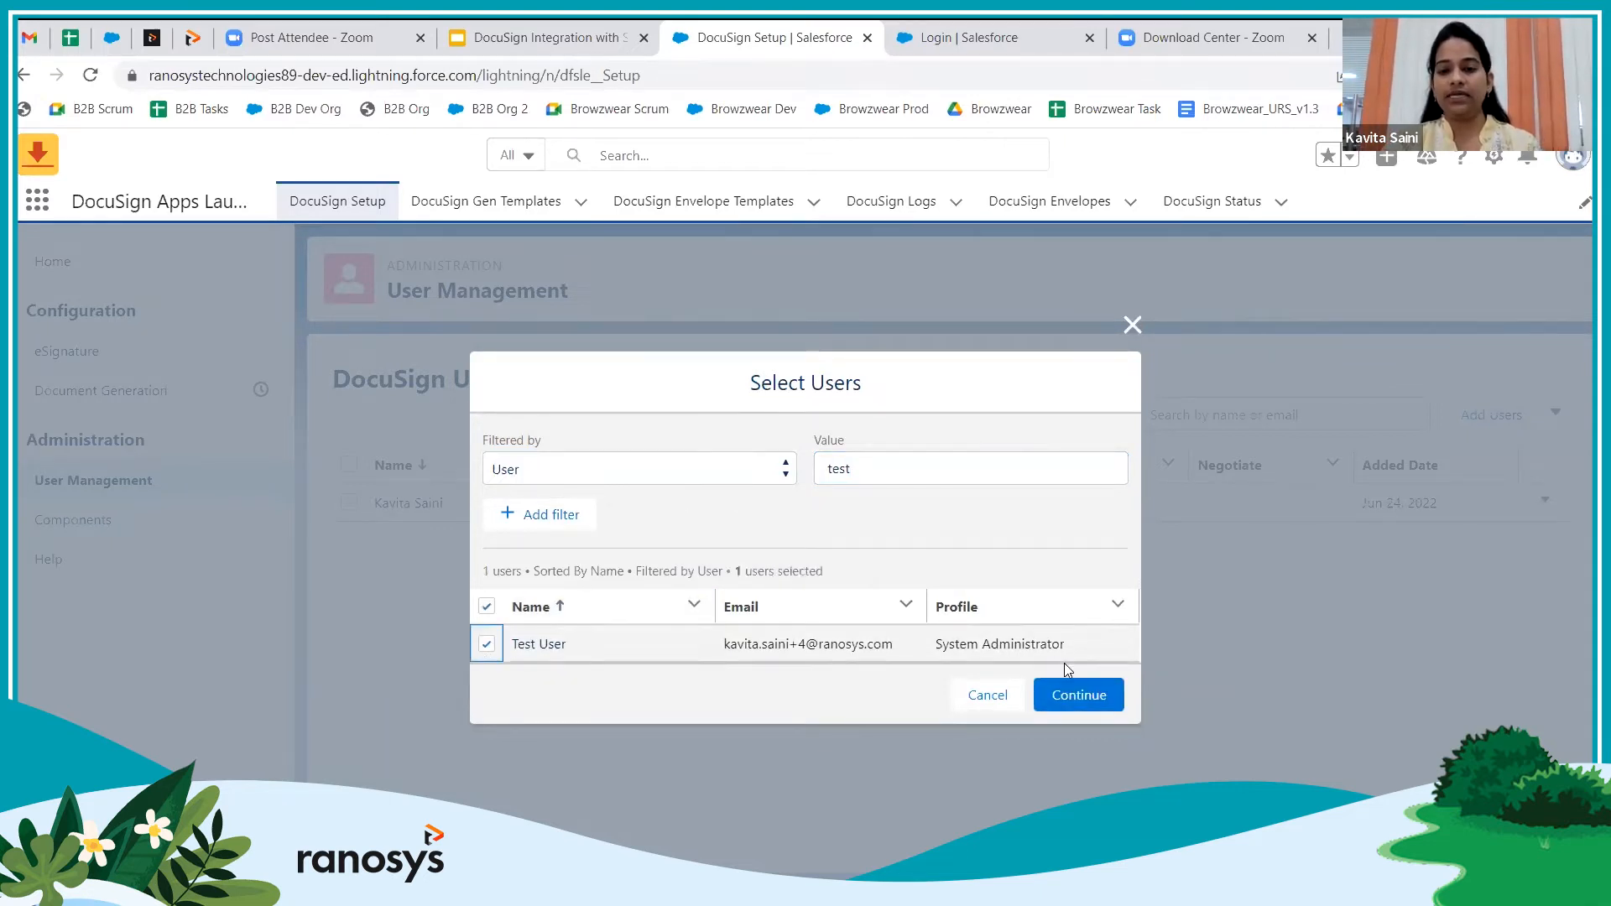
{"action": "left_click", "coordinate": [1078, 697]}
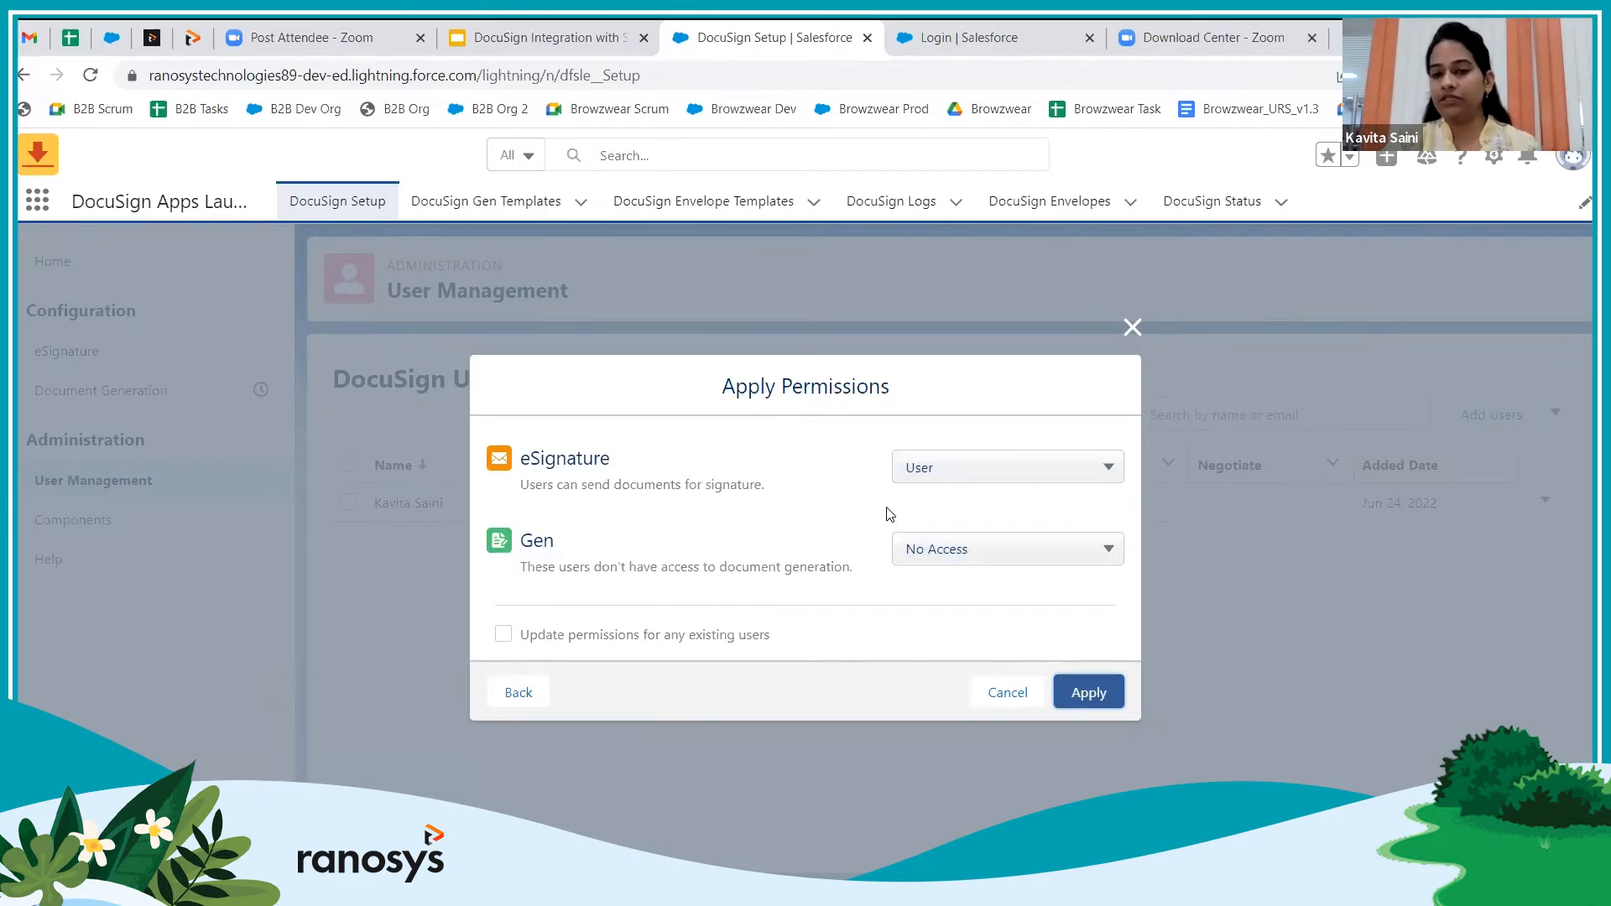
Keep eSignature permission at User with Gen at No Access, and apply
{"action": "left_click", "coordinate": [1015, 478]}
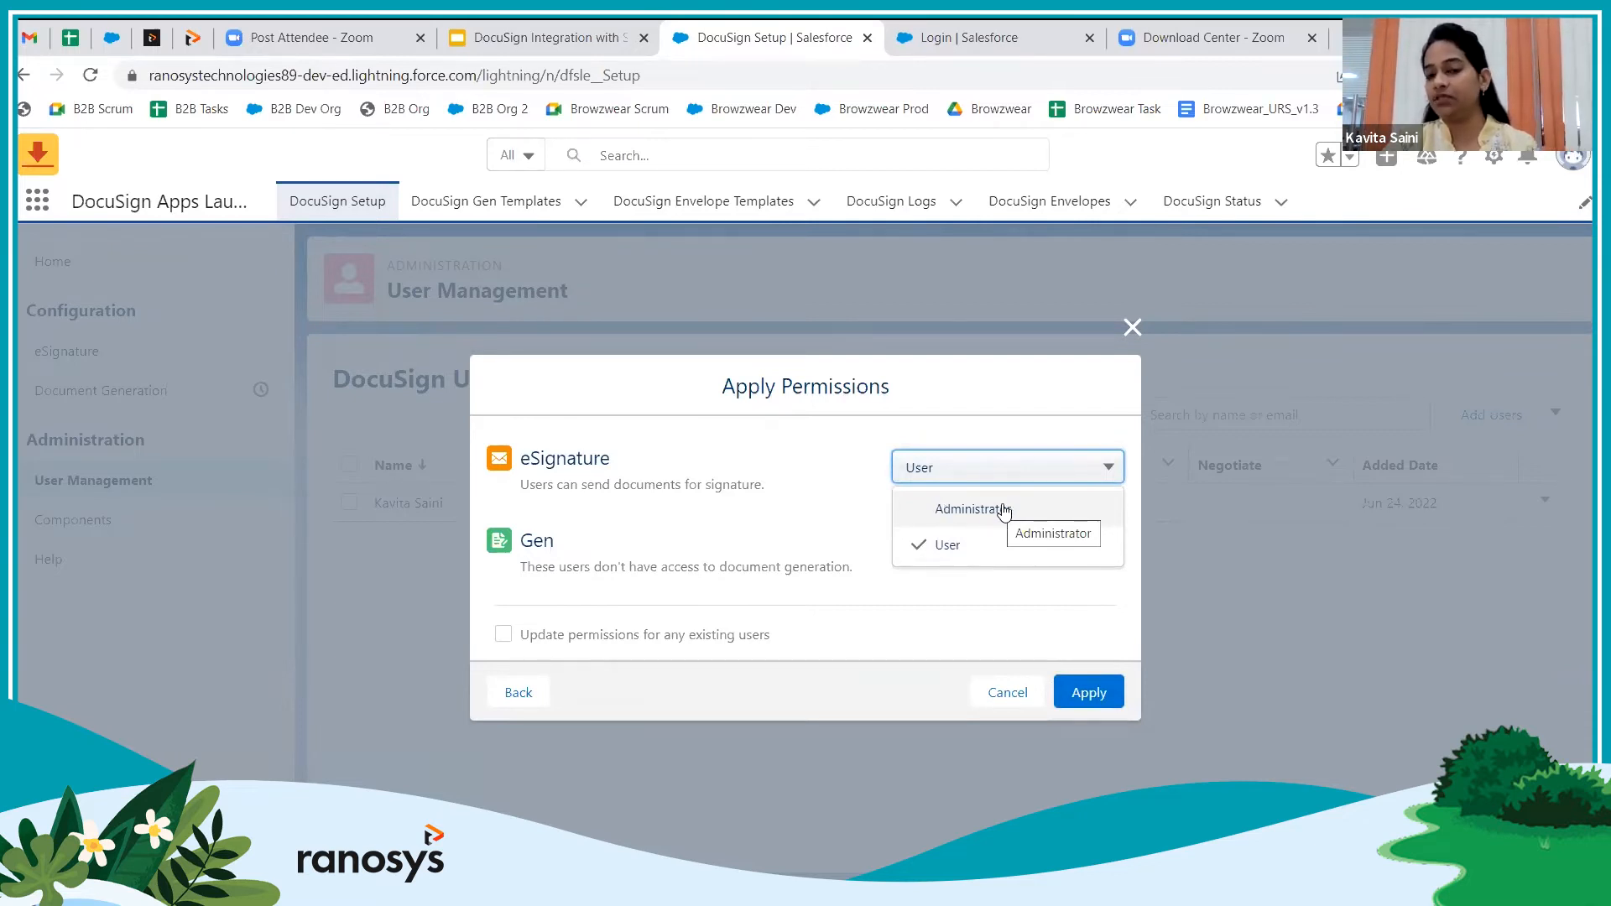
{"action": "left_click", "coordinate": [953, 506]}
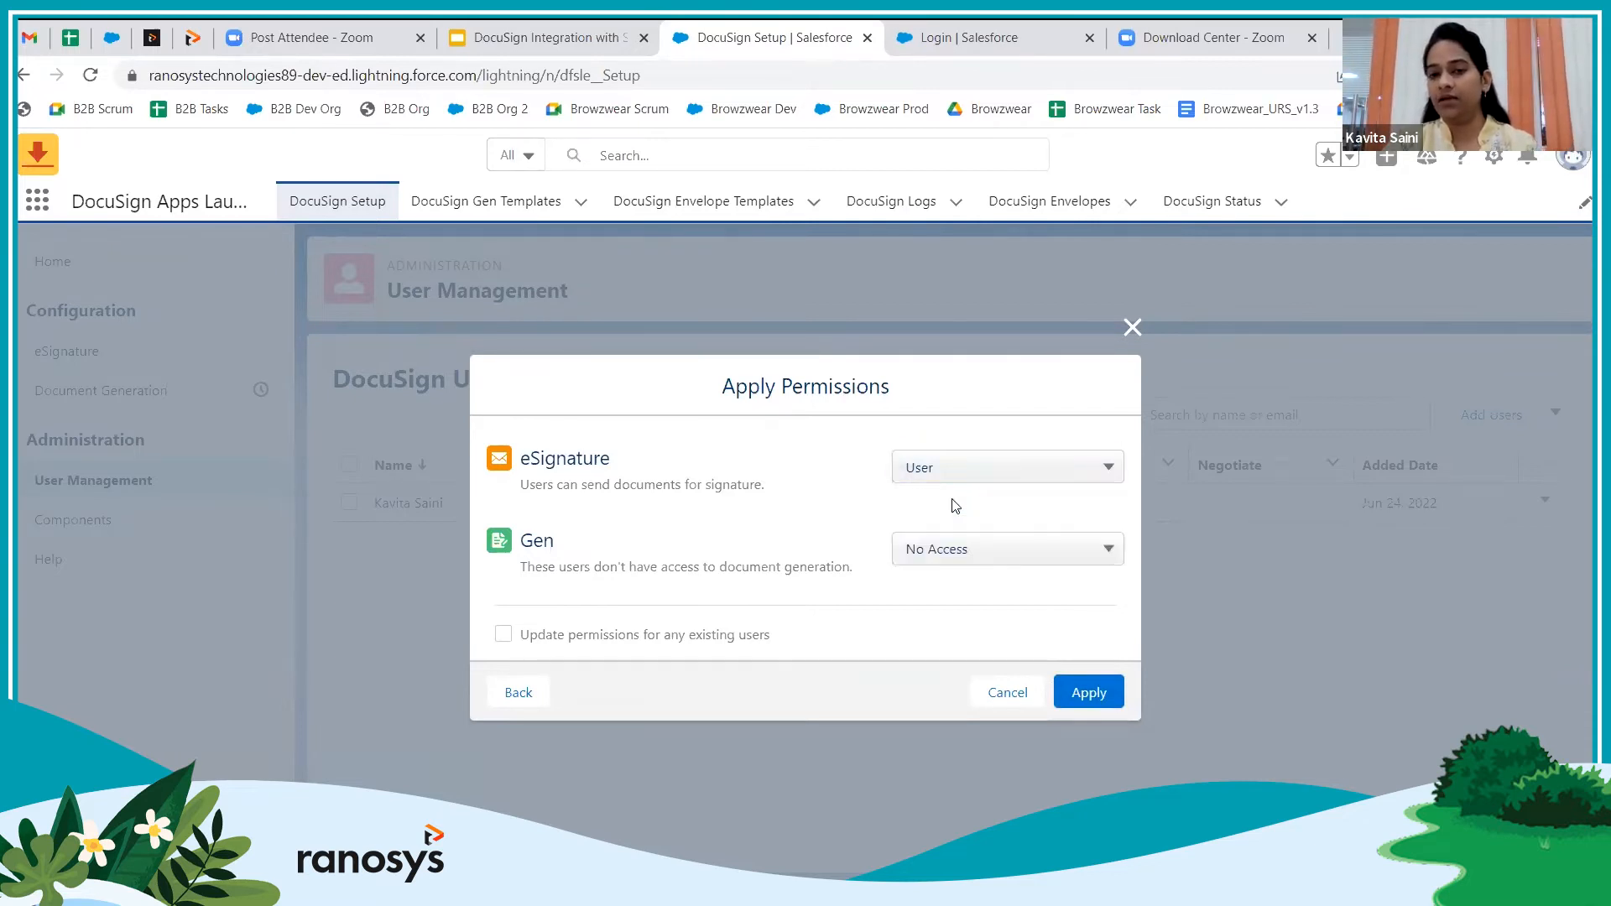
{"action": "left_click", "coordinate": [1082, 696]}
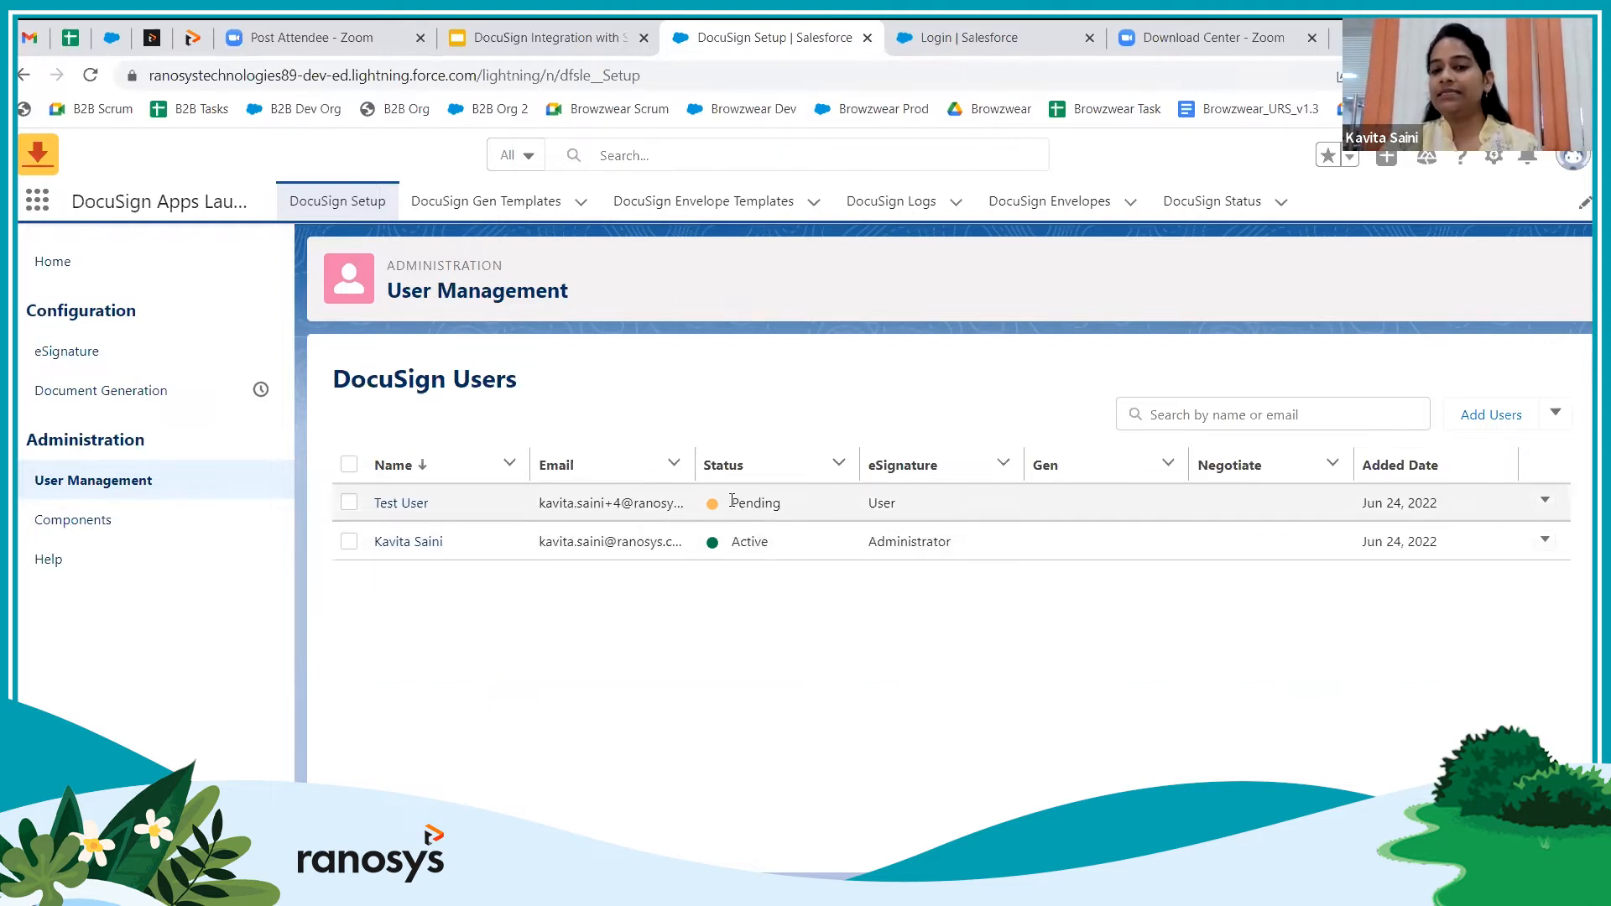
{"action": "left_click_drag", "start_coordinate": [733, 501], "coordinate": [785, 504]}
{"action": "left_click", "coordinate": [806, 621]}
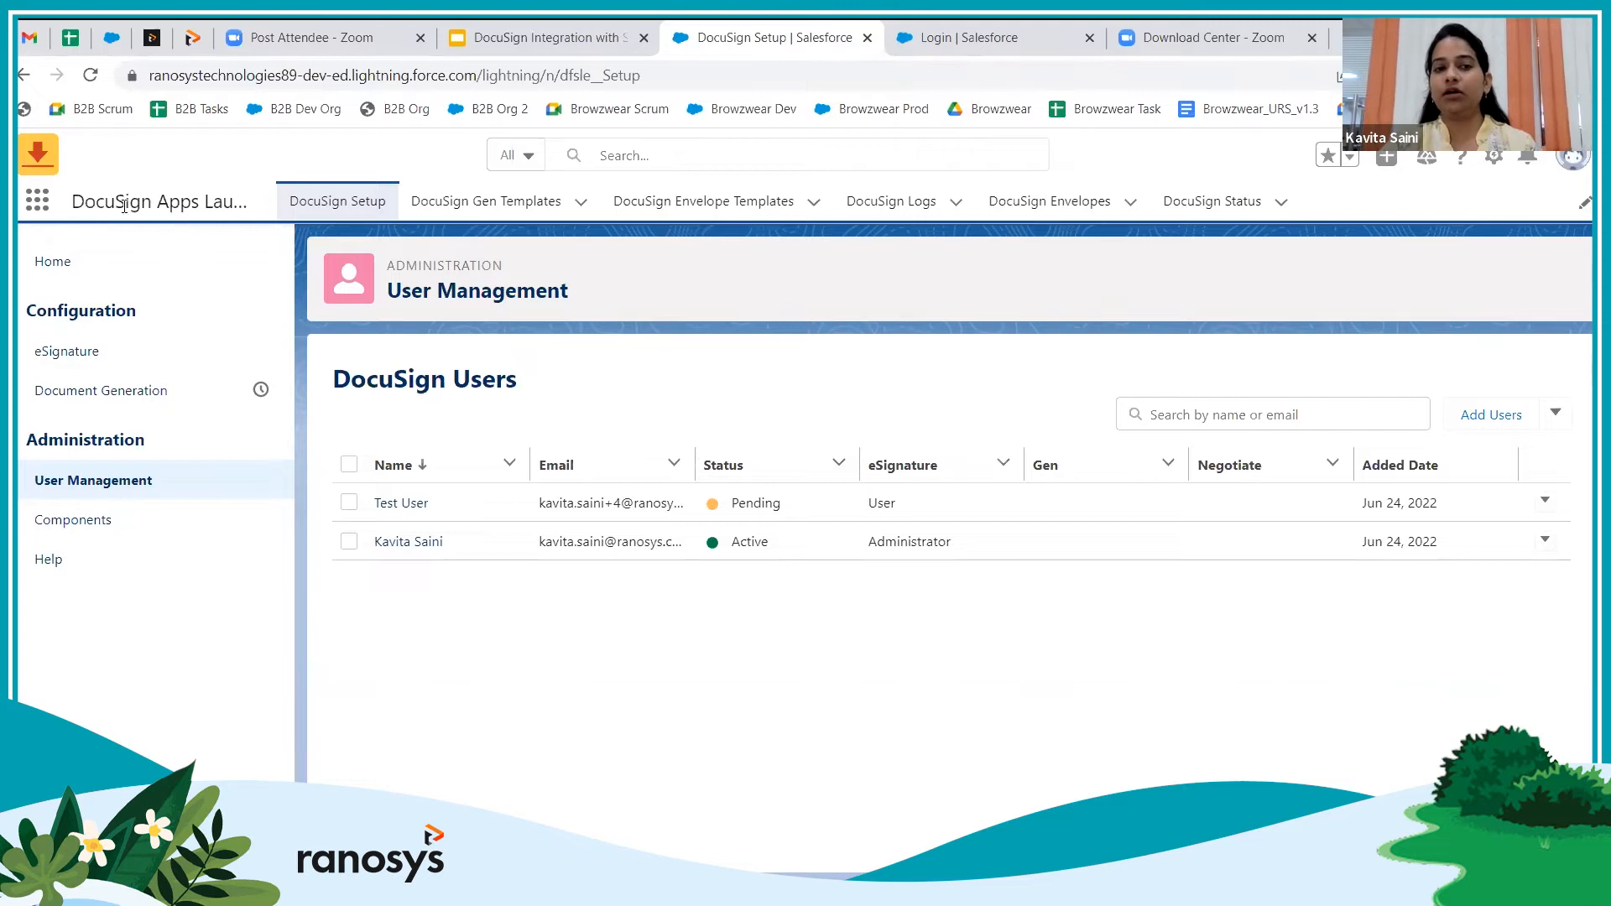
{"action": "left_click", "coordinate": [708, 207]}
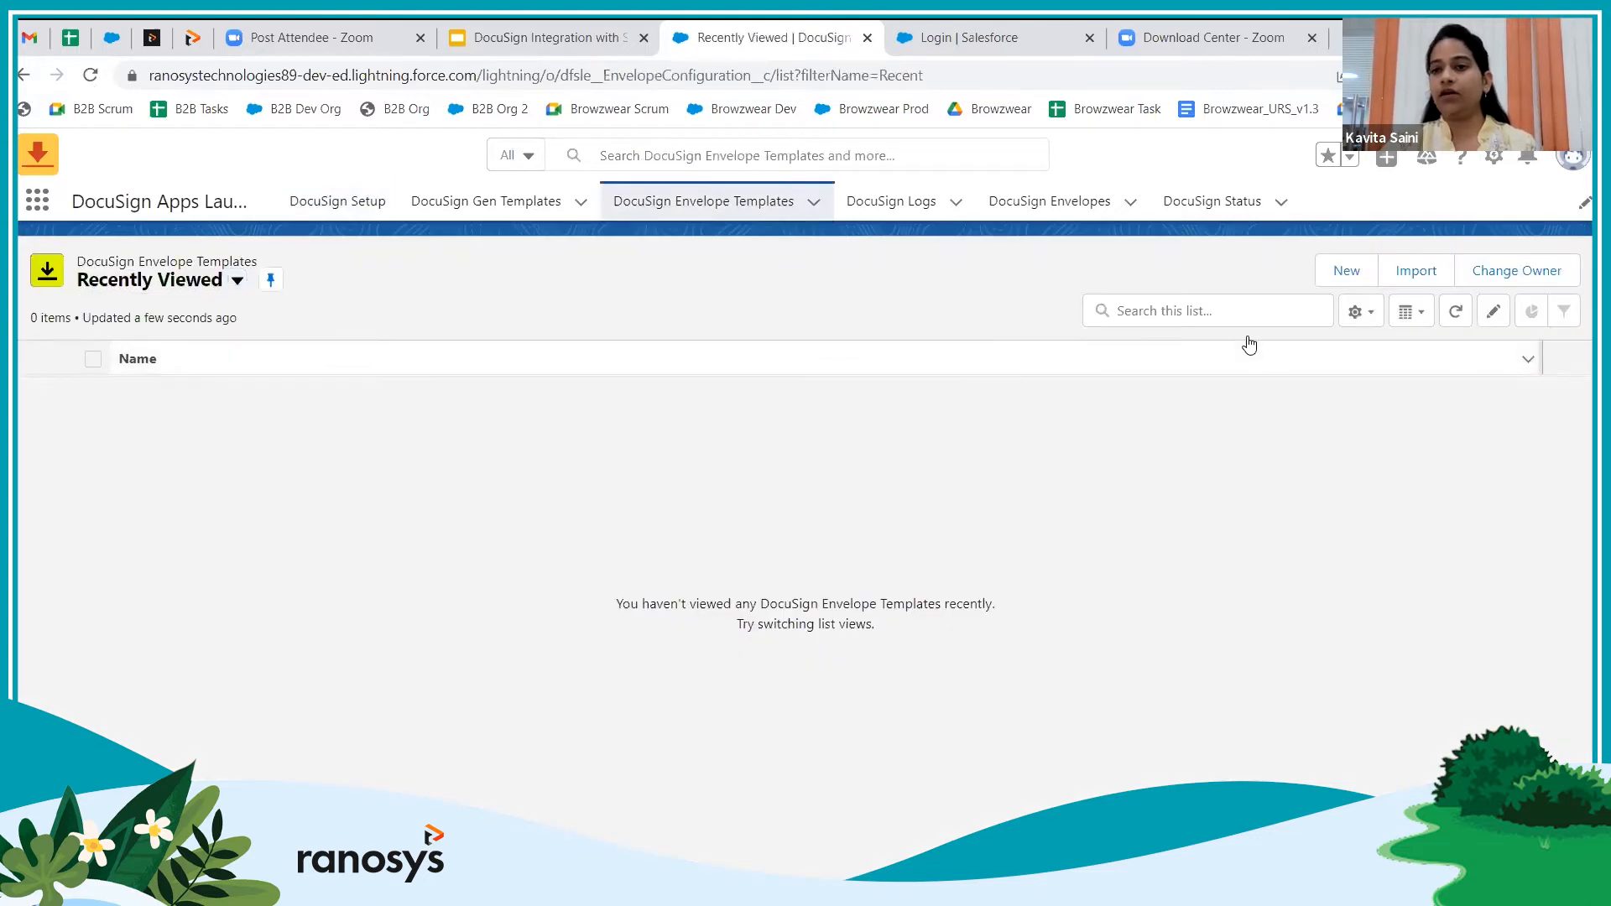
Create a new envelope template named 'Agreement' with Opportunity as its data source
{"action": "left_click", "coordinate": [1344, 272]}
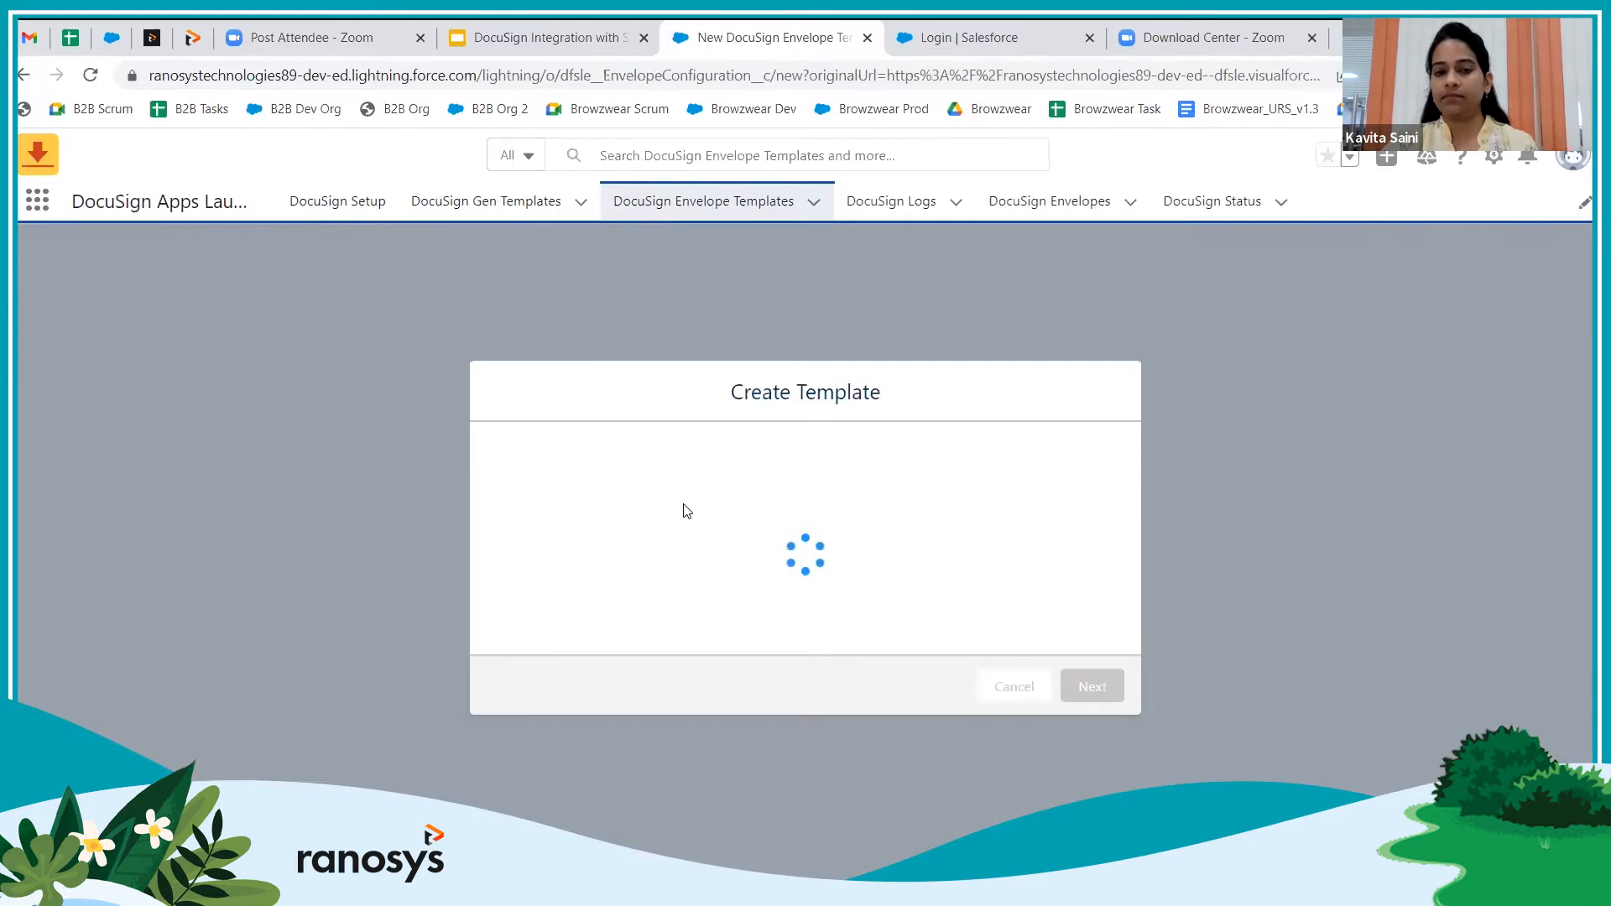
{"action": "left_click", "coordinate": [617, 473]}
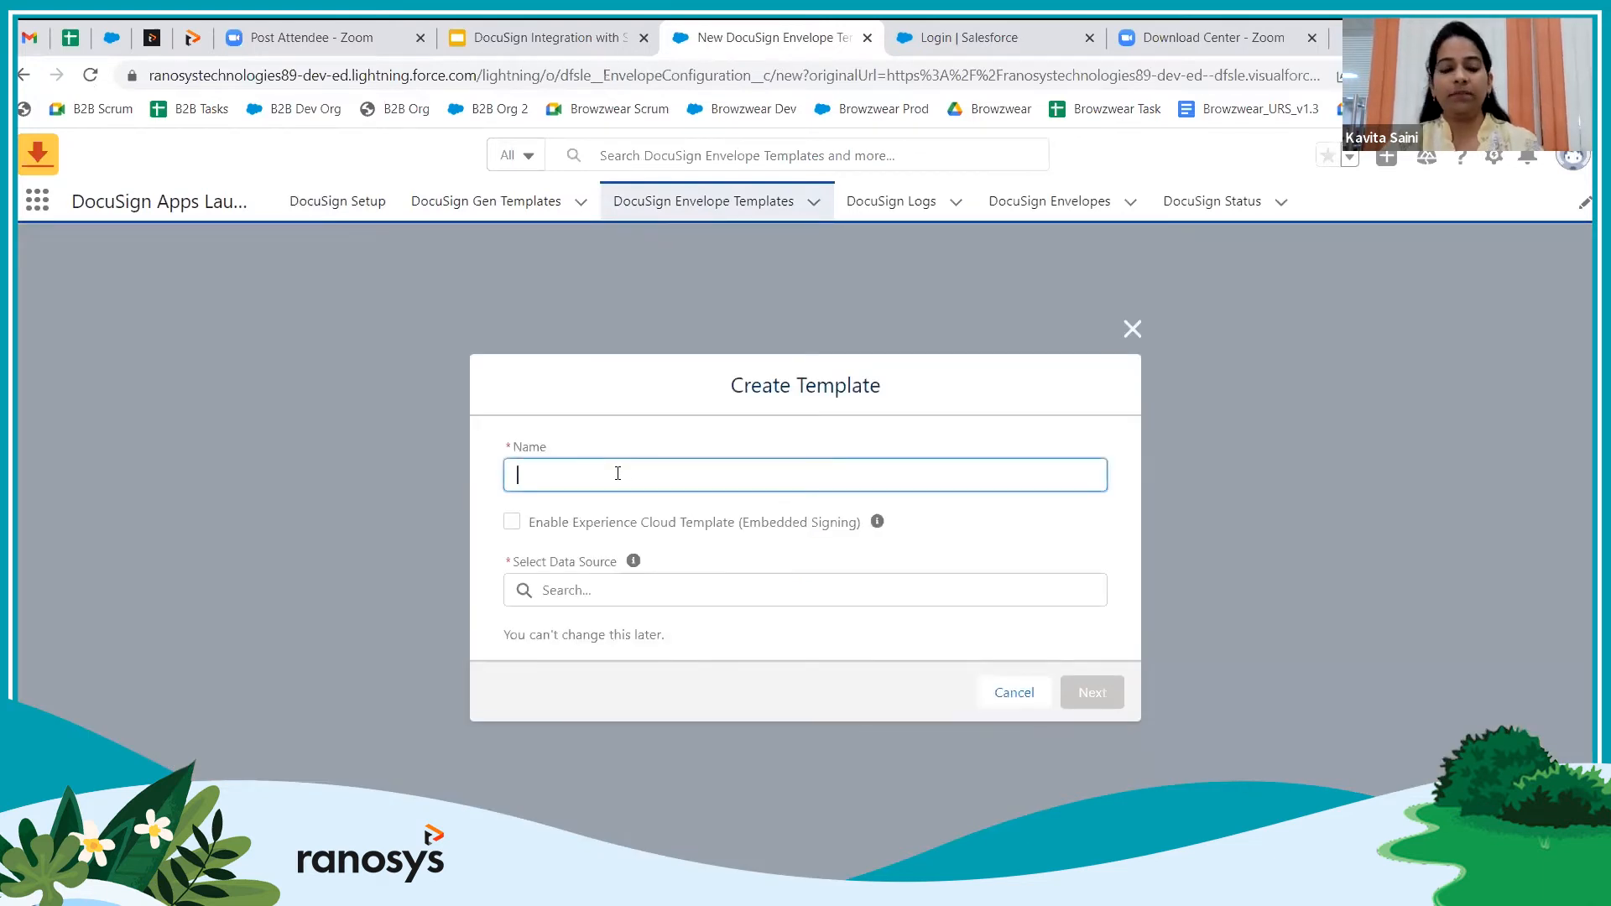
{"action": "type", "text": "Agreement"}
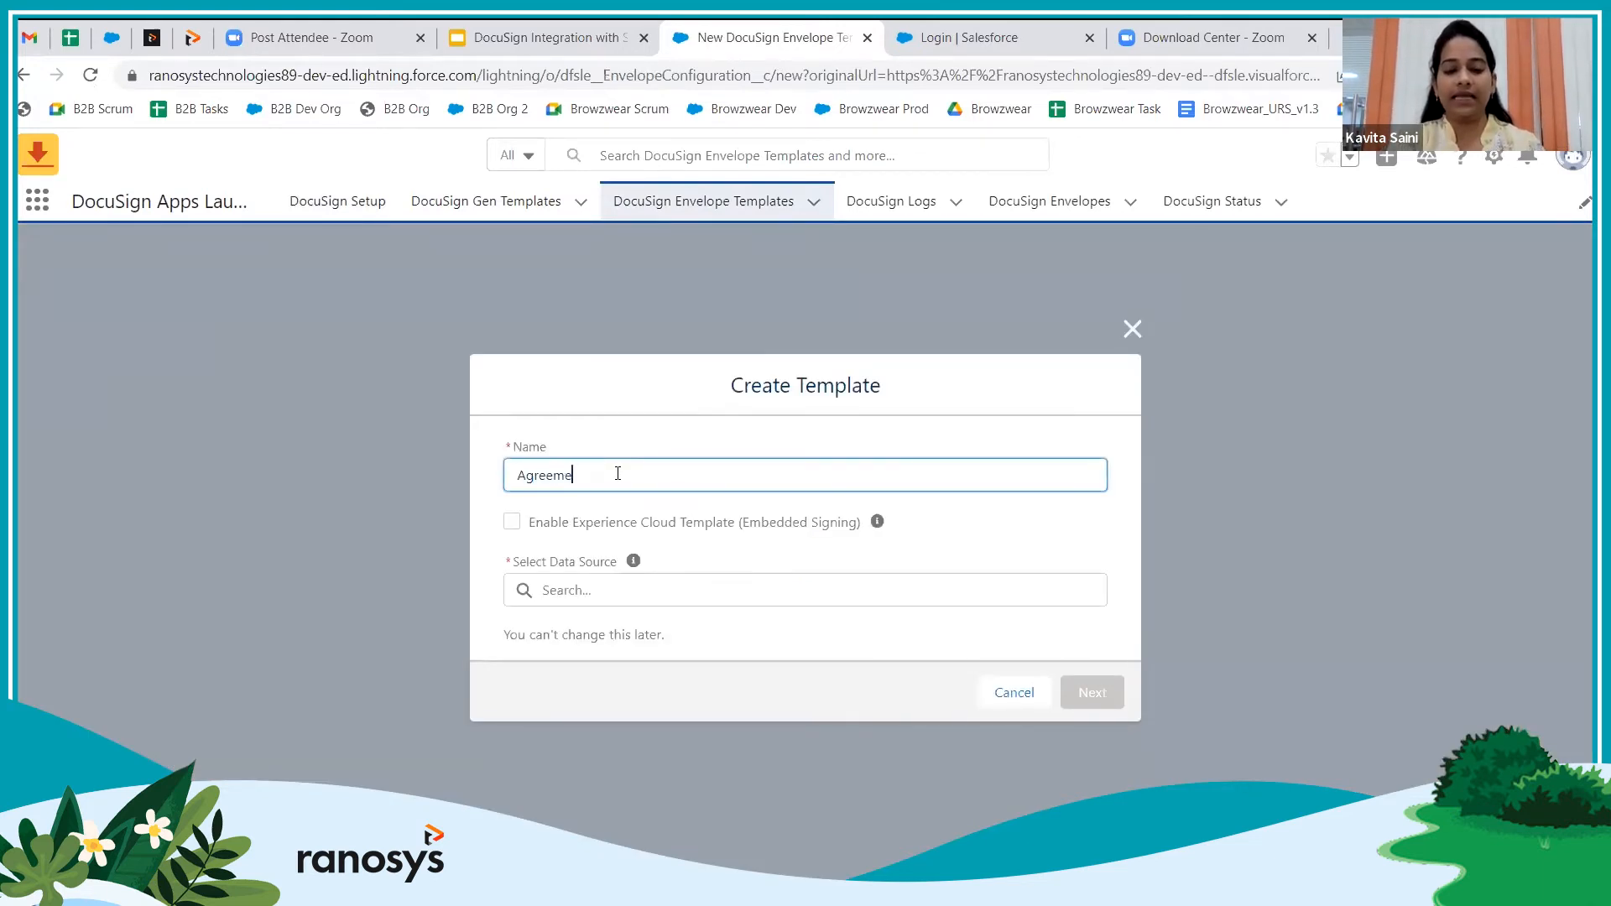
{"action": "left_click", "coordinate": [596, 590]}
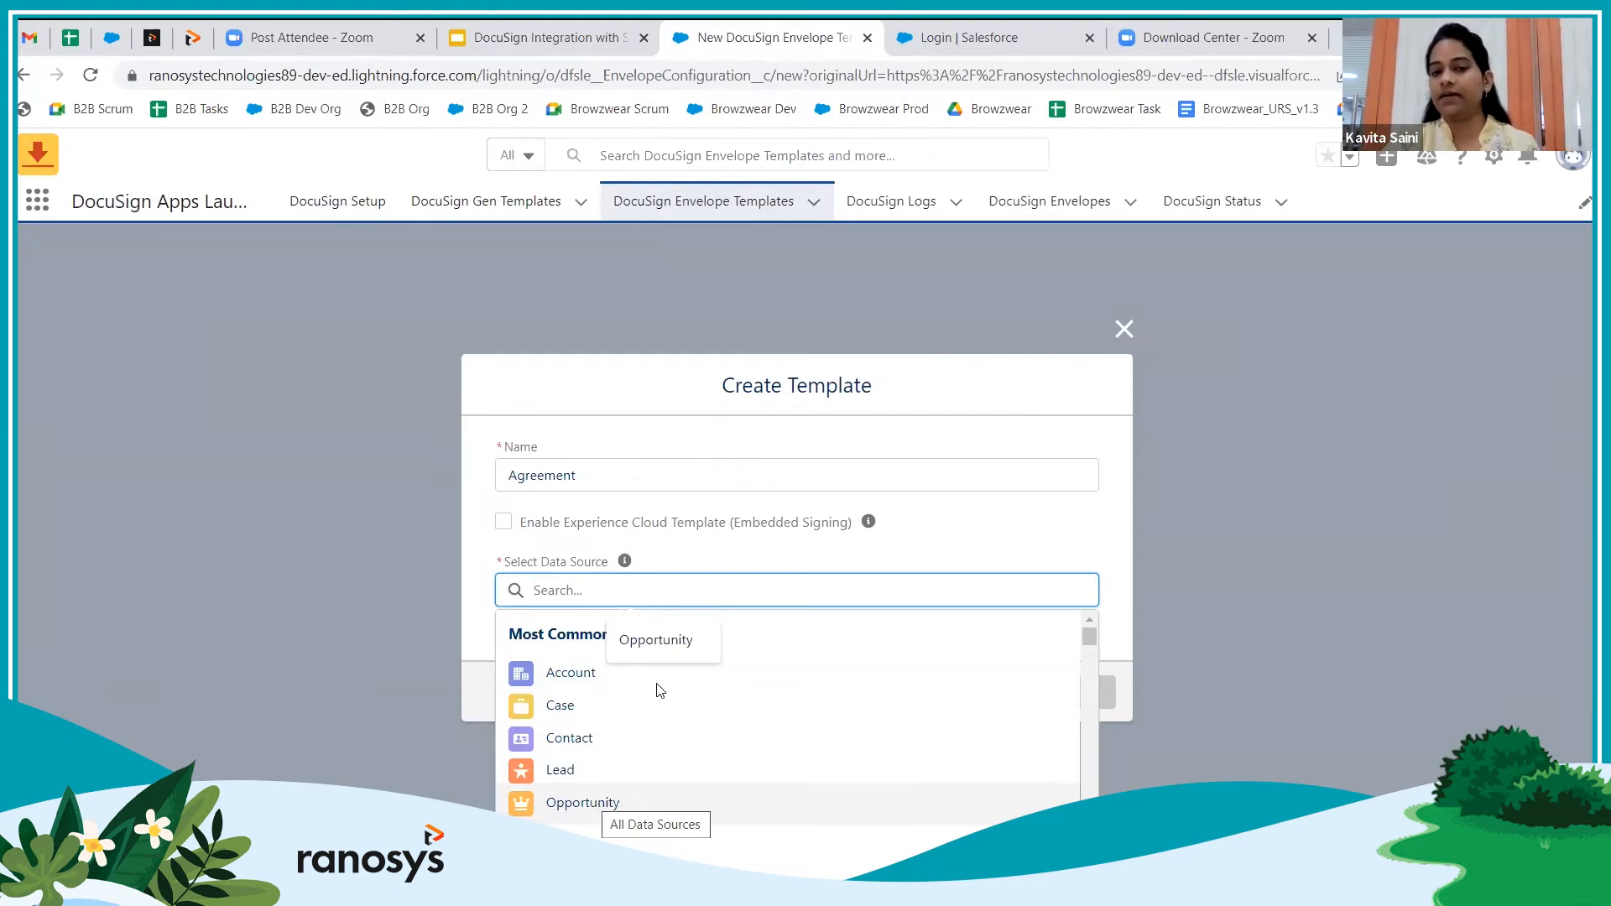
{"action": "left_click", "coordinate": [592, 803]}
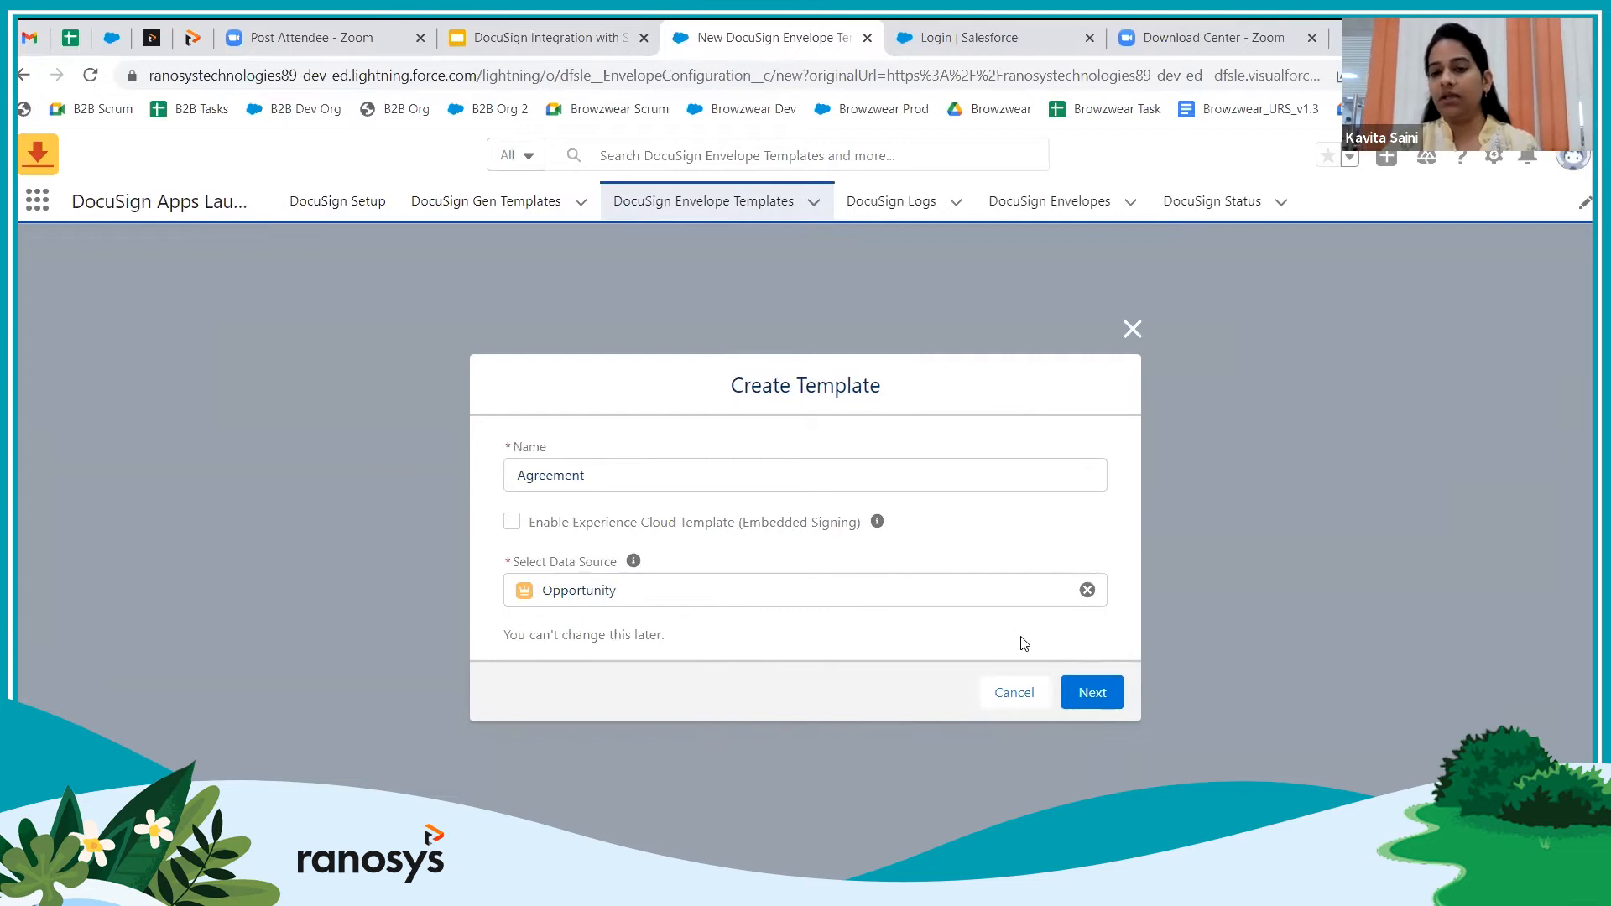
{"action": "left_click", "coordinate": [1084, 695]}
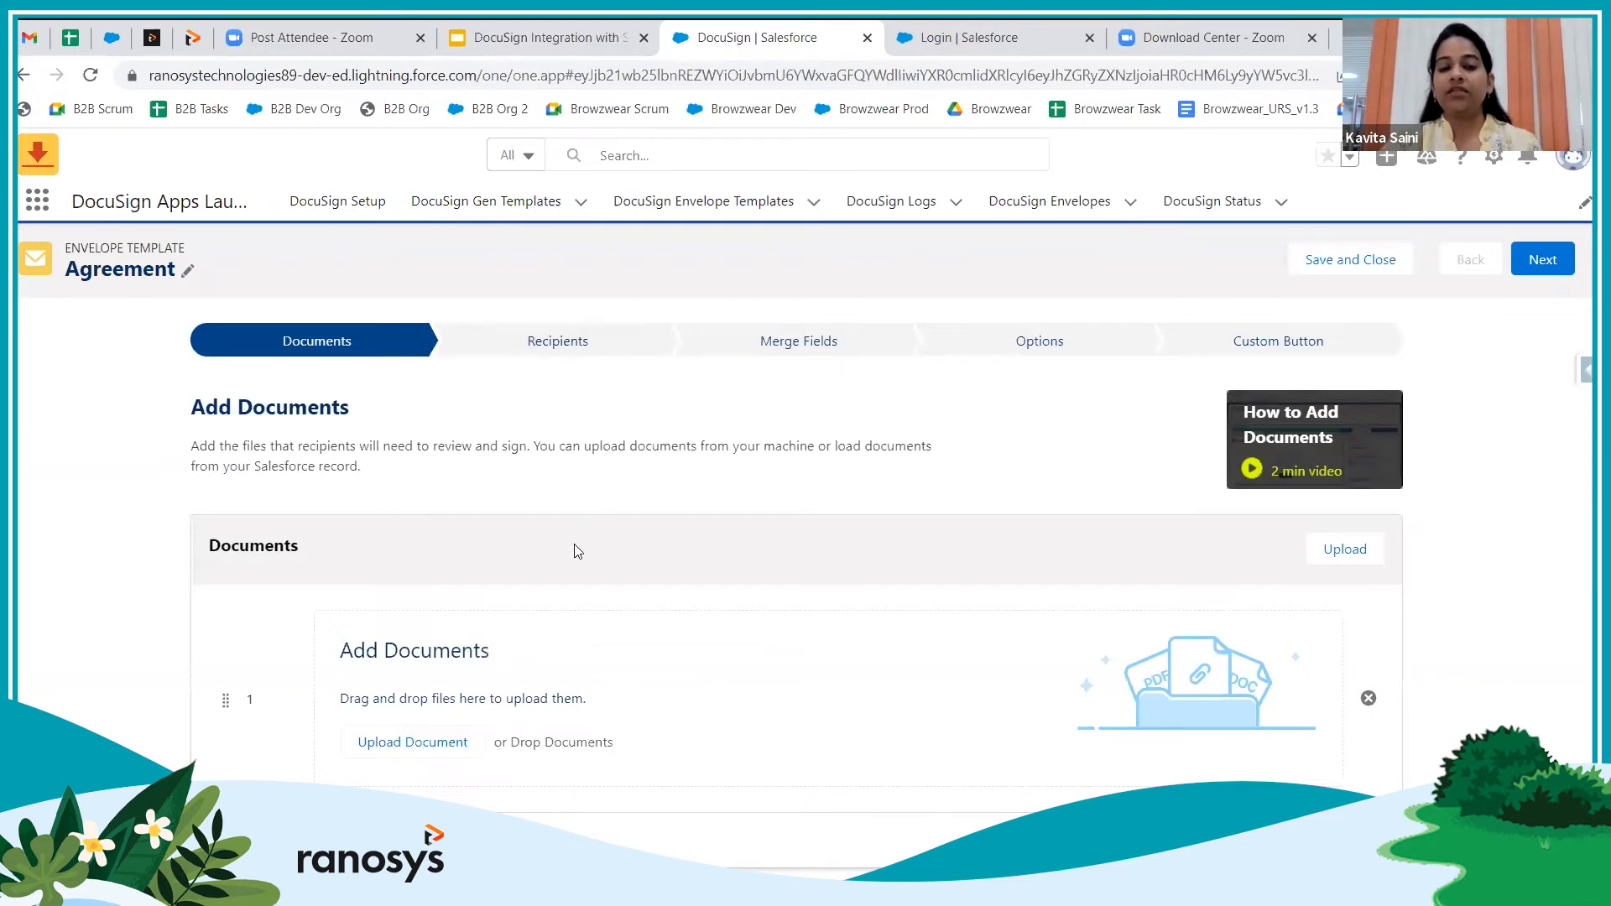
Bring up the file picker from Upload Document on the Agreement template's Add Documents step
{"action": "scroll", "coordinate": [573, 562], "scroll_direction": "down", "scroll_amount": 1}
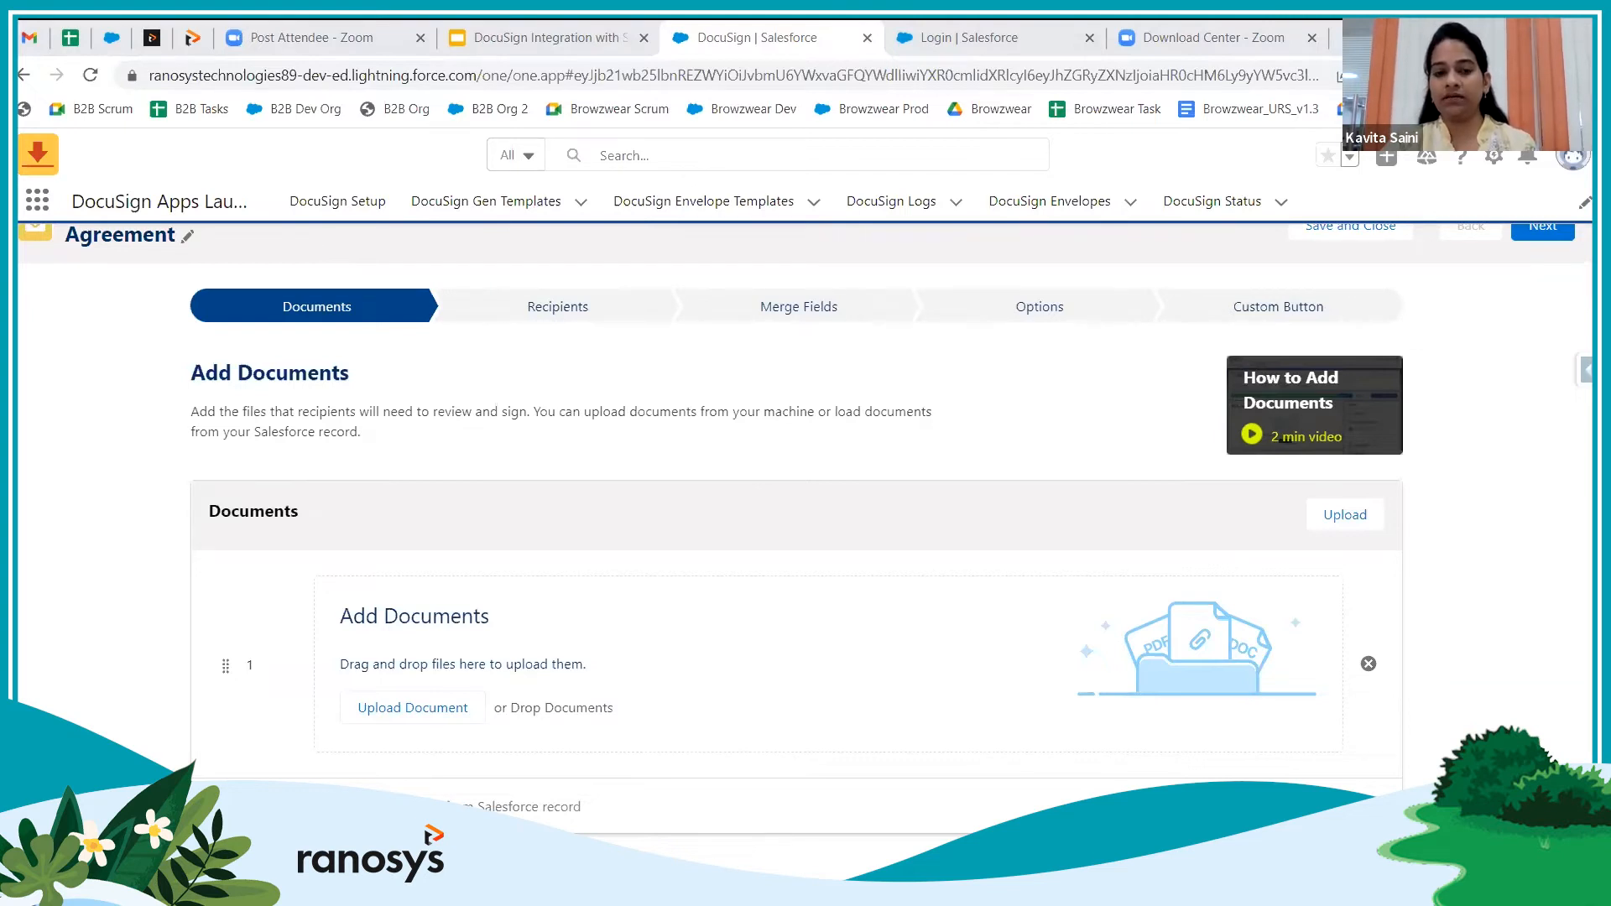
{"action": "left_click", "coordinate": [411, 715]}
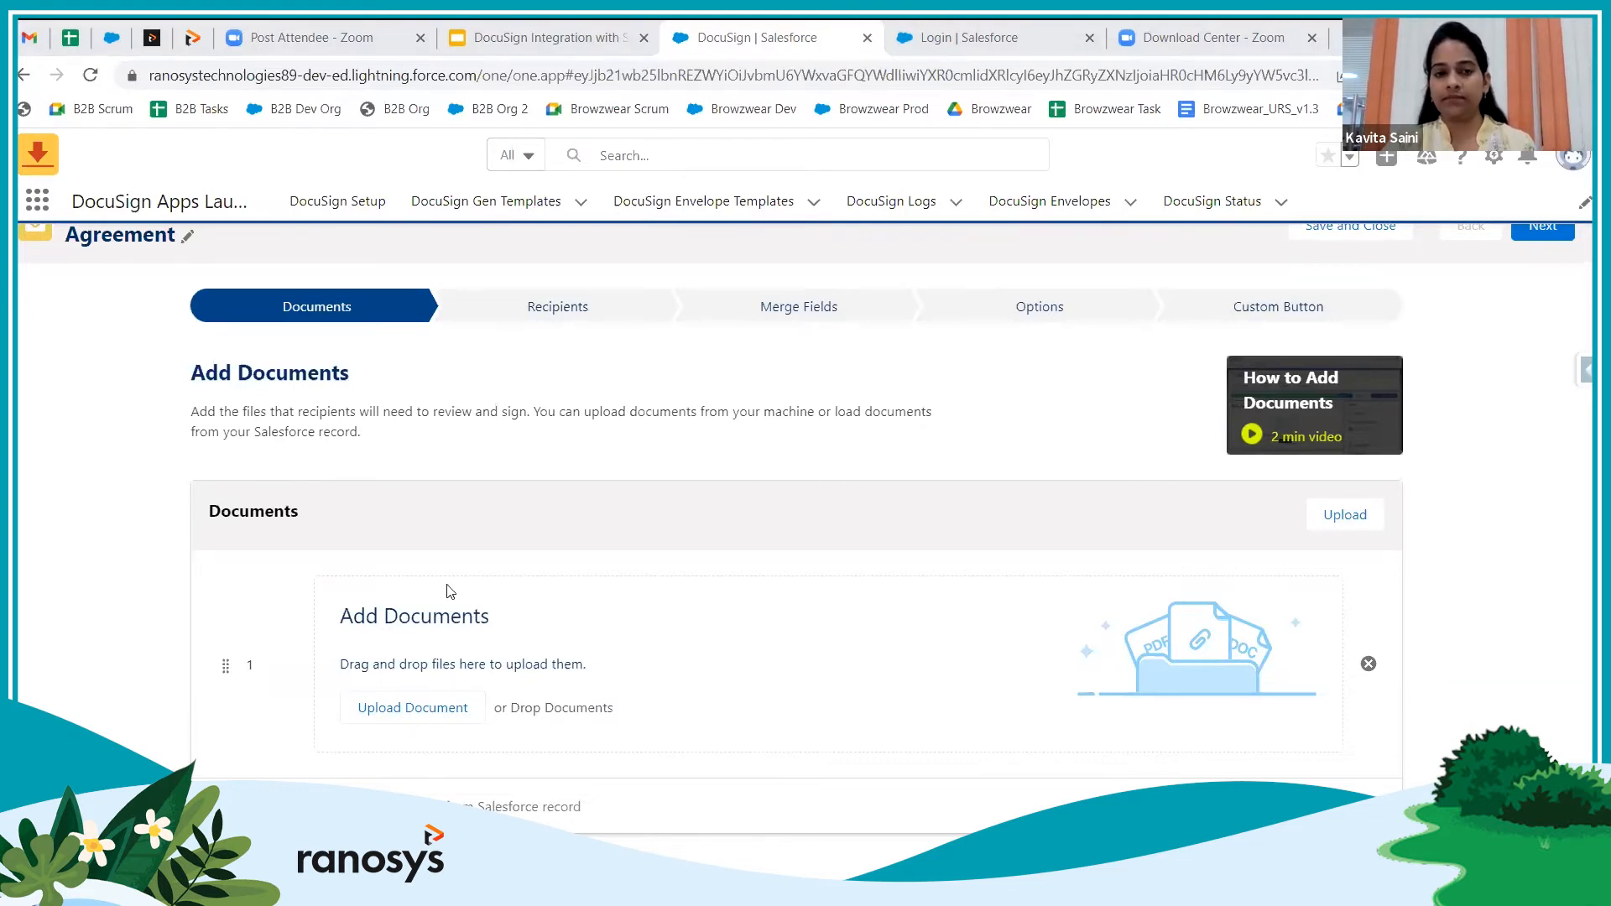
Upload Agreement.docx from Downloads into the template's document slot and advance to Recipients
{"action": "left_click", "coordinate": [288, 380]}
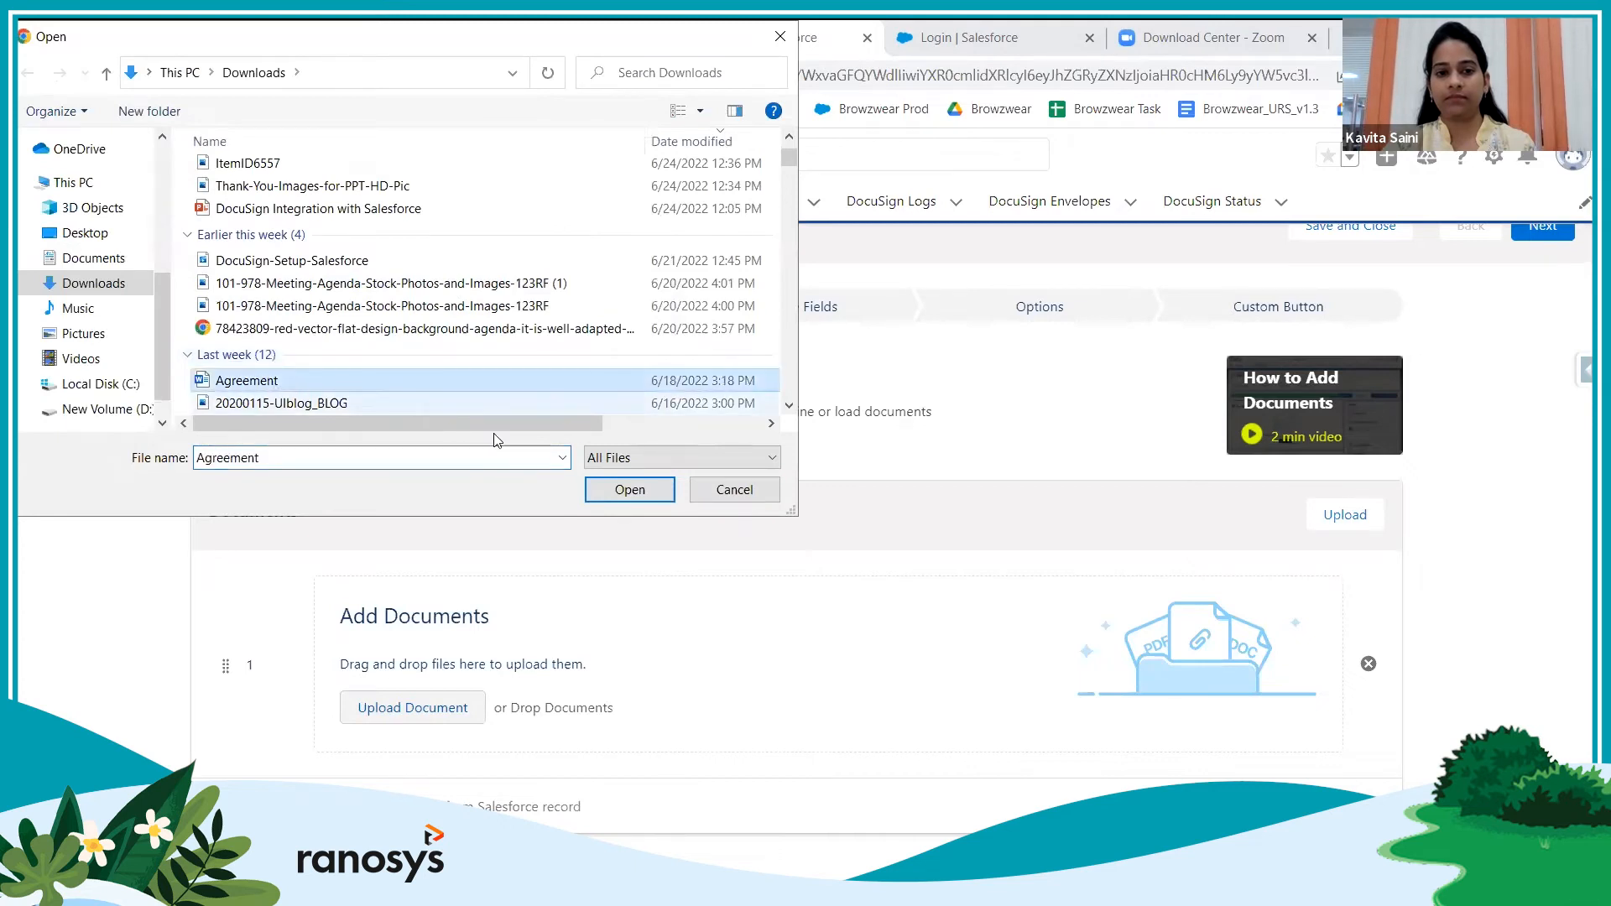
{"action": "left_click", "coordinate": [630, 490]}
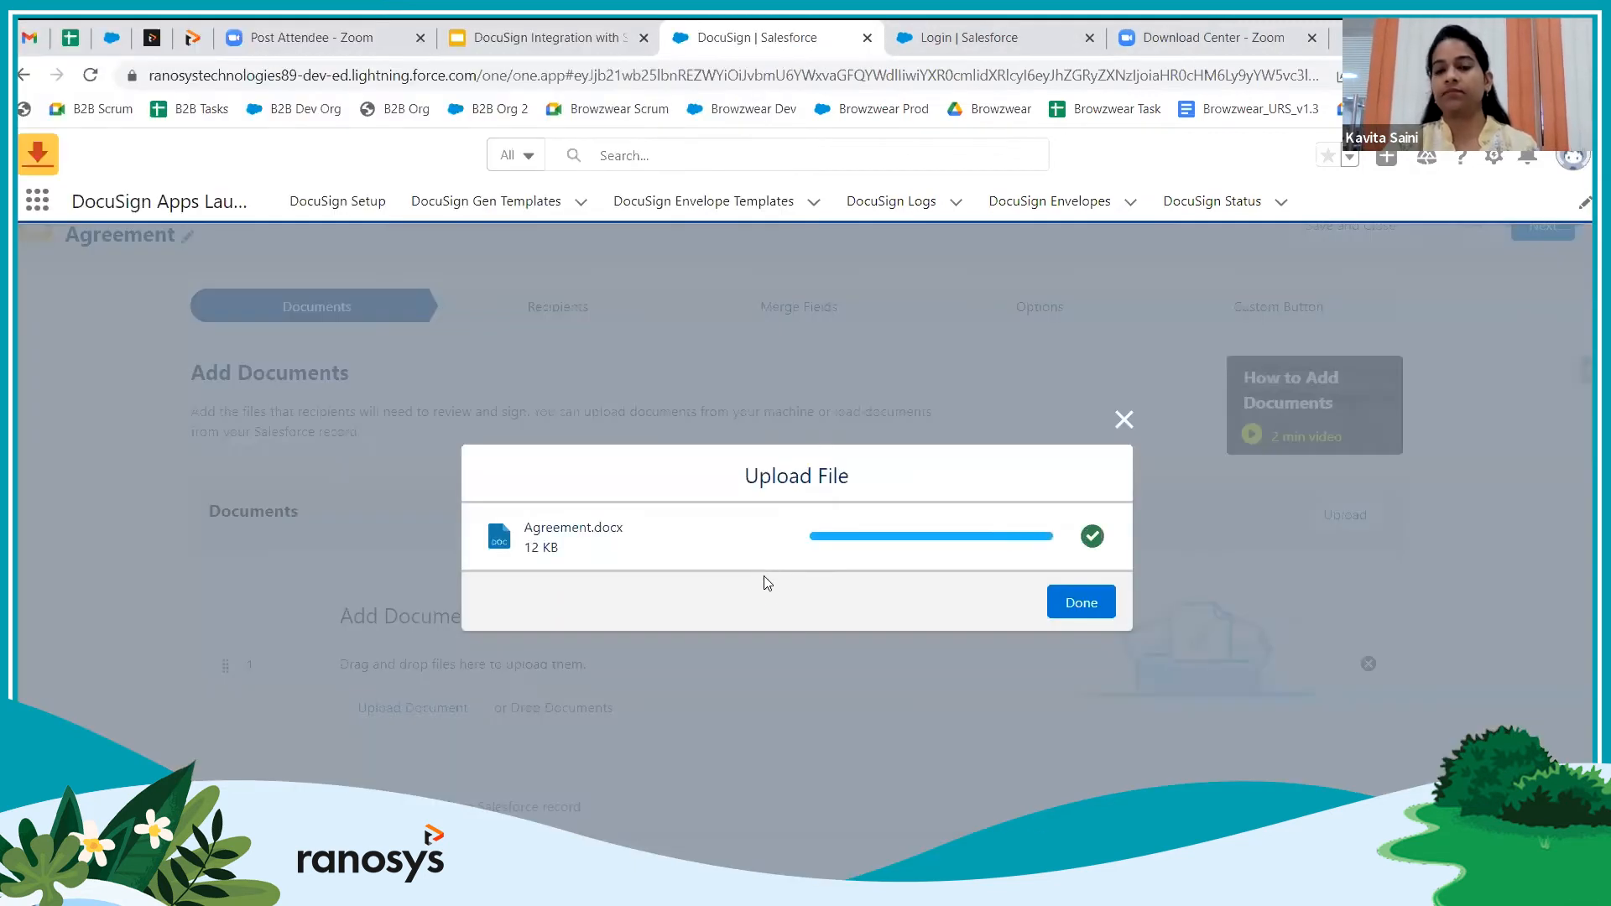
{"action": "left_click", "coordinate": [1068, 611]}
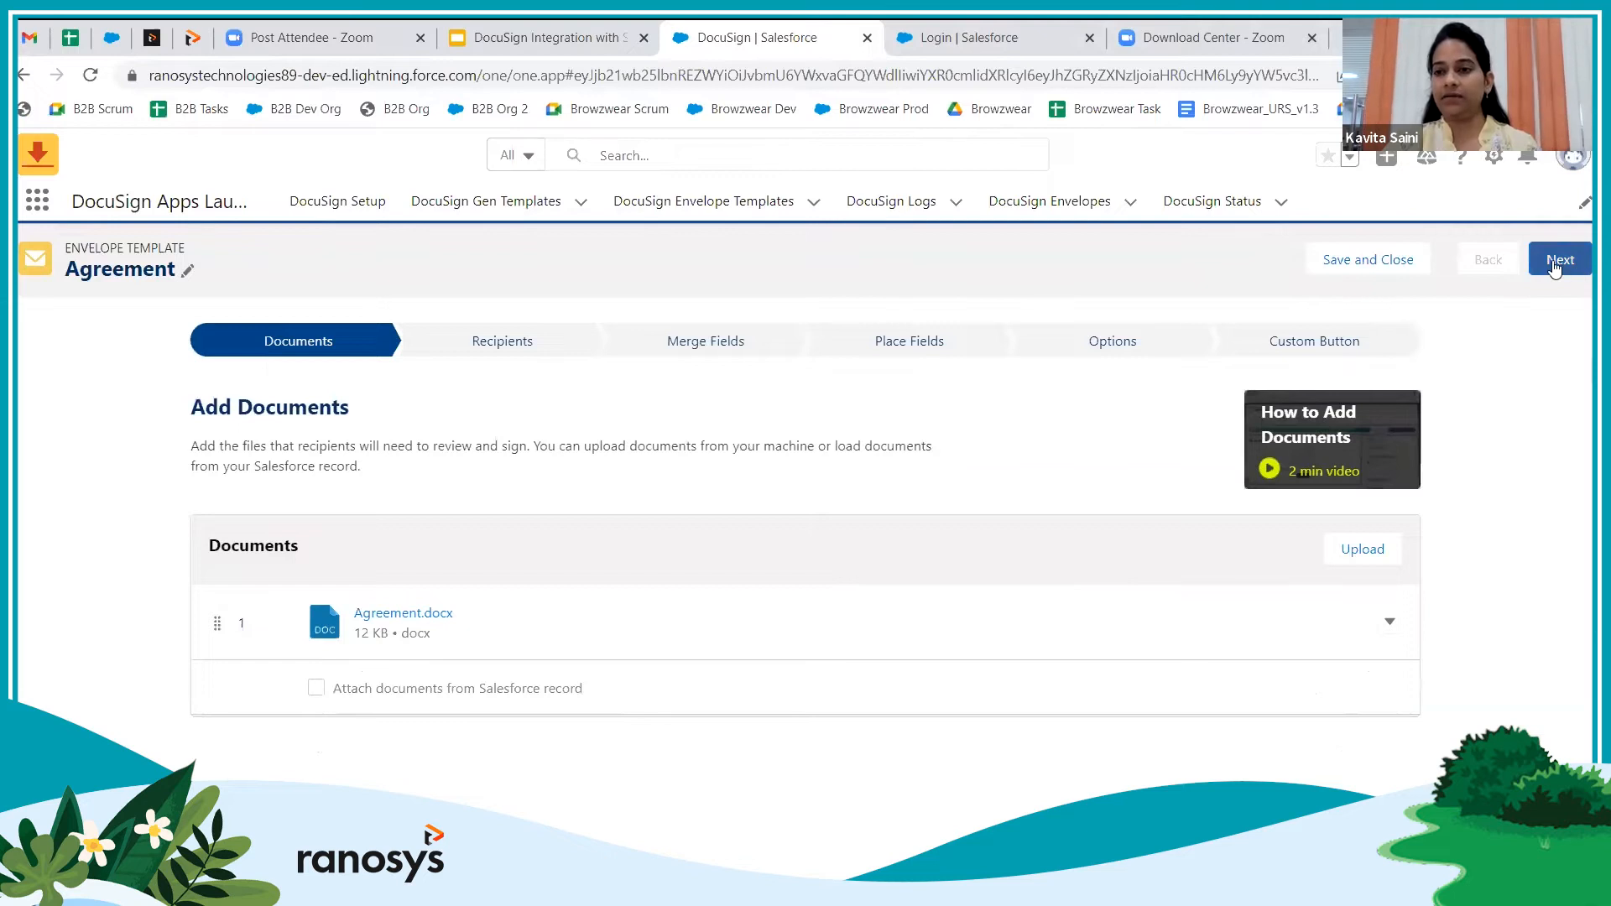
{"action": "left_click", "coordinate": [1555, 267]}
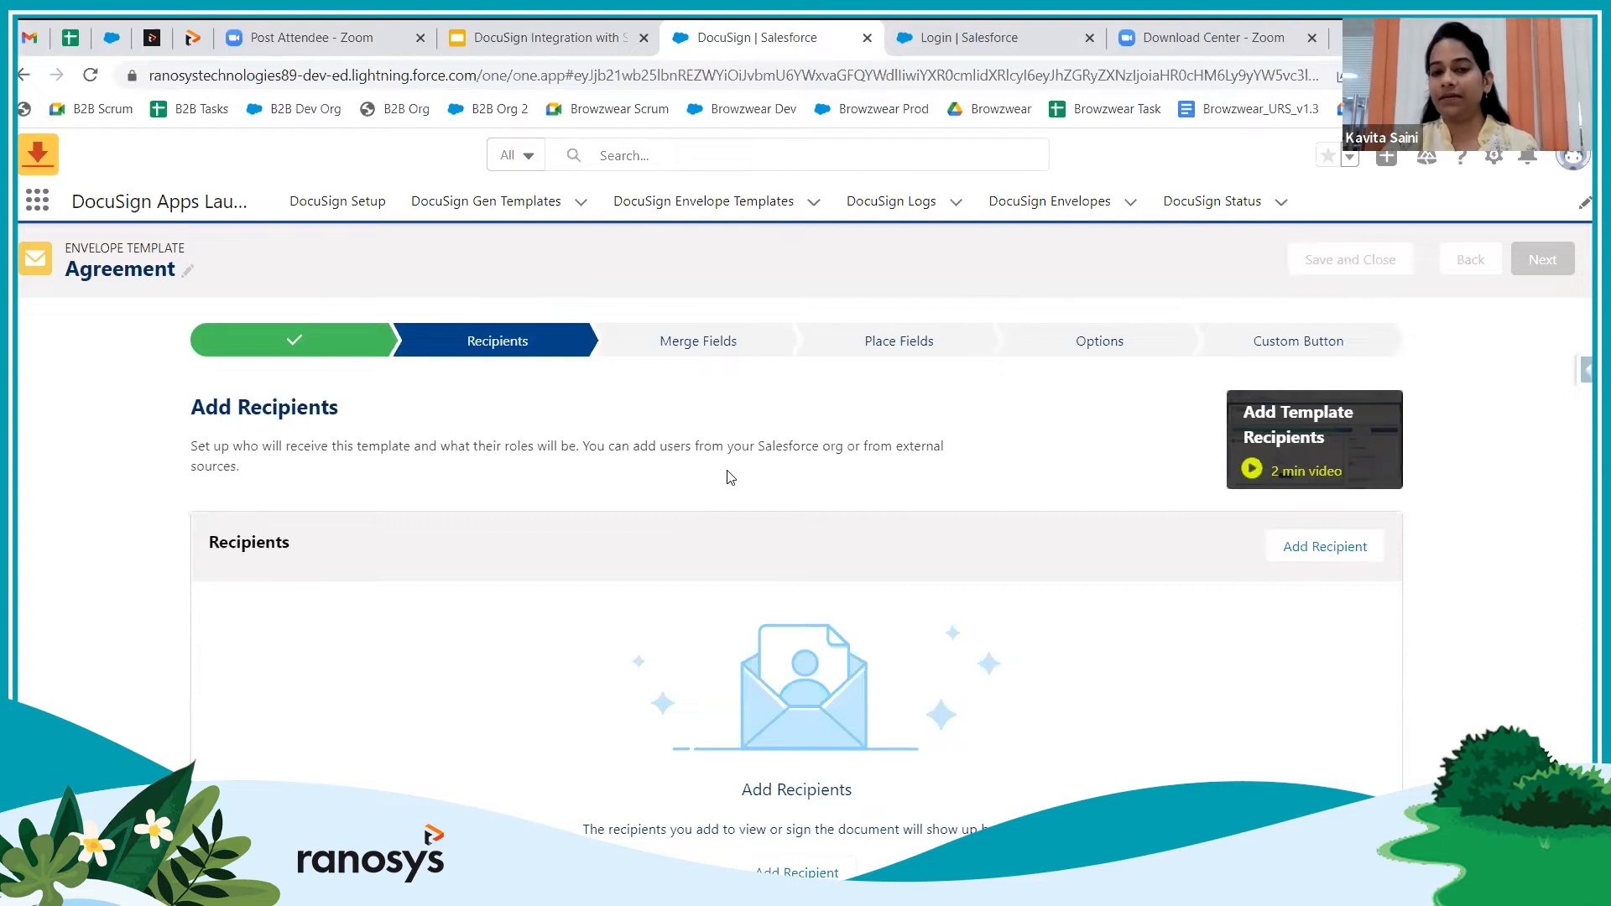
Start a new recipient and focus the Select Lookup Field search box
{"action": "left_click", "coordinate": [1314, 549]}
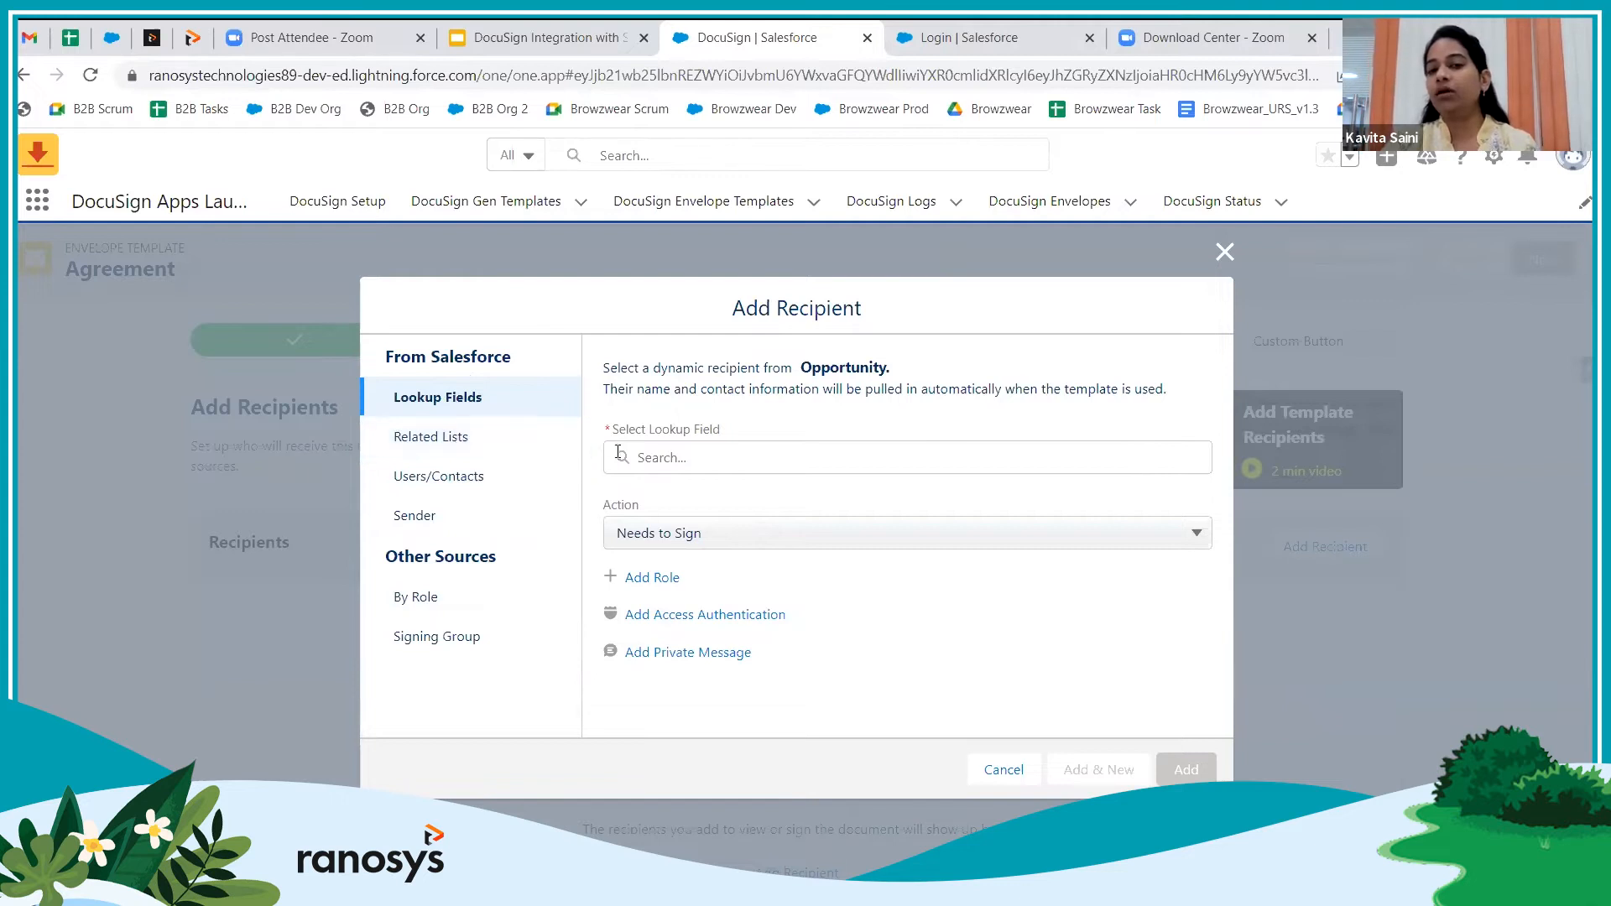
{"action": "left_click", "coordinate": [686, 456]}
Try the Owner lookup field and OpportunityContactRoles related list, then choose a specific user or contact instead
{"action": "type", "text": "owne"}
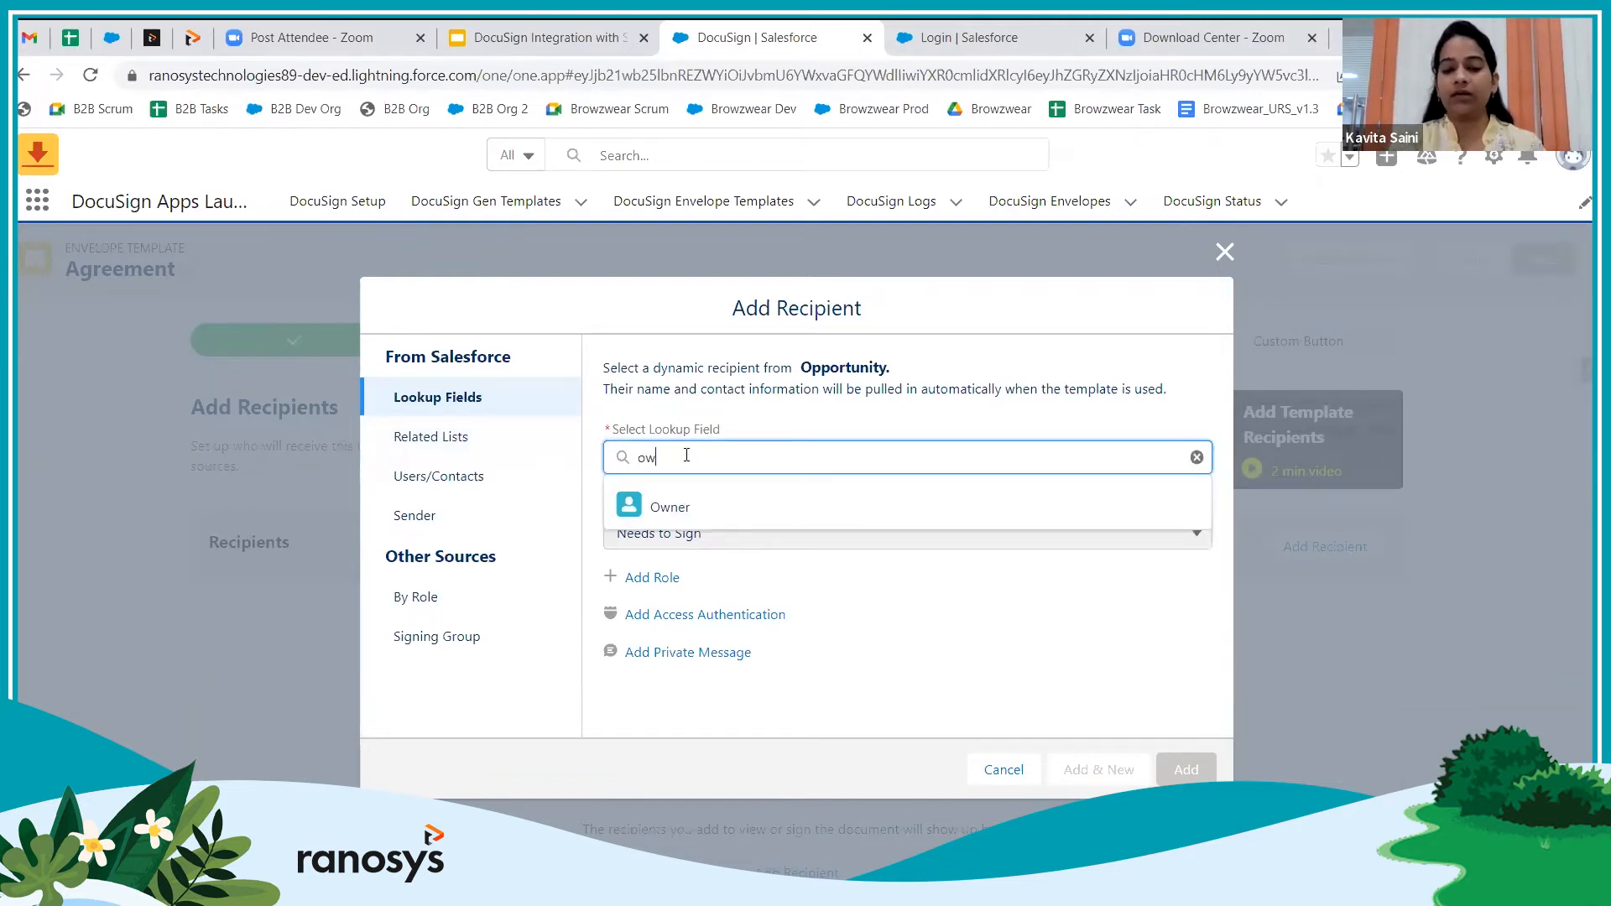
{"action": "left_click", "coordinate": [728, 508]}
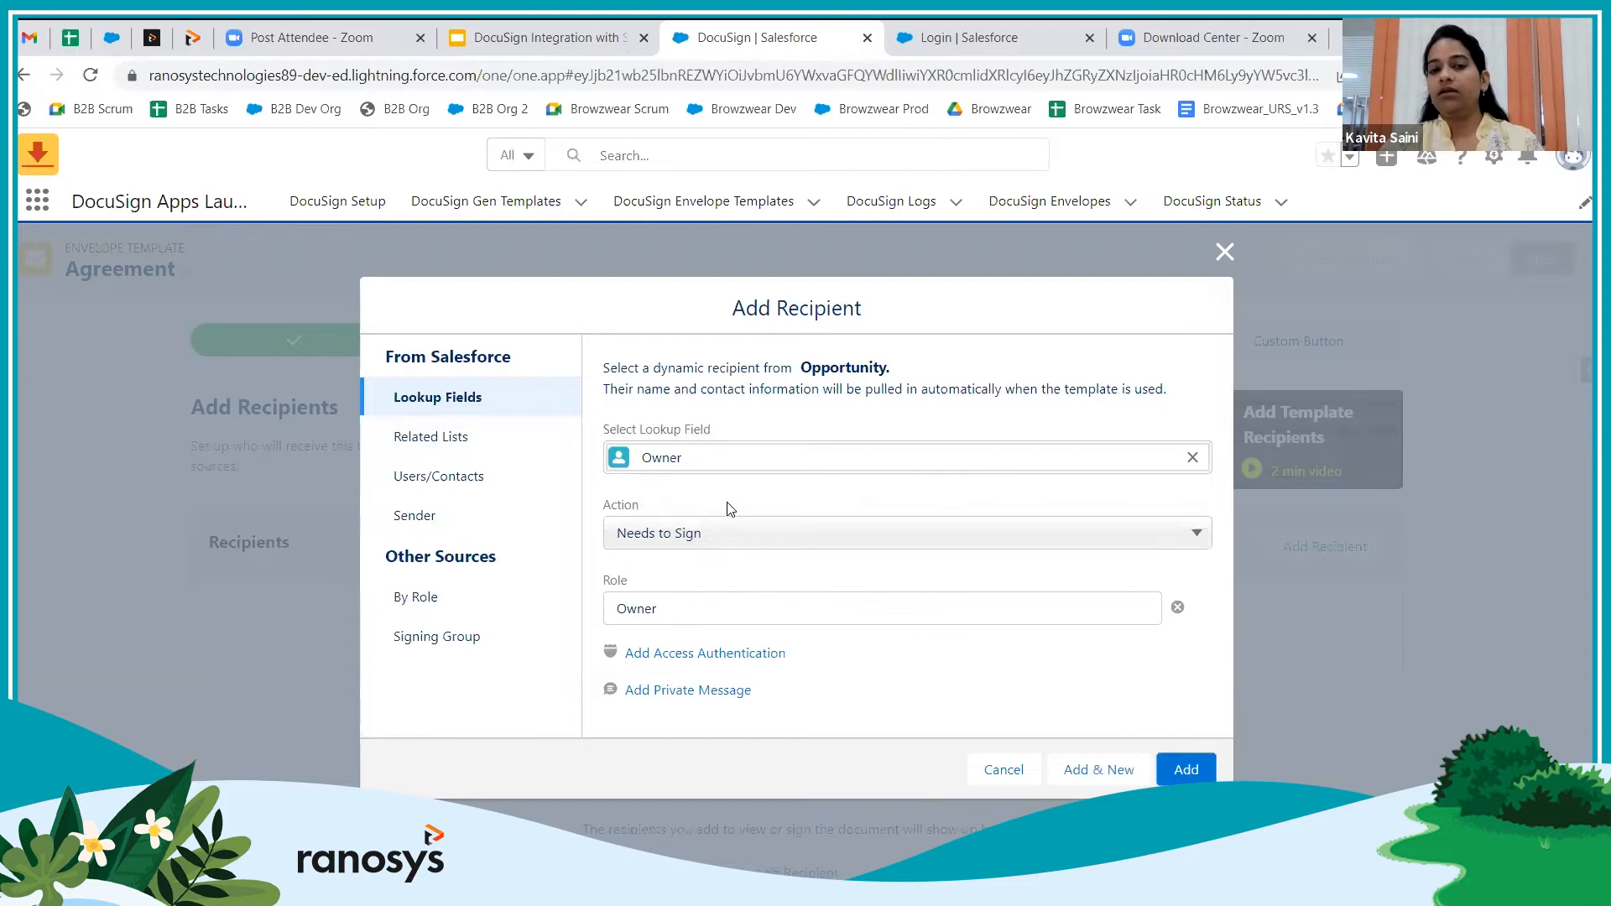
{"action": "left_click", "coordinate": [446, 443]}
{"action": "left_click", "coordinate": [711, 451]}
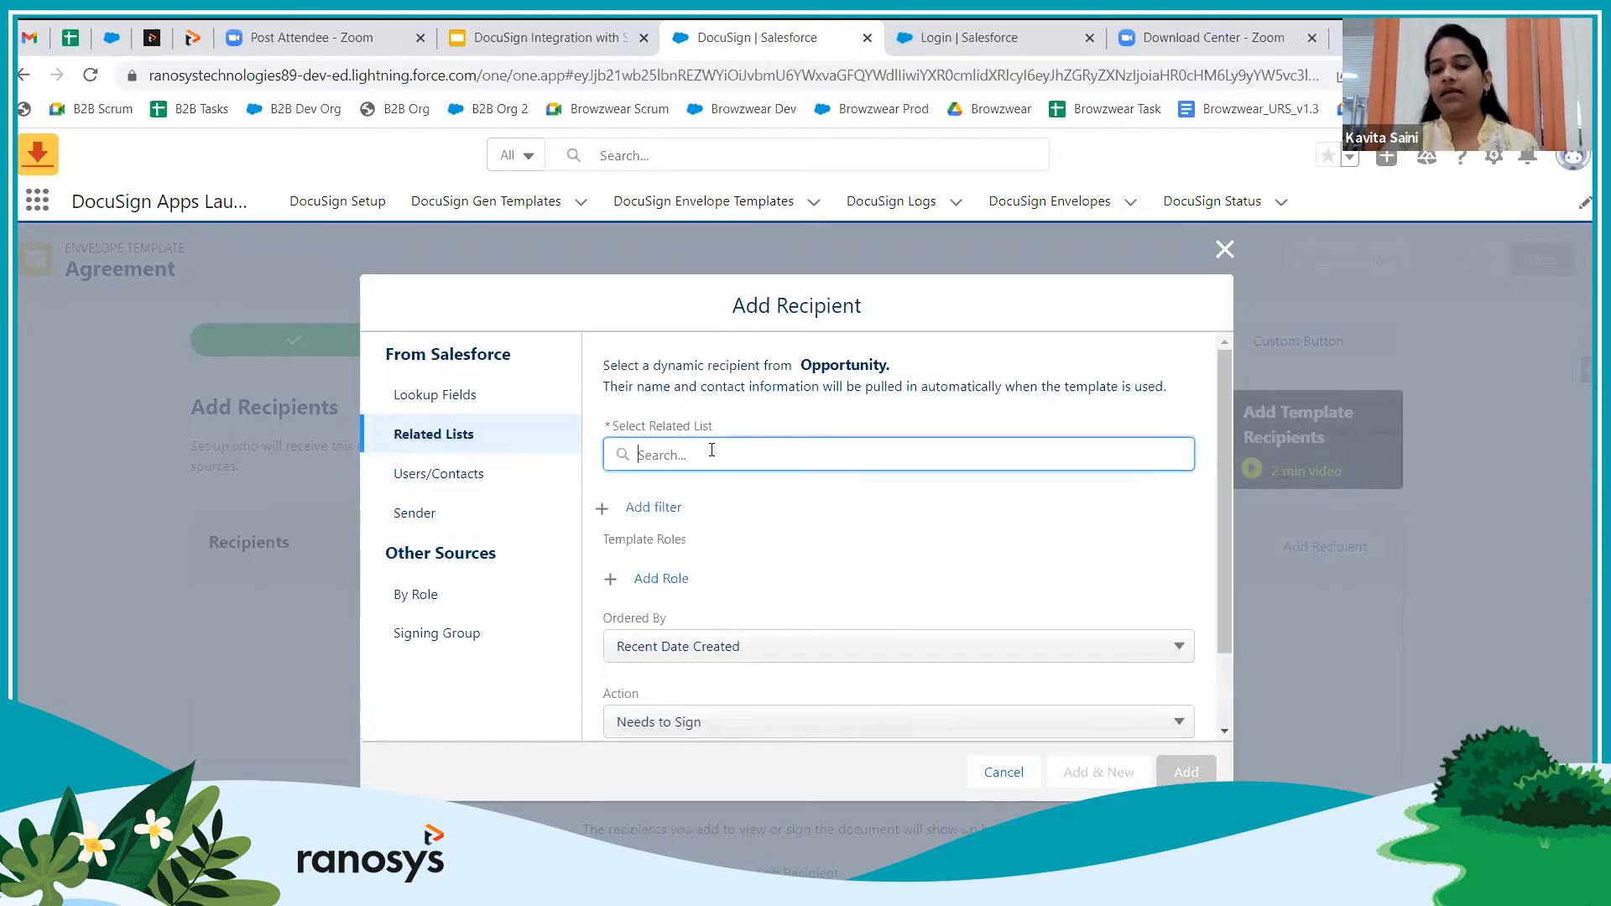
{"action": "type", "text": "opp"}
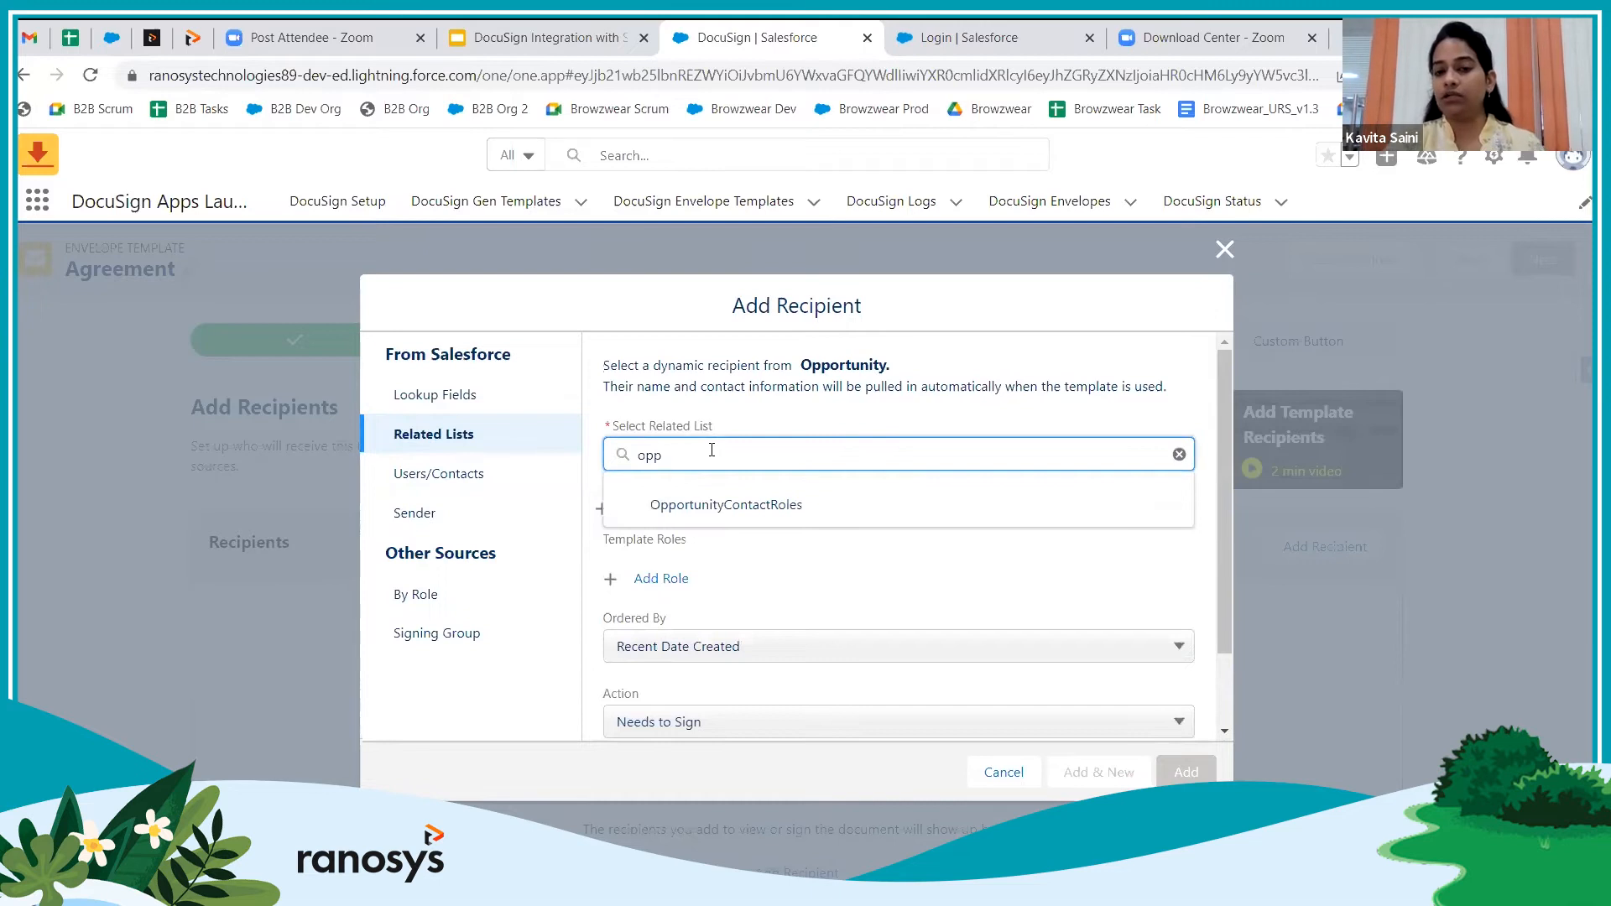
{"action": "left_click", "coordinate": [734, 506]}
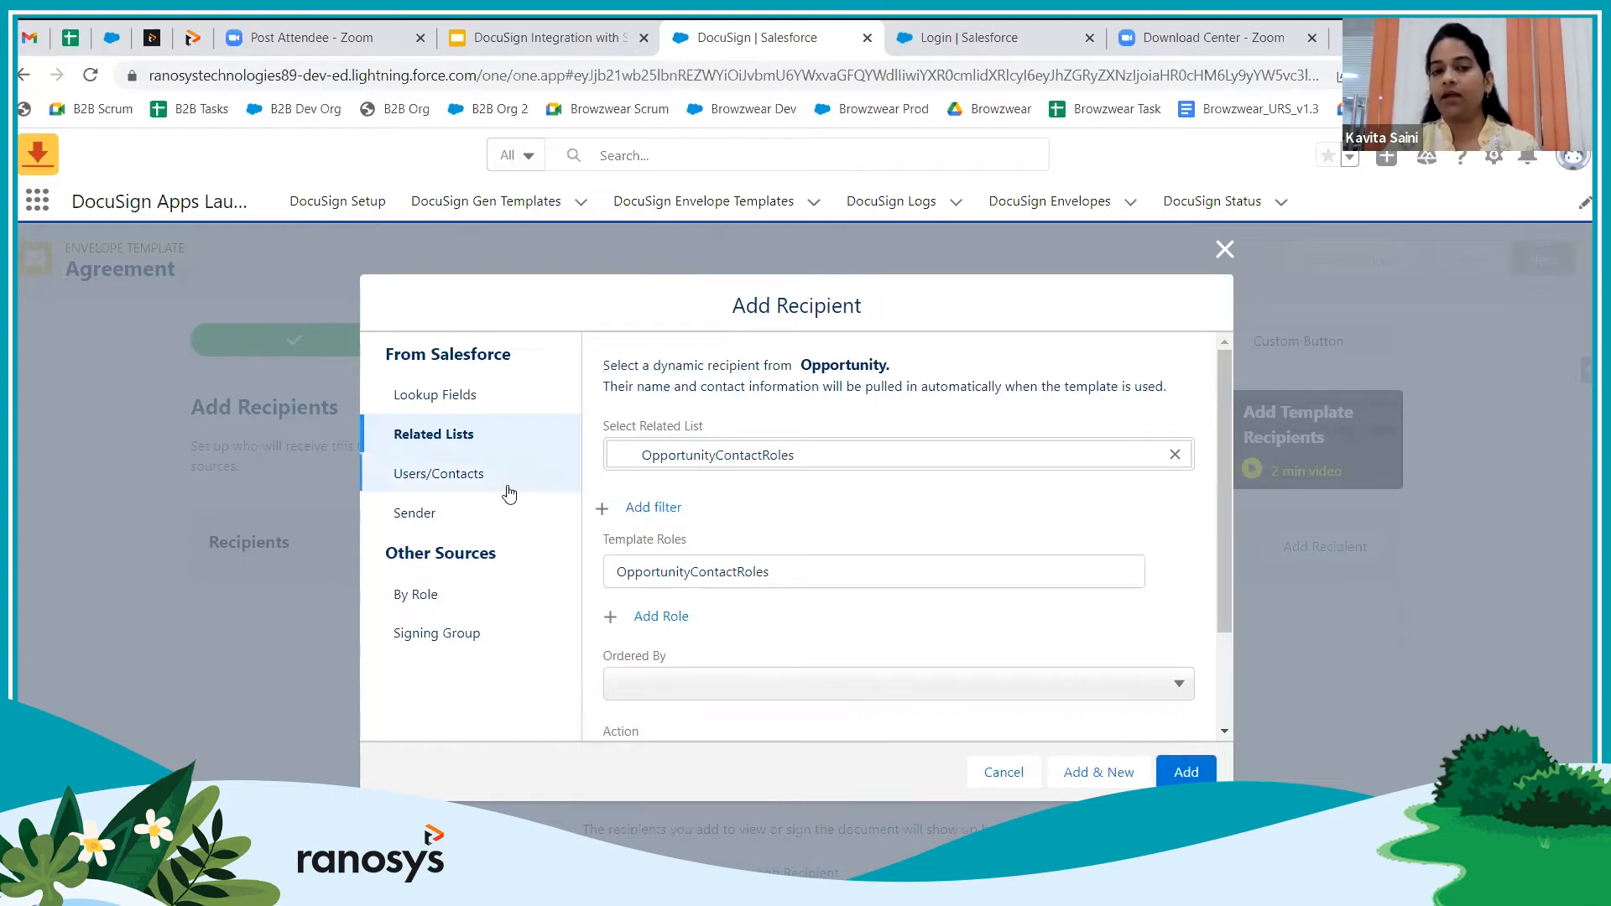
{"action": "left_click", "coordinate": [427, 475]}
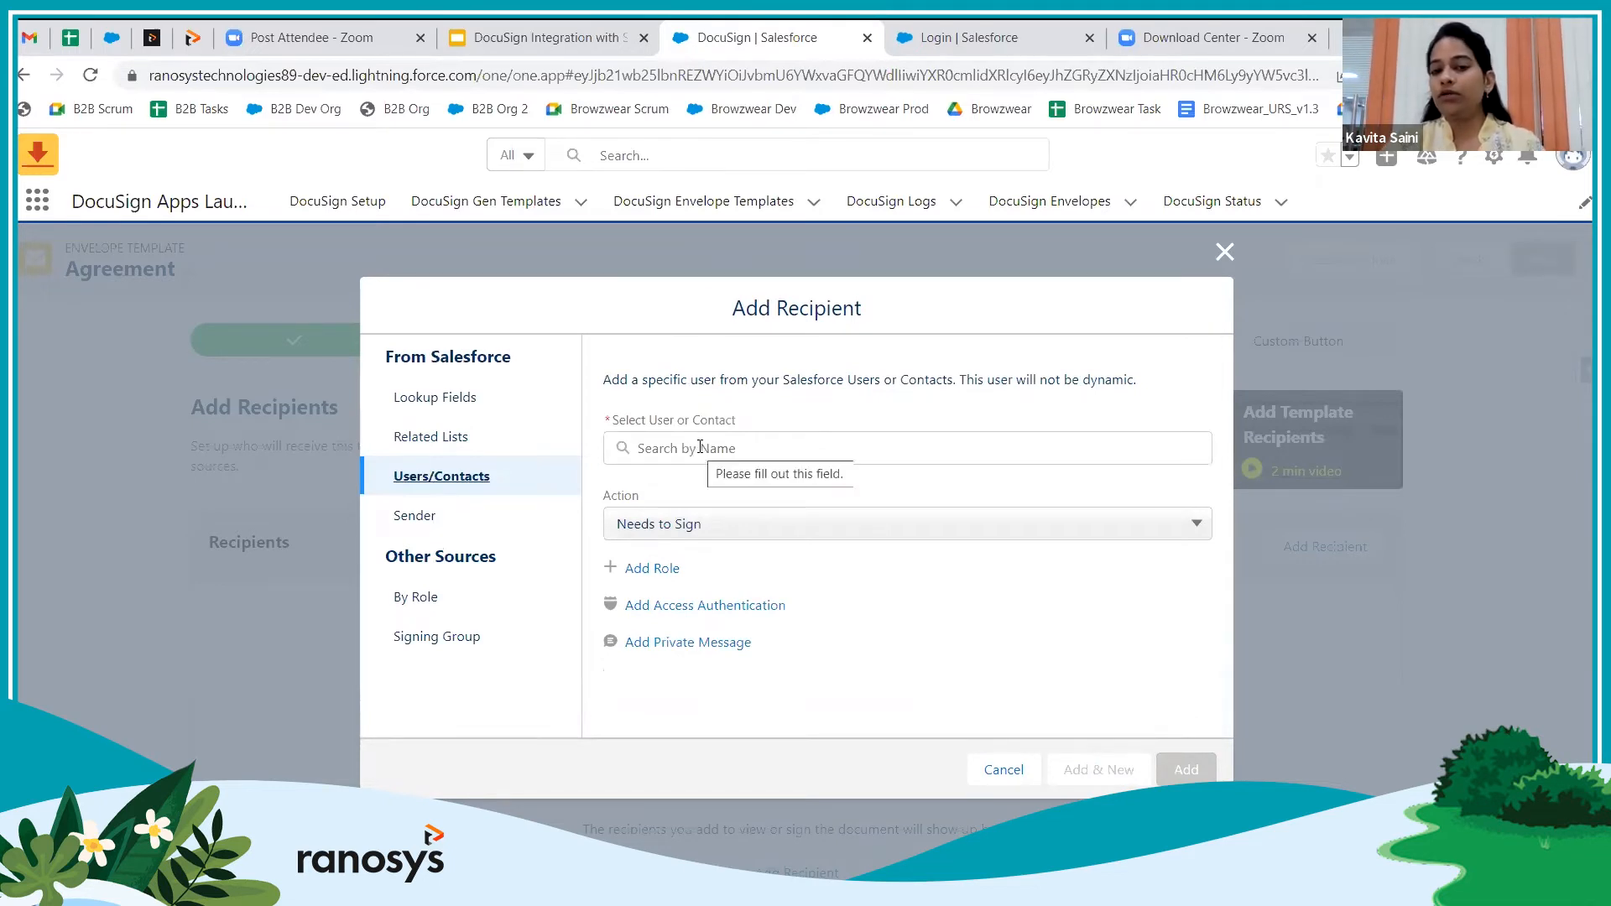
Search for the specific user by name, keep Needs to Sign, and add them as recipient
{"action": "left_click", "coordinate": [710, 448]}
{"action": "type", "text": "kavita"}
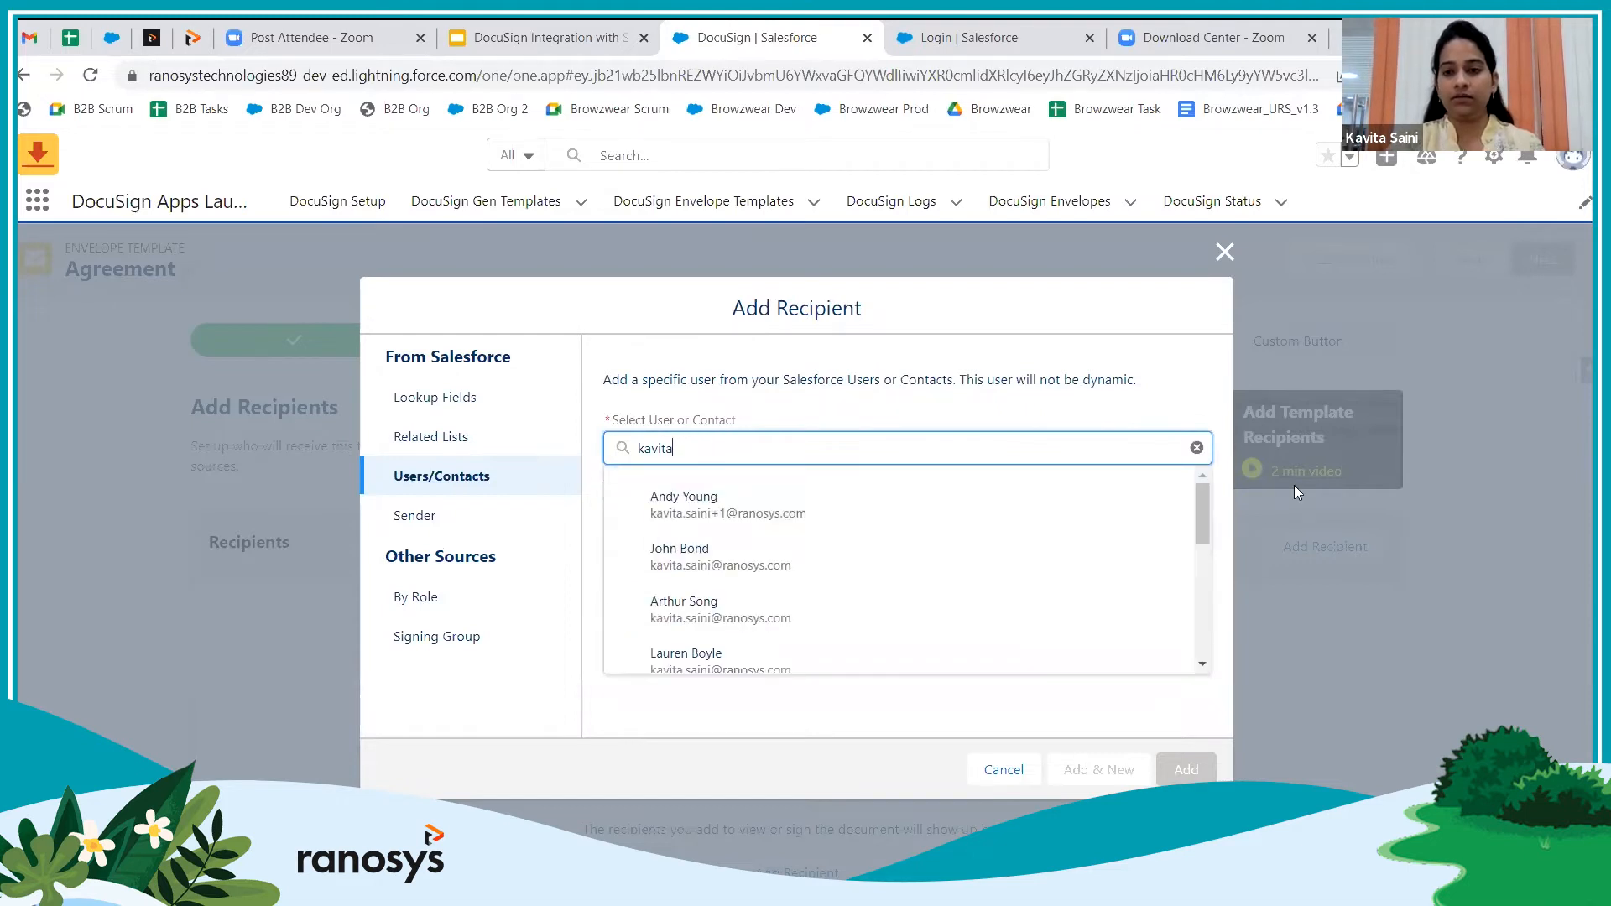
{"action": "left_click_drag", "start_coordinate": [1206, 536], "coordinate": [1205, 576]}
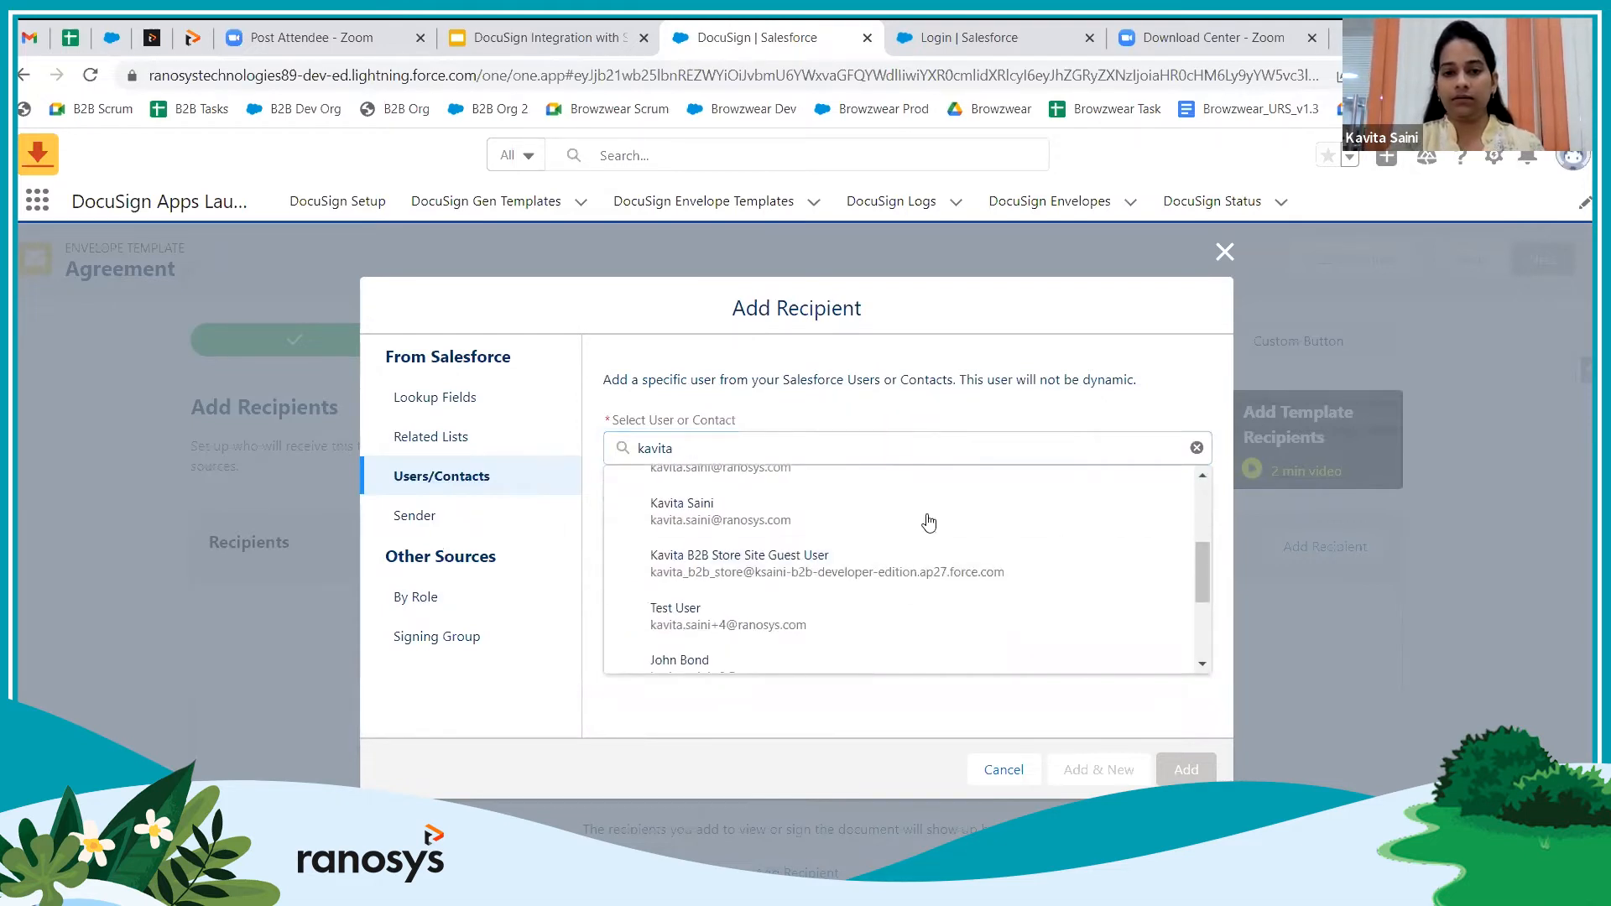
{"action": "left_click", "coordinate": [777, 521]}
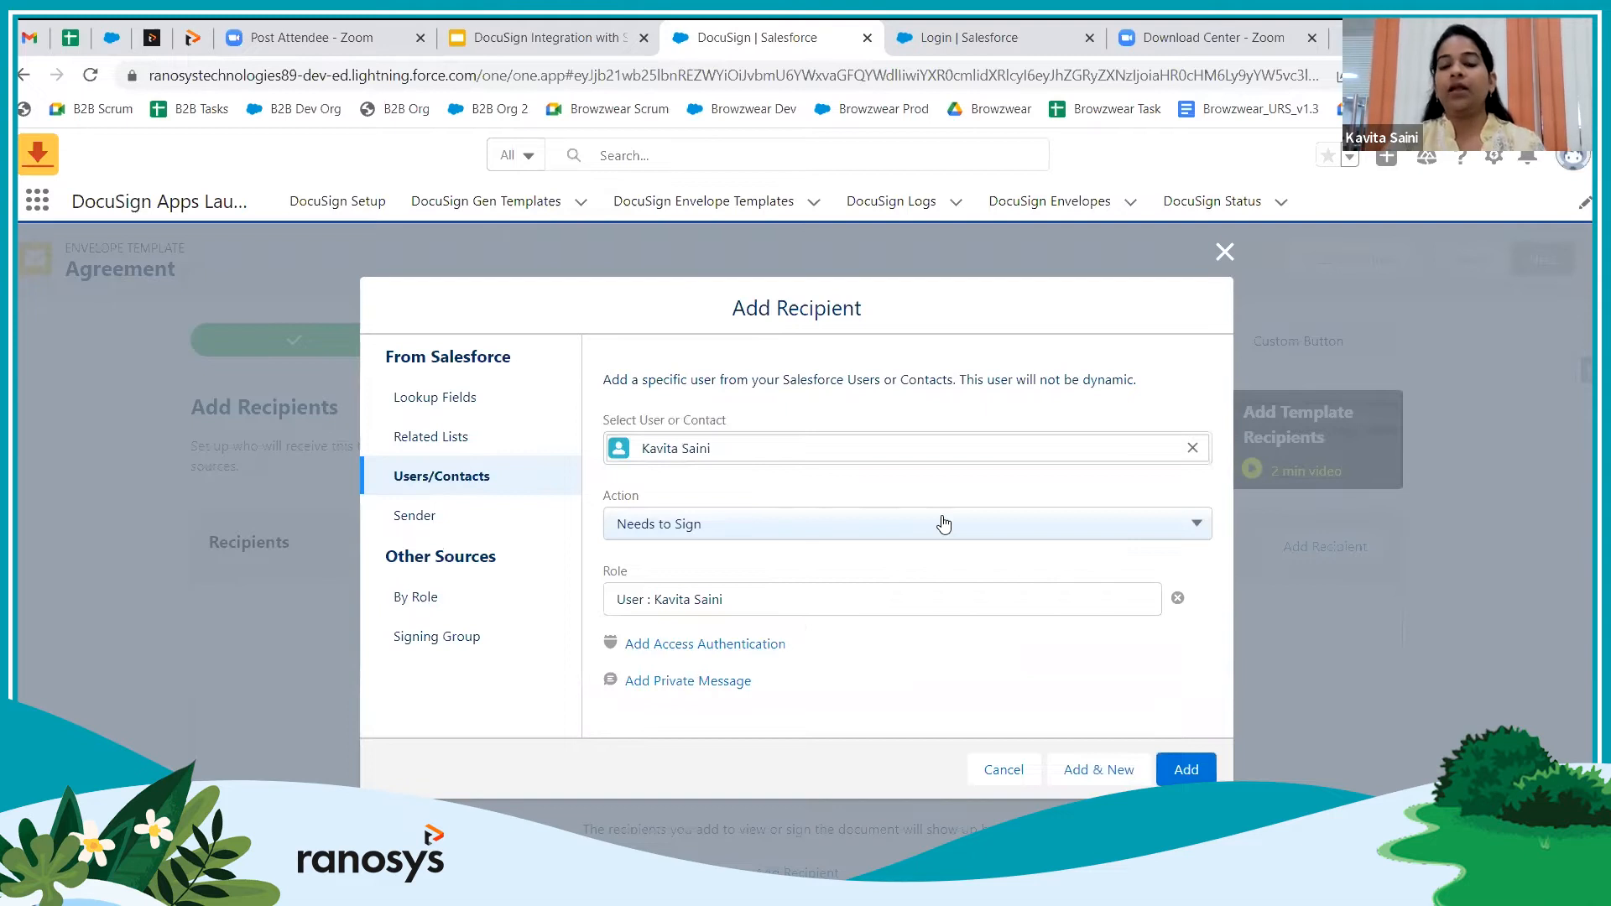
{"action": "left_click", "coordinate": [872, 525]}
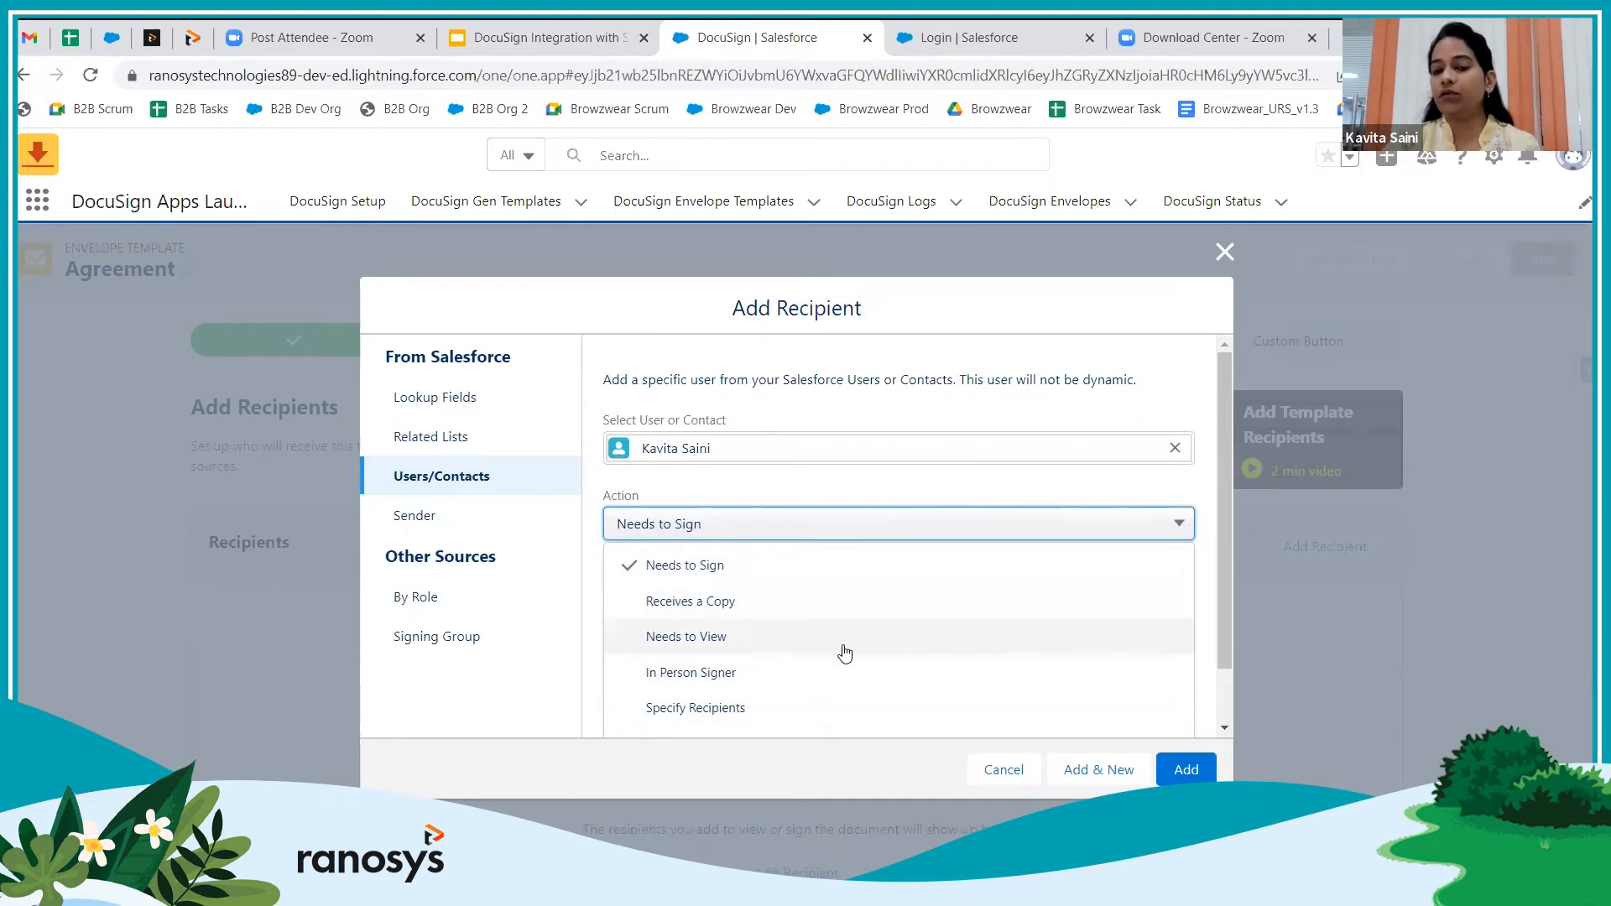
{"action": "left_click", "coordinate": [1070, 491]}
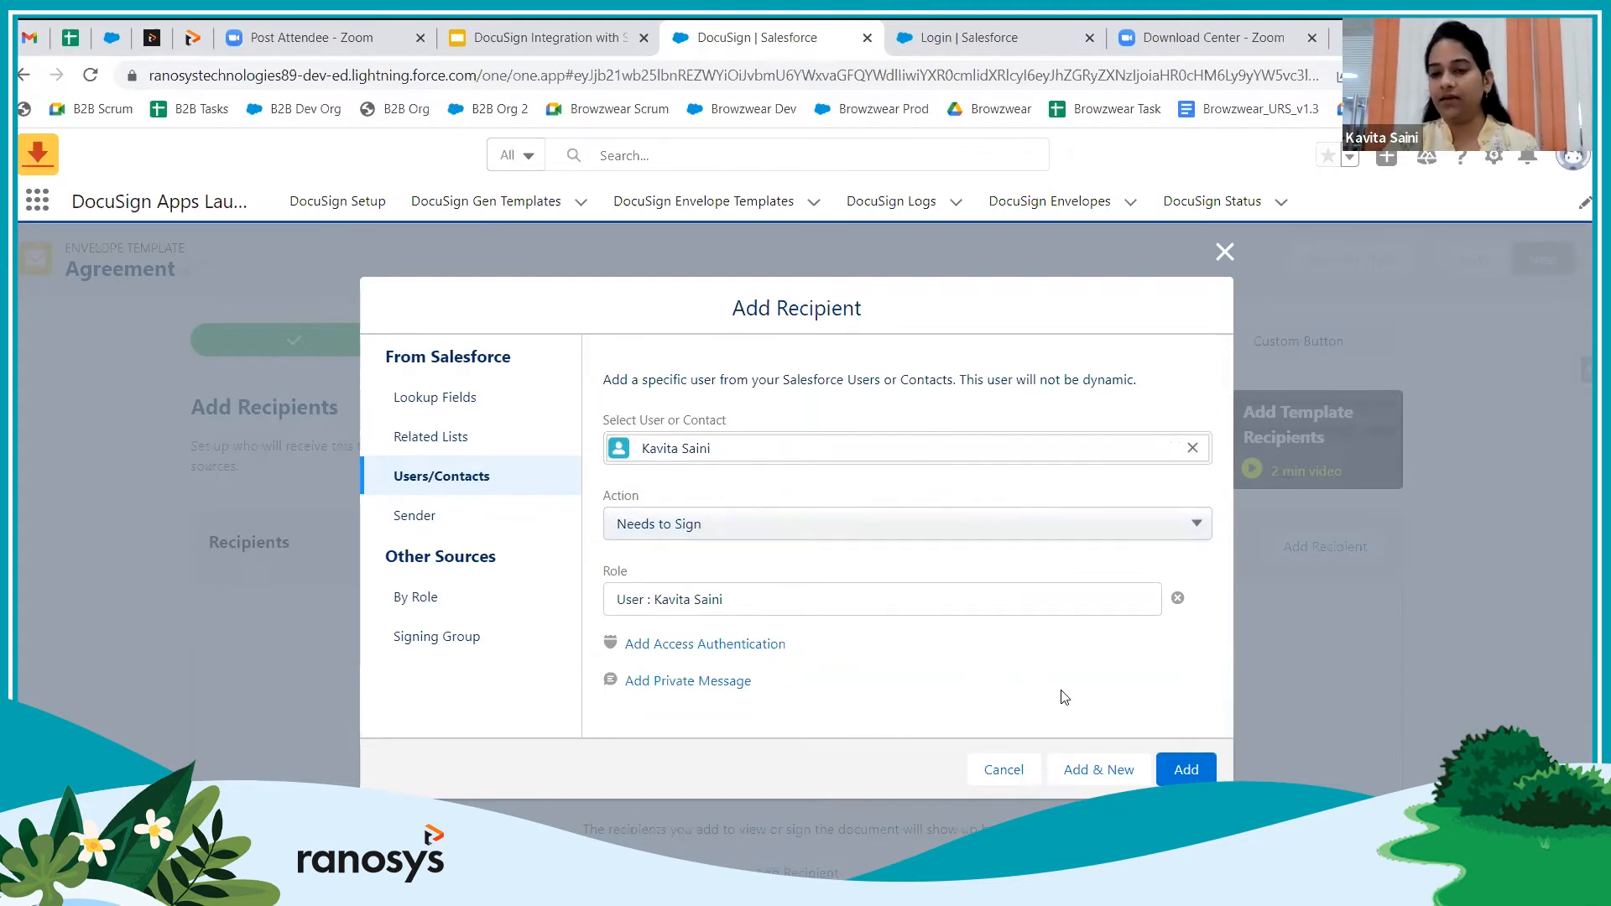
{"action": "left_click", "coordinate": [1185, 771]}
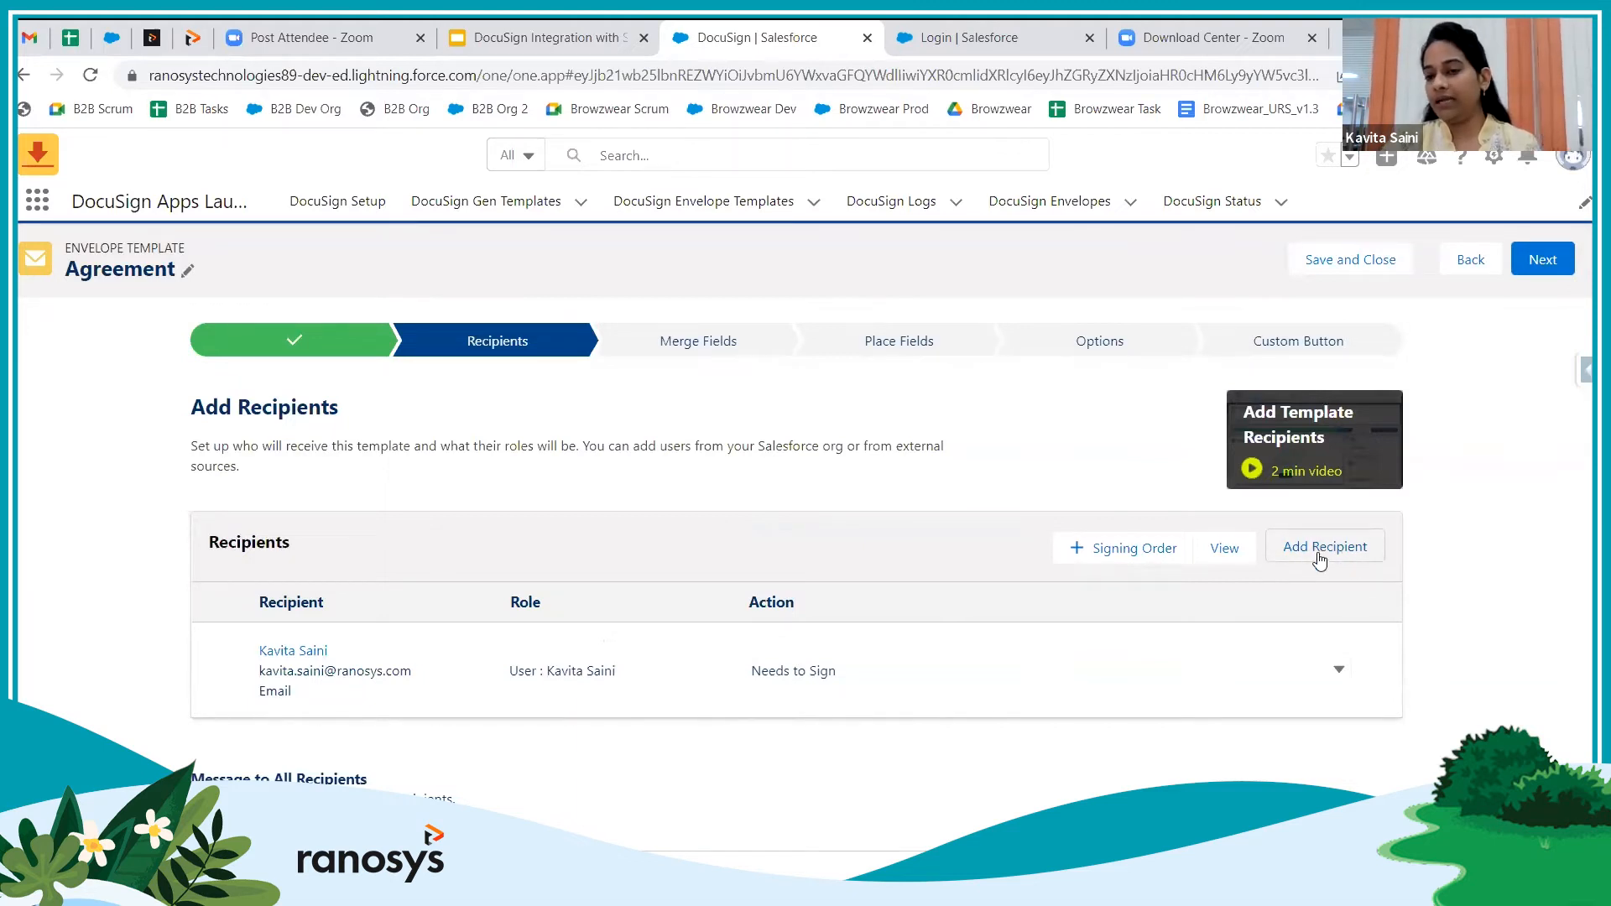
{"action": "left_click", "coordinate": [1134, 549]}
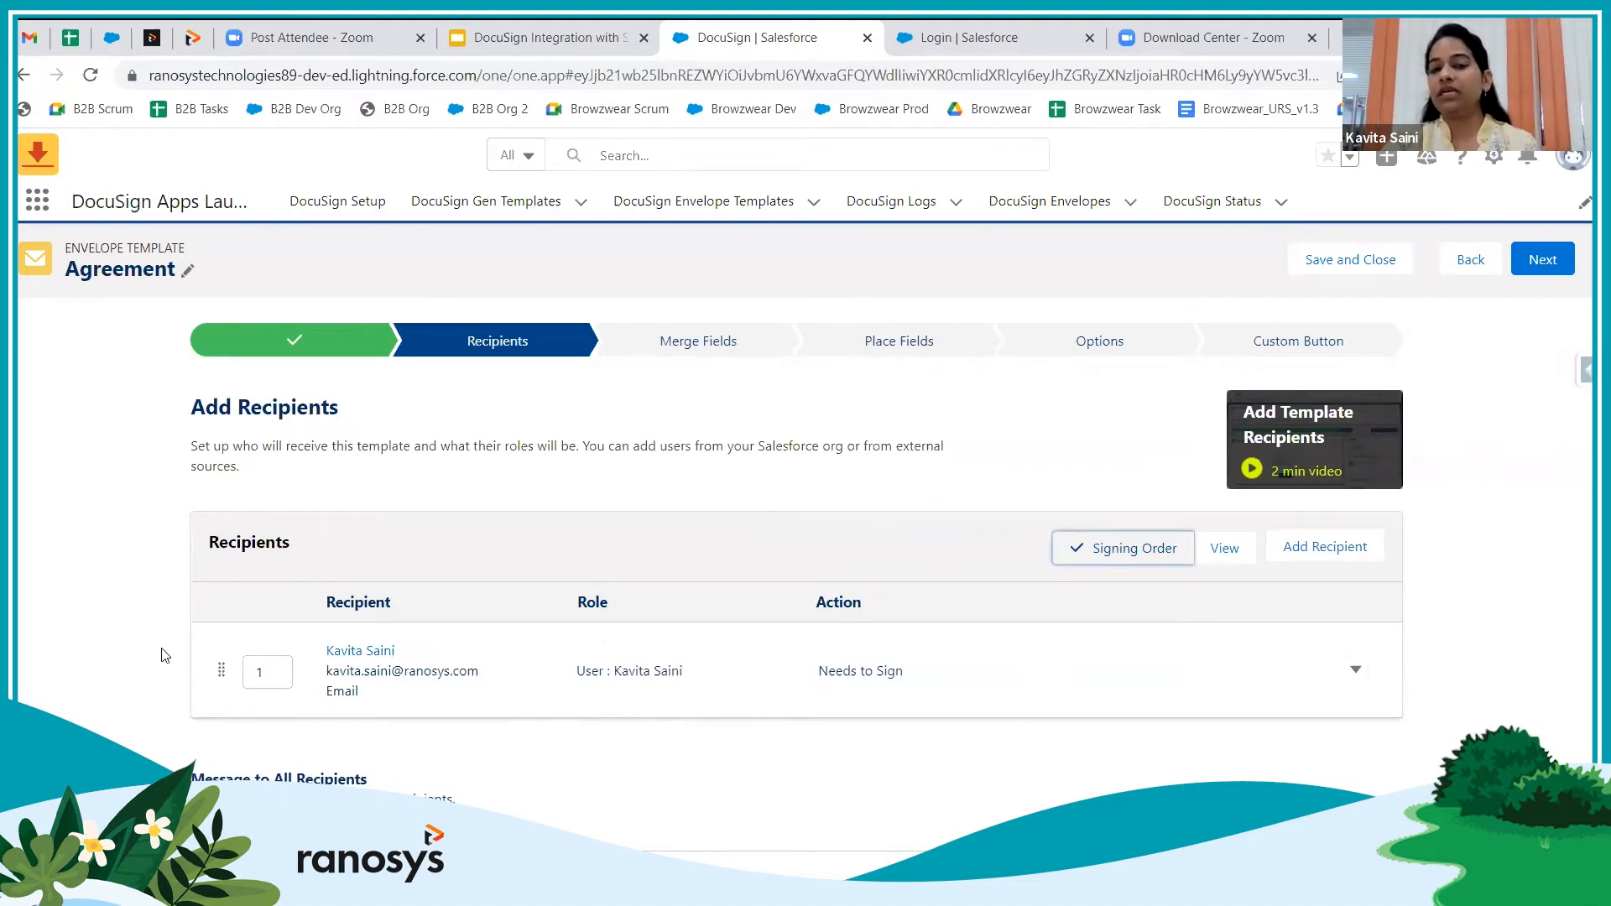
{"action": "left_click", "coordinate": [1125, 557]}
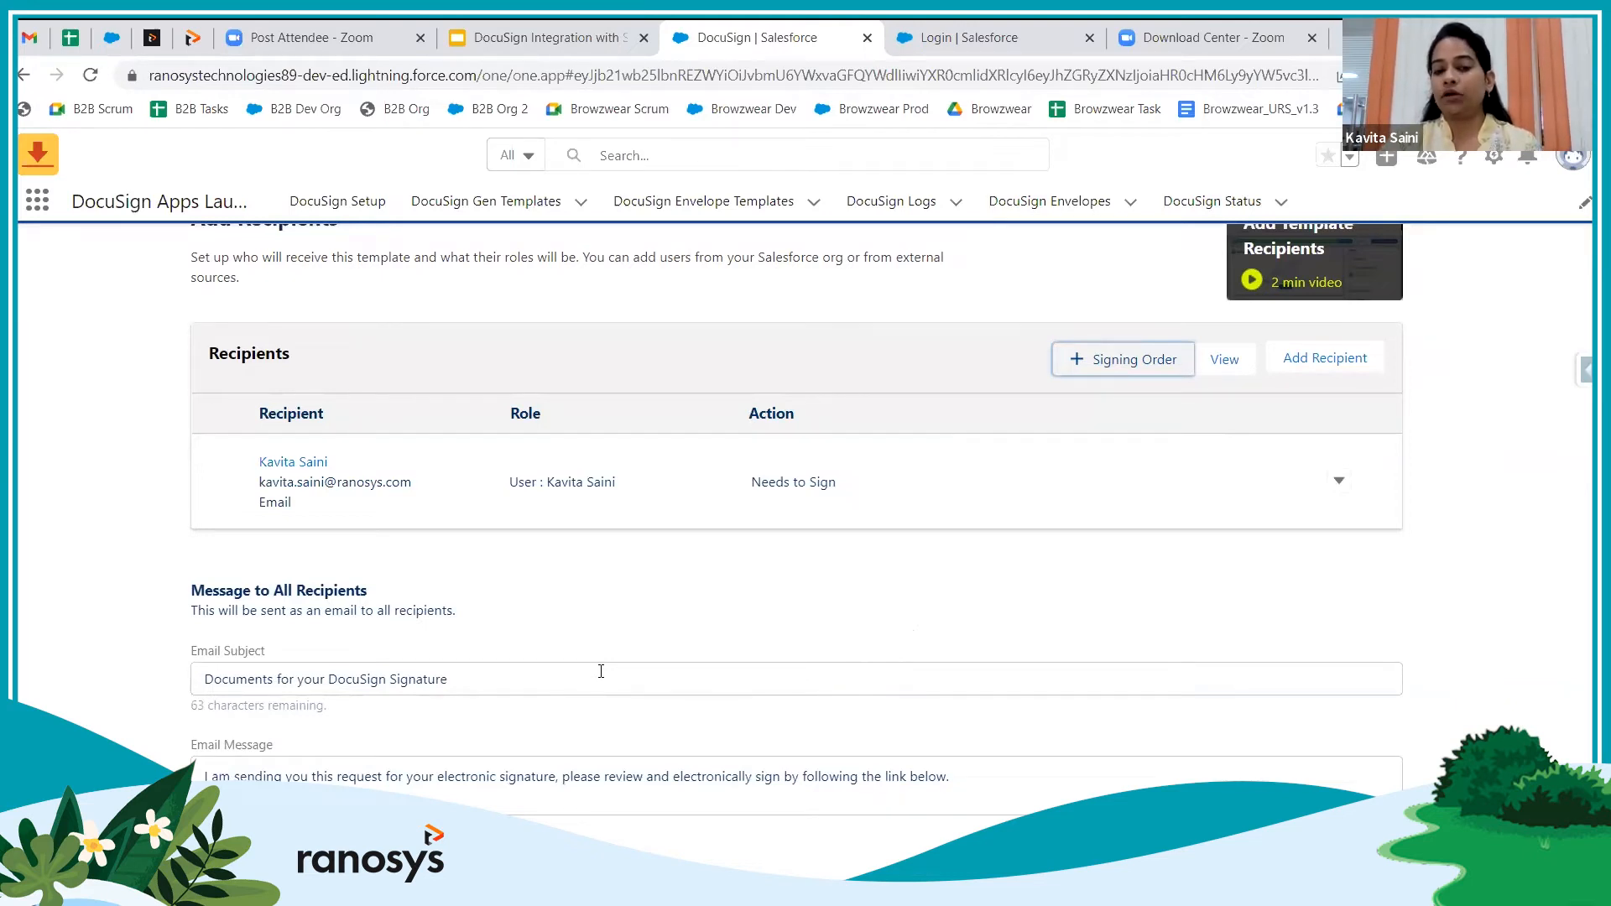
Replace the recipients' email subject with 'Agreement' and proceed to the Merge Fields step
{"action": "left_click_drag", "start_coordinate": [463, 678], "coordinate": [198, 682]}
{"action": "type", "text": "Agreement"}
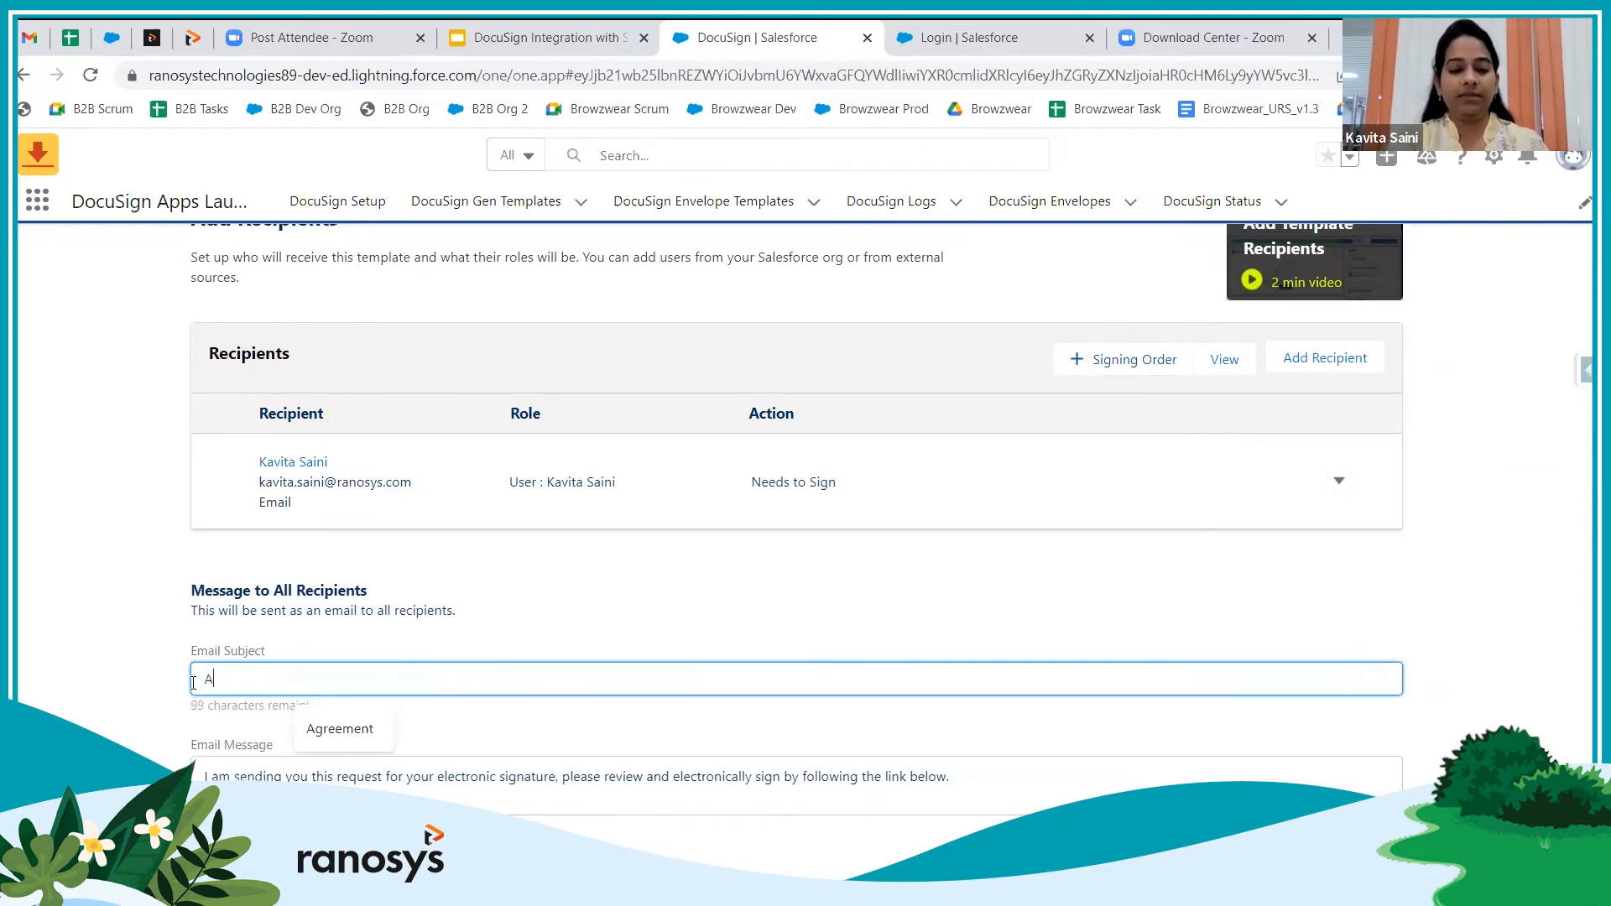
{"action": "left_click", "coordinate": [192, 682]}
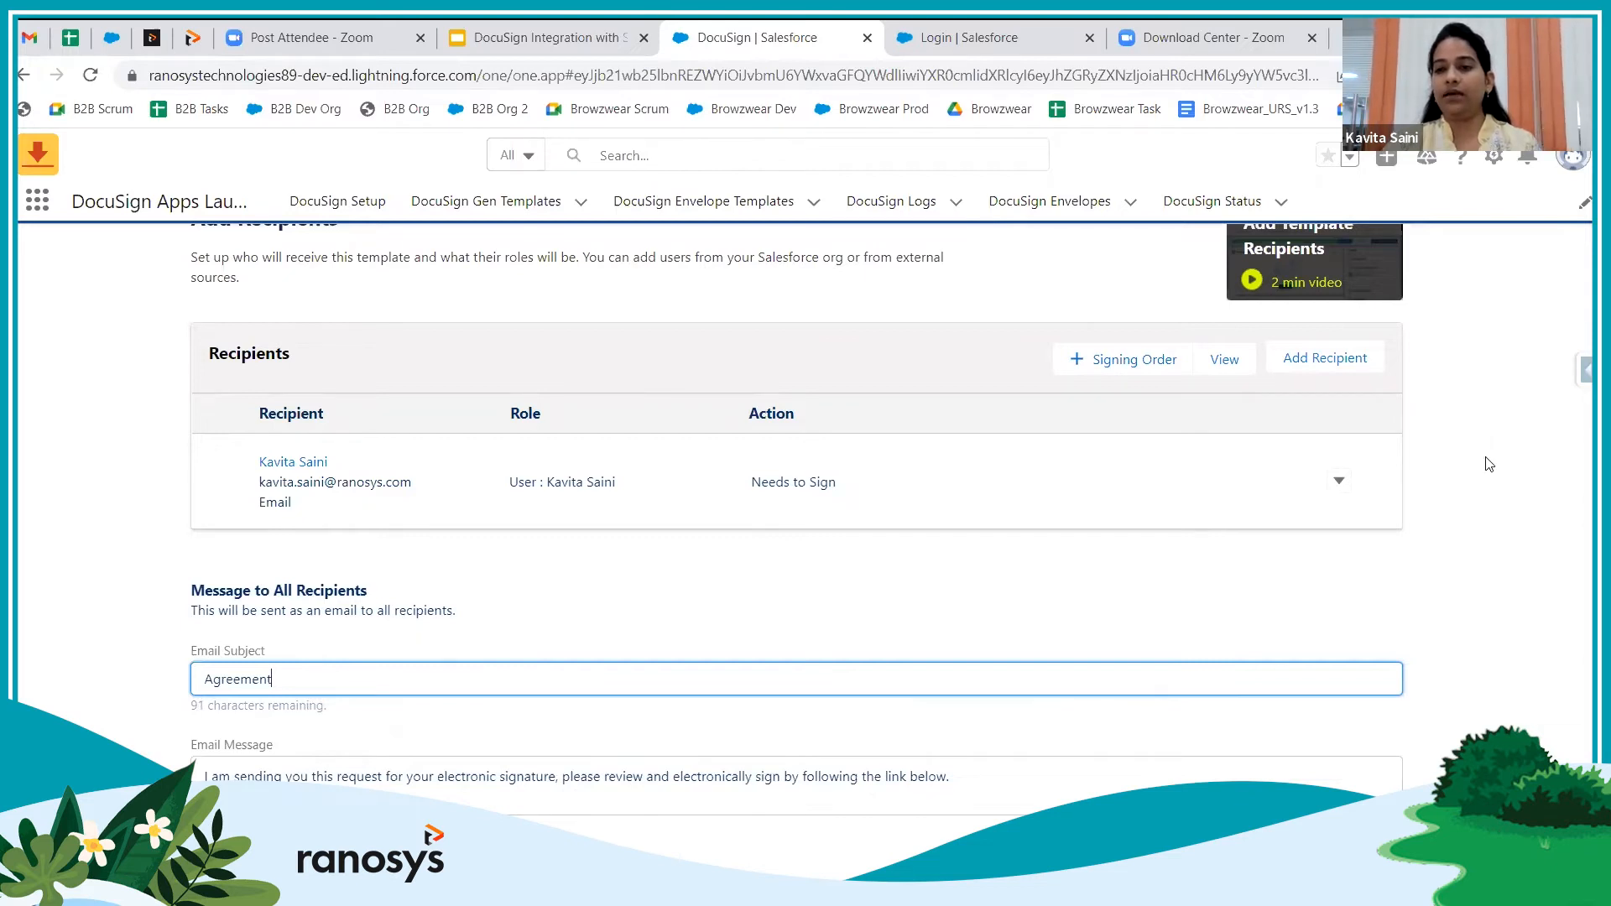
{"action": "scroll", "coordinate": [1525, 353], "scroll_direction": "up", "scroll_amount": 3}
{"action": "left_click", "coordinate": [1539, 259]}
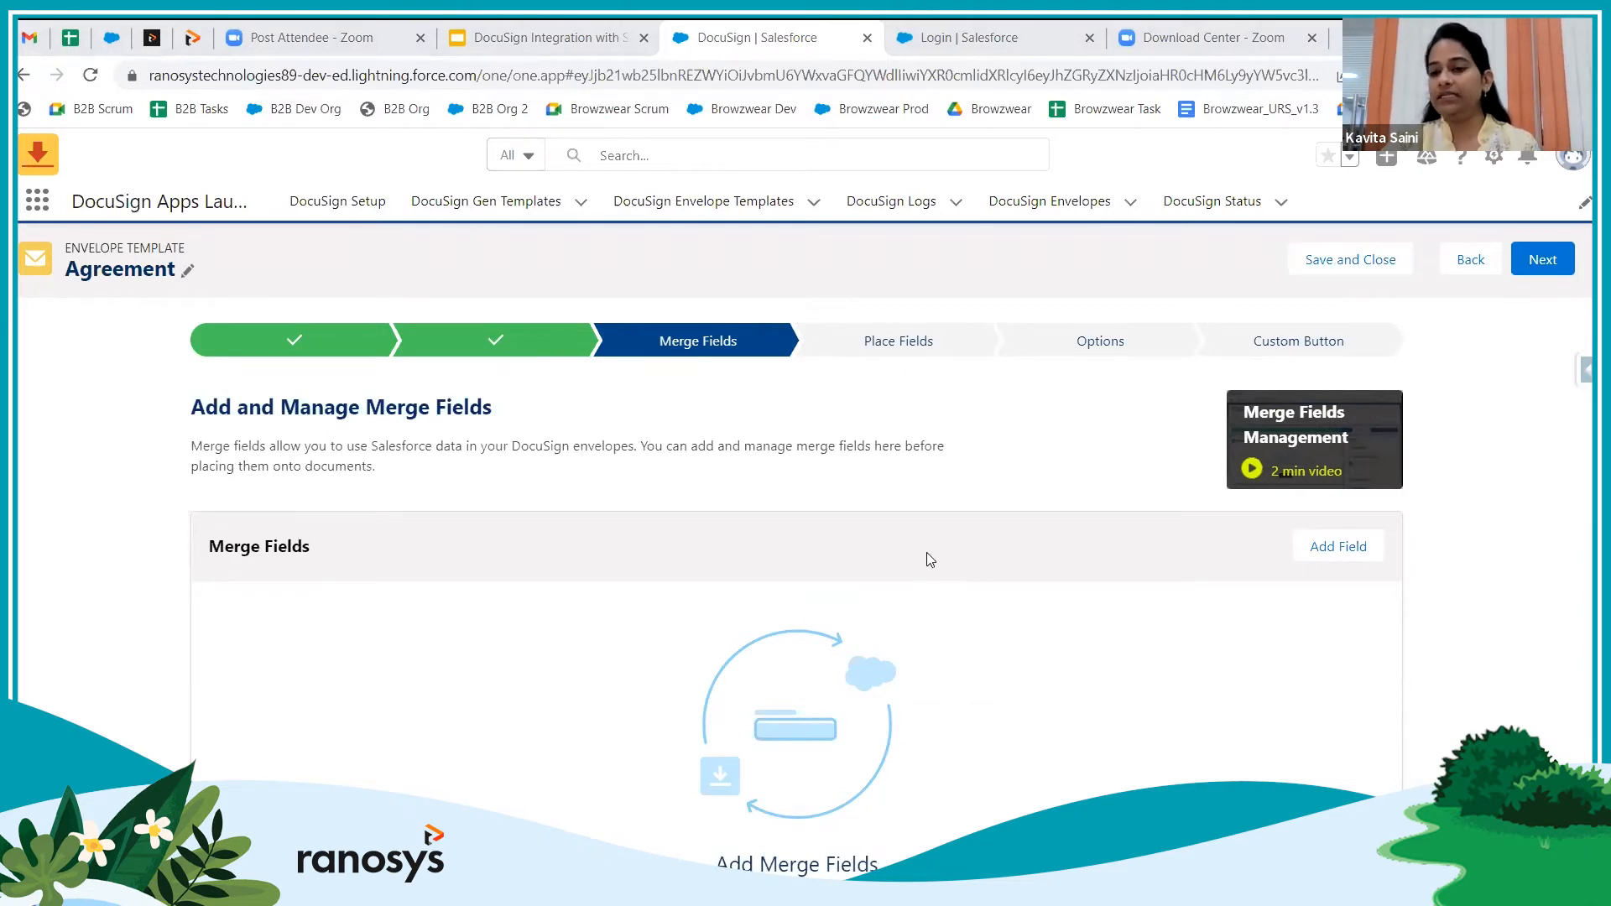
Save an Opp Name merge field from Opportunity Name, read-only for signers and not sender-editable
{"action": "left_click", "coordinate": [1329, 549]}
{"action": "left_click", "coordinate": [604, 516]}
{"action": "scroll", "coordinate": [613, 609], "scroll_direction": "down", "scroll_amount": 1}
{"action": "scroll", "coordinate": [614, 608], "scroll_direction": "down", "scroll_amount": 5}
{"action": "scroll", "coordinate": [614, 609], "scroll_direction": "down", "scroll_amount": 4}
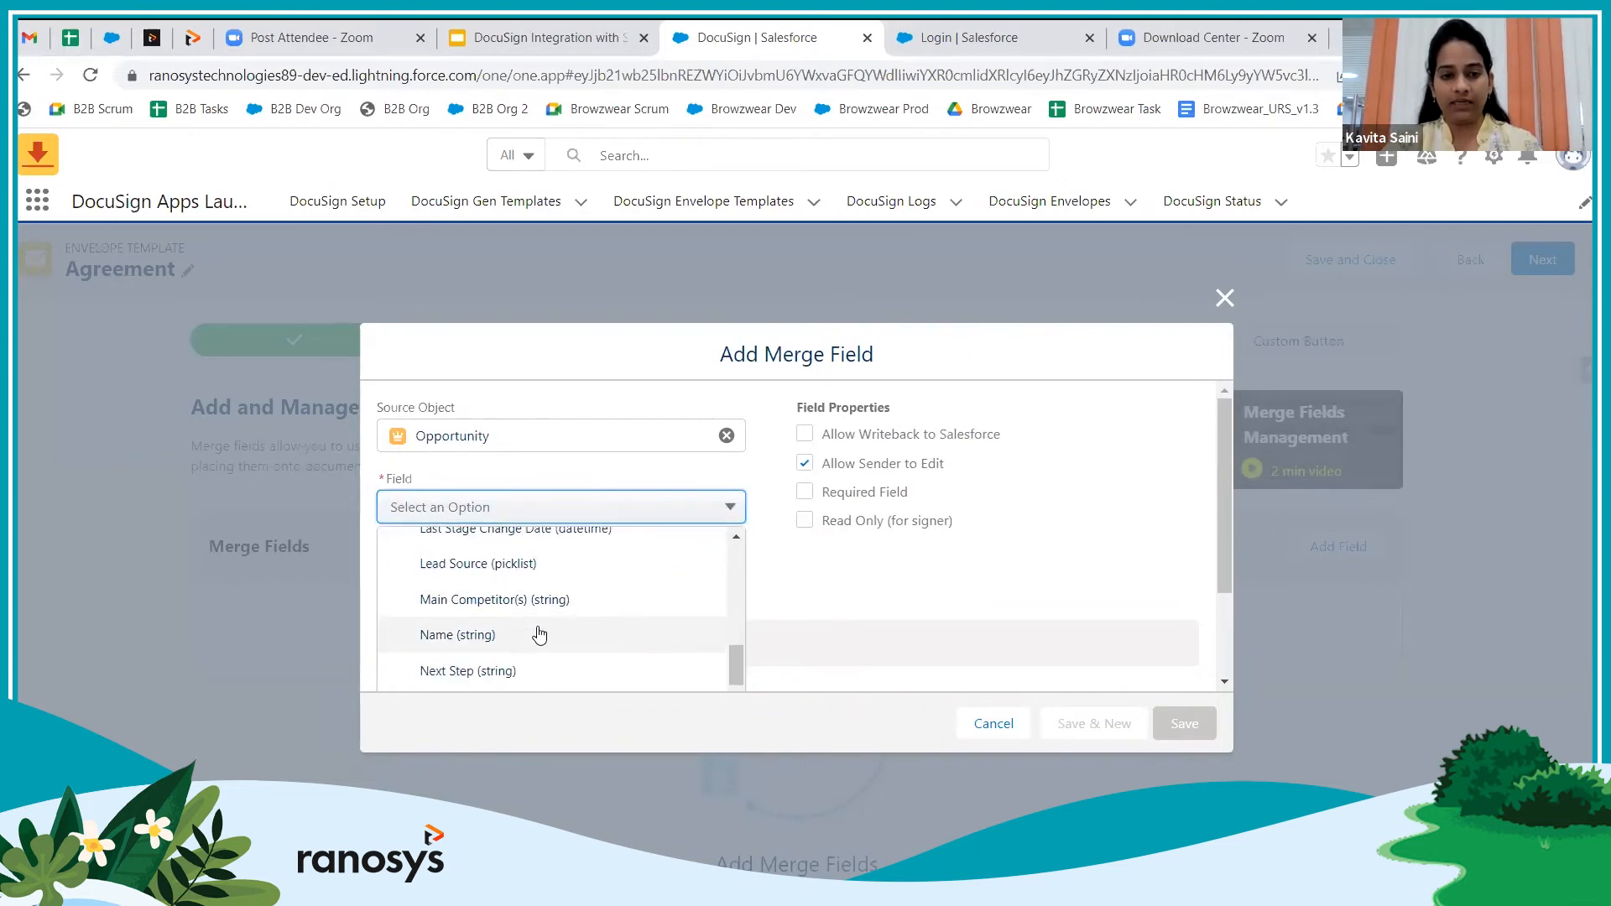
{"action": "left_click", "coordinate": [538, 635]}
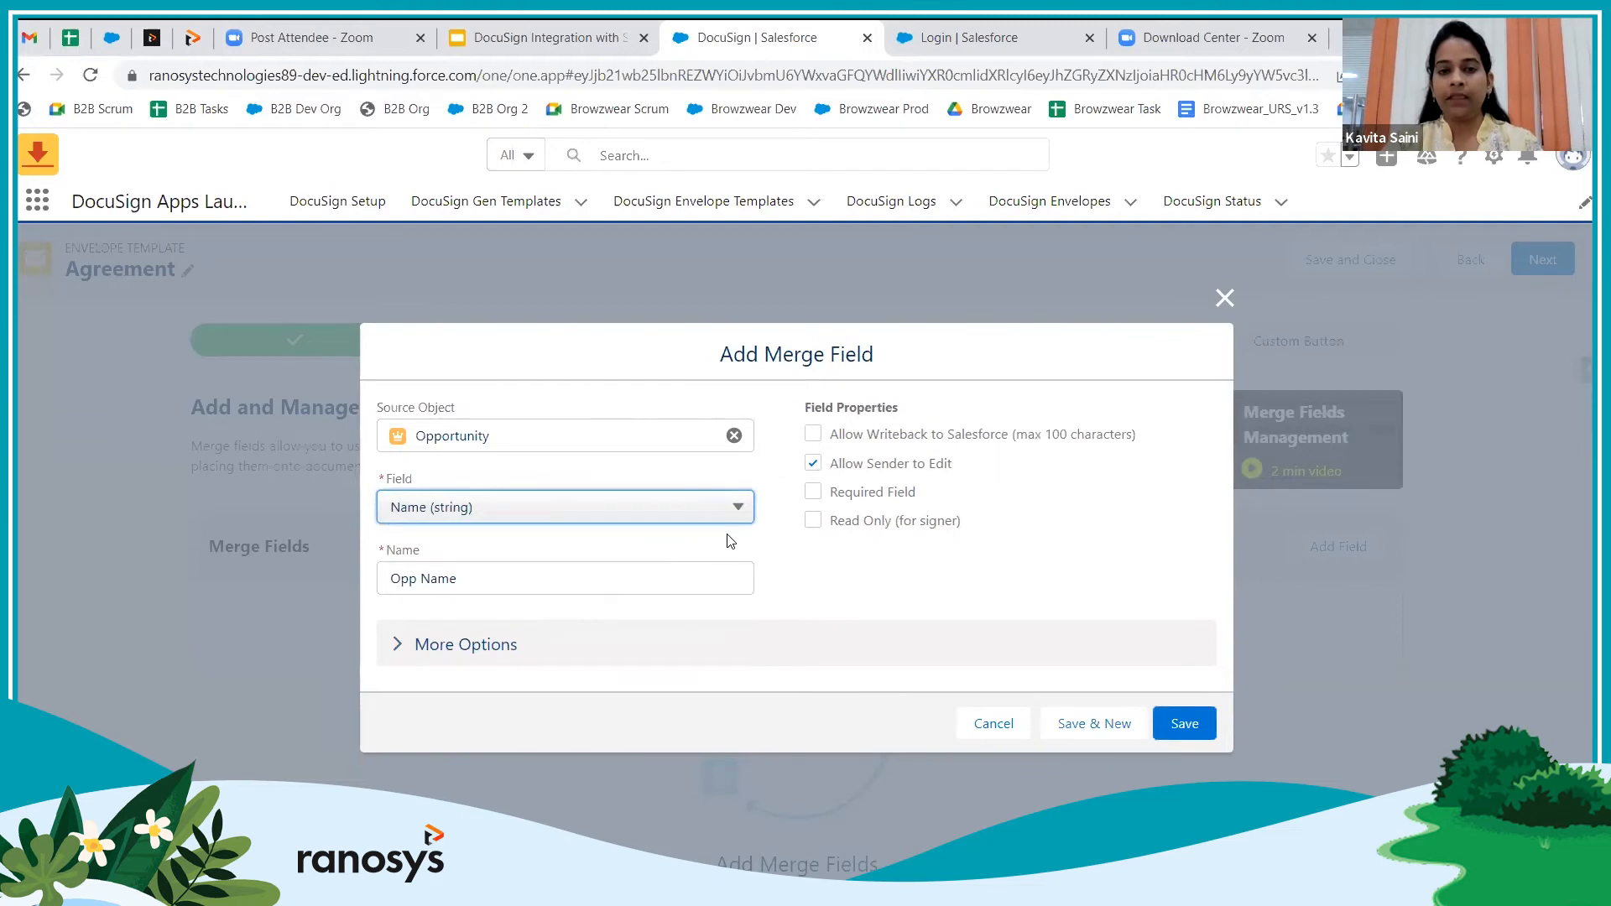
{"action": "left_click", "coordinate": [813, 521]}
{"action": "left_click", "coordinate": [813, 463]}
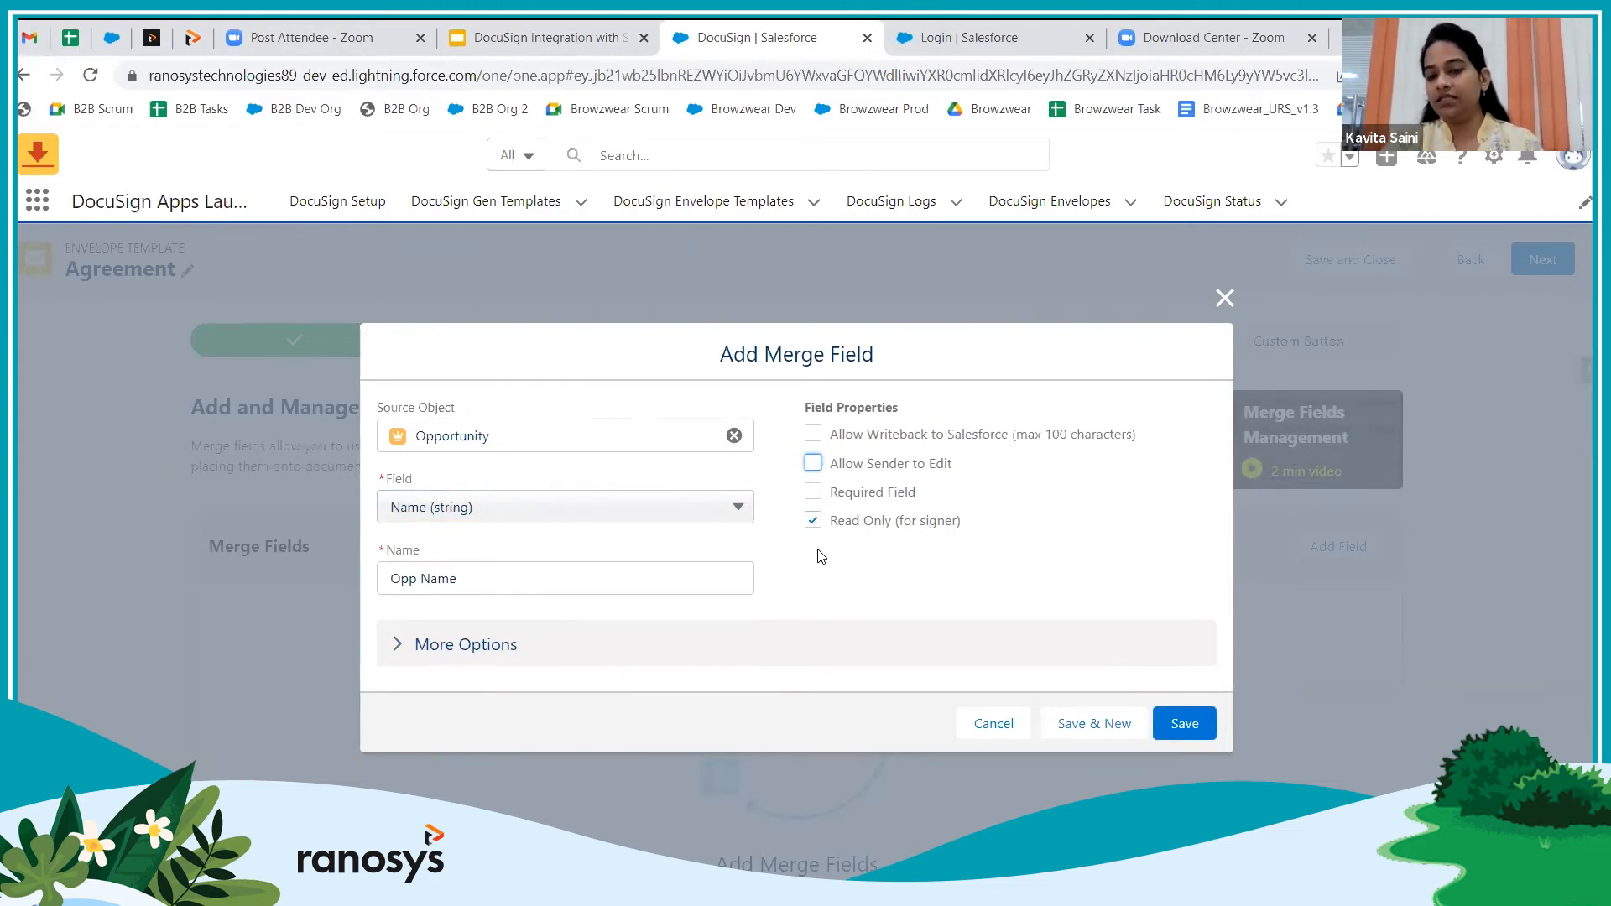
{"action": "left_click", "coordinate": [398, 645]}
{"action": "scroll", "coordinate": [604, 598], "scroll_direction": "down", "scroll_amount": 1}
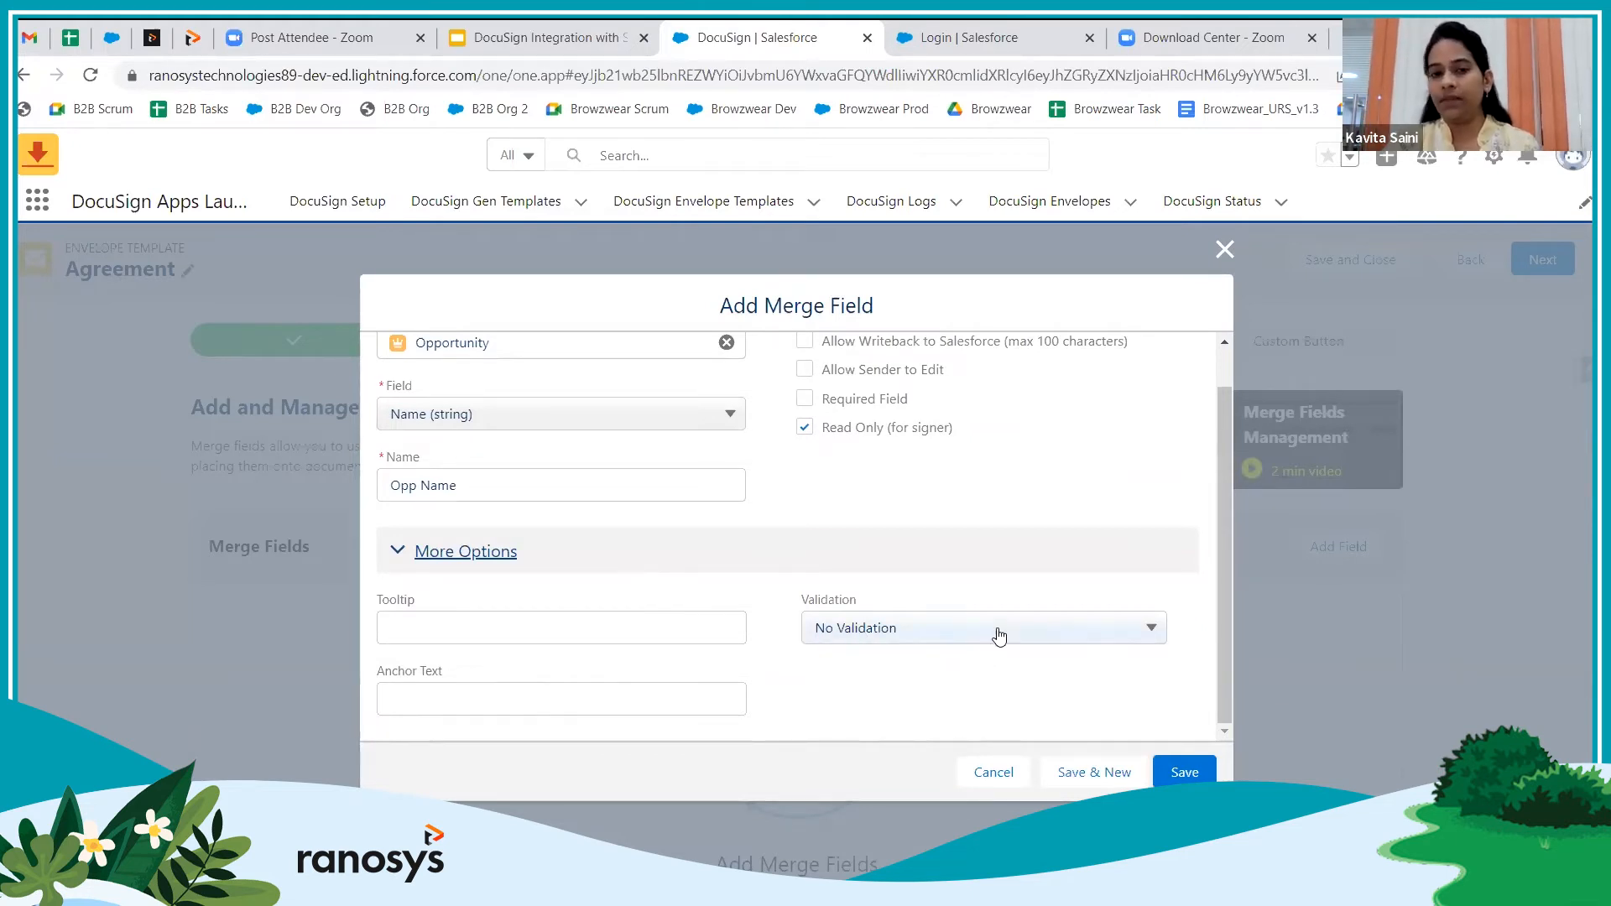
{"action": "left_click", "coordinate": [1183, 773]}
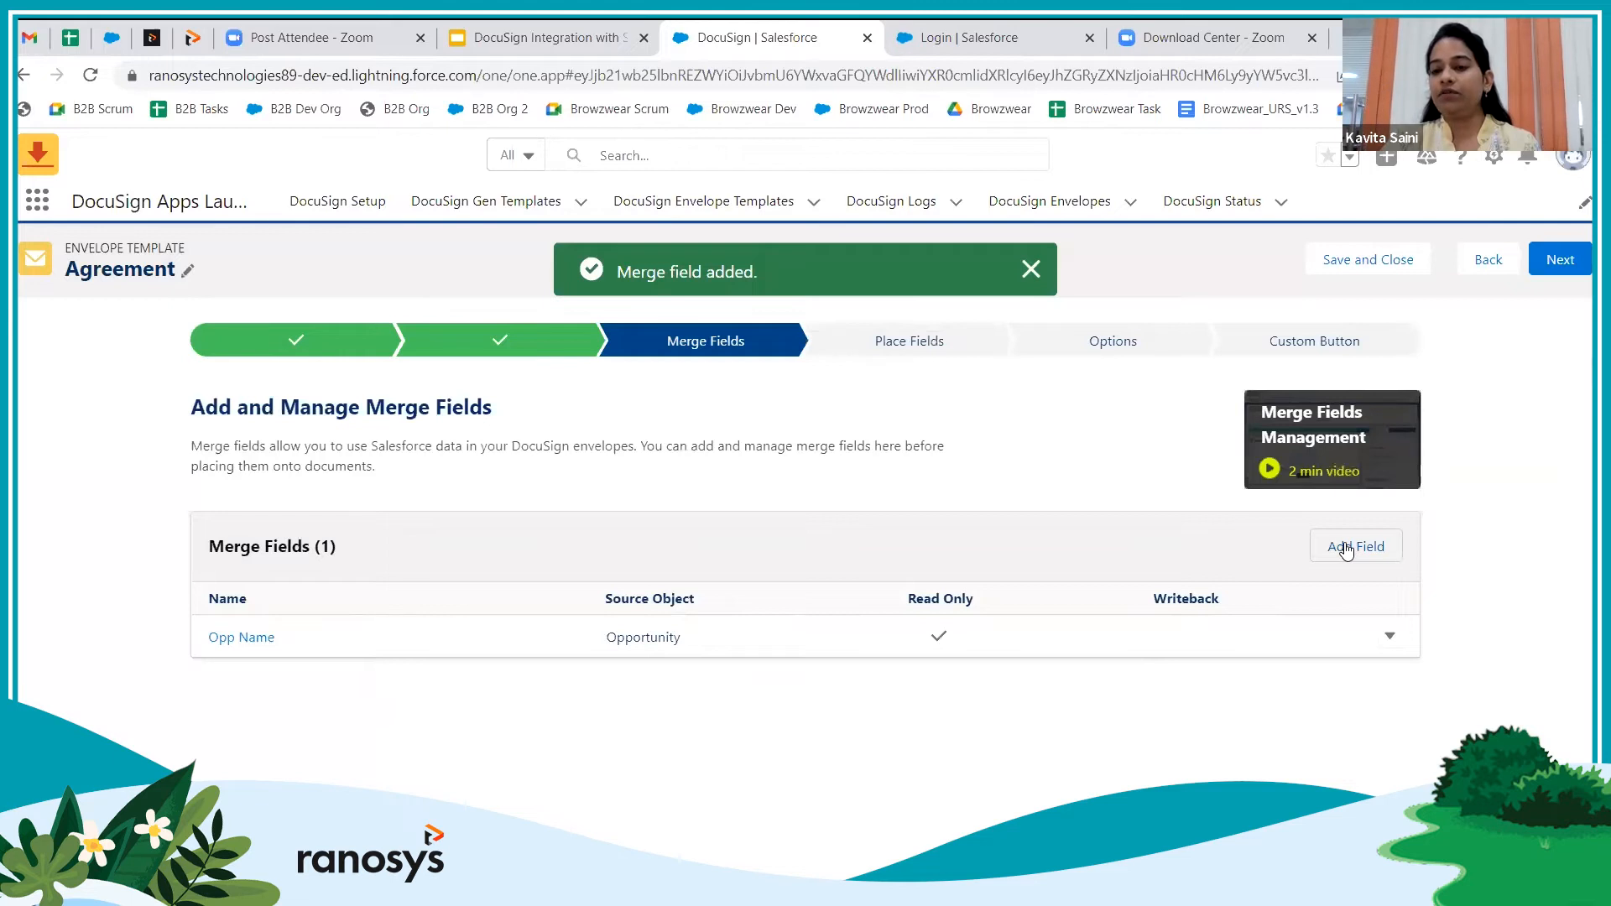
Add a read-only Opp Account Name merge field via Account ID > Account Name, sender editing off
{"action": "left_click", "coordinate": [1342, 544]}
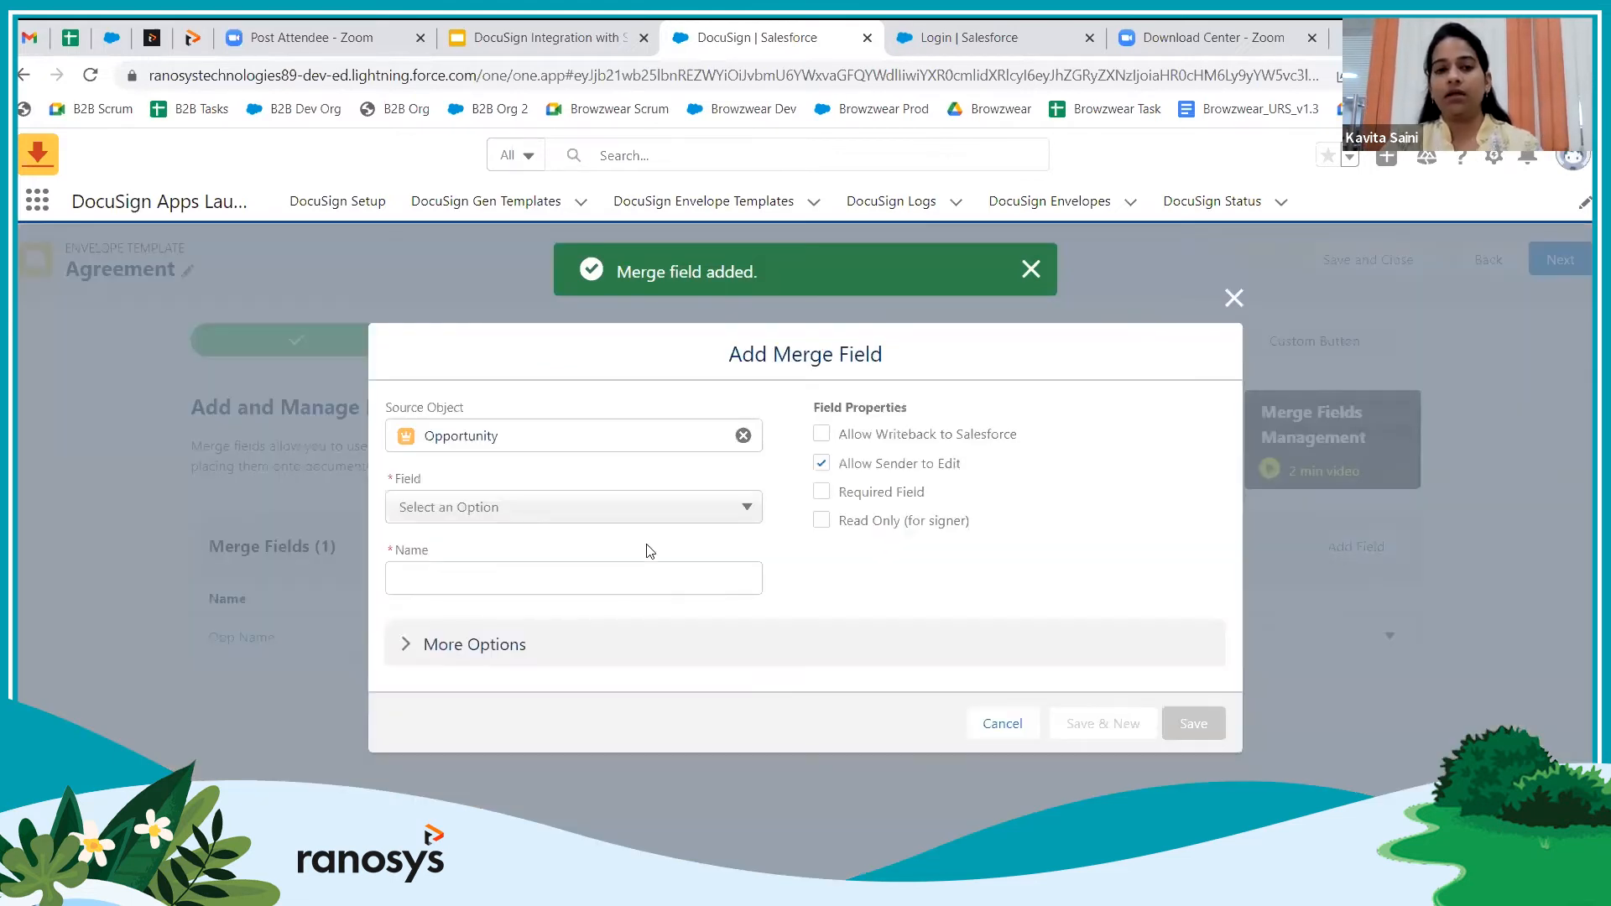
{"action": "left_click", "coordinate": [638, 505]}
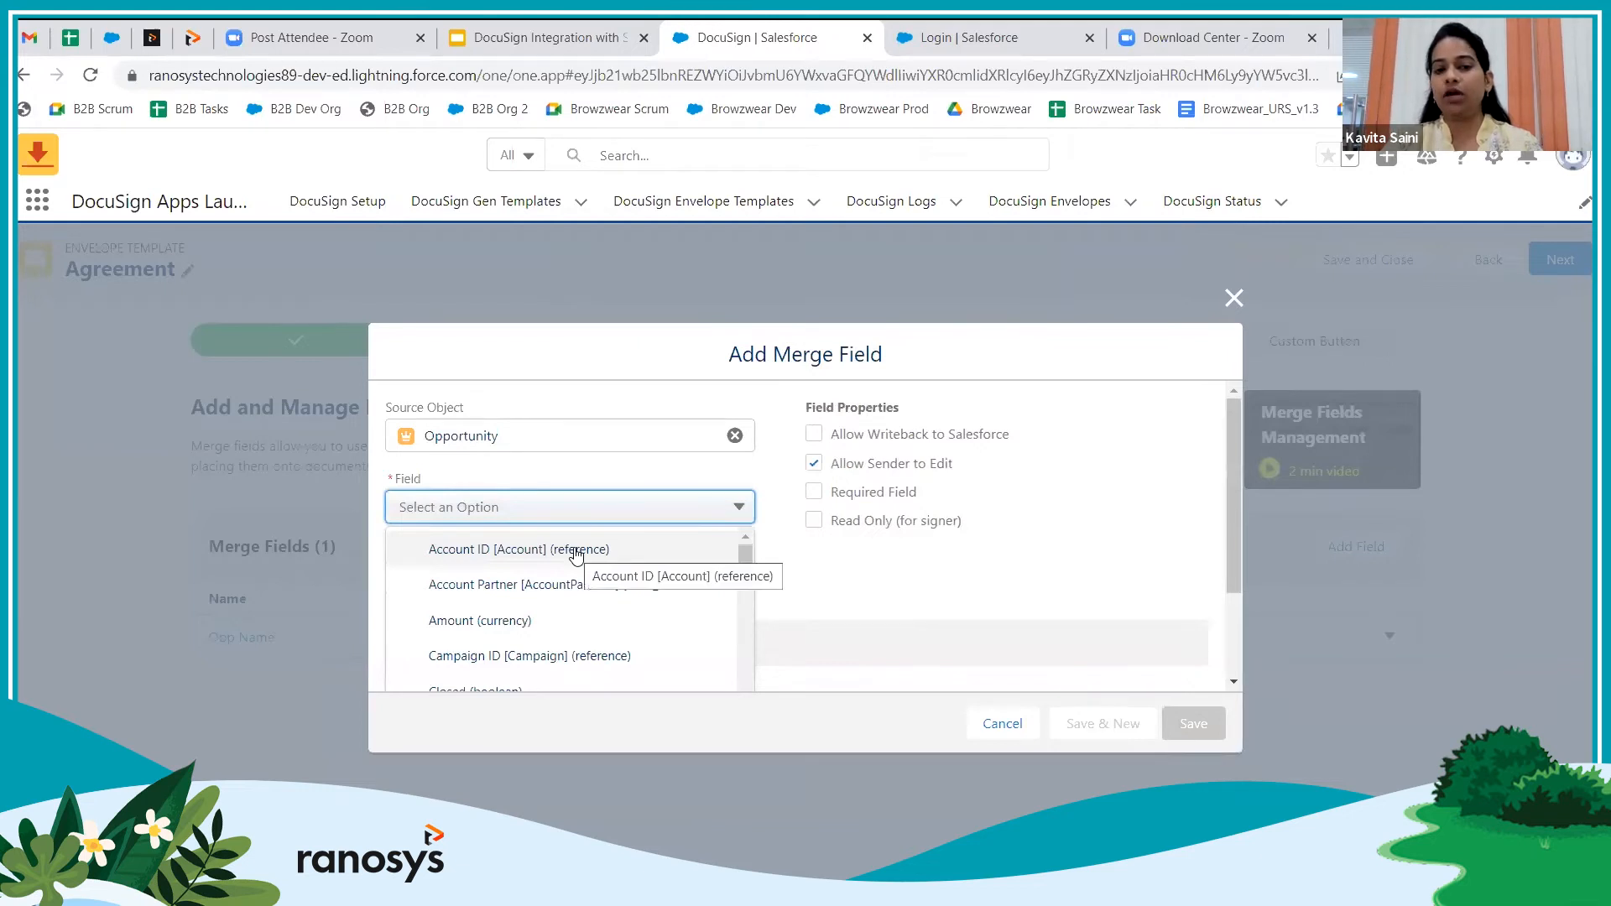
{"action": "left_click", "coordinate": [576, 550]}
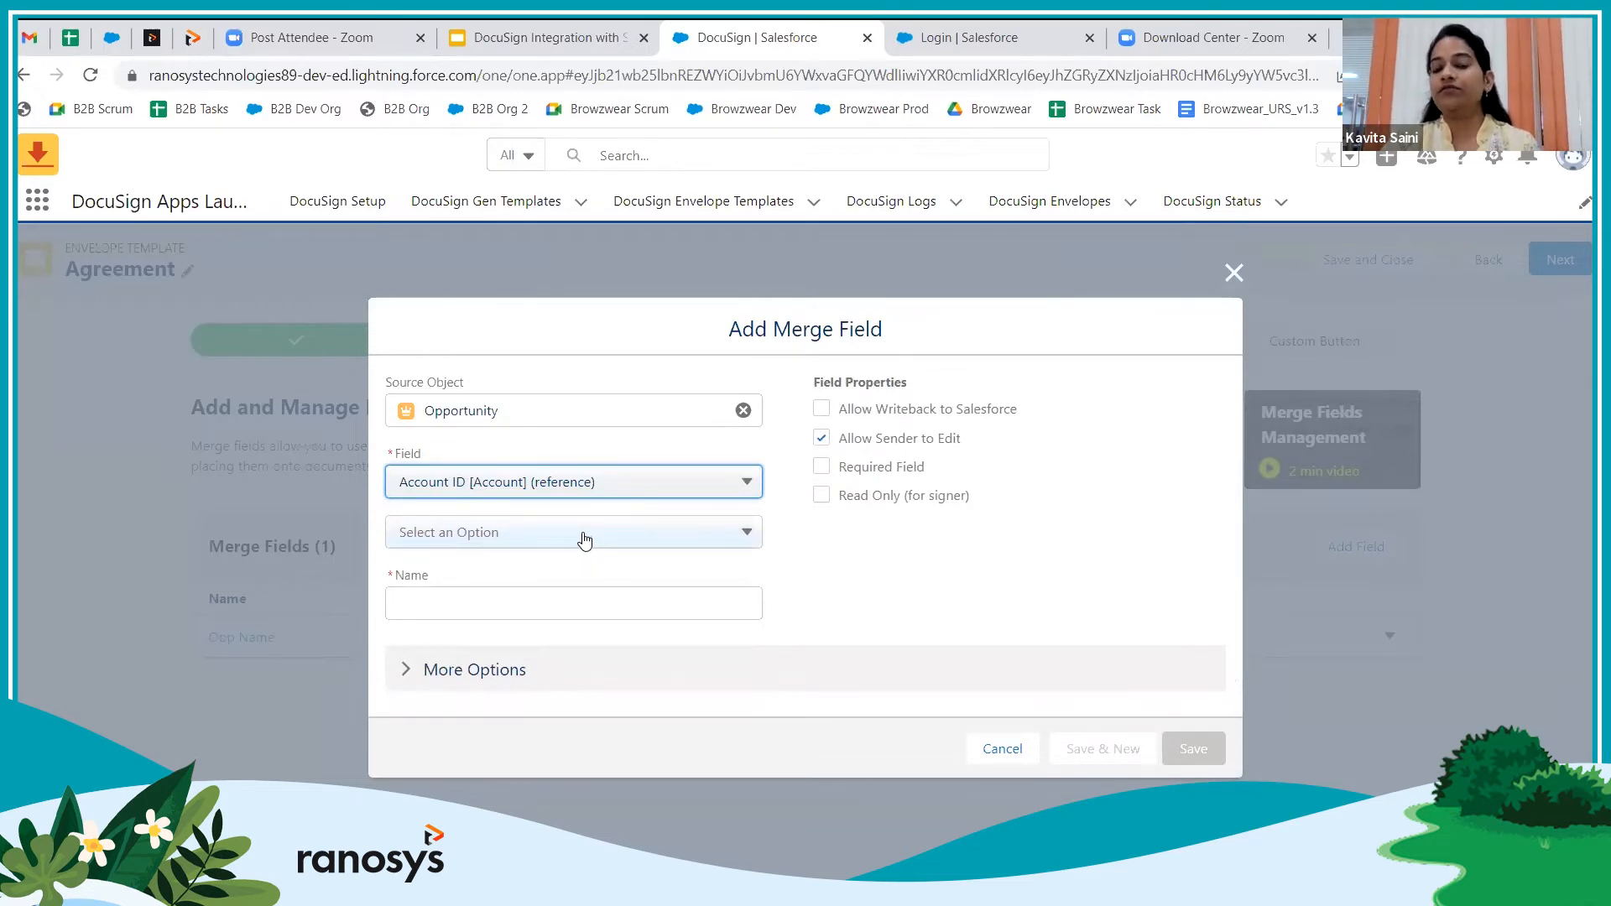
{"action": "left_click", "coordinate": [585, 541]}
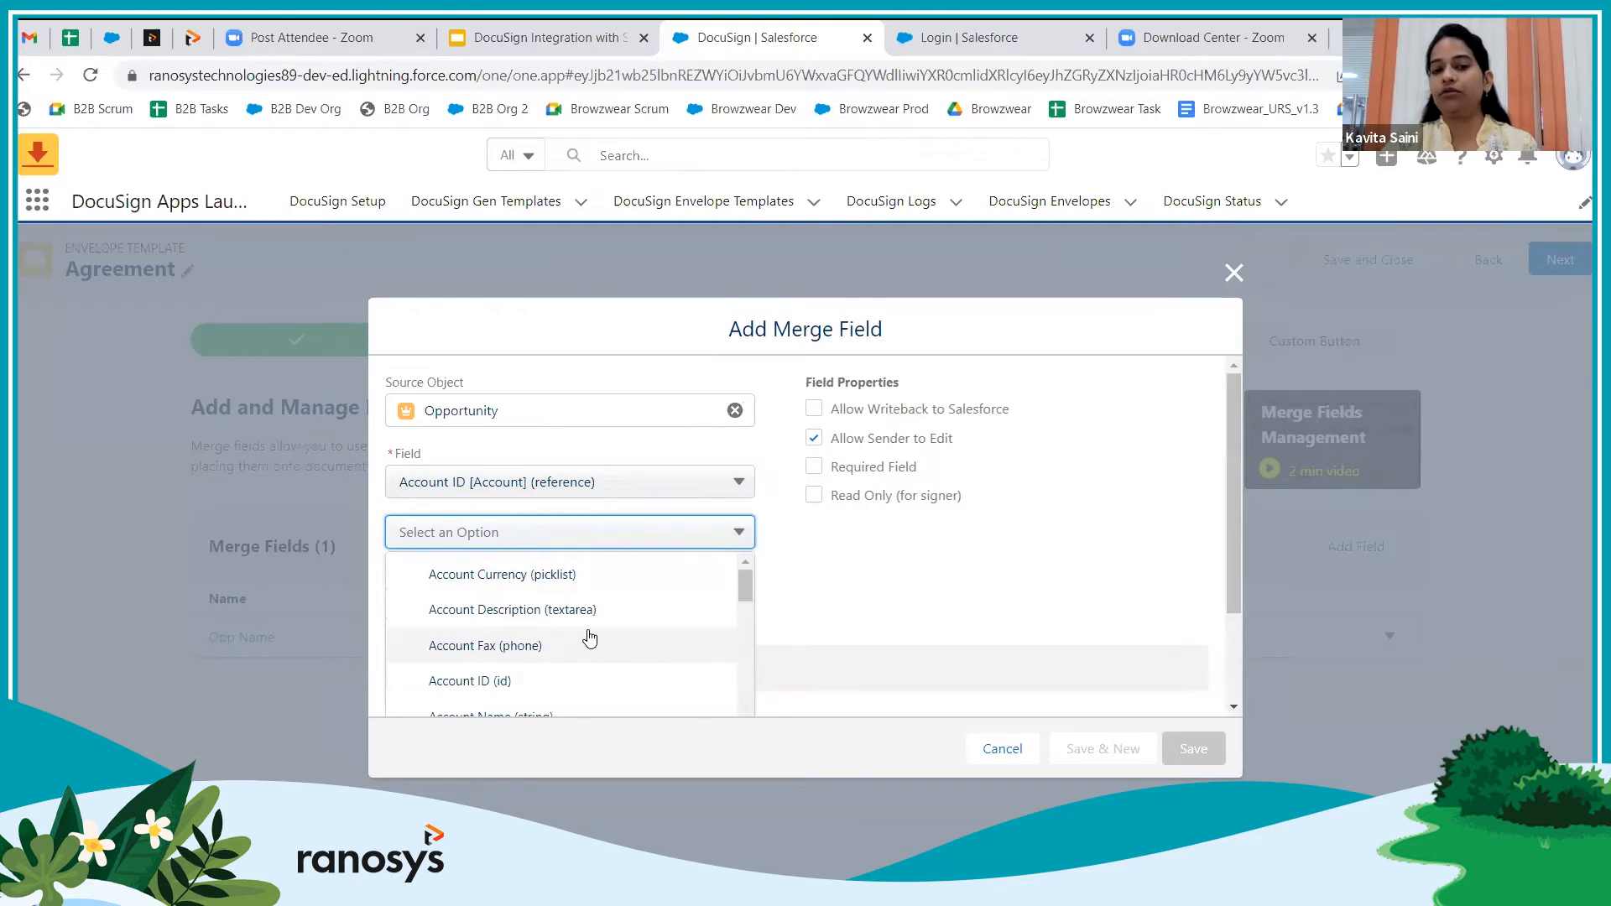
{"action": "scroll", "coordinate": [588, 639], "scroll_direction": "down", "scroll_amount": 2}
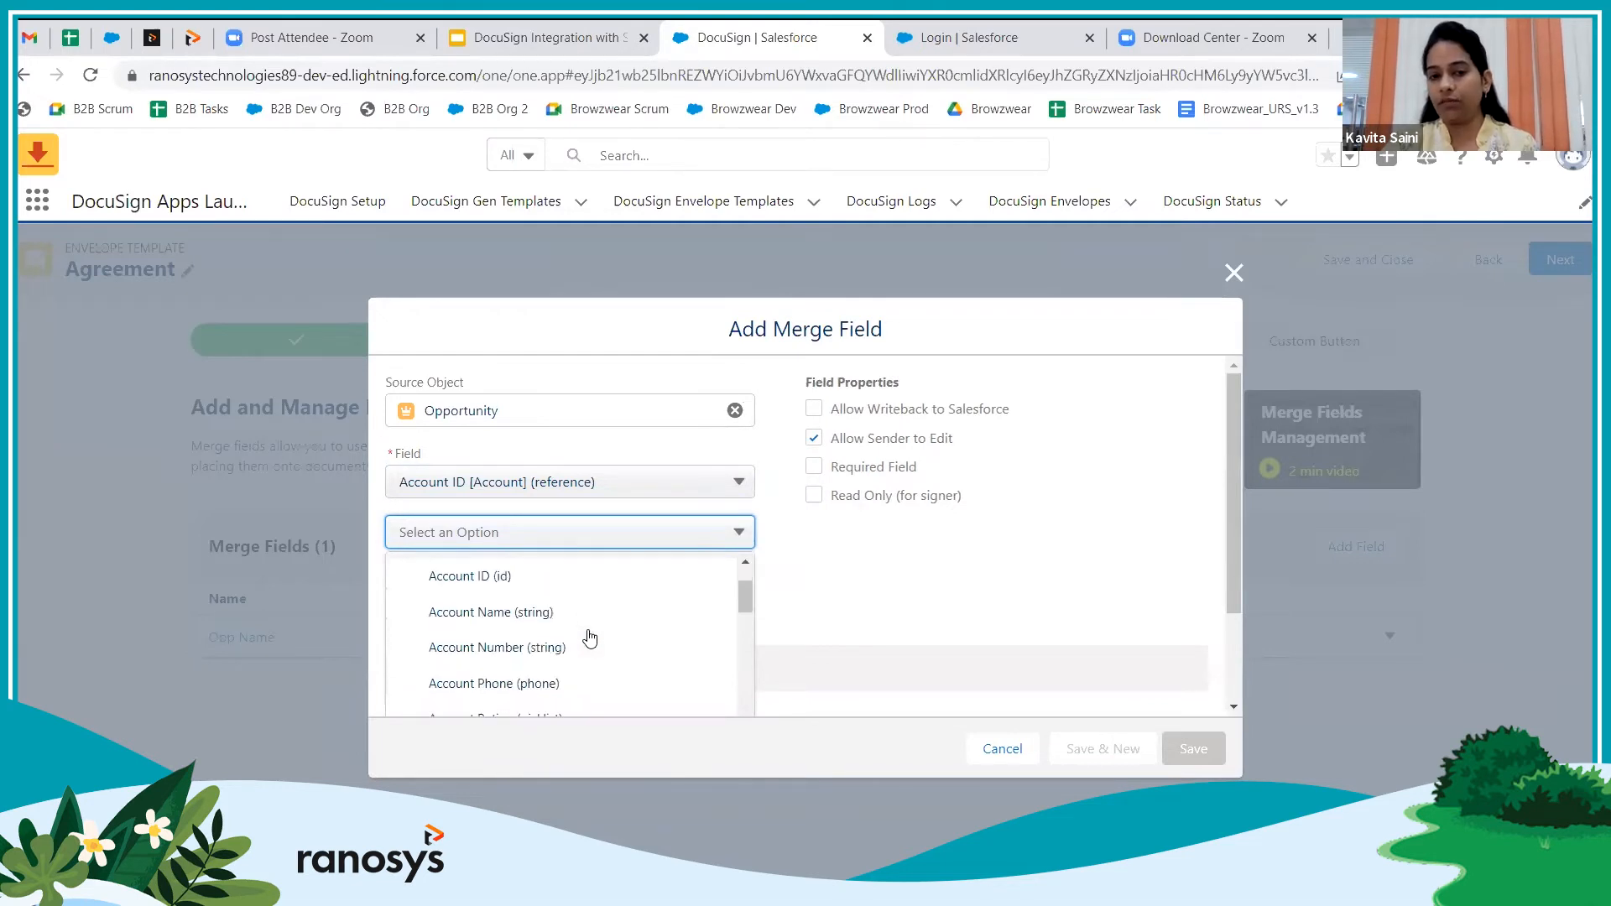
{"action": "left_click", "coordinate": [522, 617]}
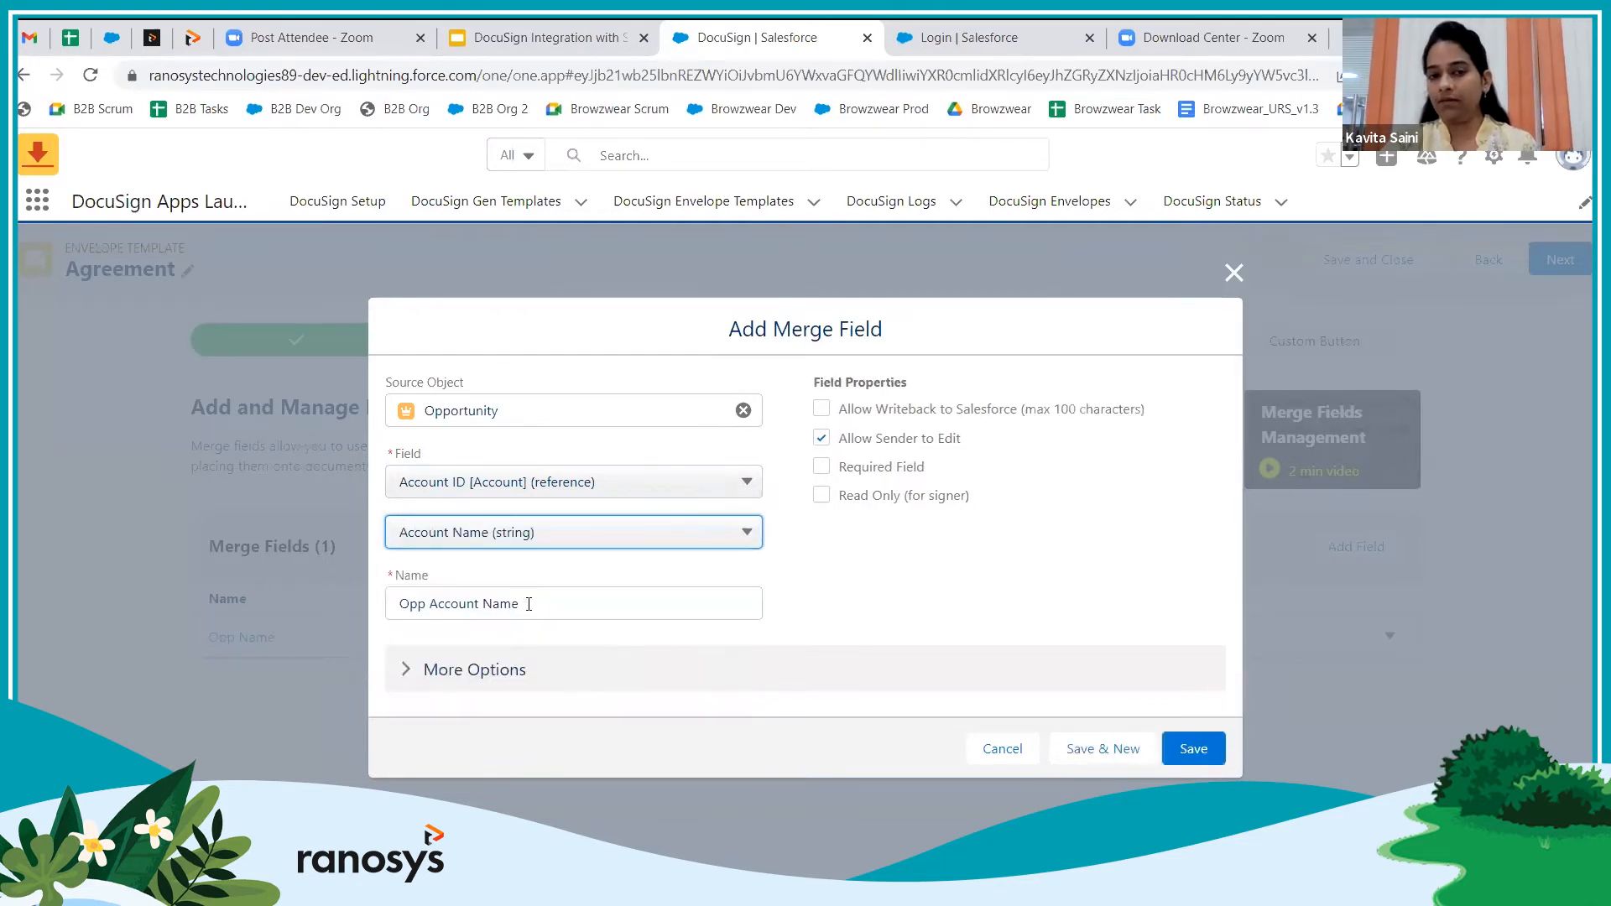
{"action": "left_click", "coordinate": [821, 496]}
{"action": "left_click", "coordinate": [823, 439]}
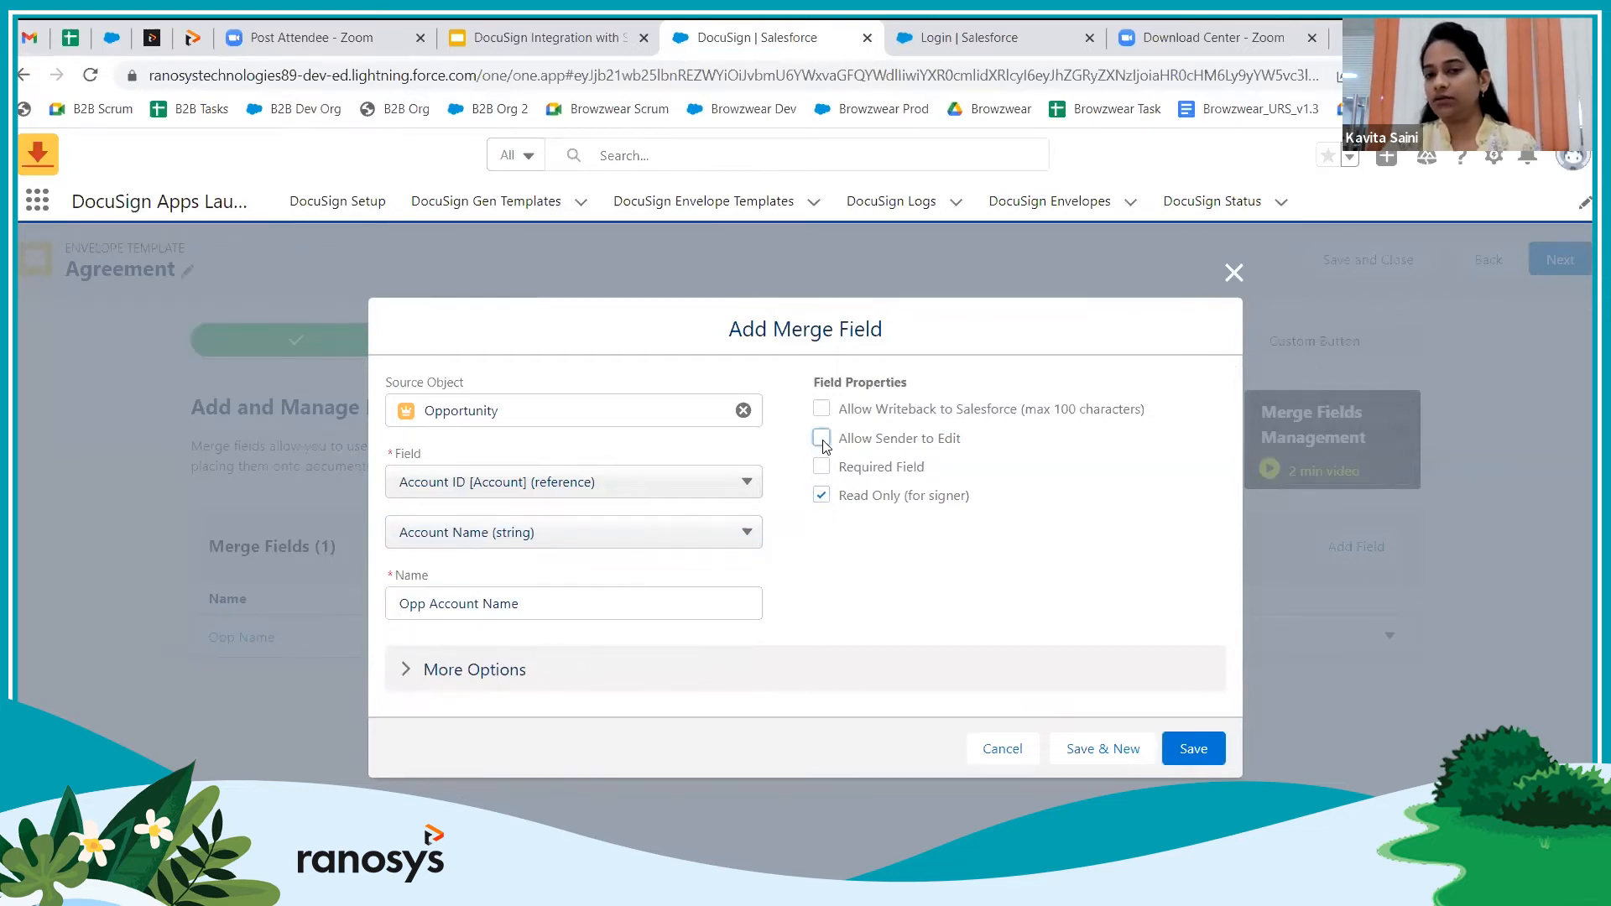
{"action": "left_click", "coordinate": [1210, 749]}
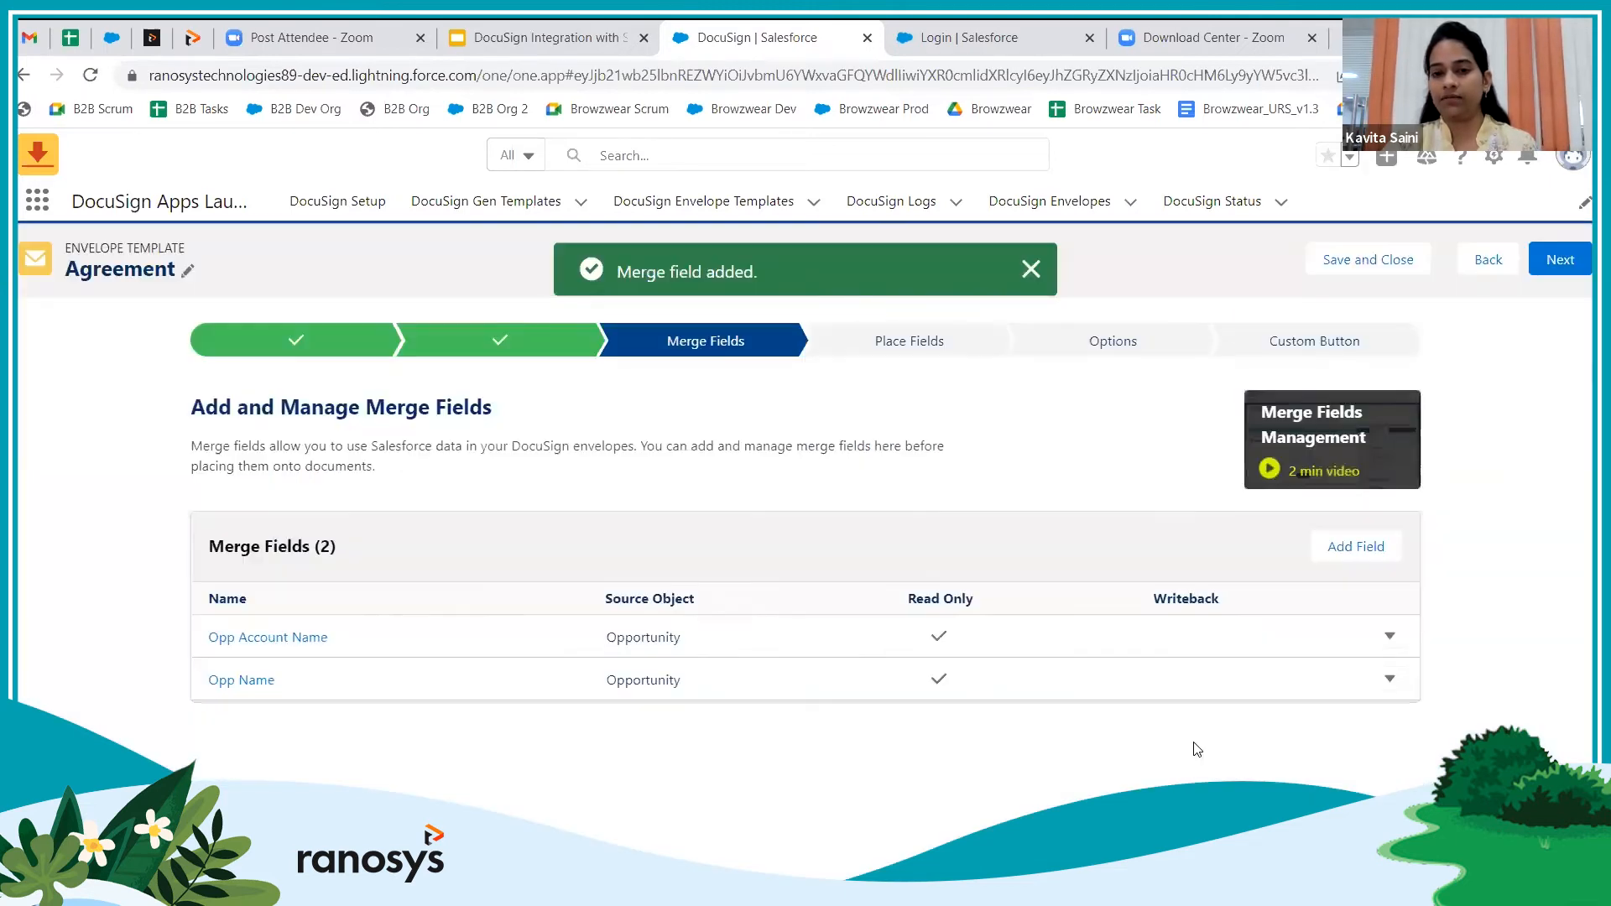
Add a read-only Opp Amount merge field from the Opportunity Amount, sender editing off
{"action": "left_click", "coordinate": [1354, 547]}
{"action": "left_click", "coordinate": [510, 515]}
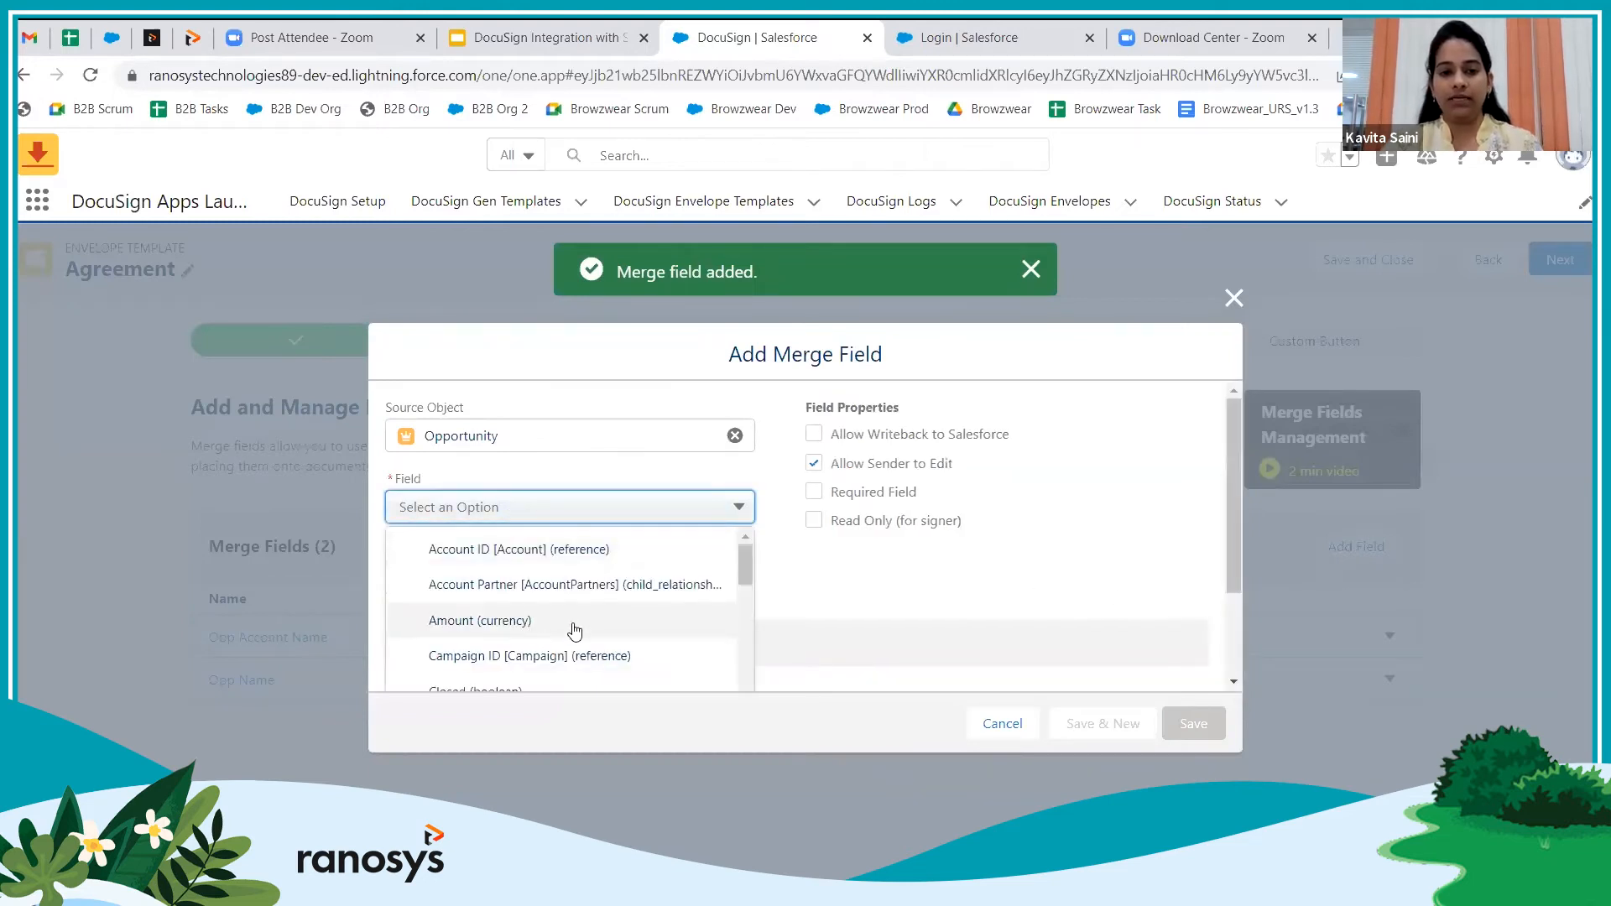
{"action": "left_click", "coordinate": [506, 622]}
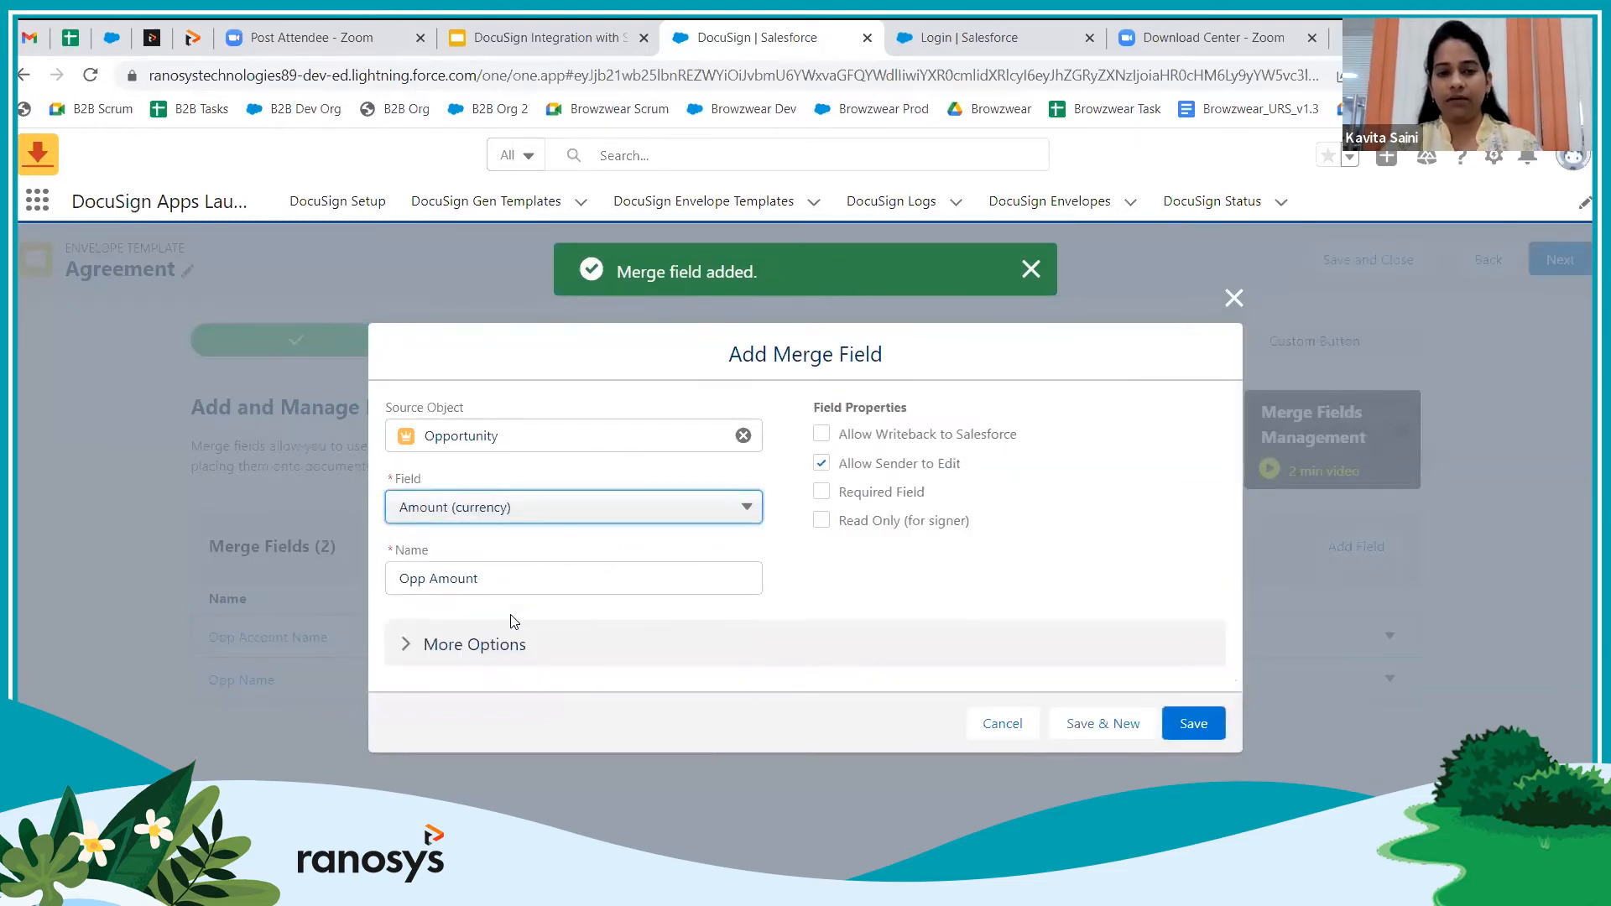
{"action": "left_click", "coordinate": [821, 520]}
{"action": "left_click", "coordinate": [820, 463]}
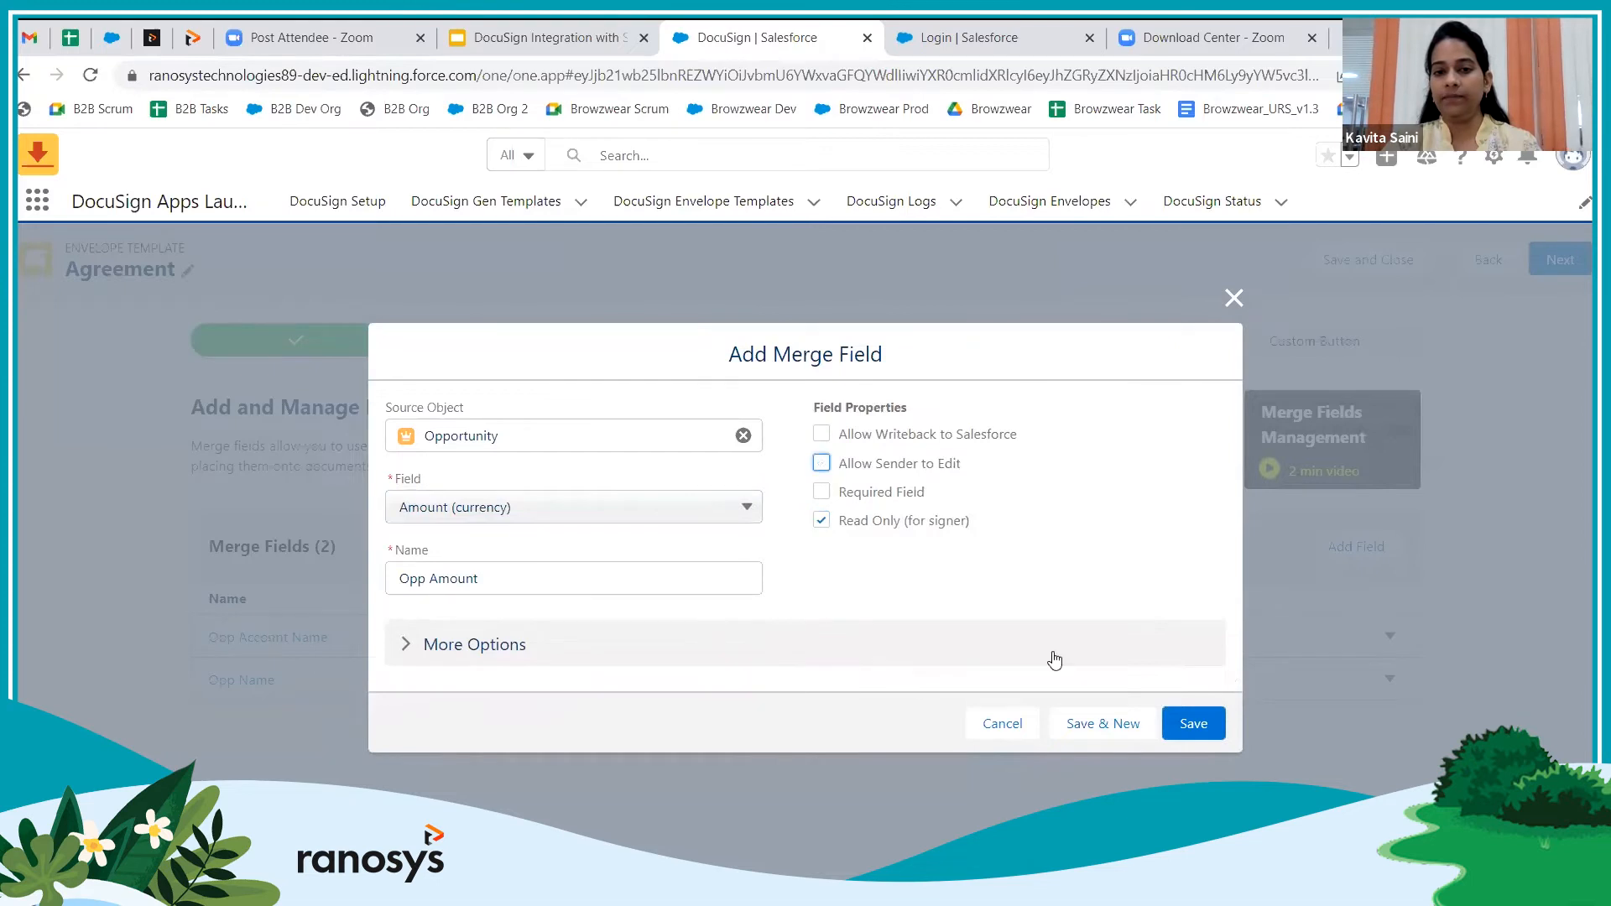
{"action": "left_click", "coordinate": [1196, 726]}
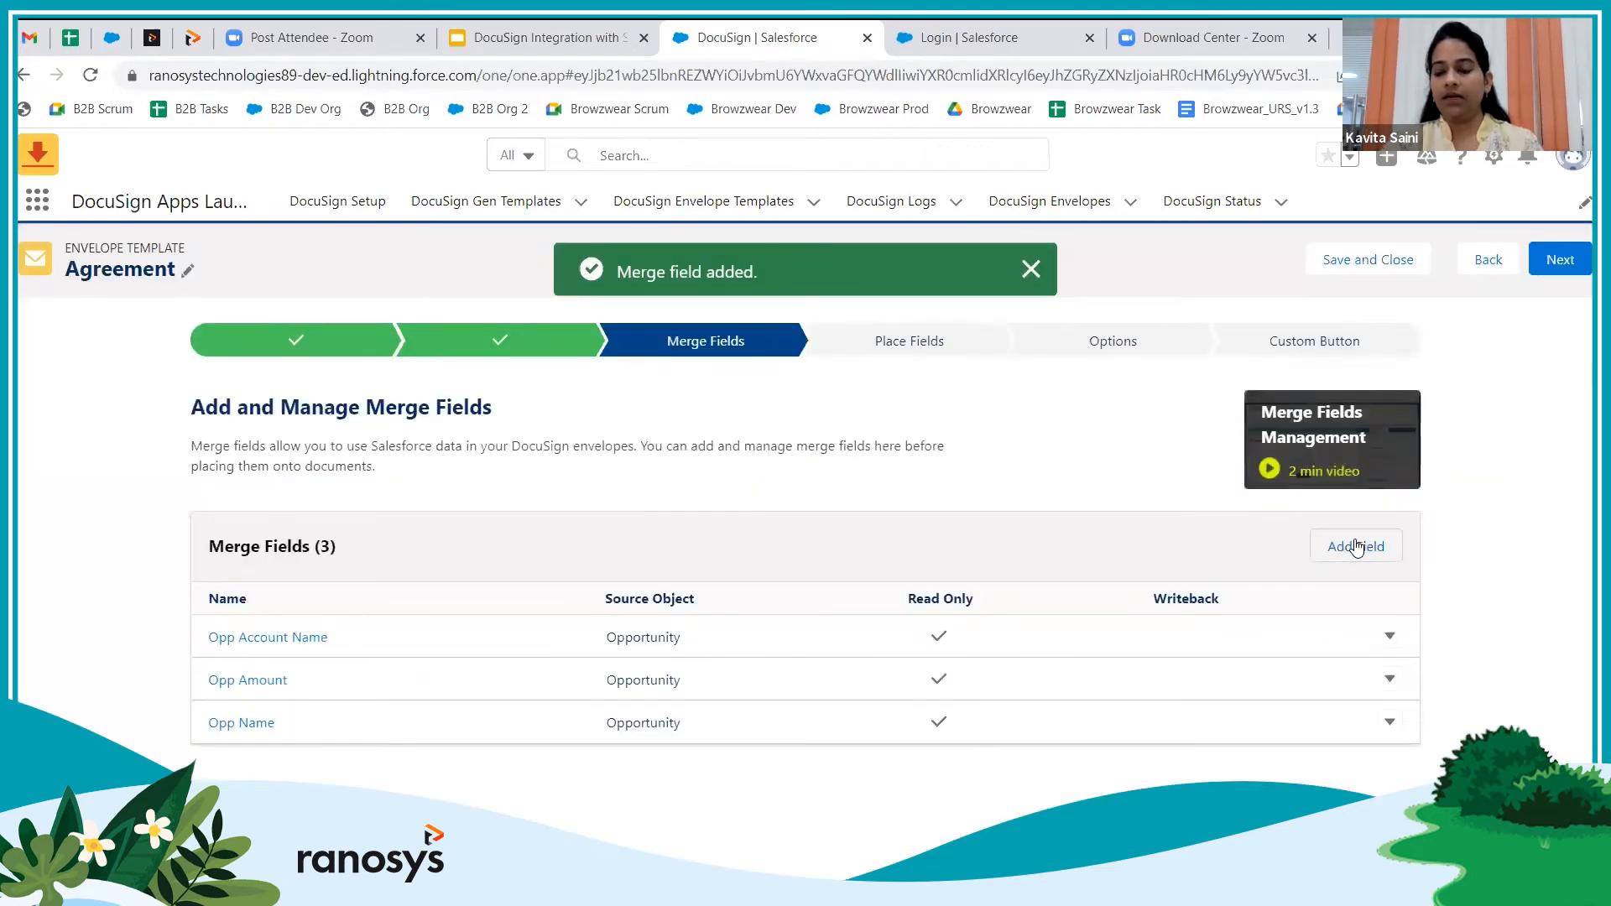
Add a read-only Opp Created Date merge field from Created Date, sender editing off
{"action": "left_click", "coordinate": [1356, 546]}
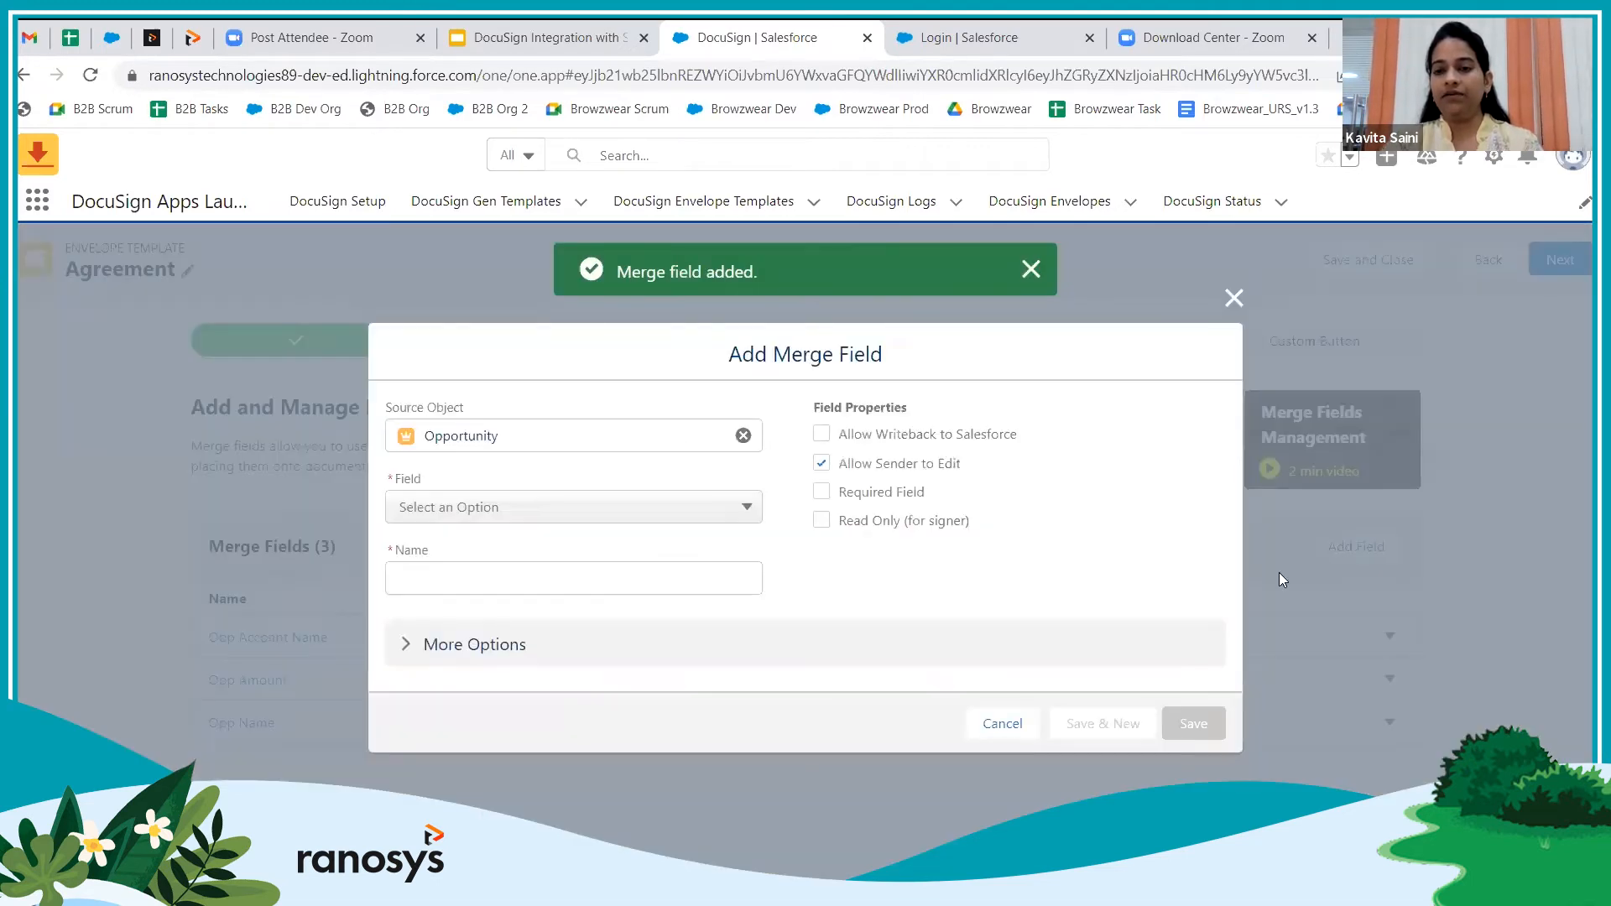
{"action": "left_click", "coordinate": [551, 507]}
{"action": "scroll", "coordinate": [606, 621], "scroll_direction": "down", "scroll_amount": 2}
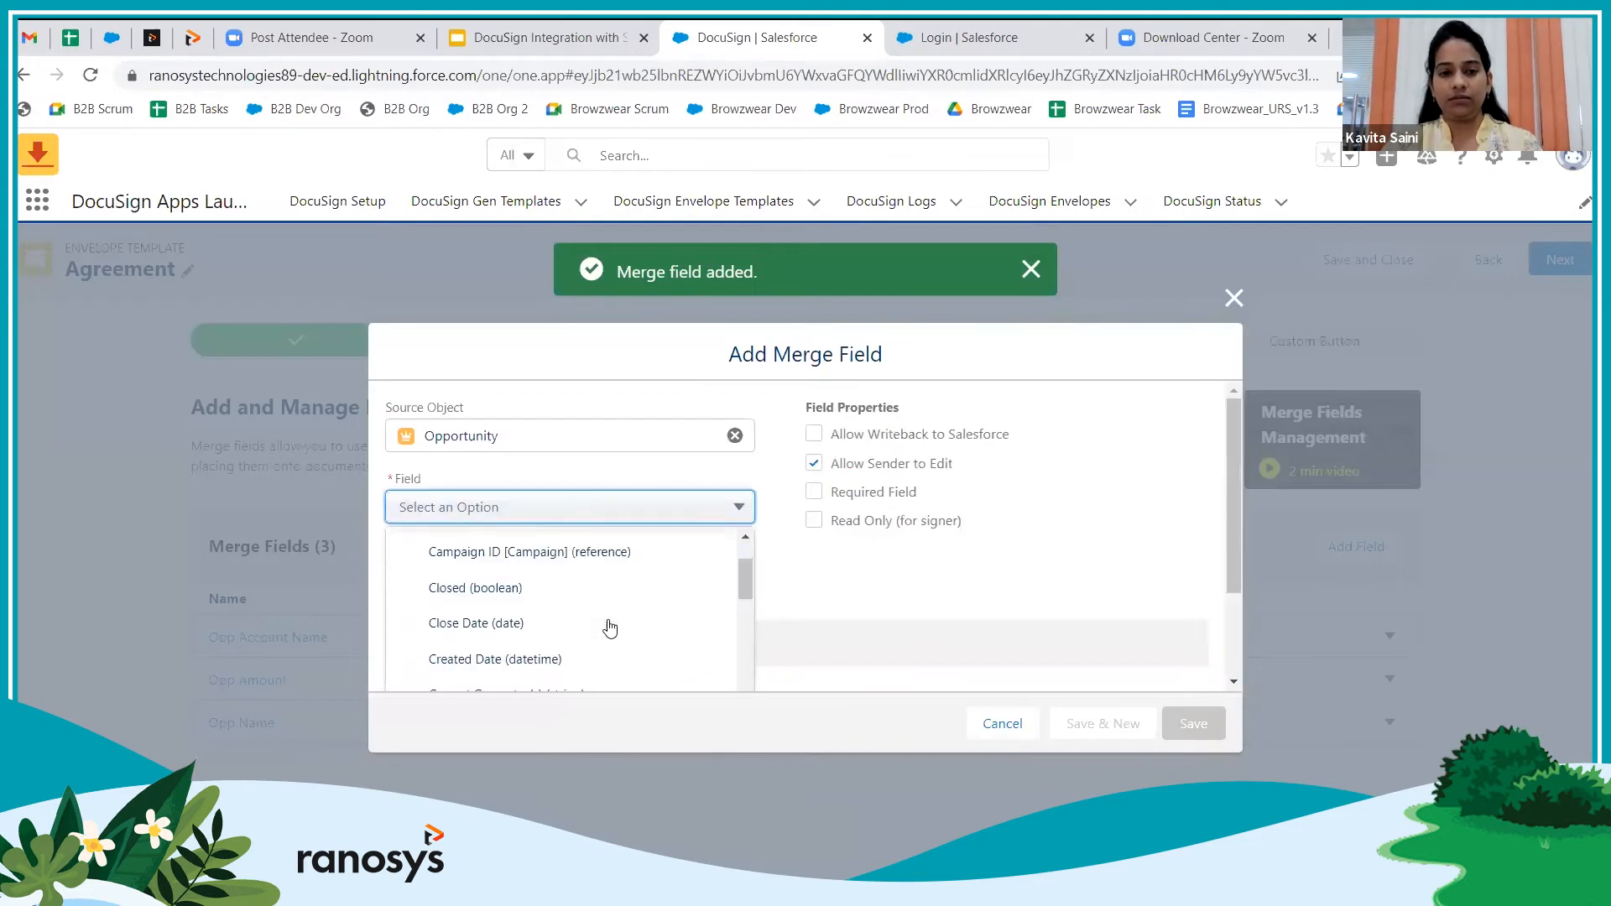
{"action": "left_click", "coordinate": [534, 660]}
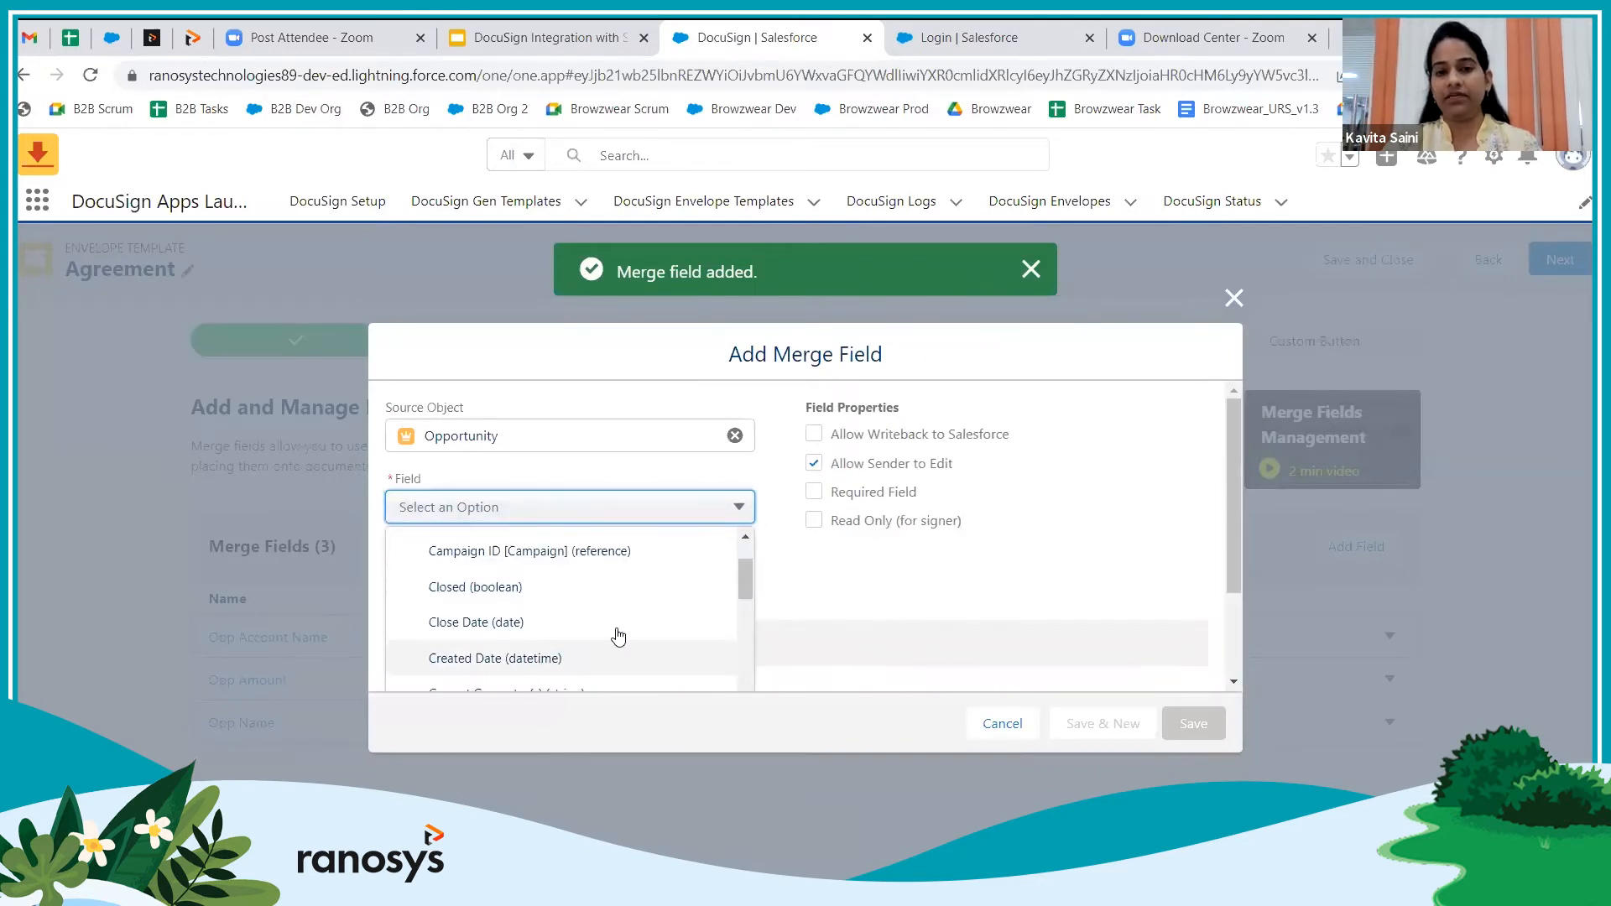
{"action": "left_click", "coordinate": [821, 520]}
{"action": "left_click", "coordinate": [822, 463]}
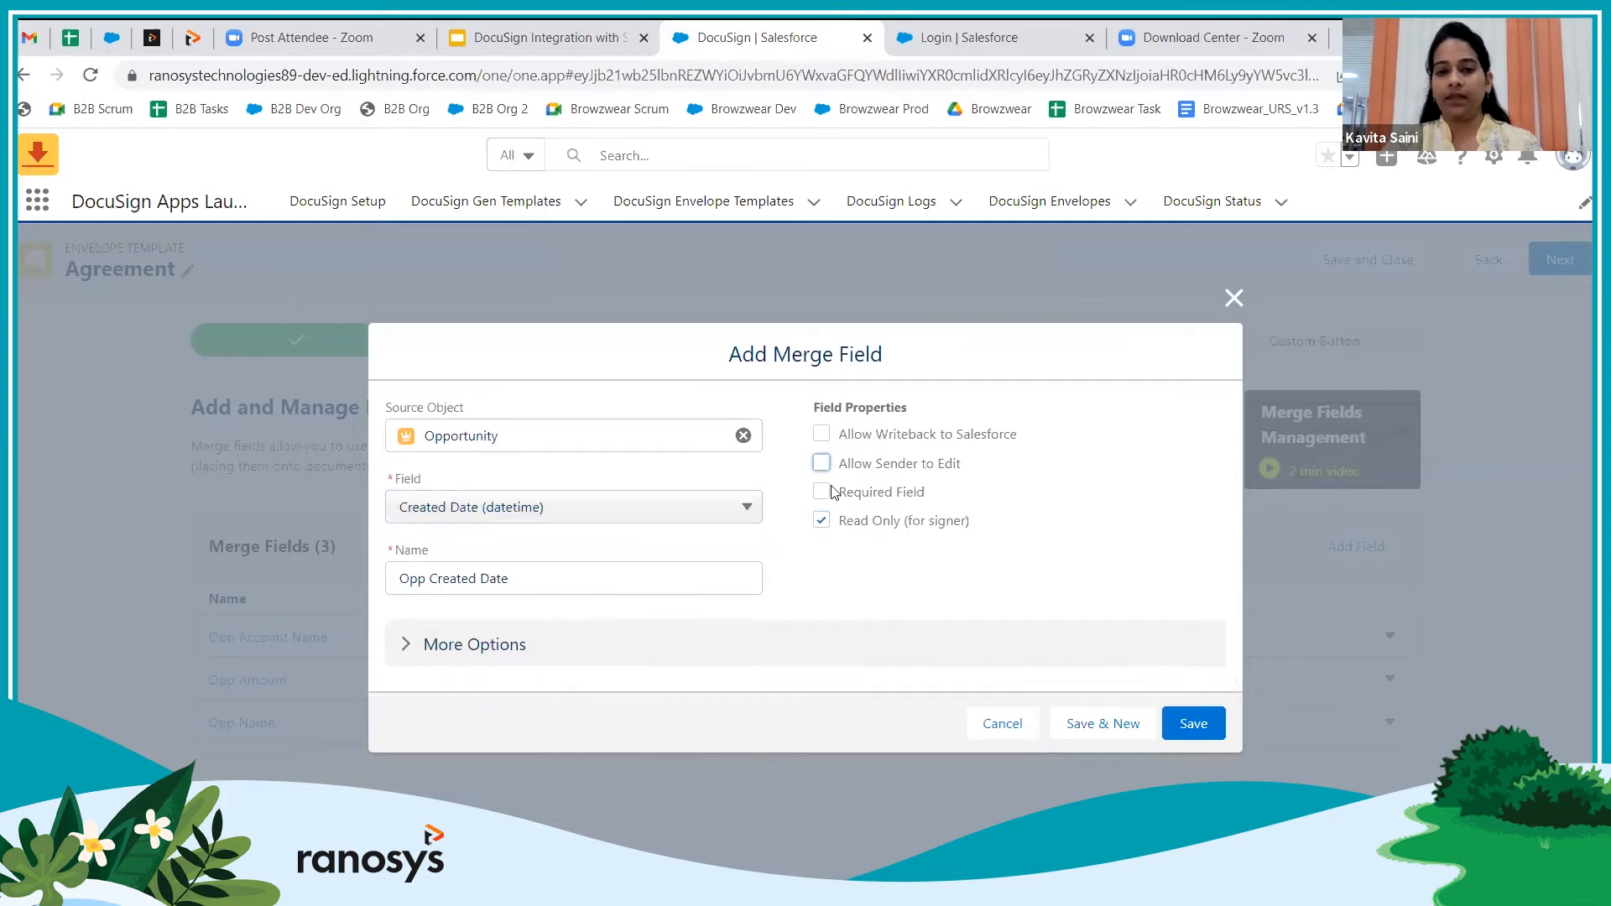
{"action": "left_click", "coordinate": [1188, 730]}
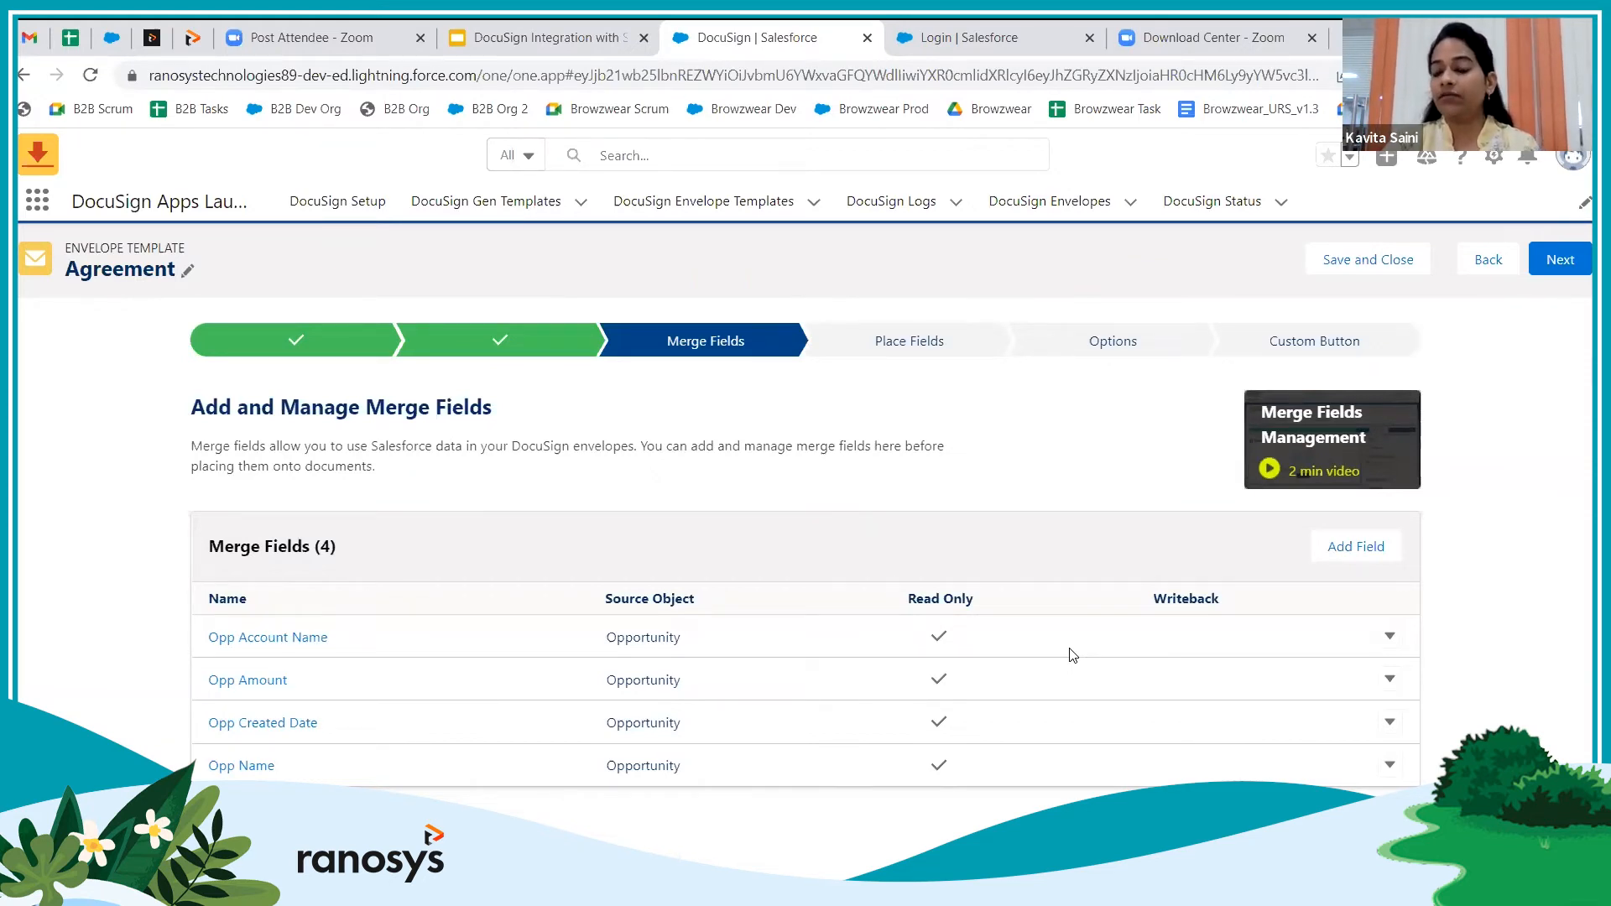
Start a merge field on the Opportunity's Sign-off Remark with Allow Writeback to Salesforce ticked
{"action": "left_click", "coordinate": [1359, 547]}
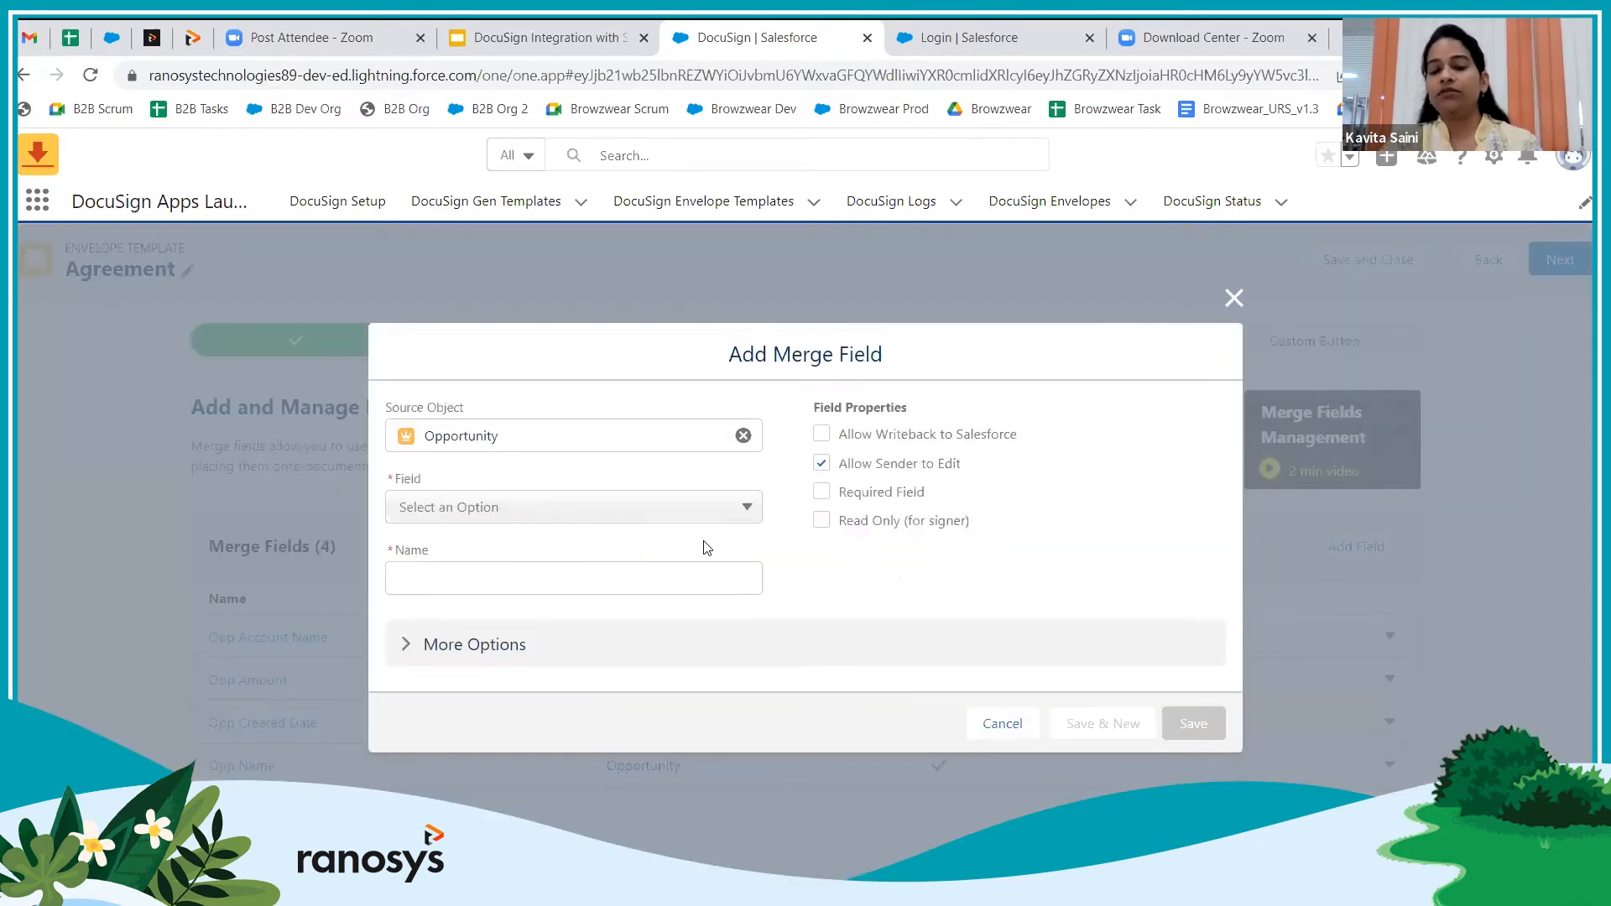
{"action": "left_click", "coordinate": [671, 509]}
{"action": "scroll", "coordinate": [667, 608], "scroll_direction": "down", "scroll_amount": 5}
{"action": "scroll", "coordinate": [670, 611], "scroll_direction": "down", "scroll_amount": 10}
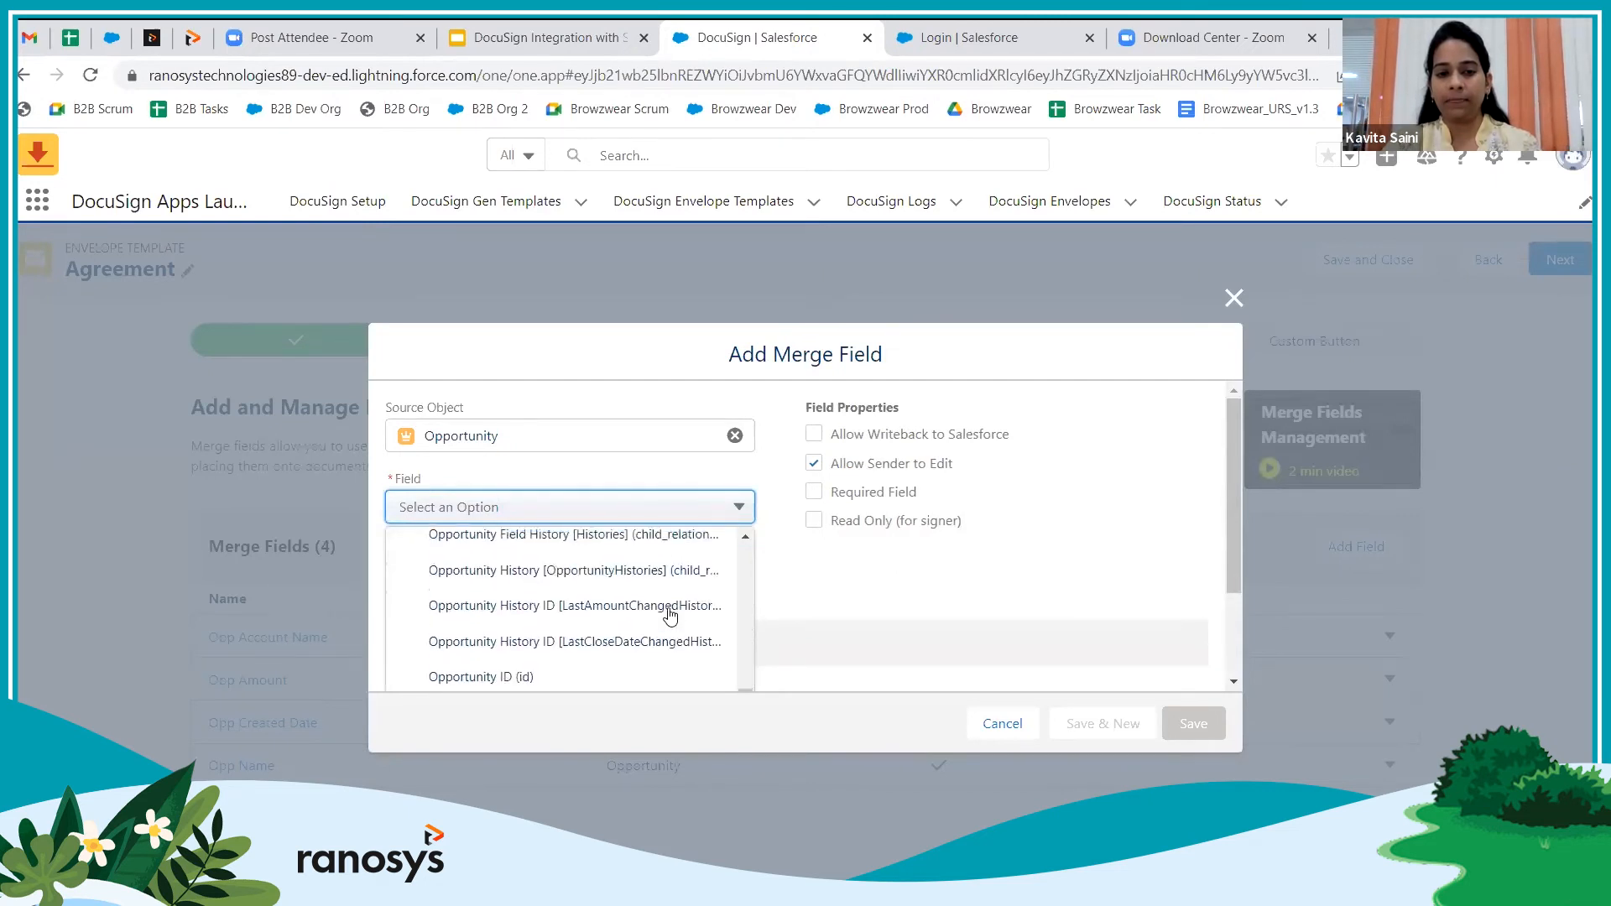
{"action": "left_click", "coordinate": [570, 682]}
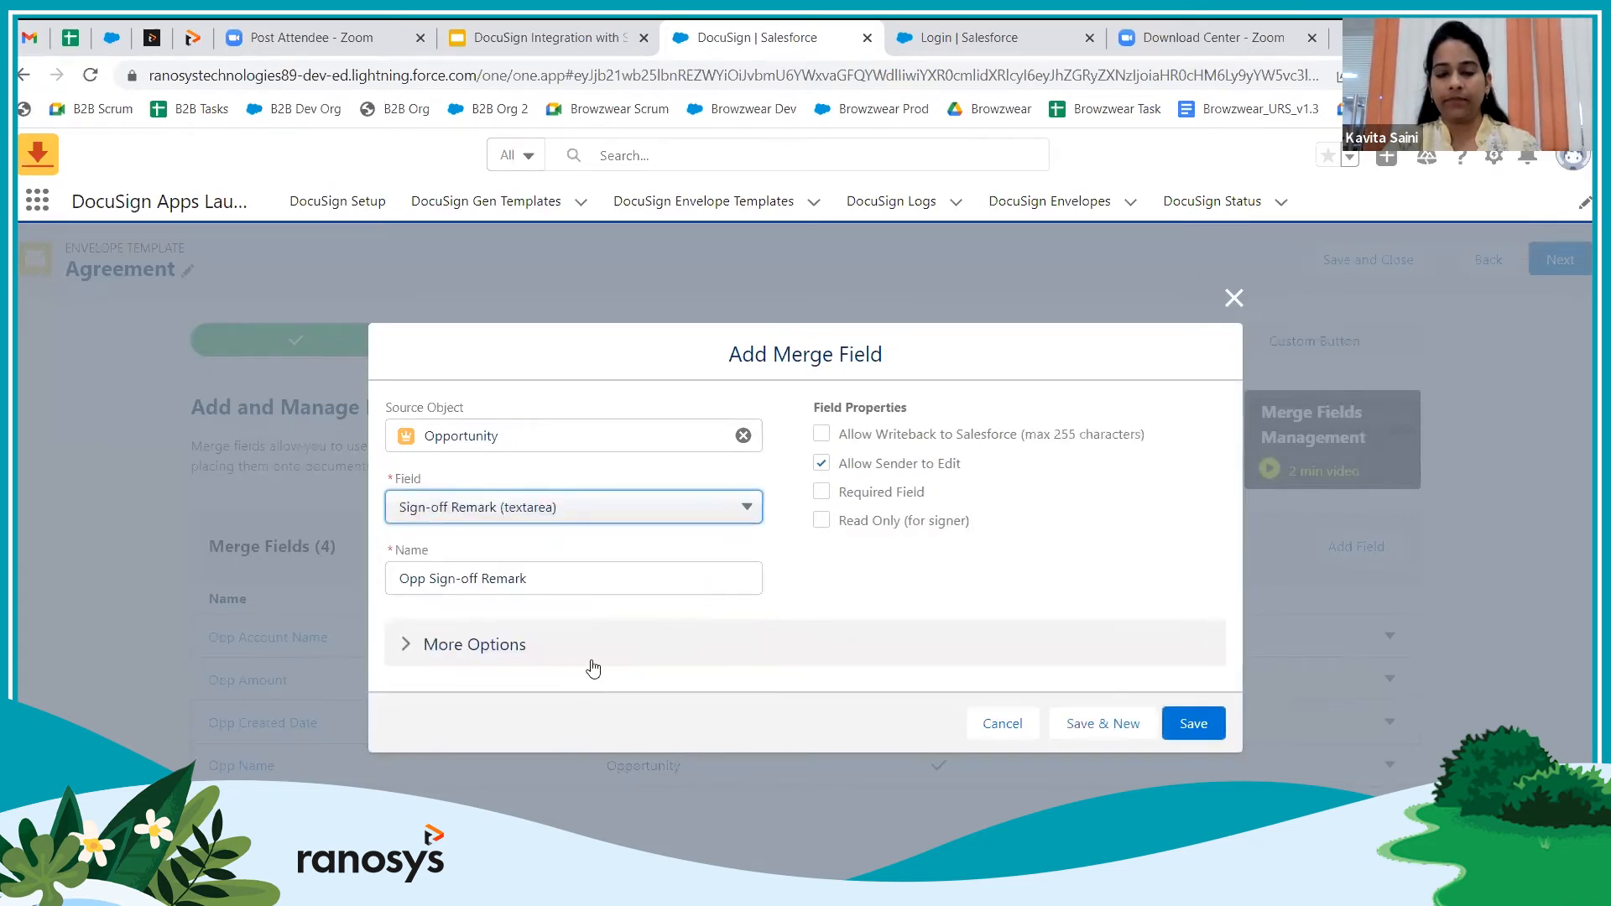
{"action": "left_click", "coordinate": [822, 437]}
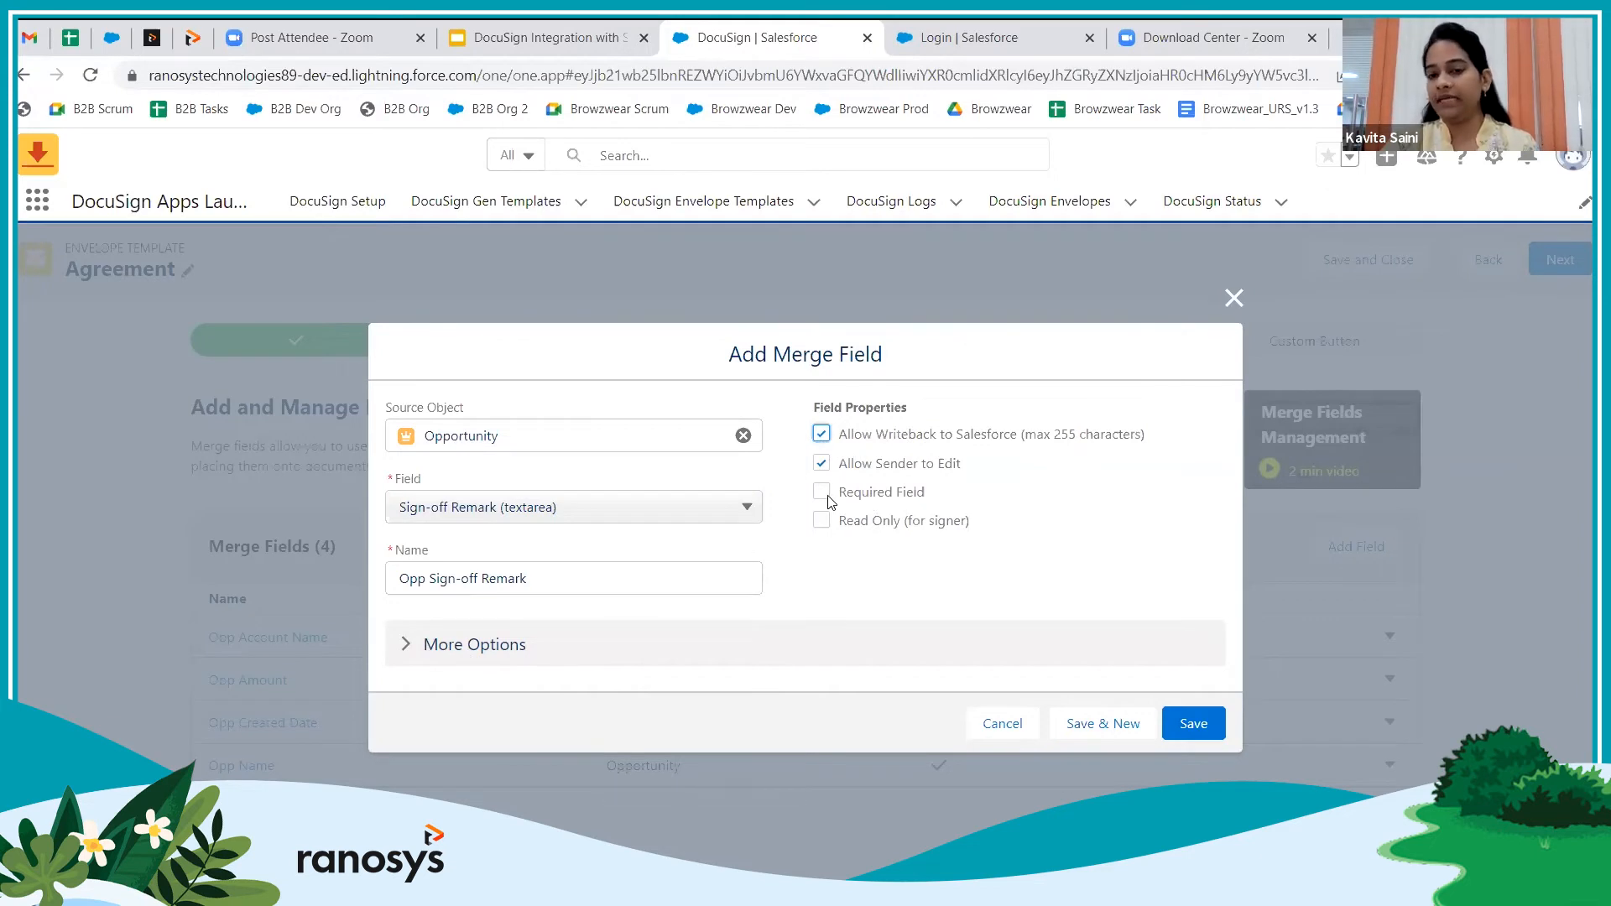
Set the remark's validation back to No Validation and save the Opp Sign-off Remark field
{"action": "left_click", "coordinate": [404, 654]}
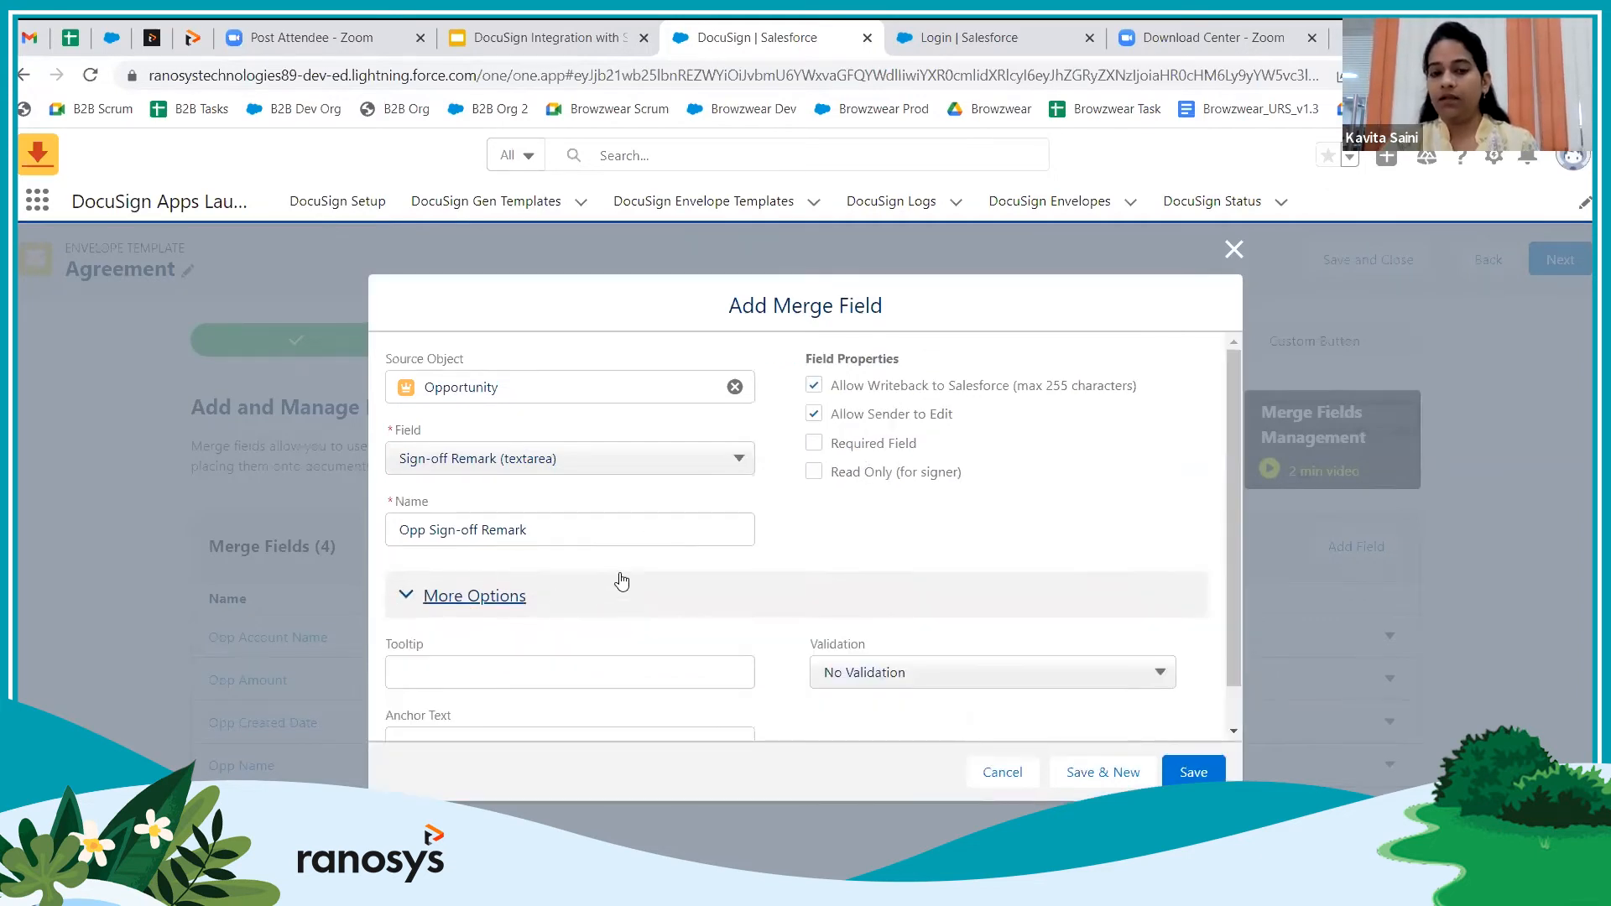
{"action": "scroll", "coordinate": [672, 571], "scroll_direction": "down", "scroll_amount": 1}
{"action": "left_click", "coordinate": [982, 639]}
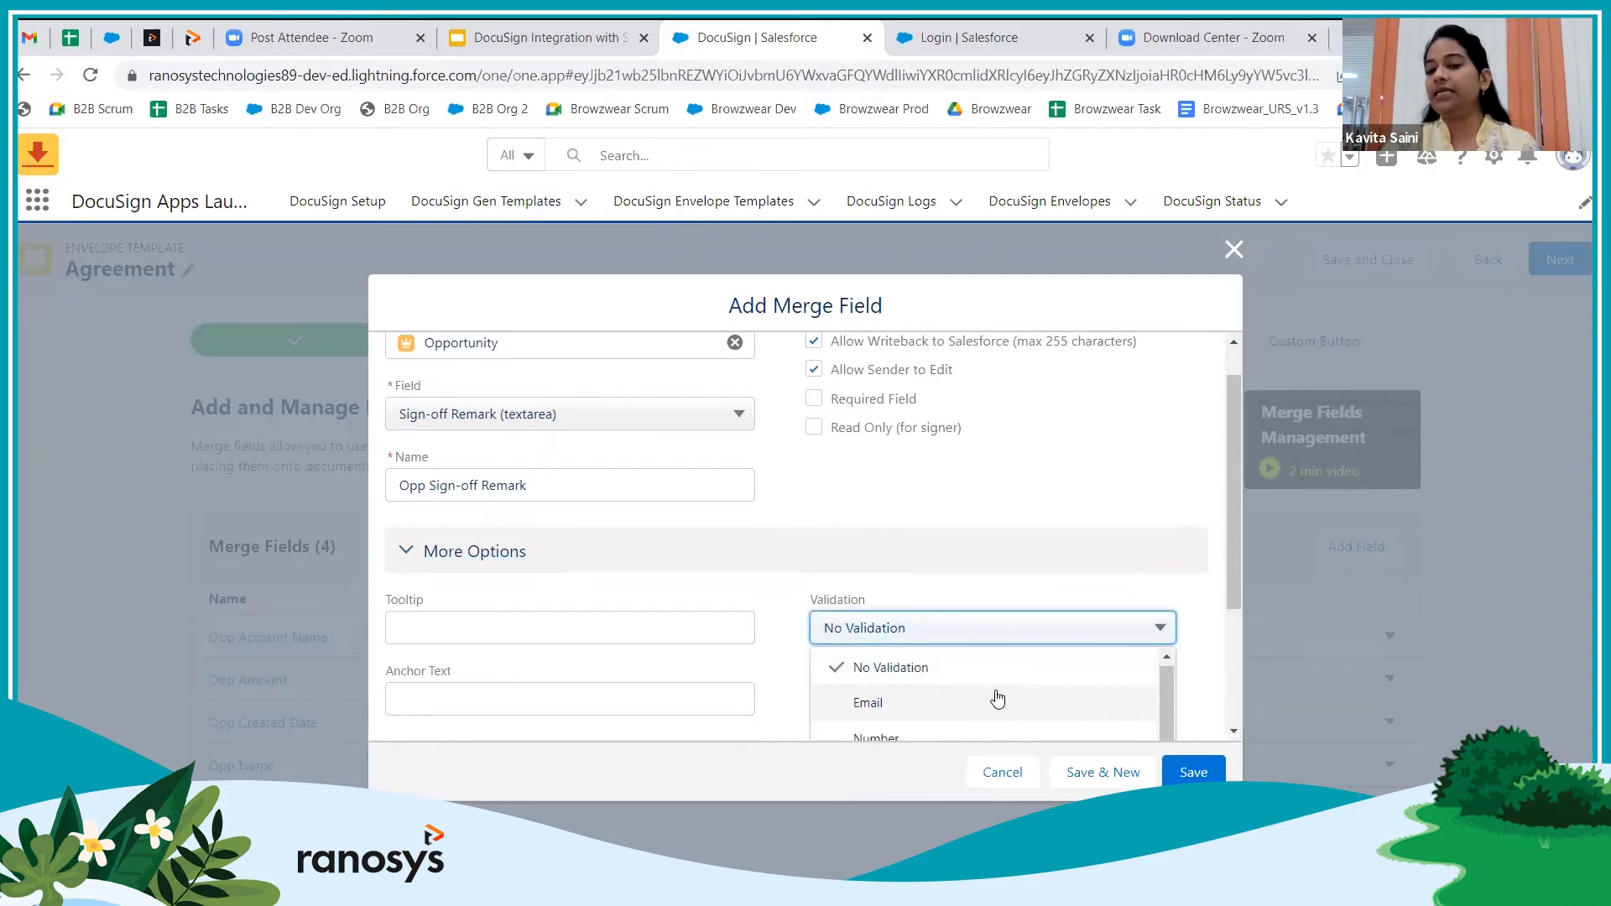
{"action": "scroll", "coordinate": [1019, 709], "scroll_direction": "down", "scroll_amount": 2}
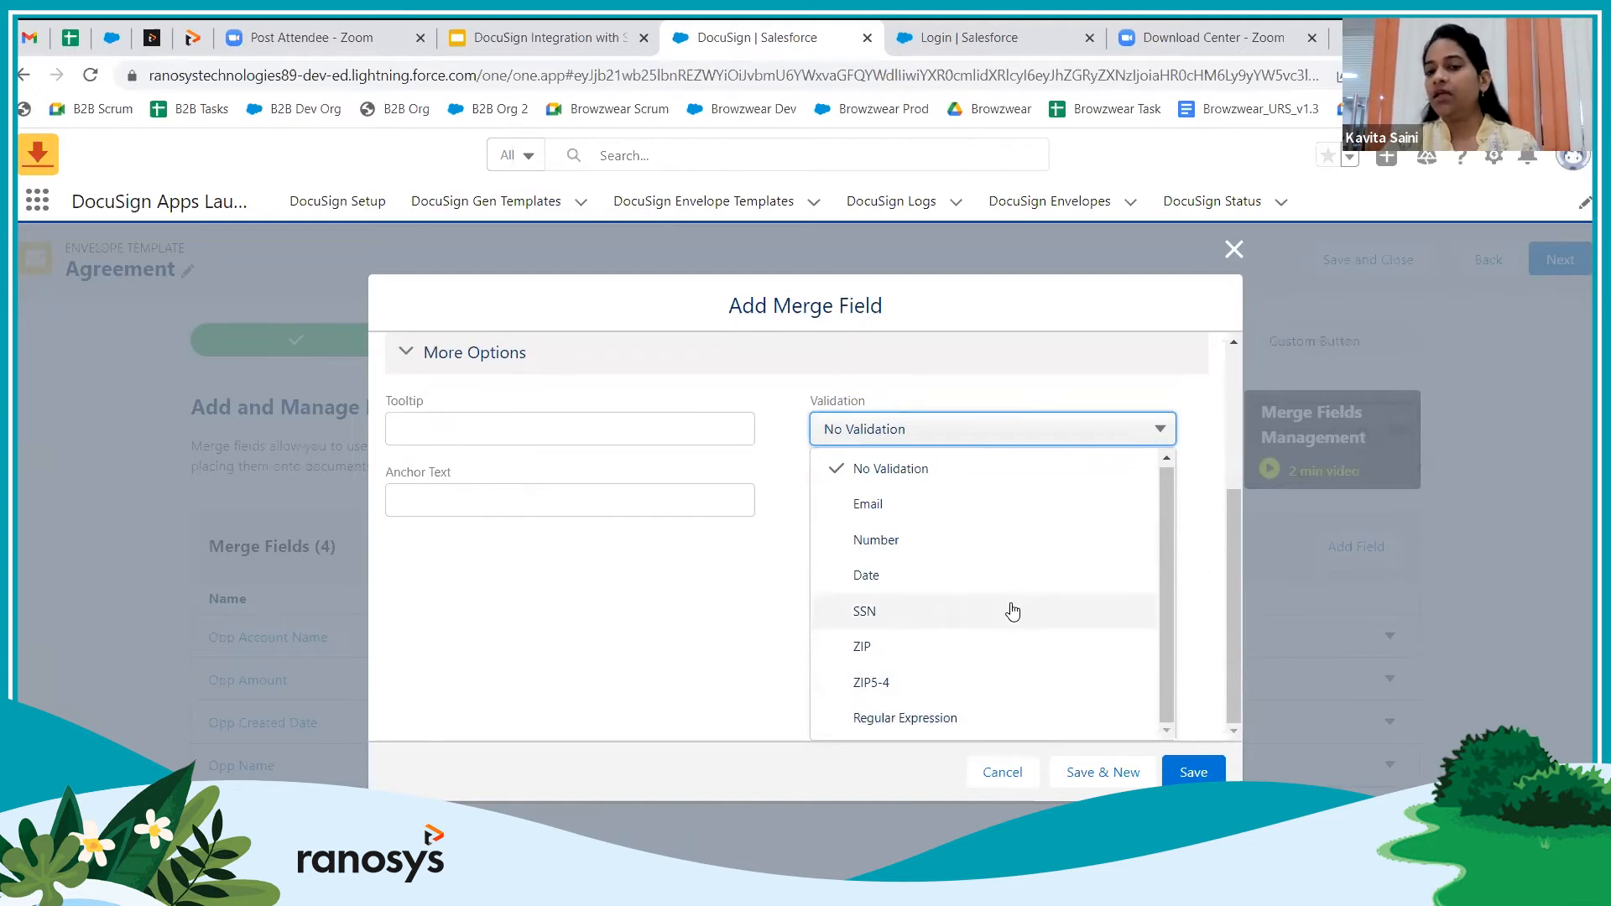
{"action": "left_click", "coordinate": [980, 718]}
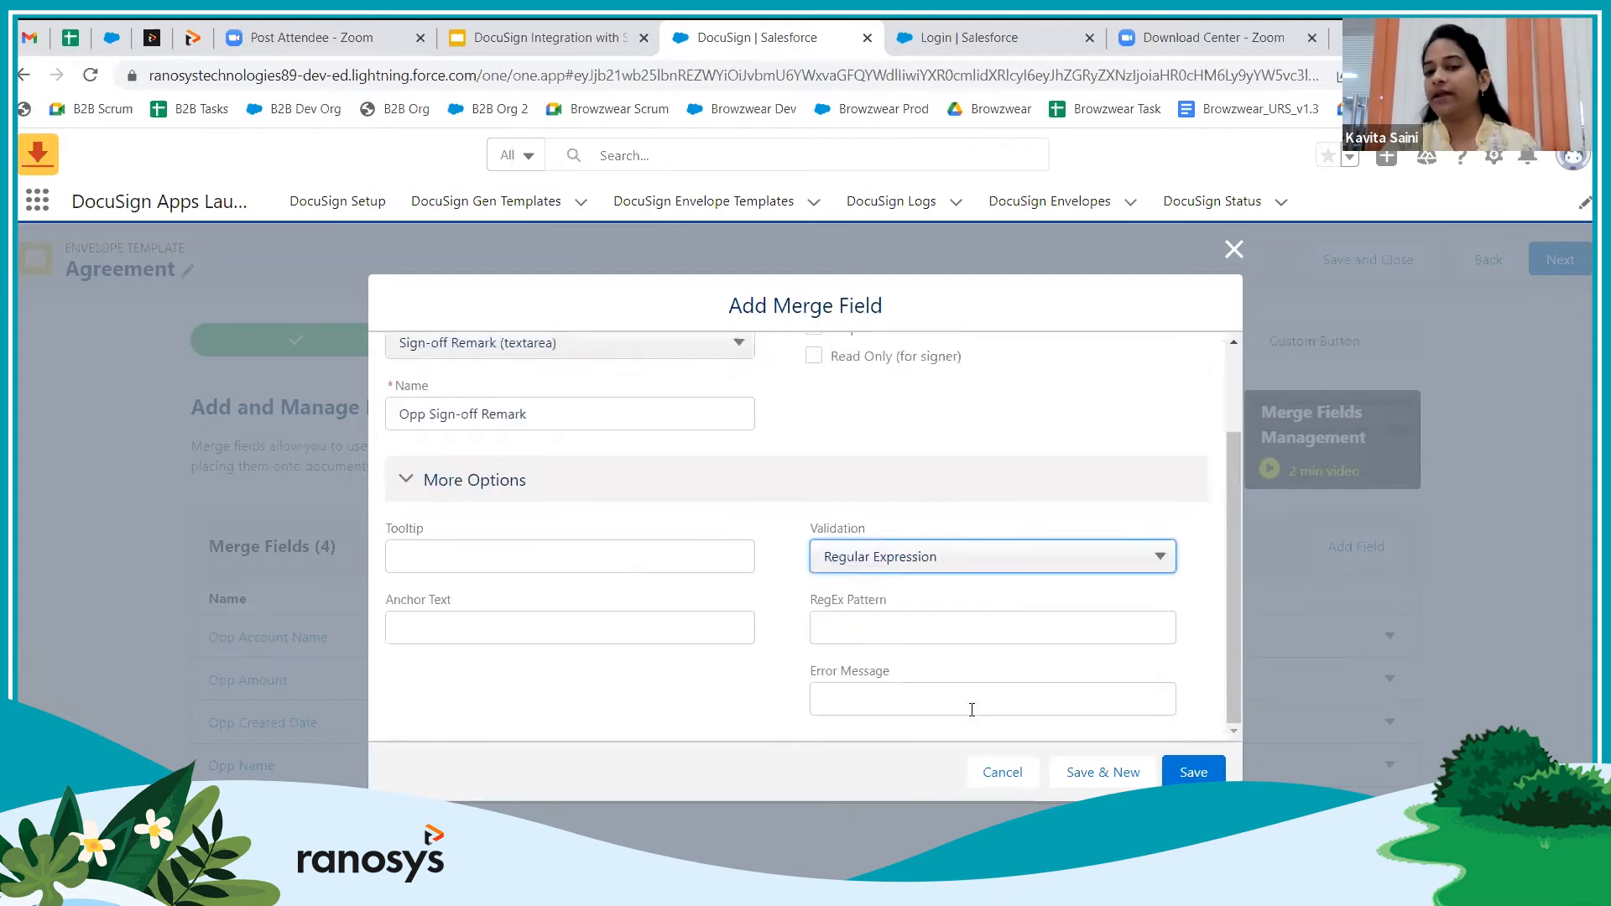
{"action": "scroll", "coordinate": [957, 474], "scroll_direction": "up", "scroll_amount": 2}
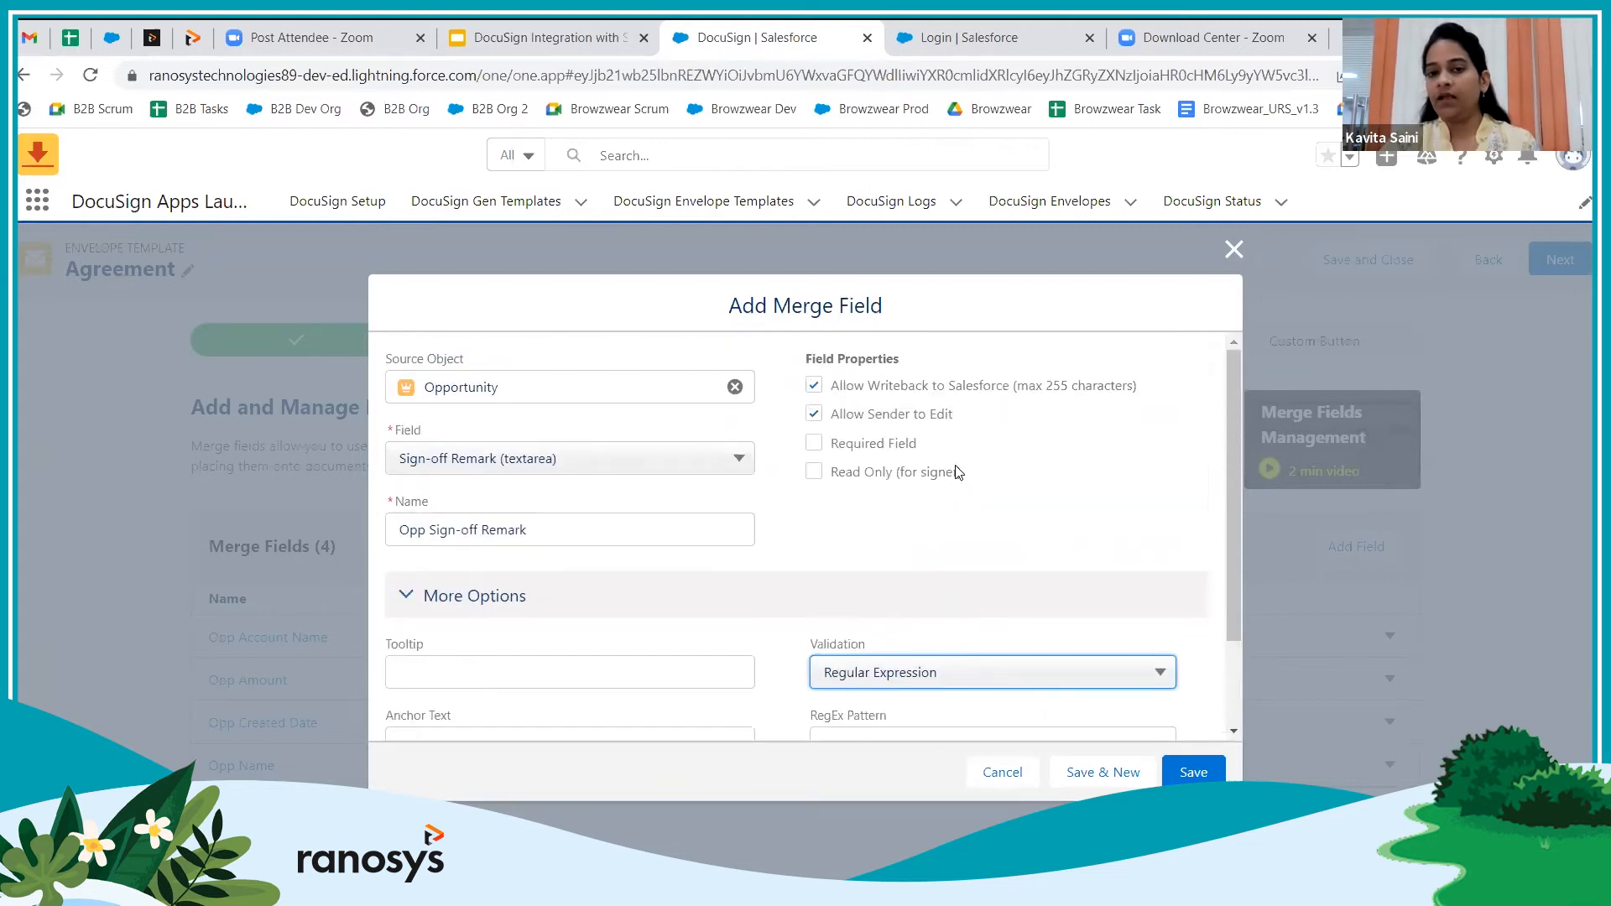
{"action": "left_click", "coordinate": [911, 665]}
{"action": "left_click", "coordinate": [891, 711]}
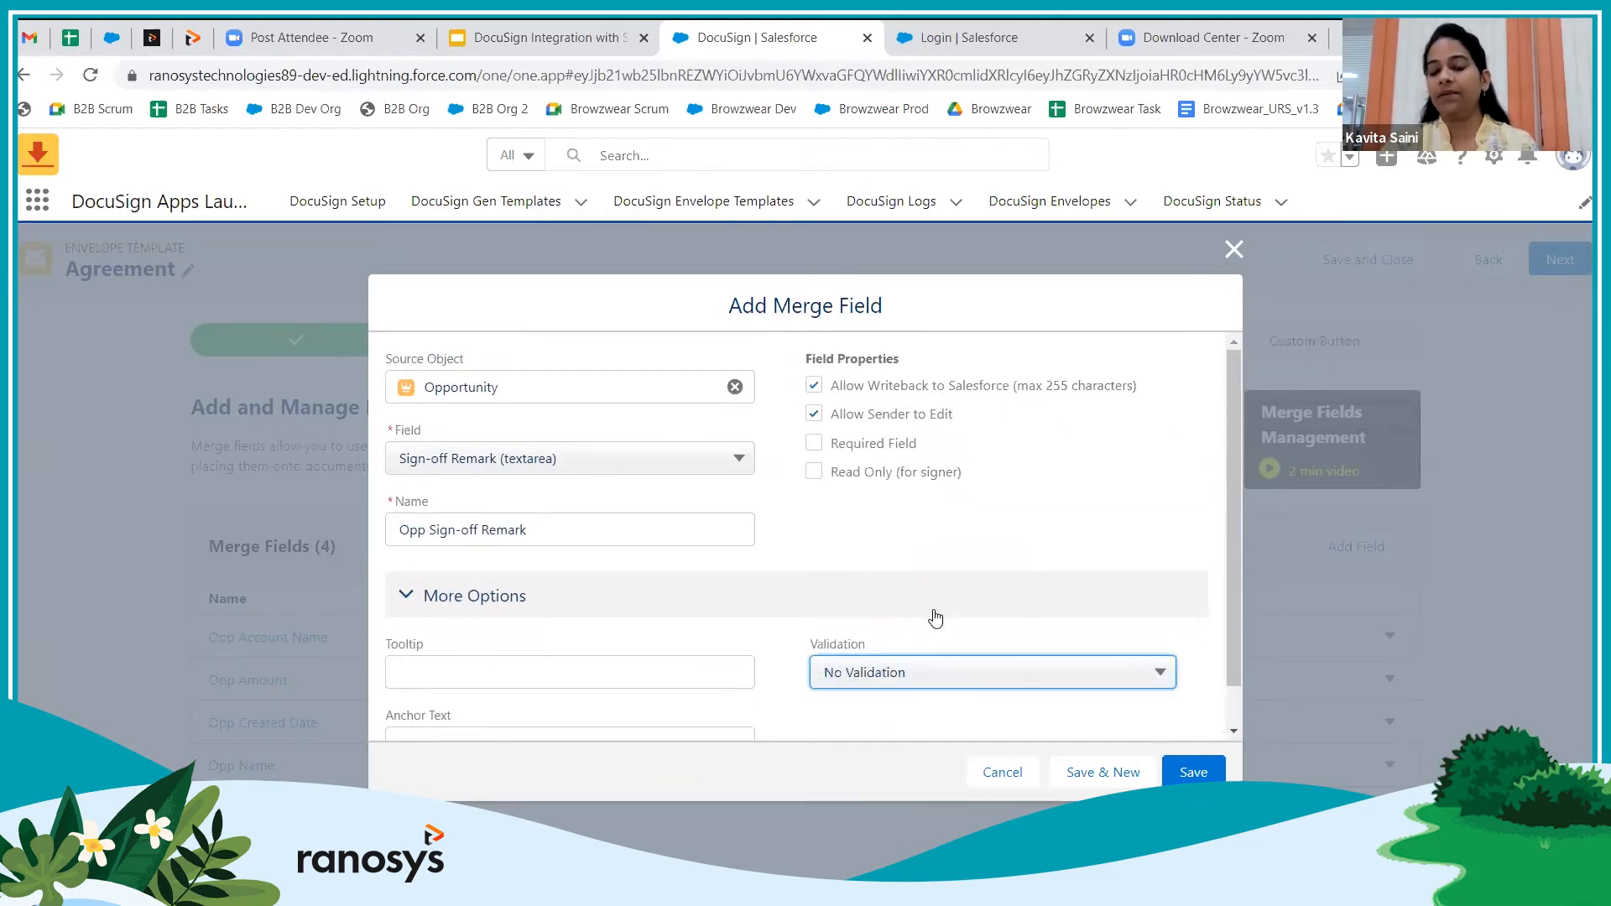
{"action": "left_click", "coordinate": [1187, 773]}
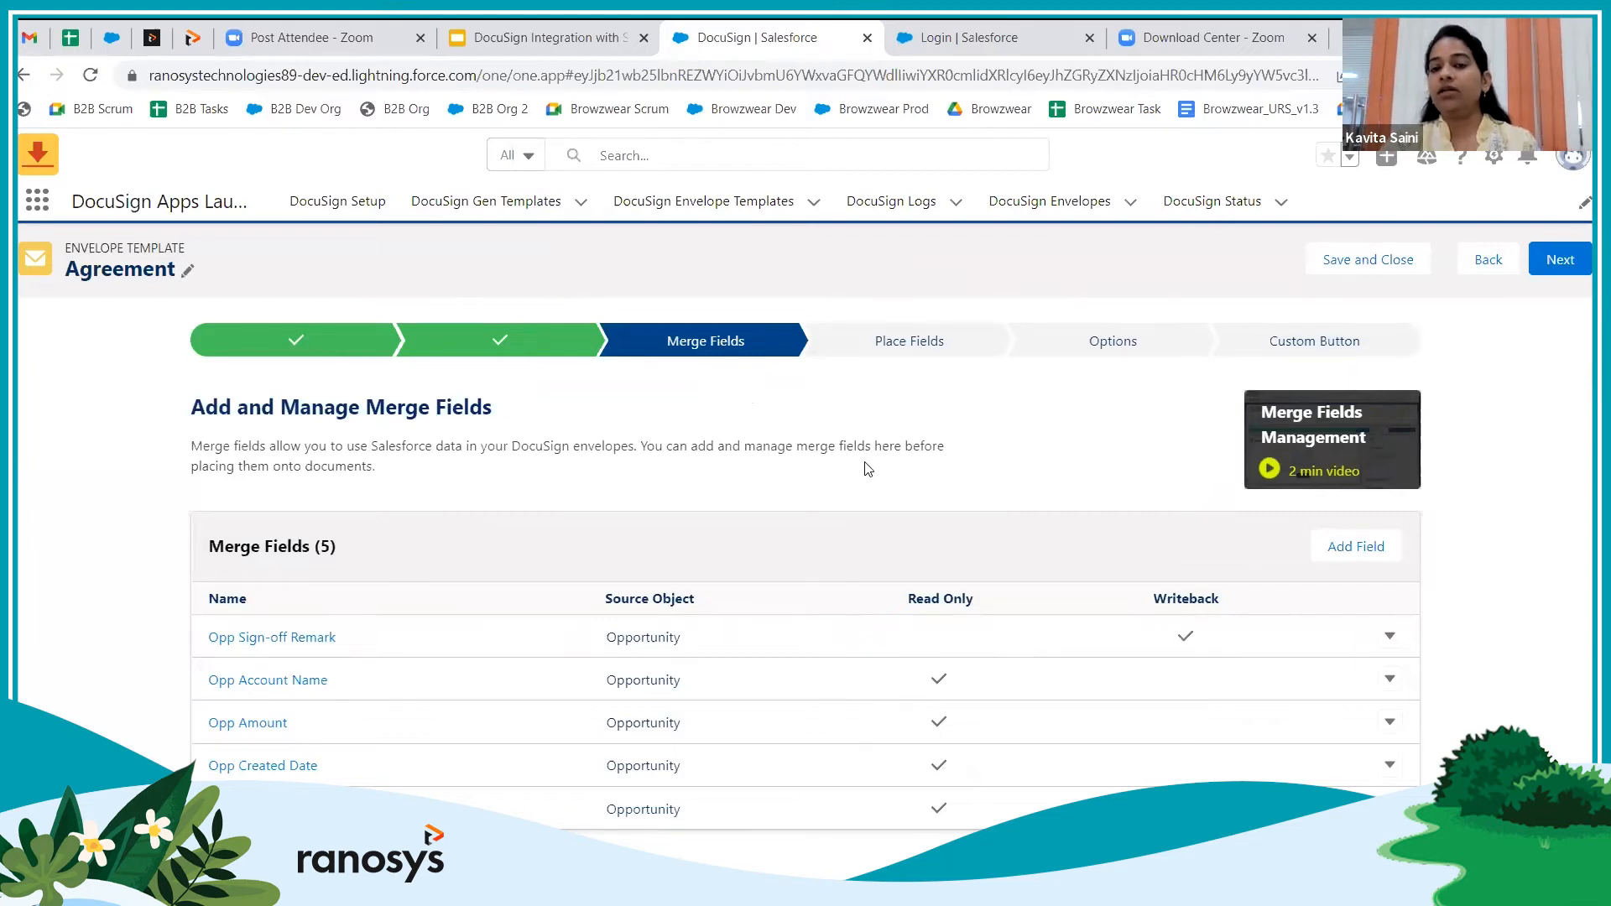
Go to the Place Fields step to view Agreement.docx in the field placement editor
{"action": "left_click", "coordinate": [917, 344]}
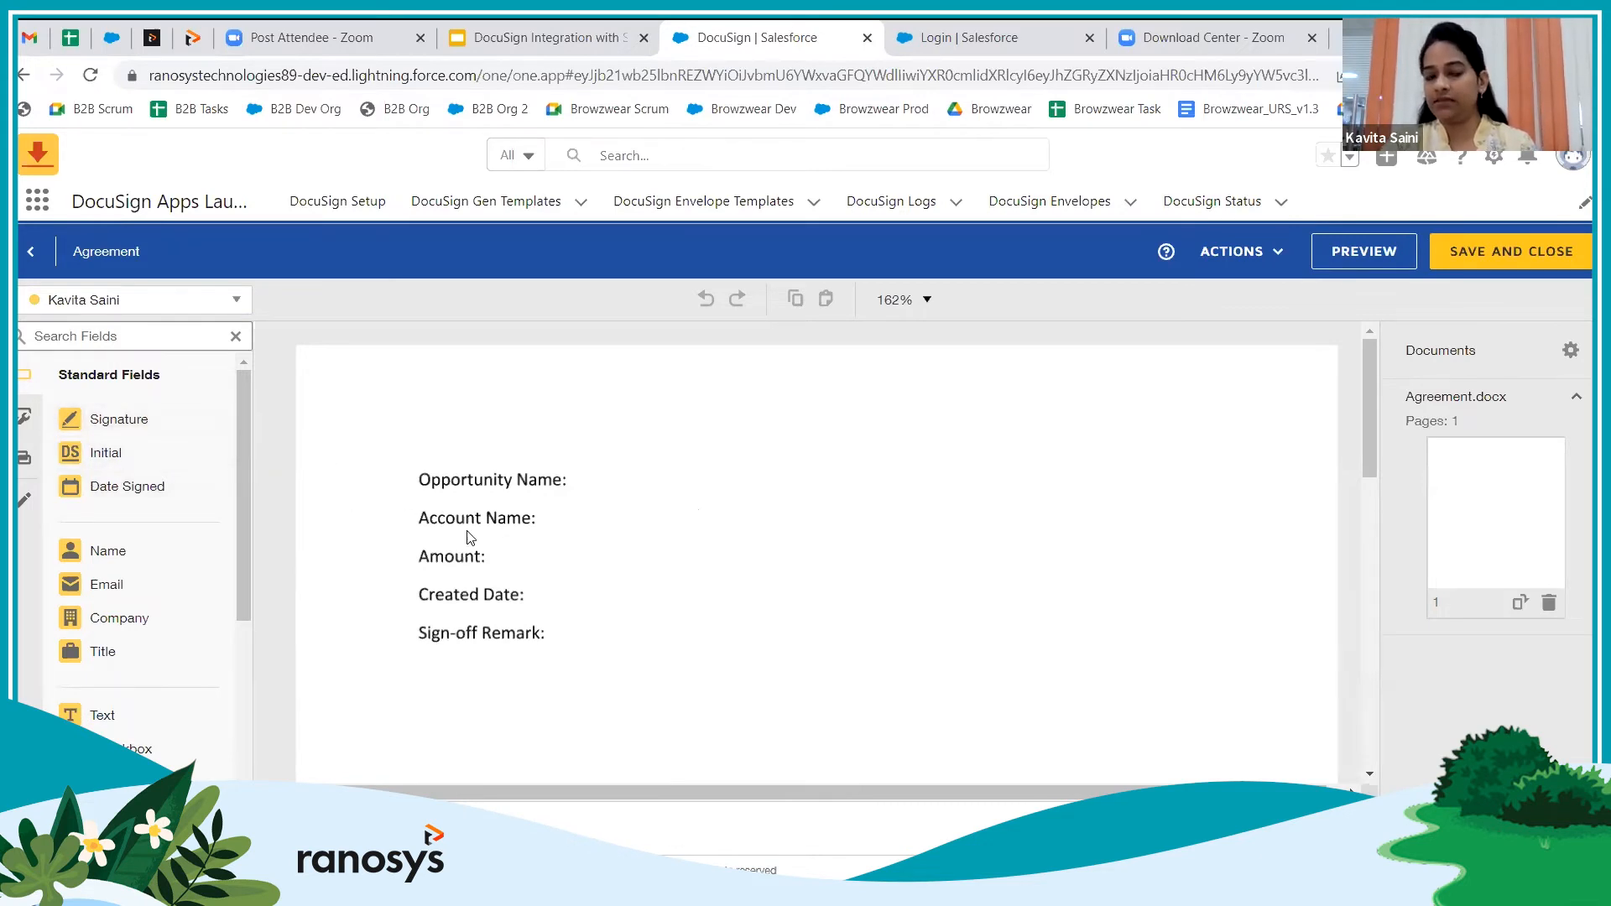
Drag Opp Name, Account, Amount, Created and Sign-off merge fields beside their matching document labels
{"action": "left_click", "coordinate": [24, 462]}
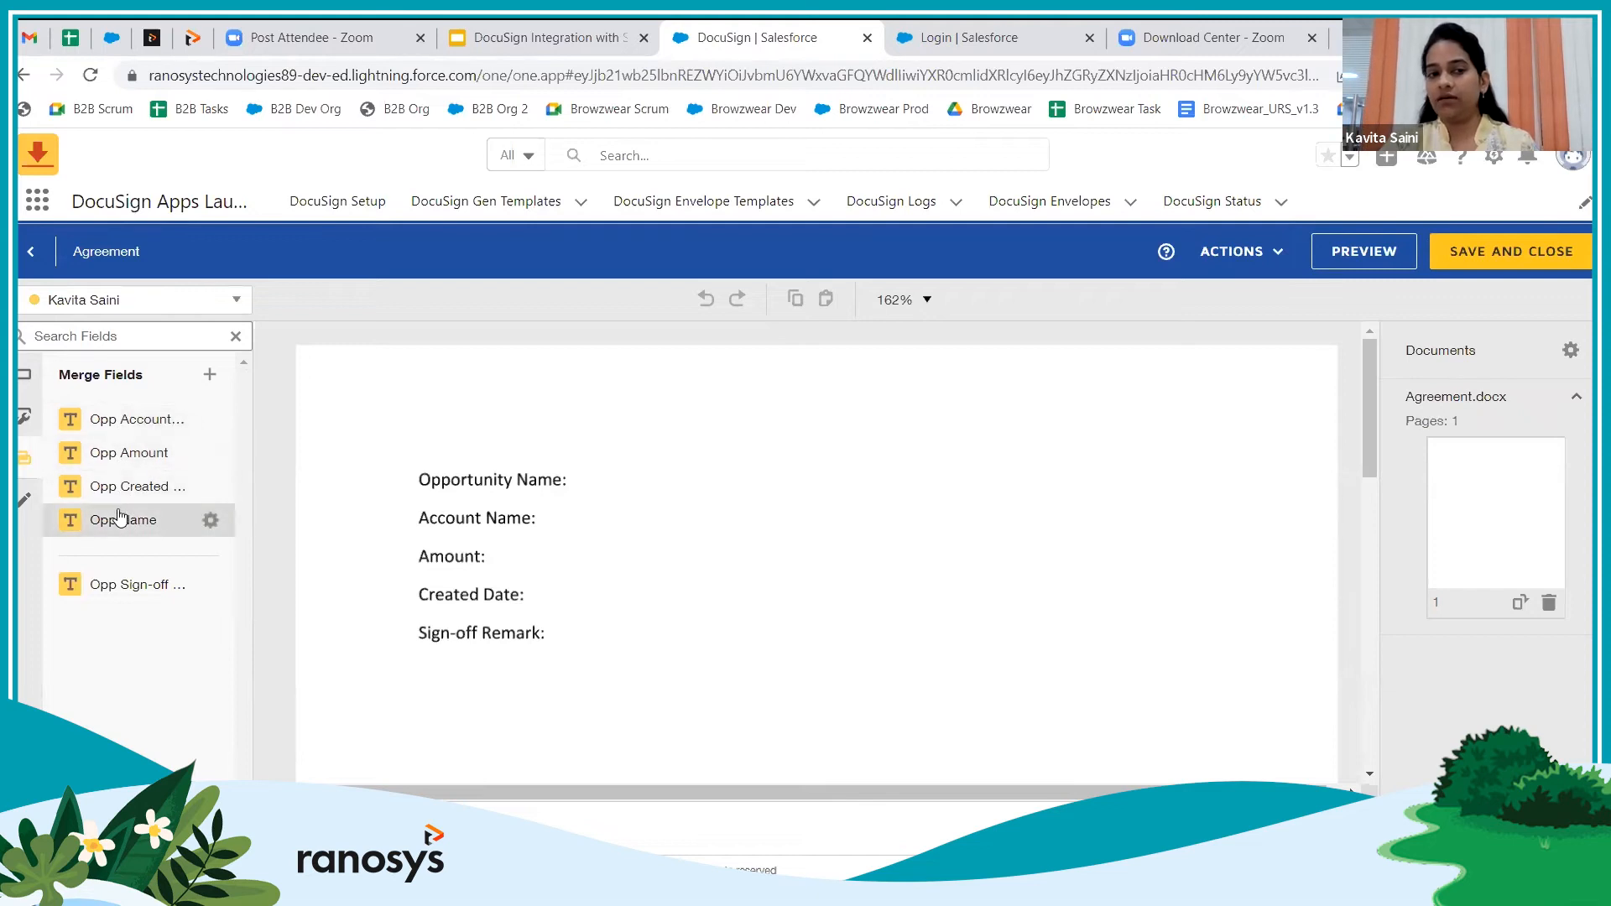
{"action": "left_click_drag", "start_coordinate": [120, 522], "coordinate": [579, 467]}
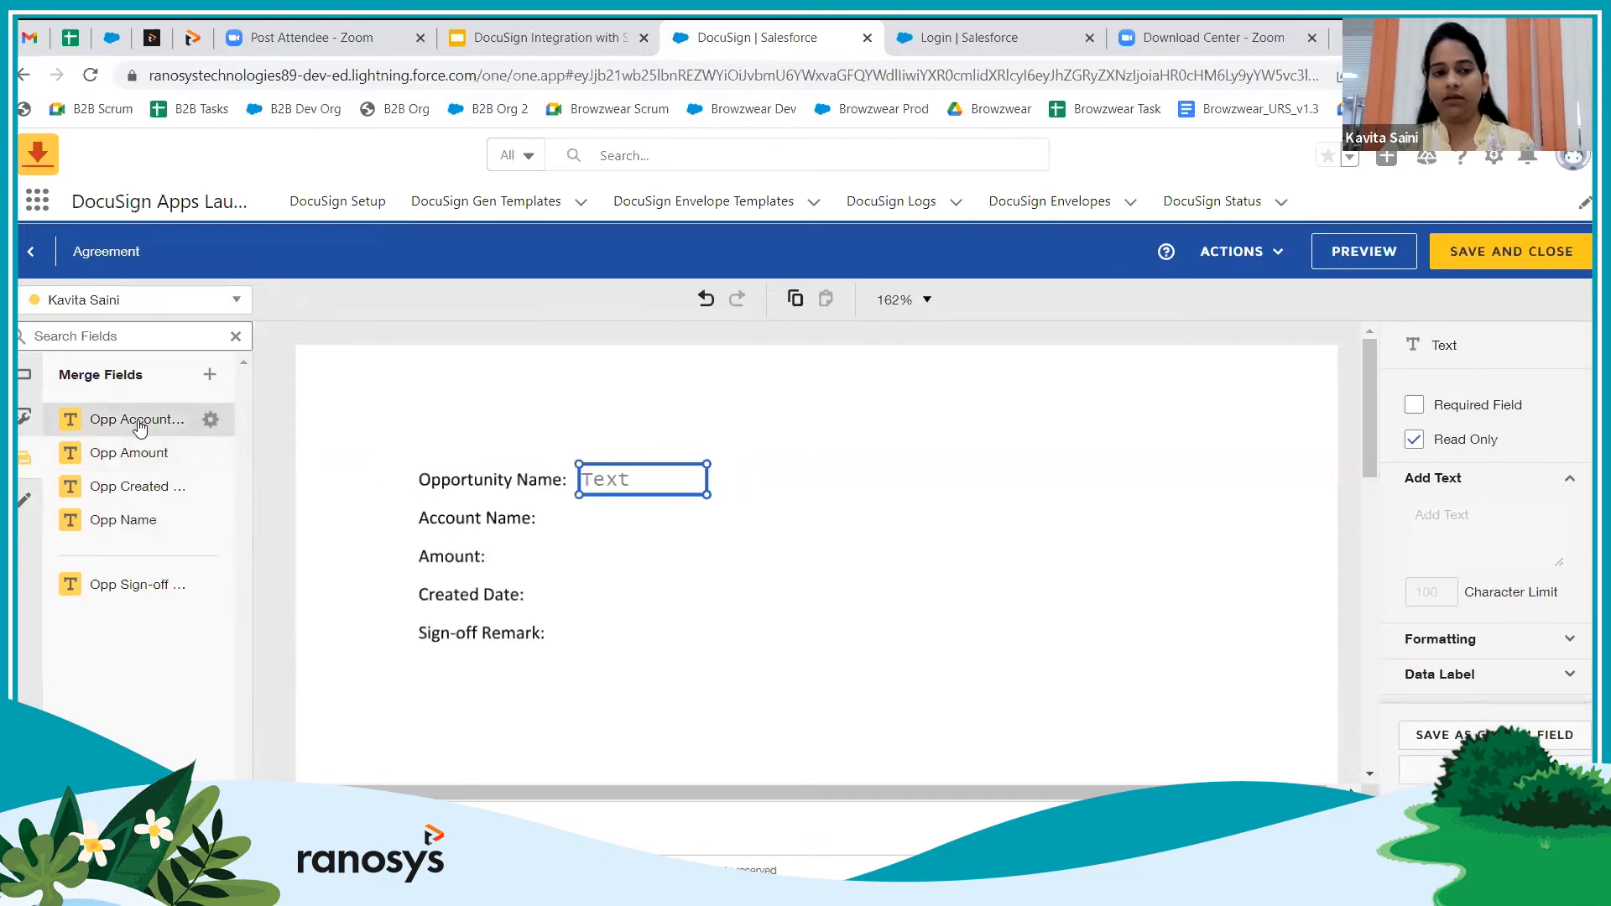
{"action": "left_click_drag", "start_coordinate": [139, 422], "coordinate": [625, 518]}
{"action": "left_click_drag", "start_coordinate": [139, 453], "coordinate": [495, 550]}
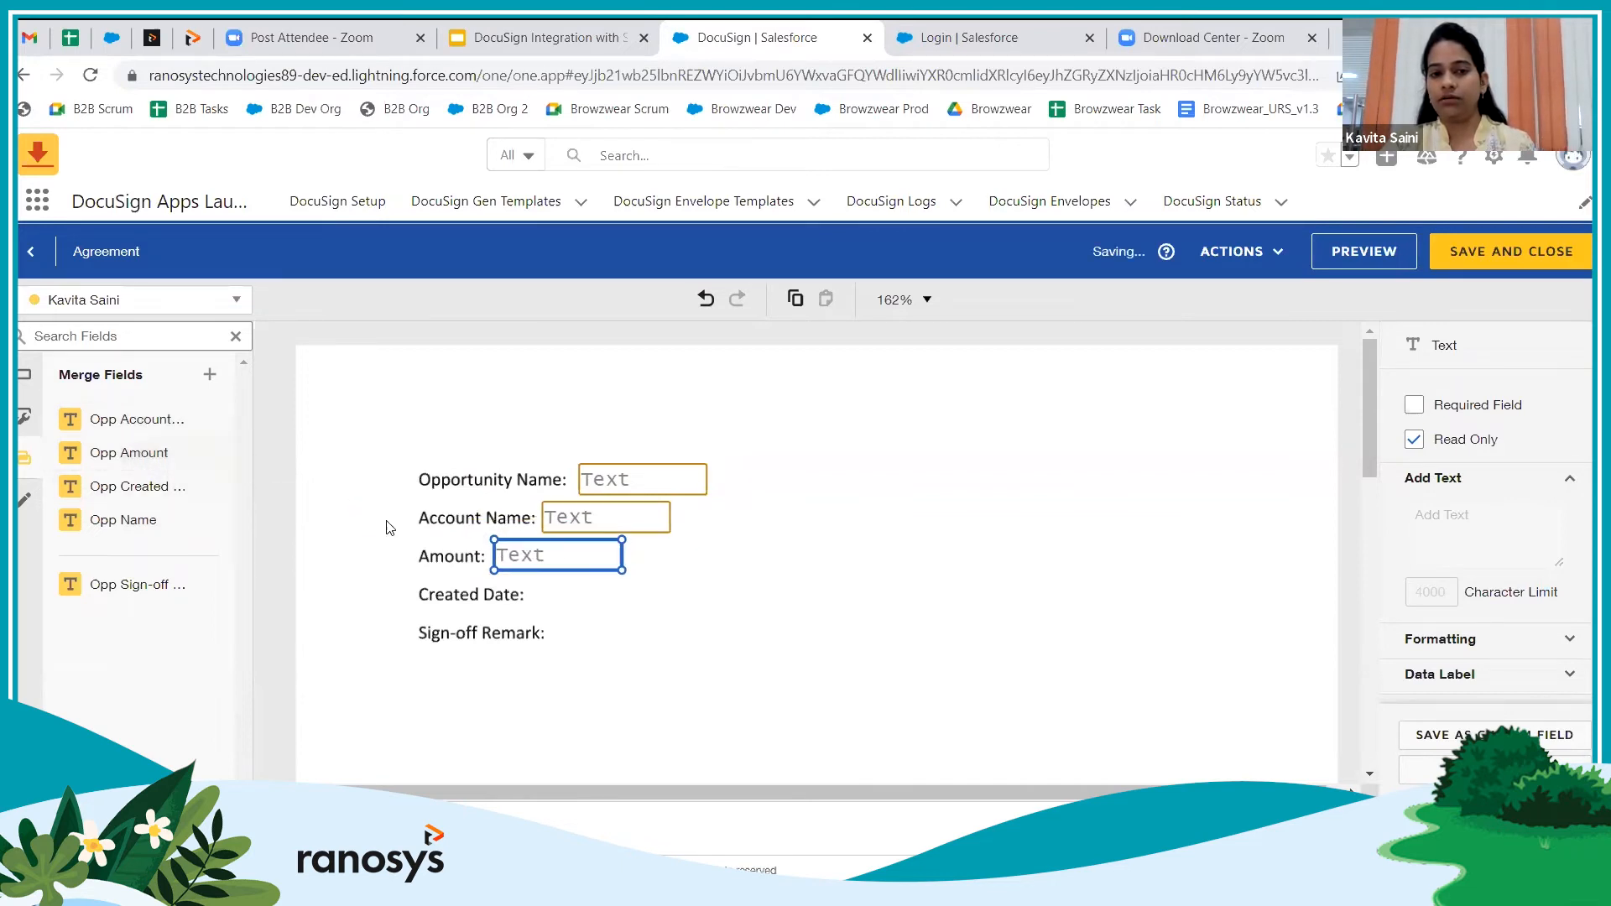
{"action": "left_click_drag", "start_coordinate": [149, 490], "coordinate": [520, 572]}
{"action": "left_click_drag", "start_coordinate": [138, 585], "coordinate": [558, 626]}
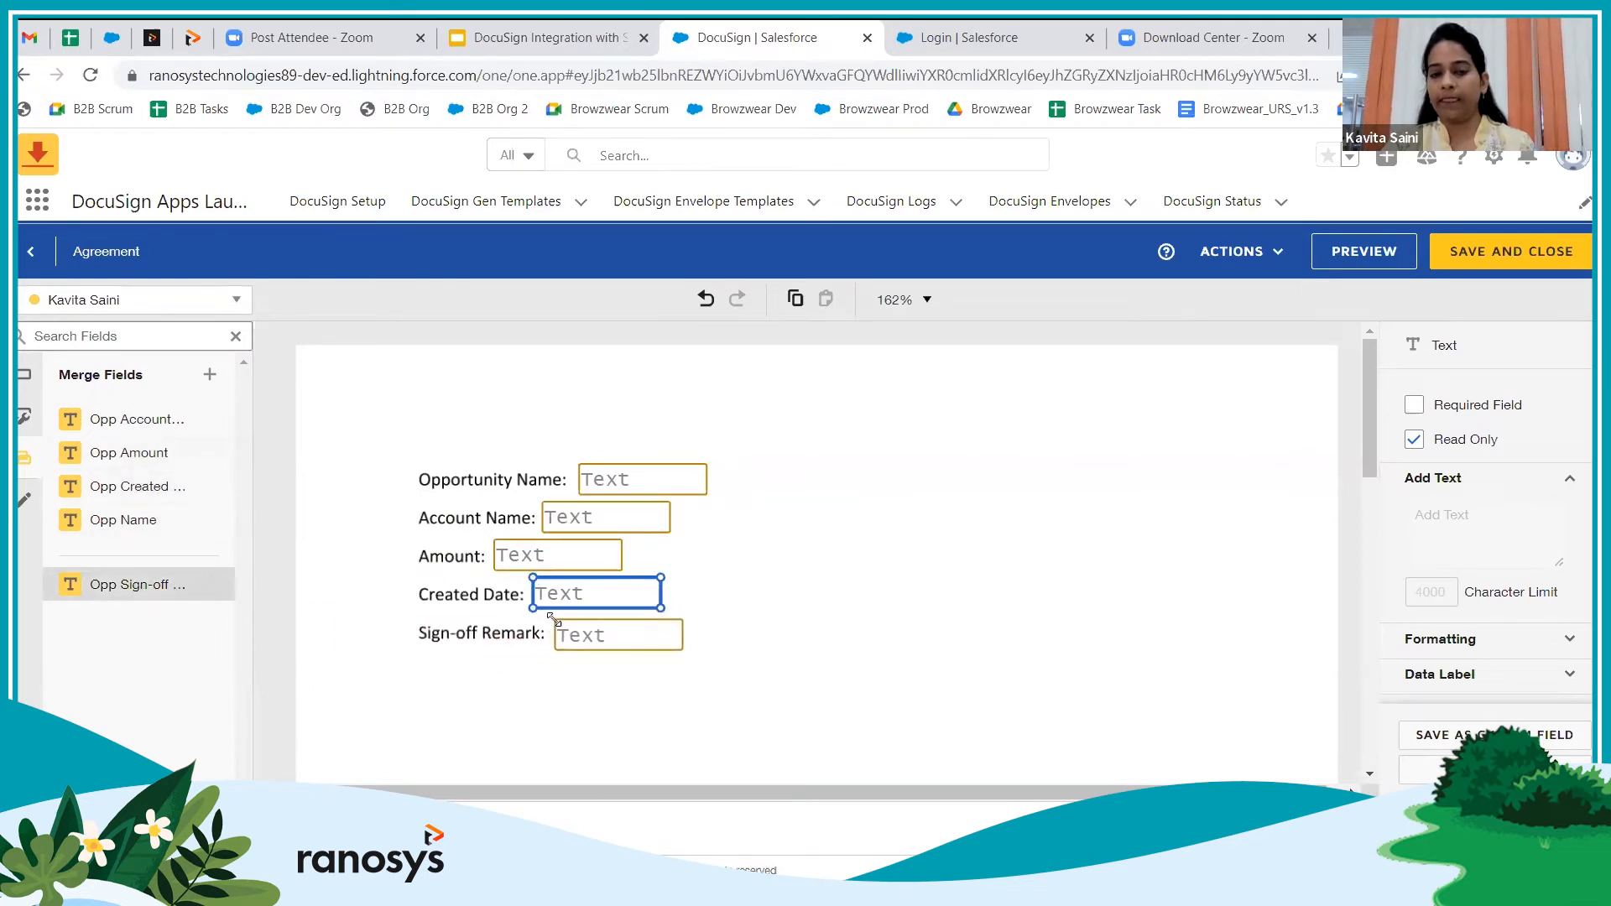
{"action": "left_click", "coordinate": [628, 480]}
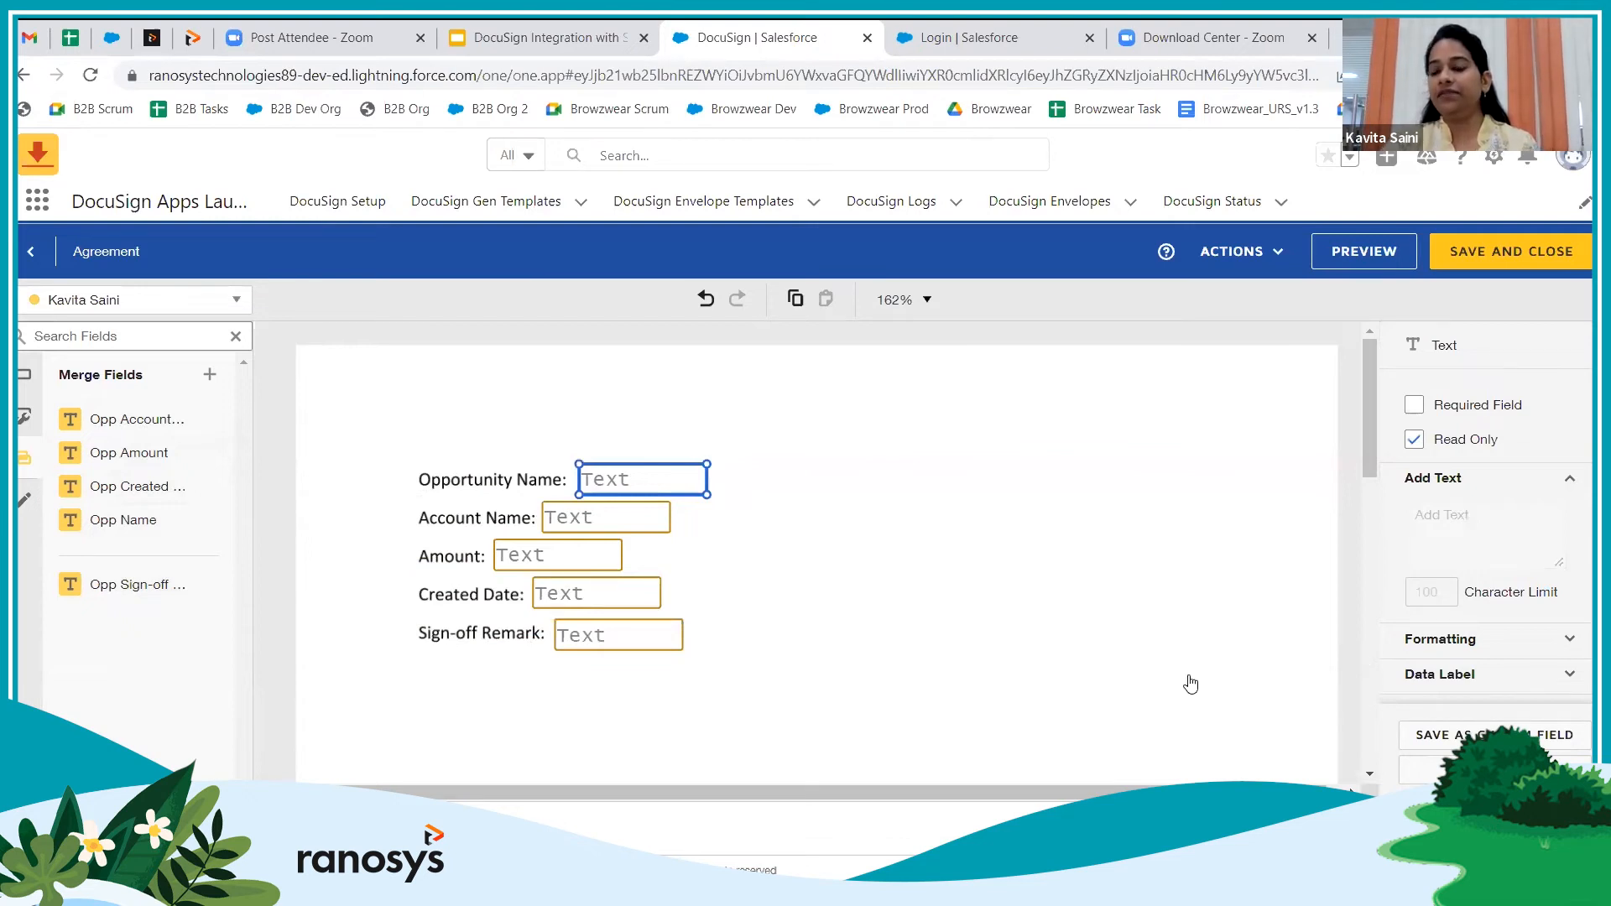
Show the Opportunity Name field's Location settings, leaving it at 166 px from left and 70 from top
{"action": "left_click", "coordinate": [1568, 479]}
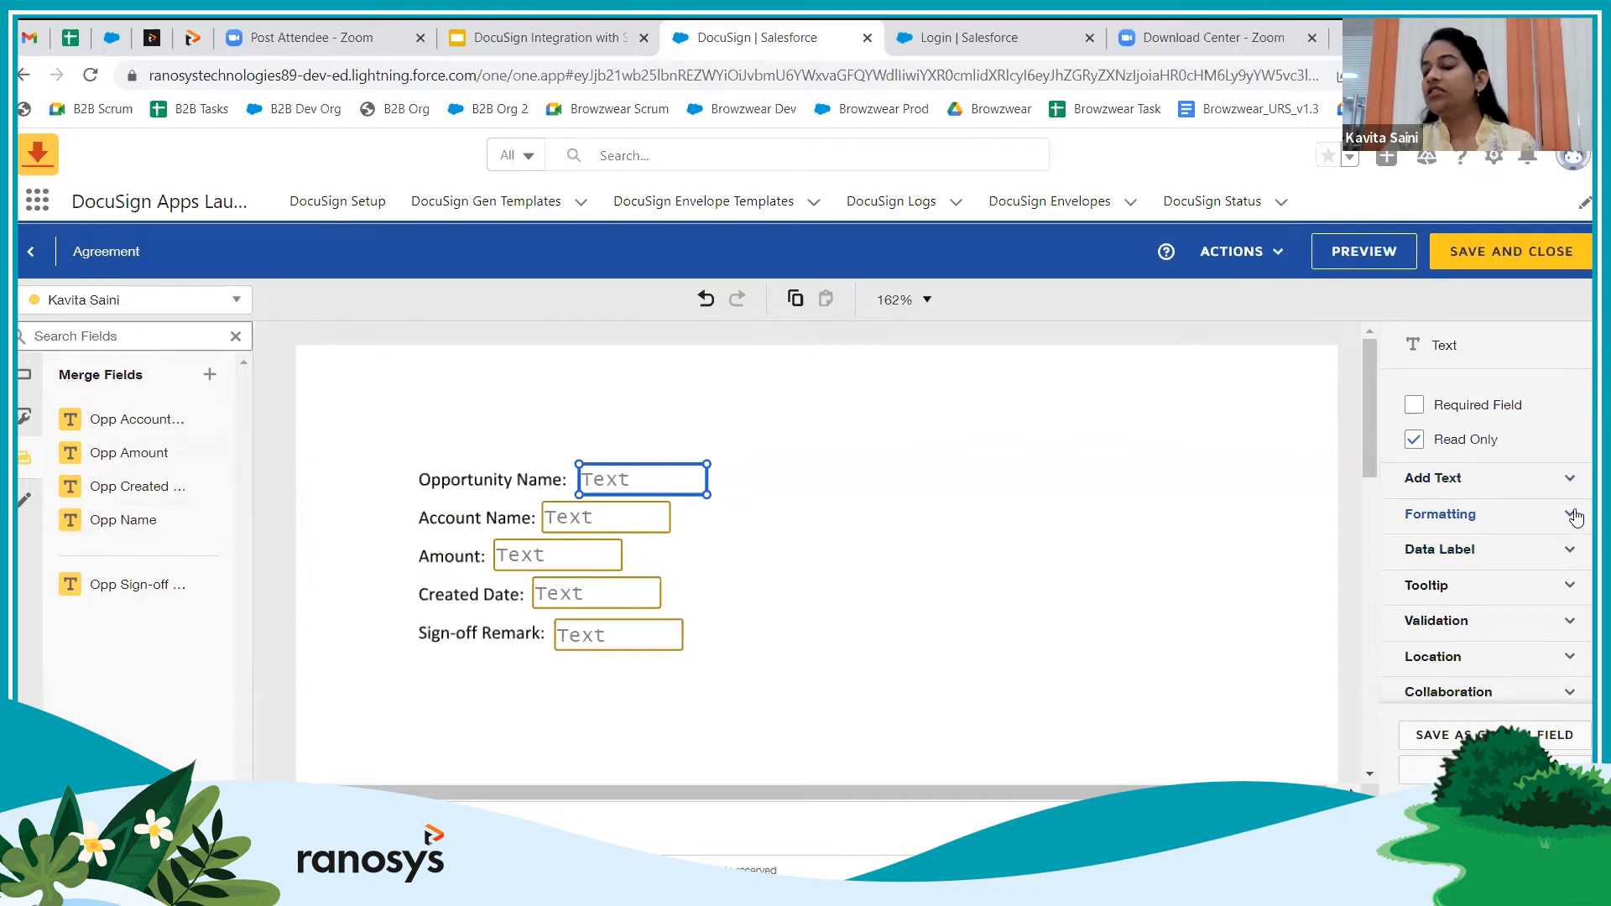
{"action": "left_click", "coordinate": [1572, 515]}
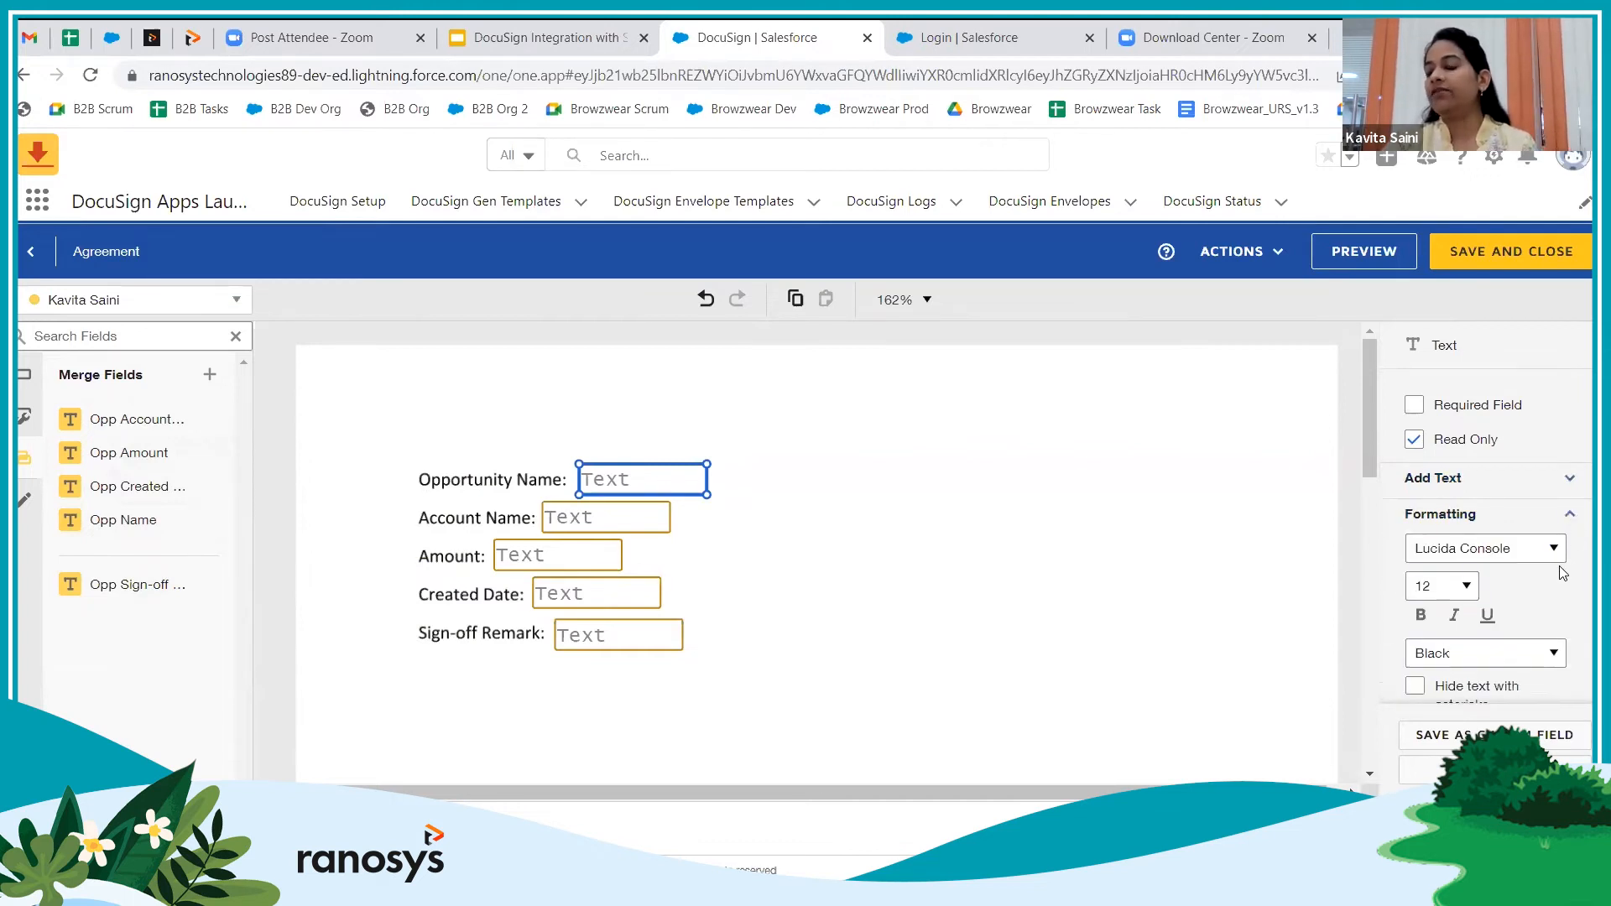
{"action": "scroll", "coordinate": [1494, 595], "scroll_direction": "down", "scroll_amount": 4}
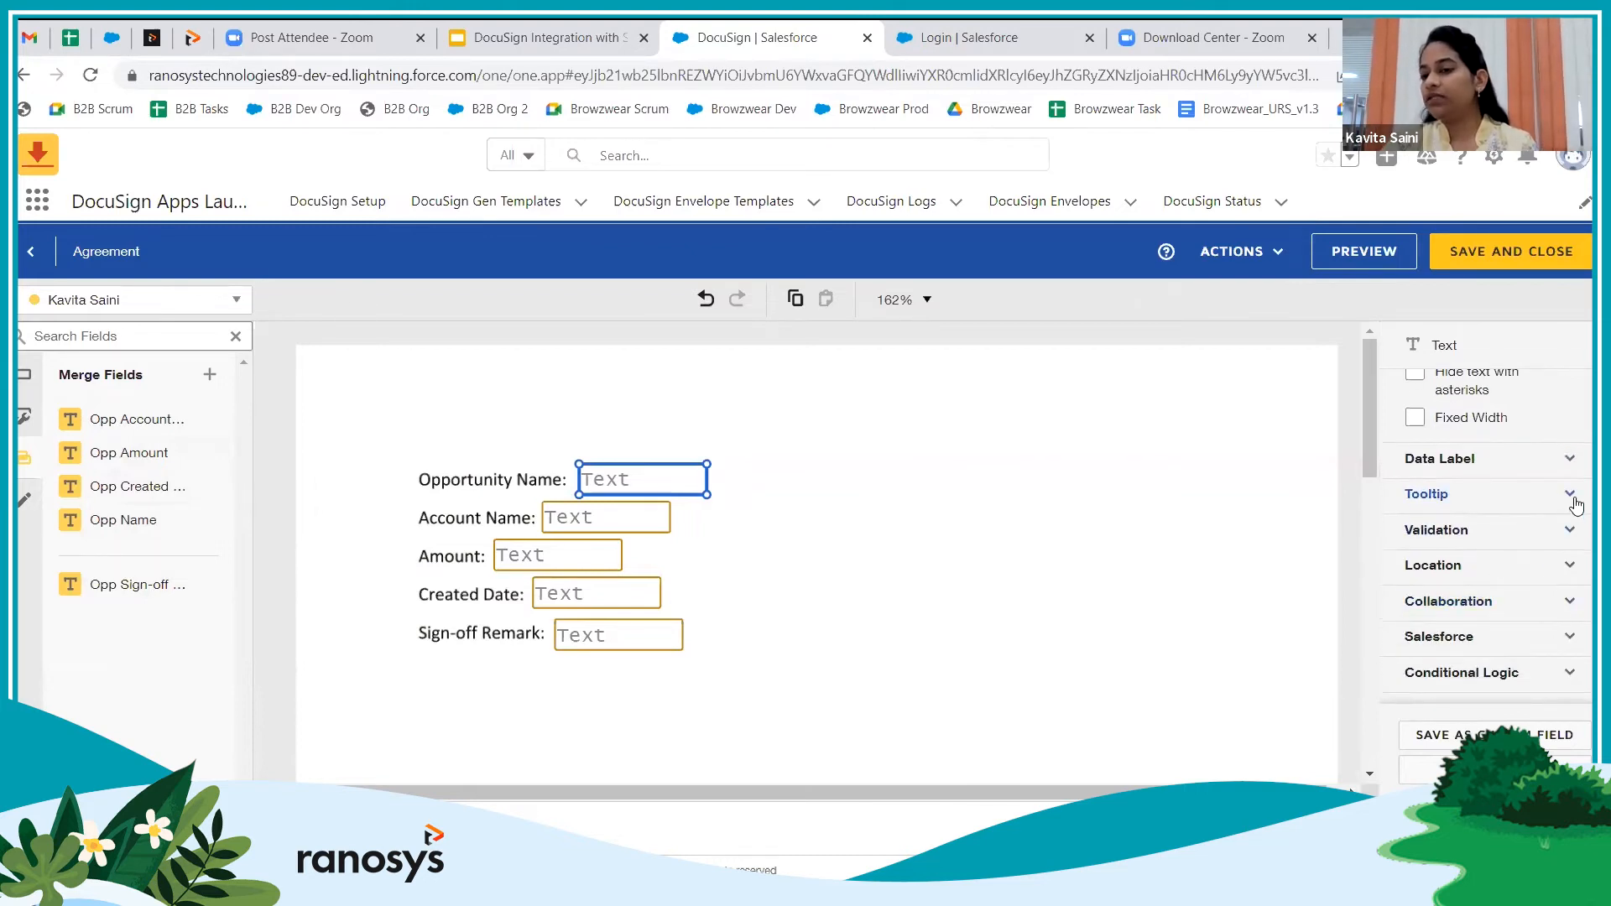
{"action": "left_click", "coordinate": [1570, 531]}
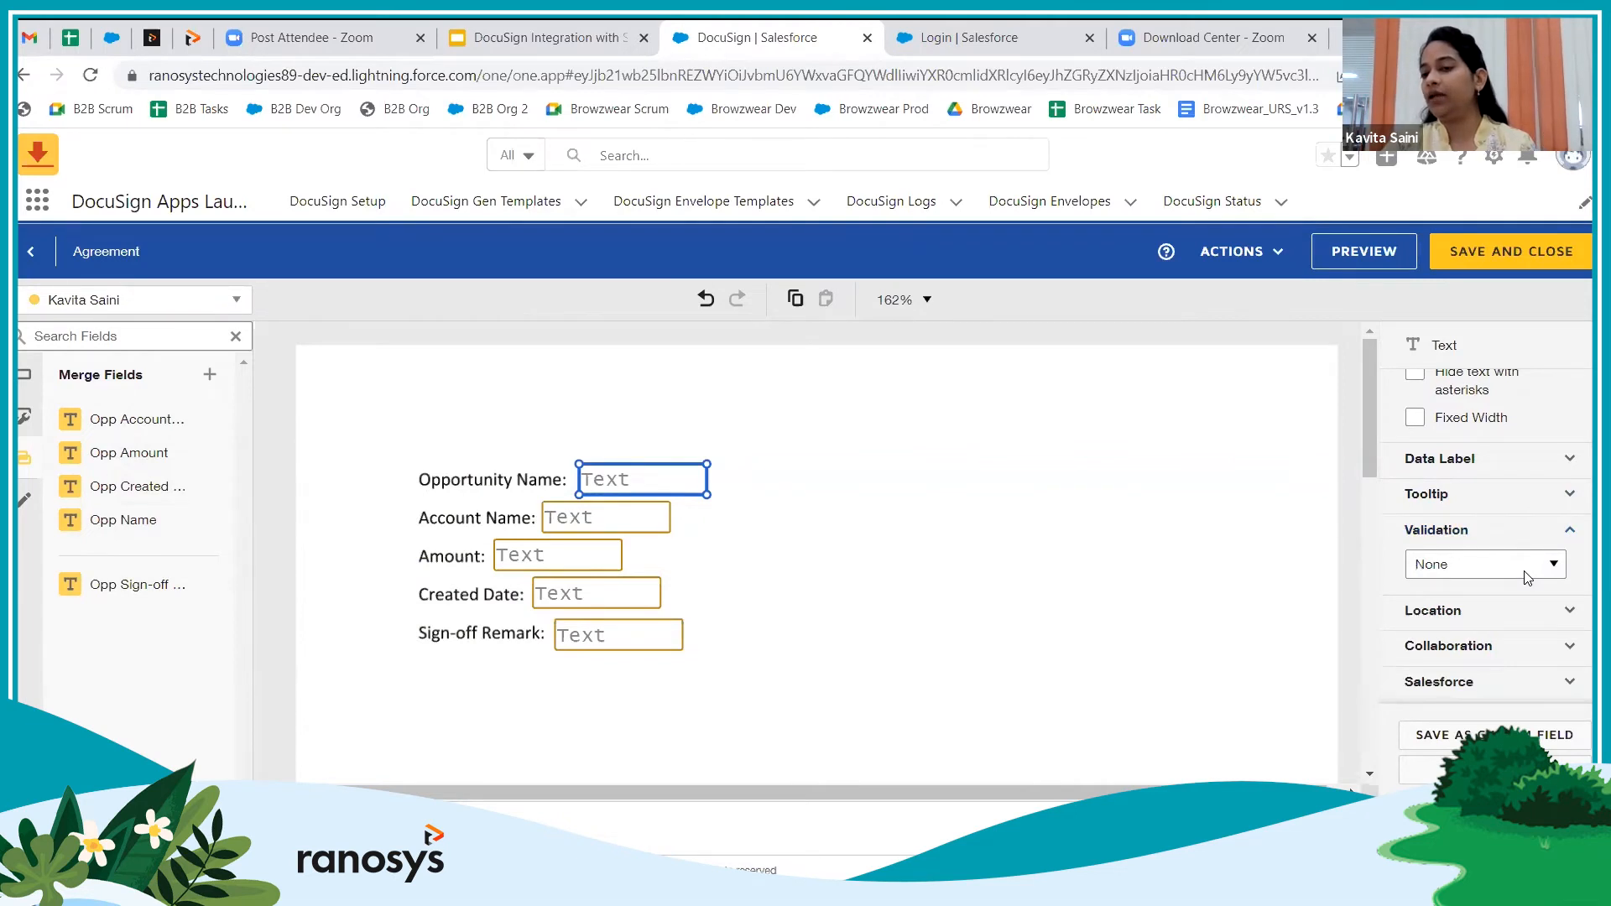
{"action": "scroll", "coordinate": [1527, 577], "scroll_direction": "down", "scroll_amount": 1}
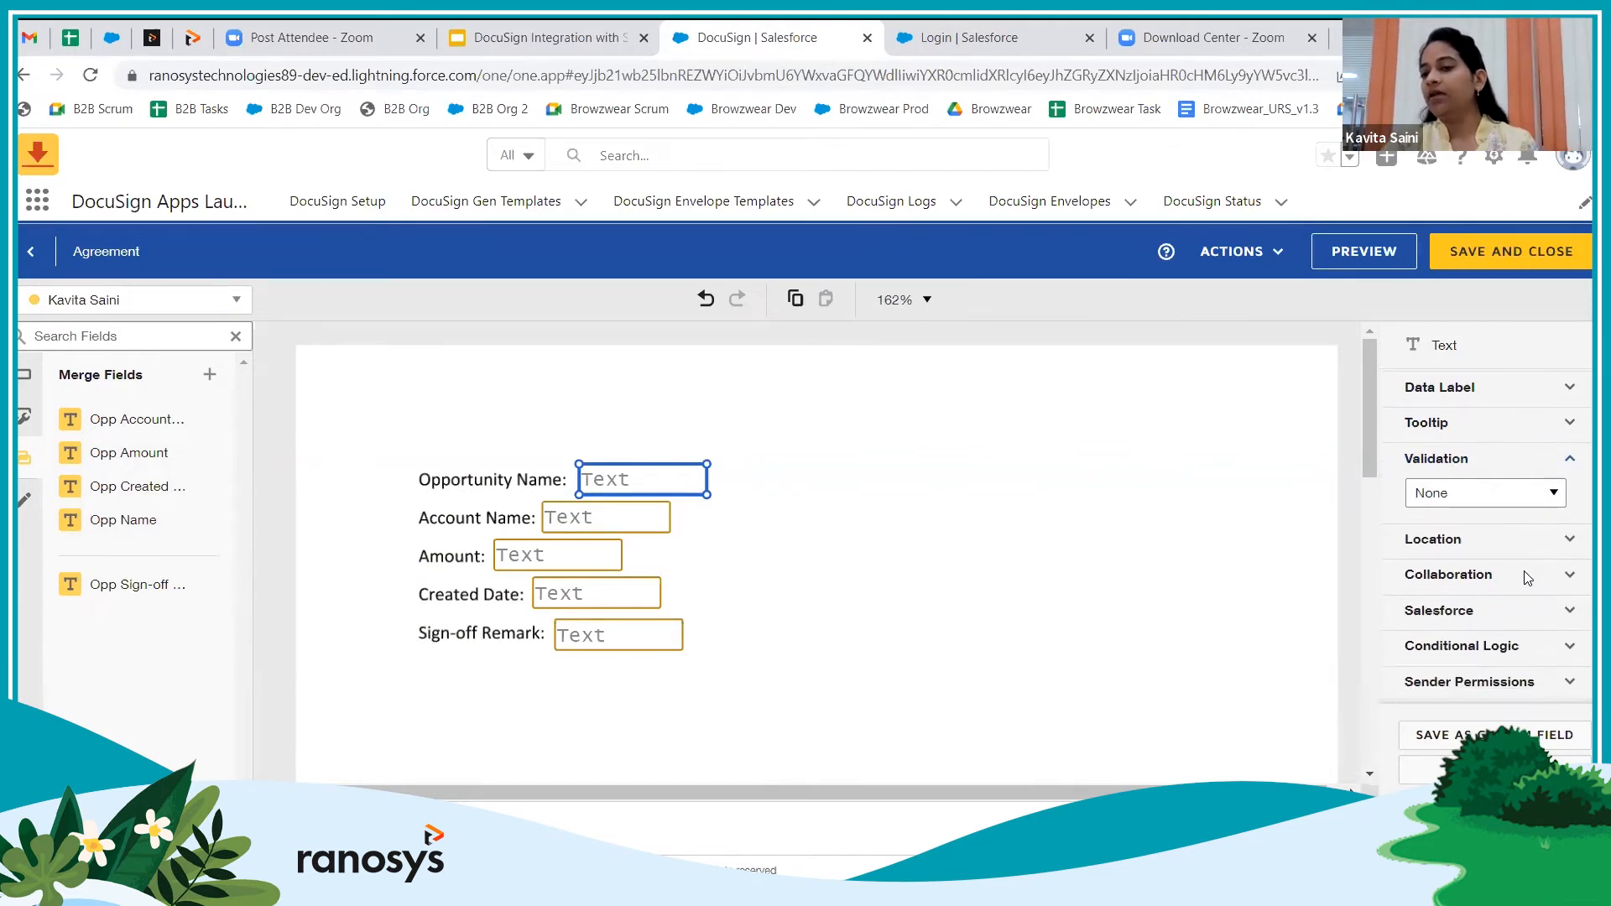
{"action": "left_click", "coordinate": [1566, 539]}
{"action": "left_click", "coordinate": [1447, 574]}
{"action": "key", "text": "Up"}
{"action": "key", "text": "Up"}
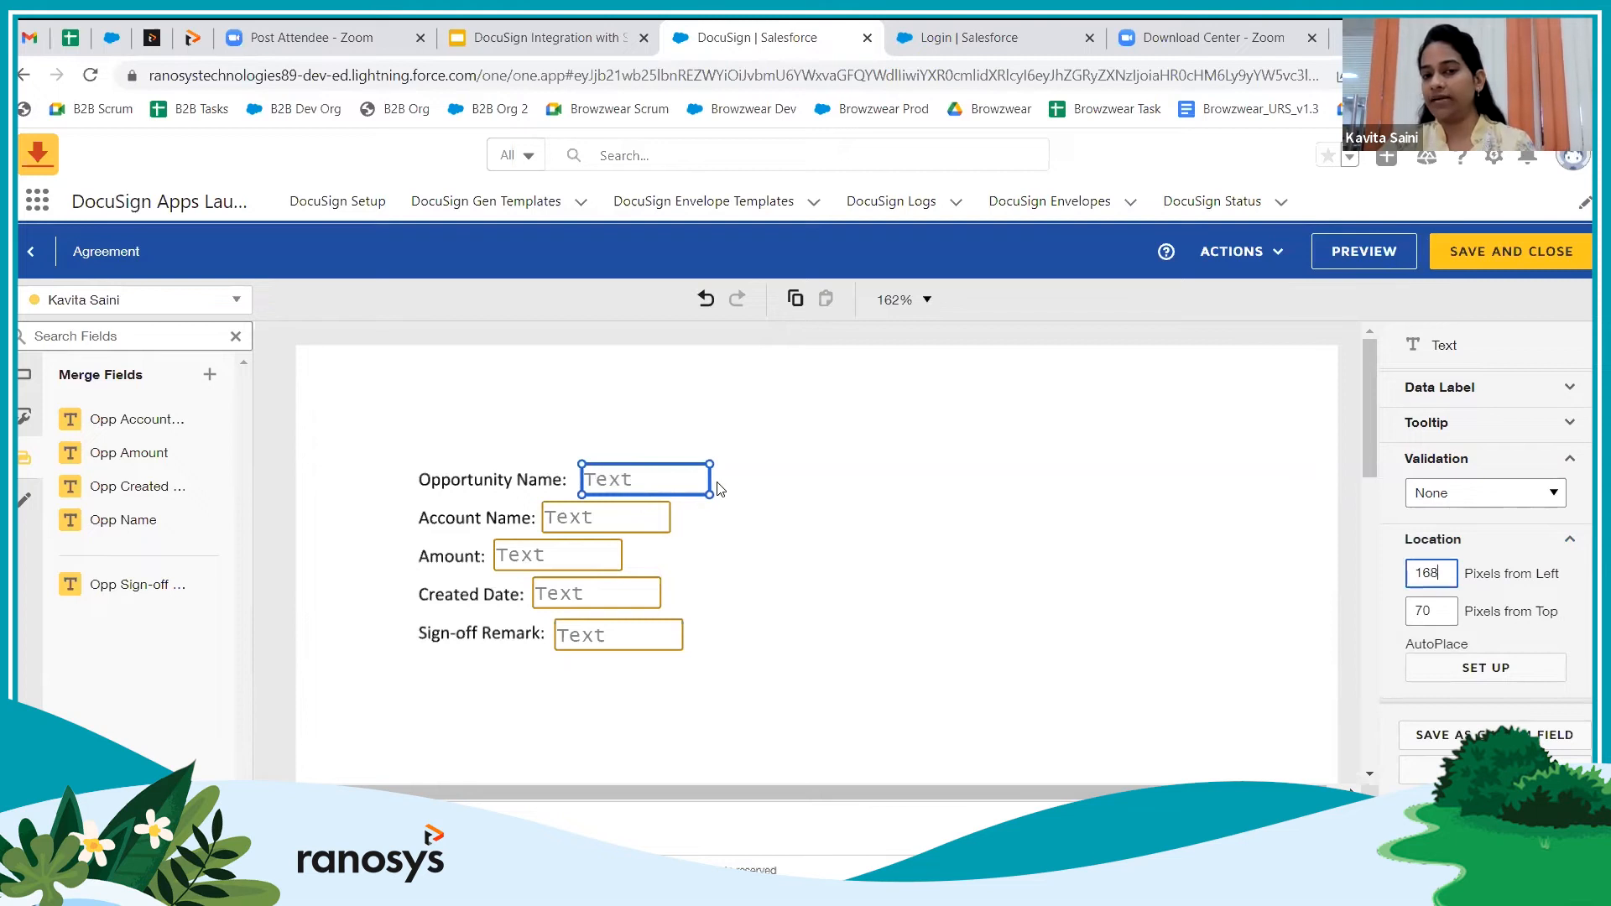
{"action": "key", "text": "Down"}
{"action": "key", "text": "Down"}
{"action": "left_click", "coordinate": [1569, 462]}
{"action": "scroll", "coordinate": [1539, 599], "scroll_direction": "down", "scroll_amount": 1}
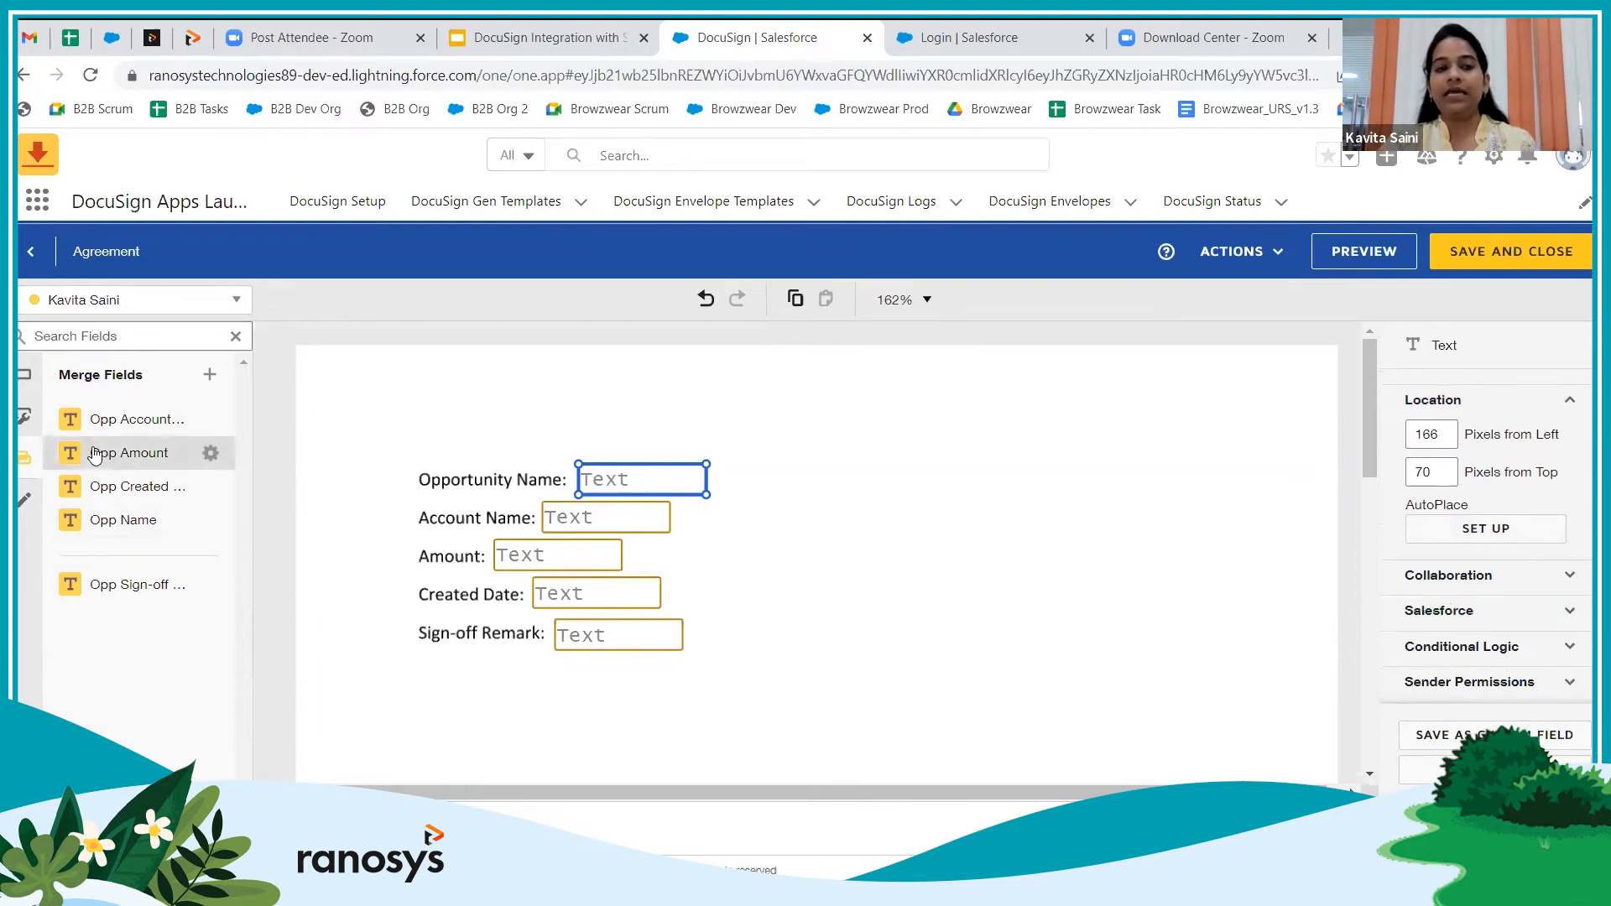
Place Signature and Date Signed fields below Sign-off Remark and save the template layout
{"action": "left_click", "coordinate": [24, 375]}
{"action": "mouse_move", "coordinate": [111, 423]}
{"action": "left_mouse_down"}
{"action": "mouse_move", "coordinate": [385, 724]}
{"action": "mouse_move", "coordinate": [419, 696]}
{"action": "left_mouse_up"}
{"action": "scroll", "coordinate": [431, 568], "scroll_direction": "down", "scroll_amount": 2}
{"action": "left_click_drag", "start_coordinate": [134, 496], "coordinate": [415, 670]}
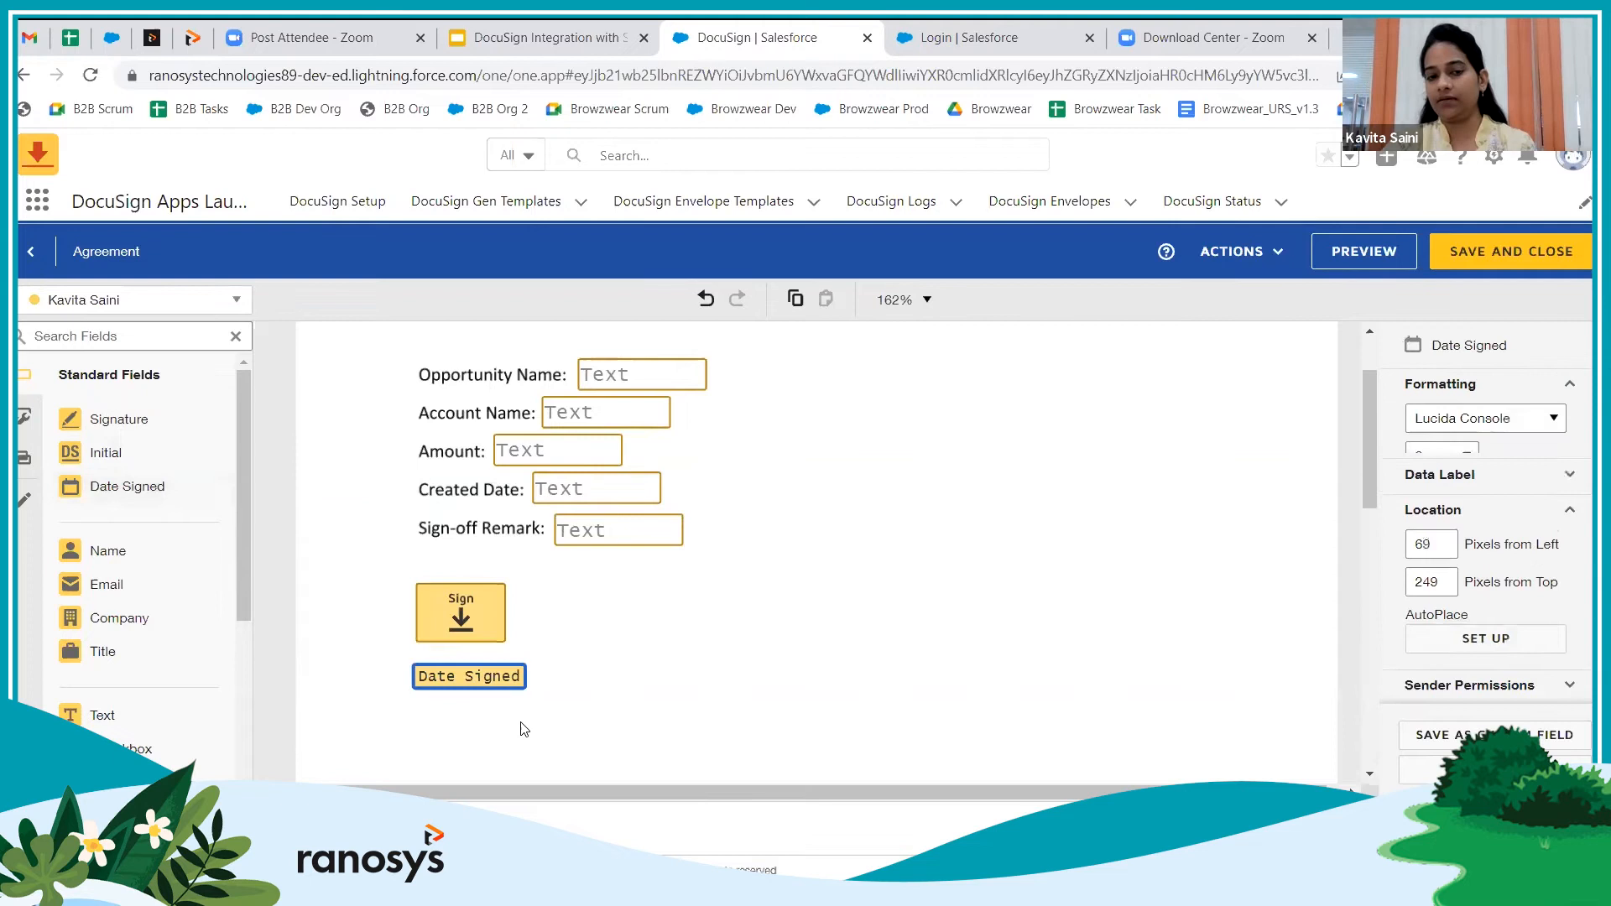
{"action": "scroll", "coordinate": [635, 676], "scroll_direction": "up", "scroll_amount": 2}
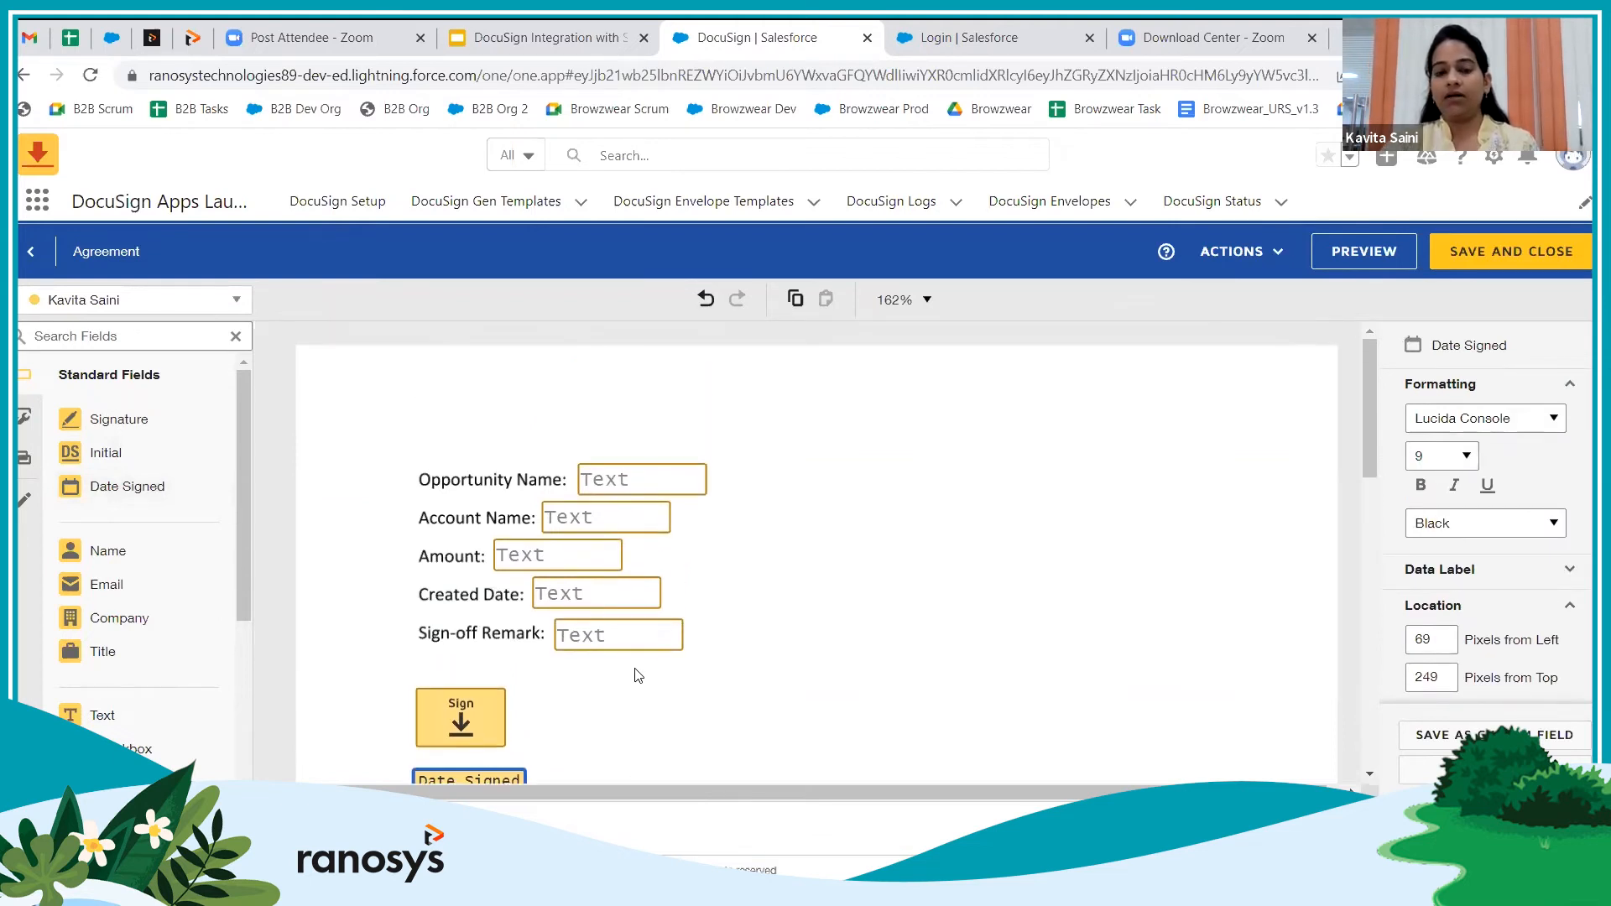
{"action": "scroll", "coordinate": [654, 579], "scroll_direction": "down", "scroll_amount": 3}
{"action": "scroll", "coordinate": [651, 604], "scroll_direction": "up", "scroll_amount": 3}
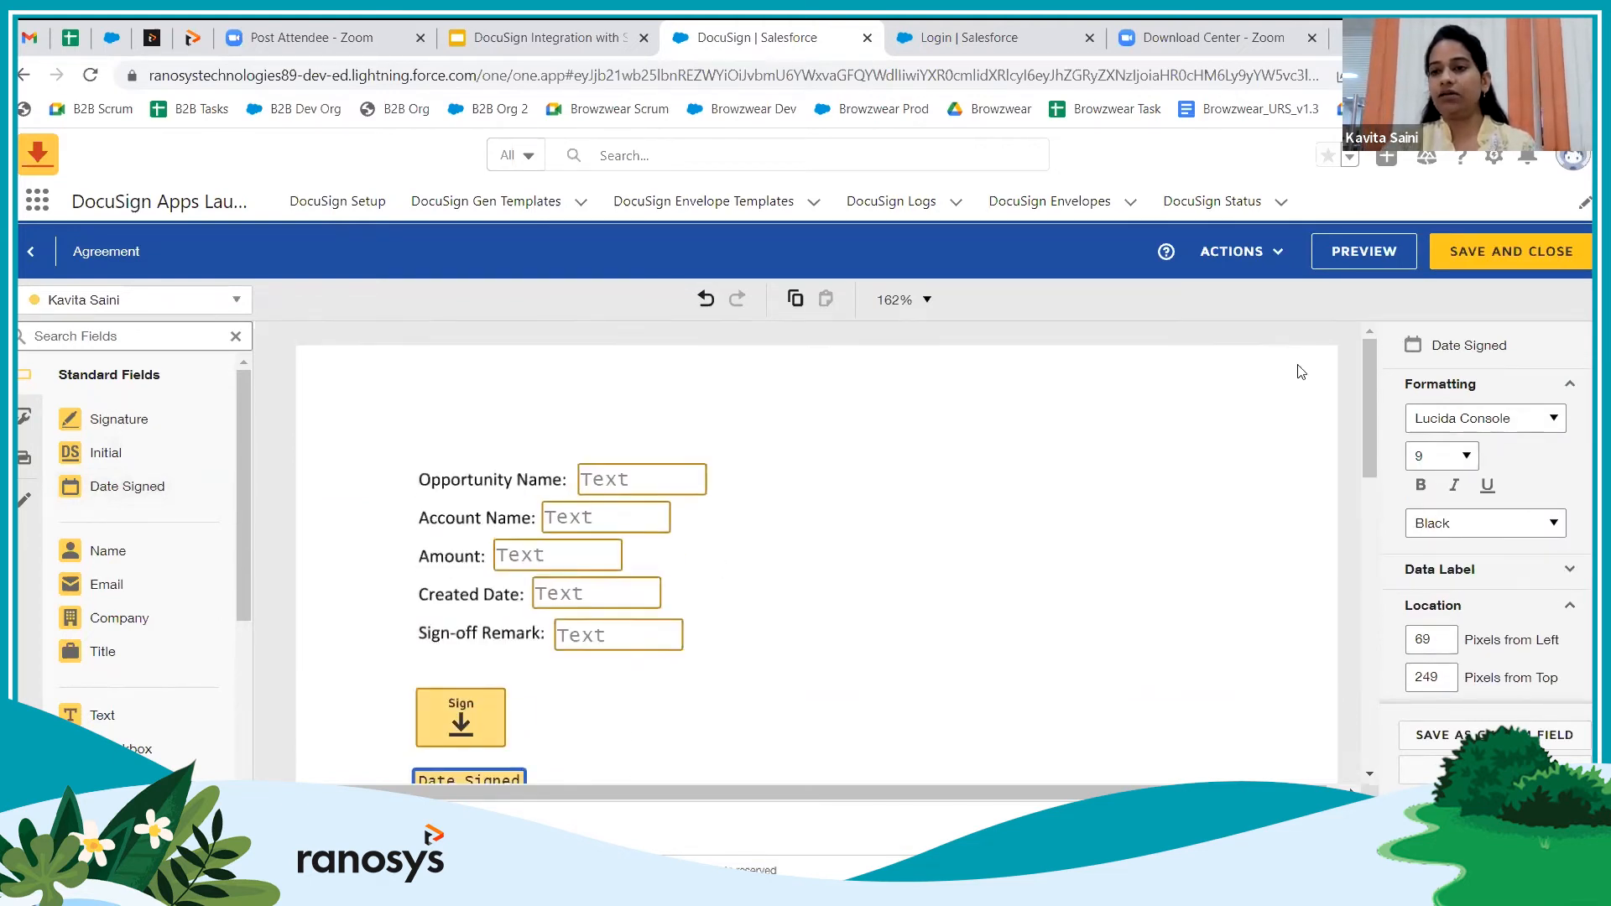
{"action": "left_click", "coordinate": [1496, 251]}
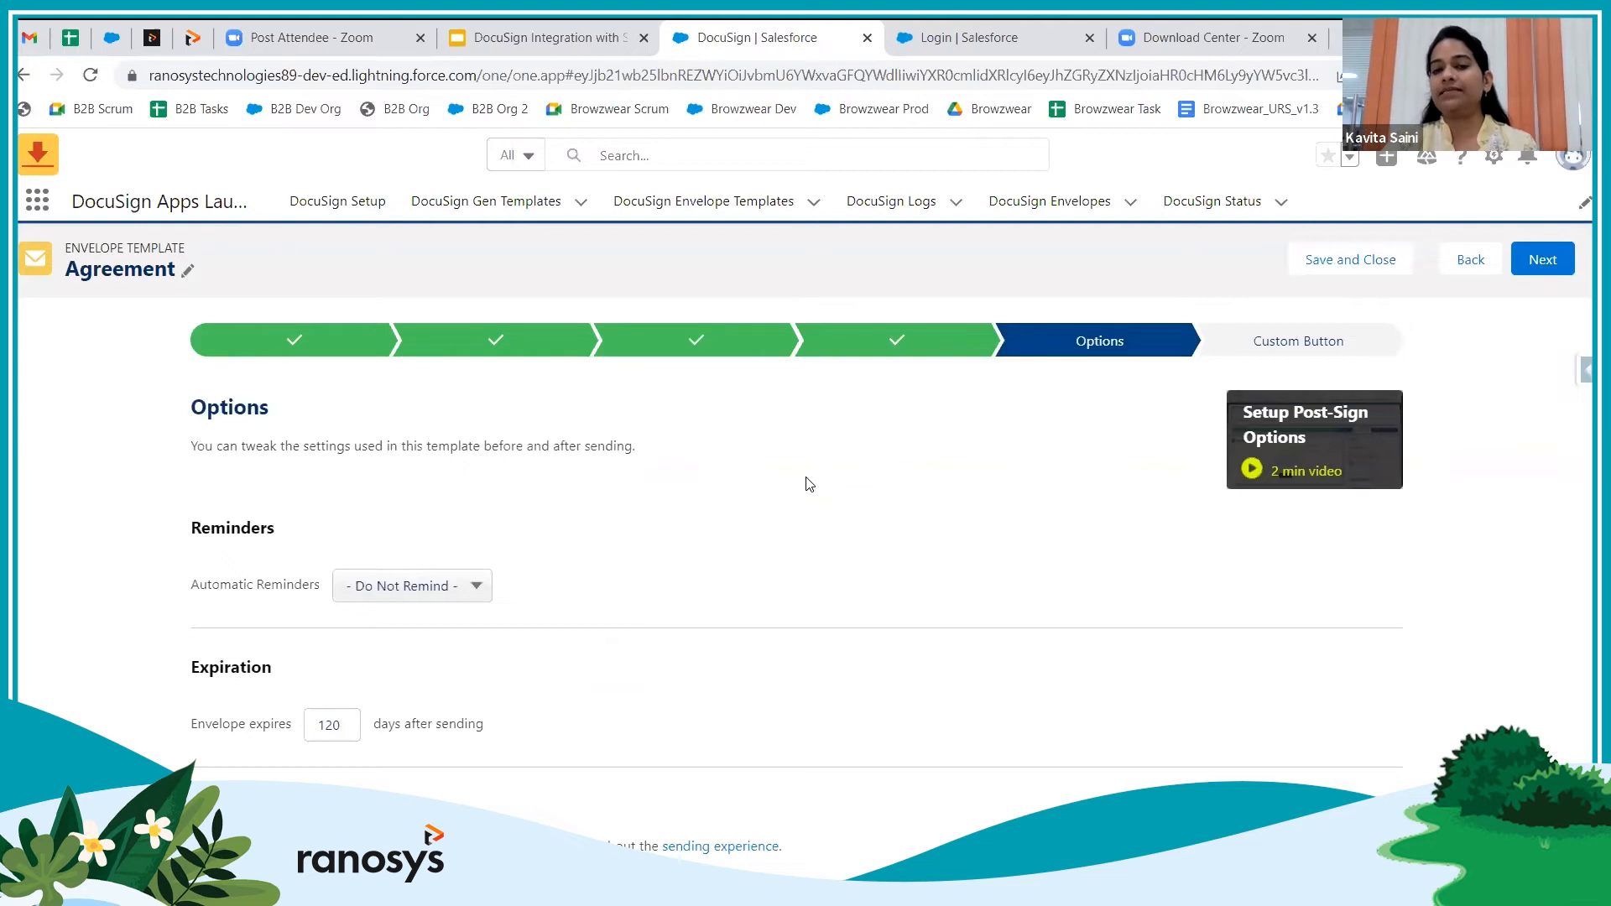
Set Automatic Reminders back to Do Not Remind and keep envelope expiry at 120 days
{"action": "left_click", "coordinate": [467, 591]}
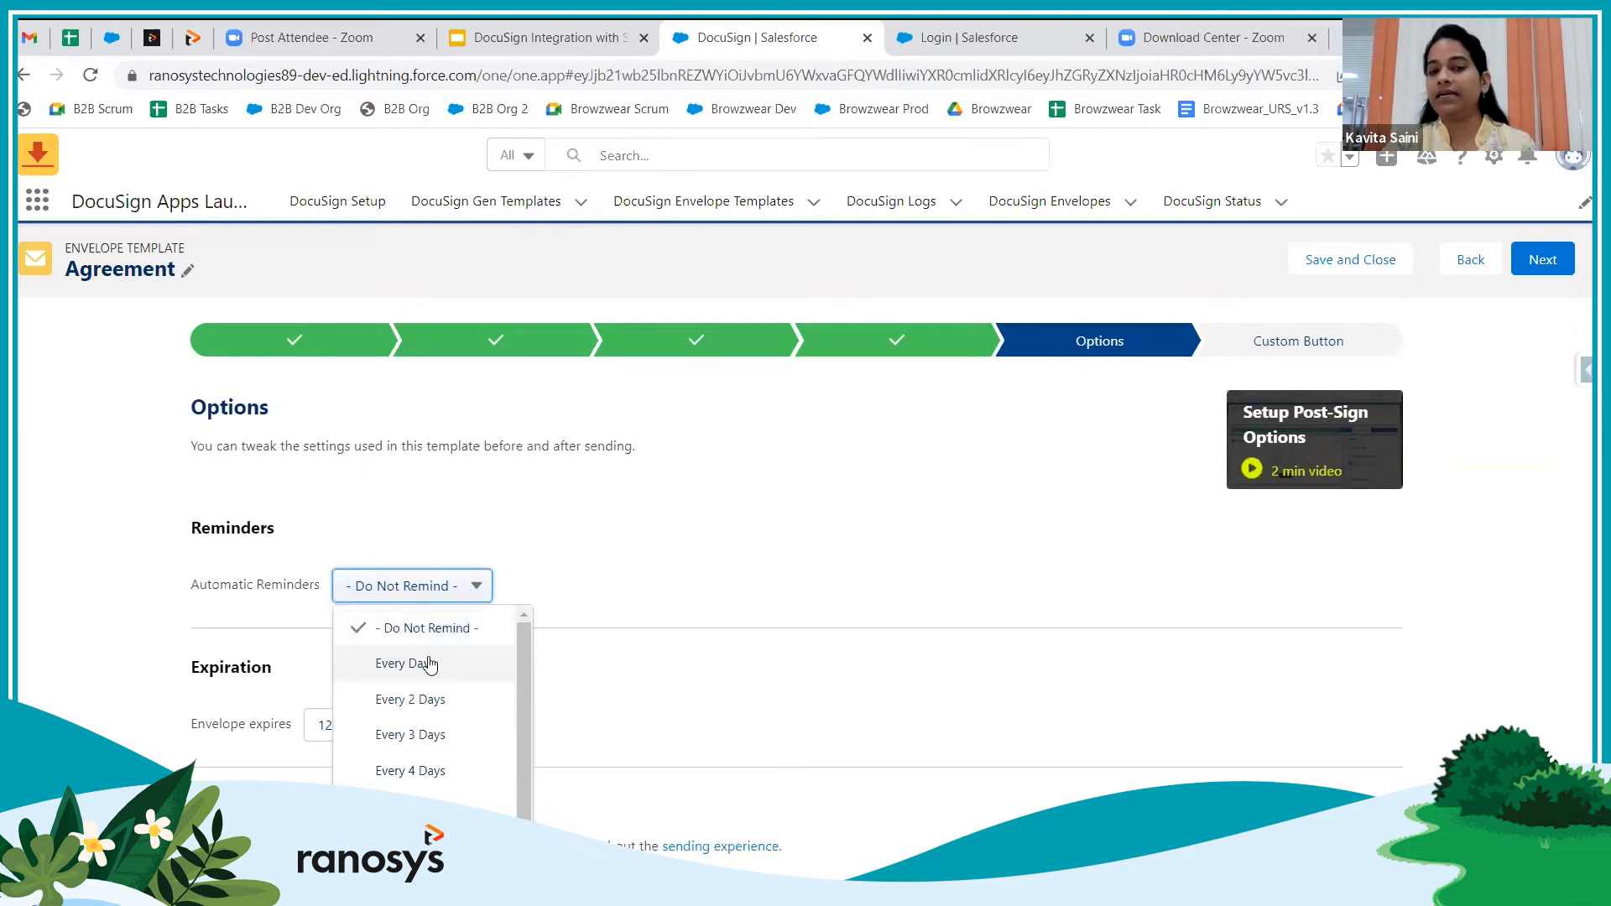
{"action": "left_click", "coordinate": [427, 663]}
{"action": "left_click", "coordinate": [423, 586]}
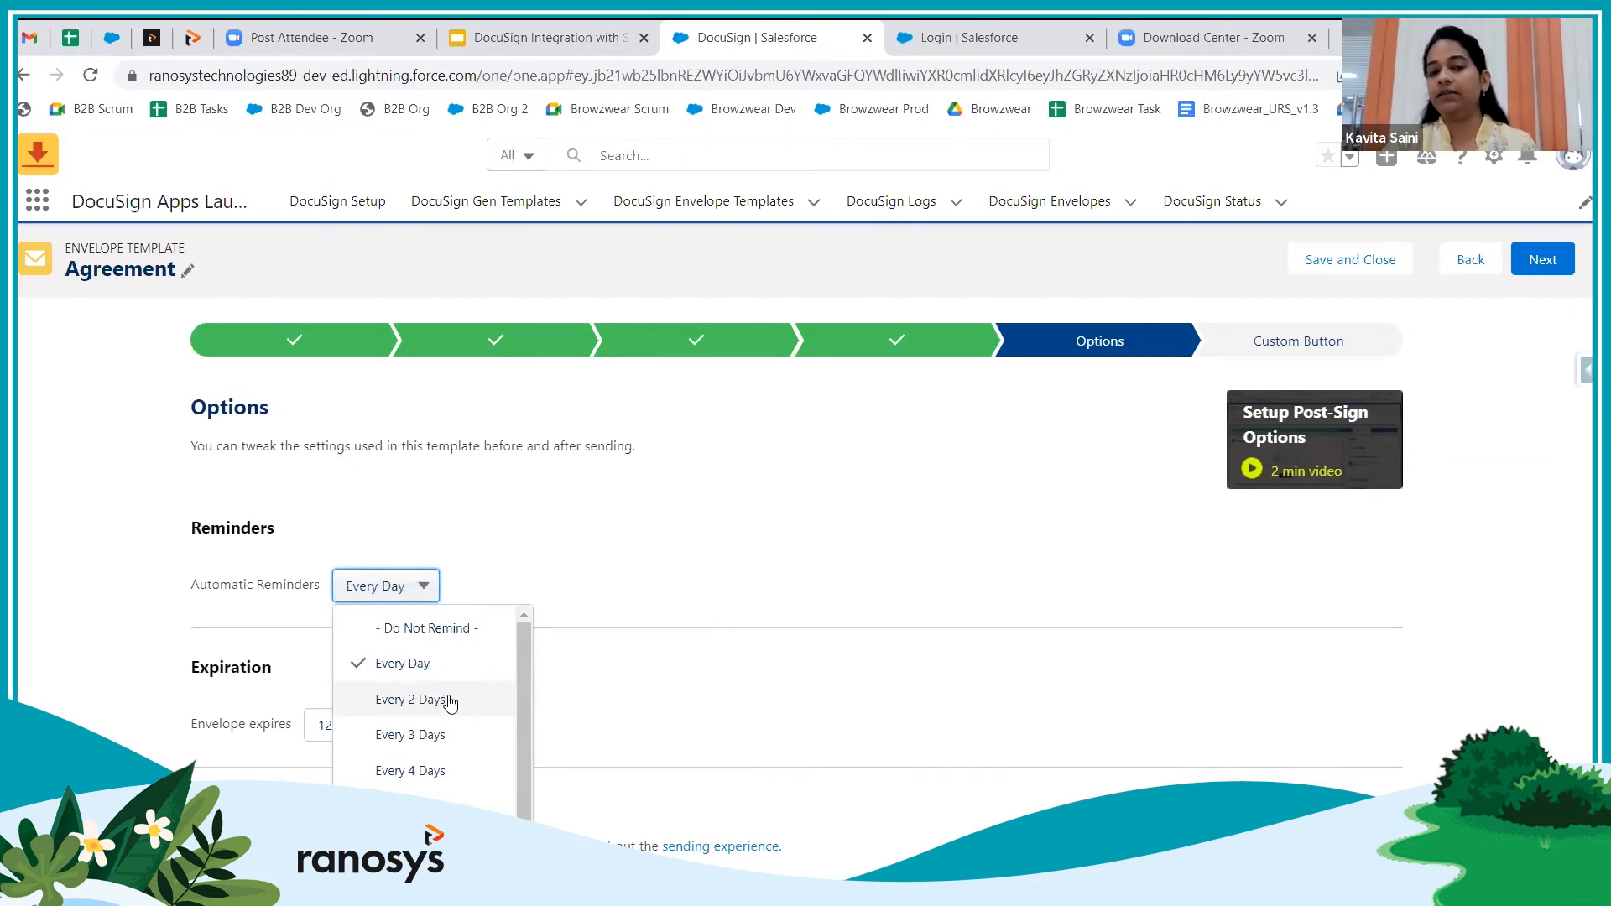
{"action": "left_click", "coordinate": [610, 597]}
{"action": "scroll", "coordinate": [541, 653], "scroll_direction": "down", "scroll_amount": 2}
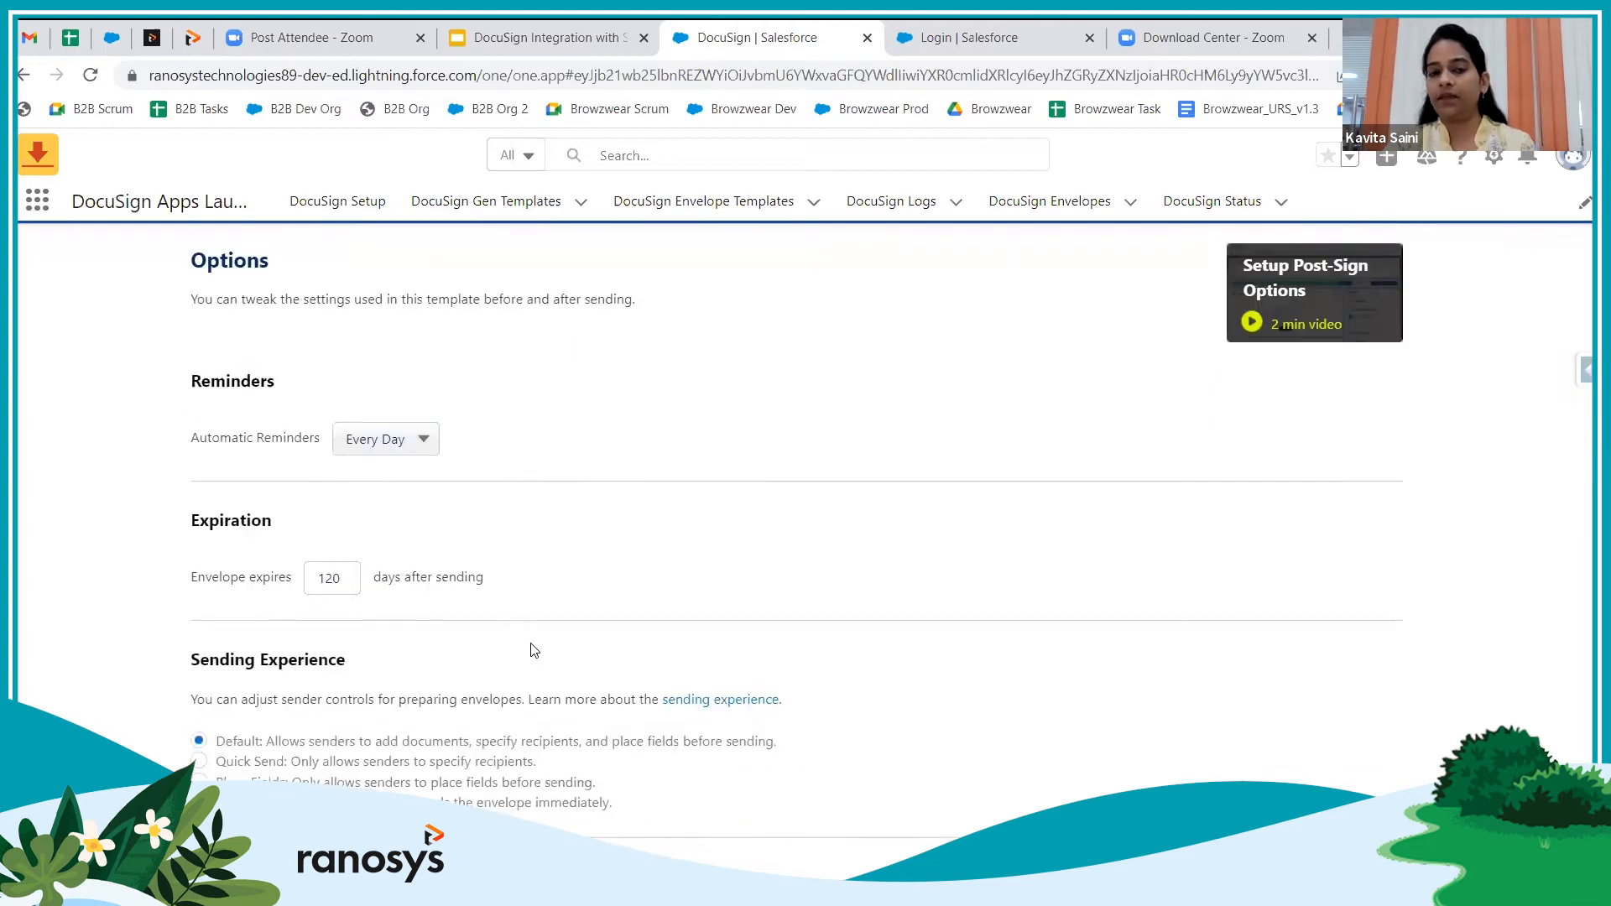
{"action": "scroll", "coordinate": [533, 650], "scroll_direction": "down", "scroll_amount": 1}
{"action": "left_click", "coordinate": [434, 376]}
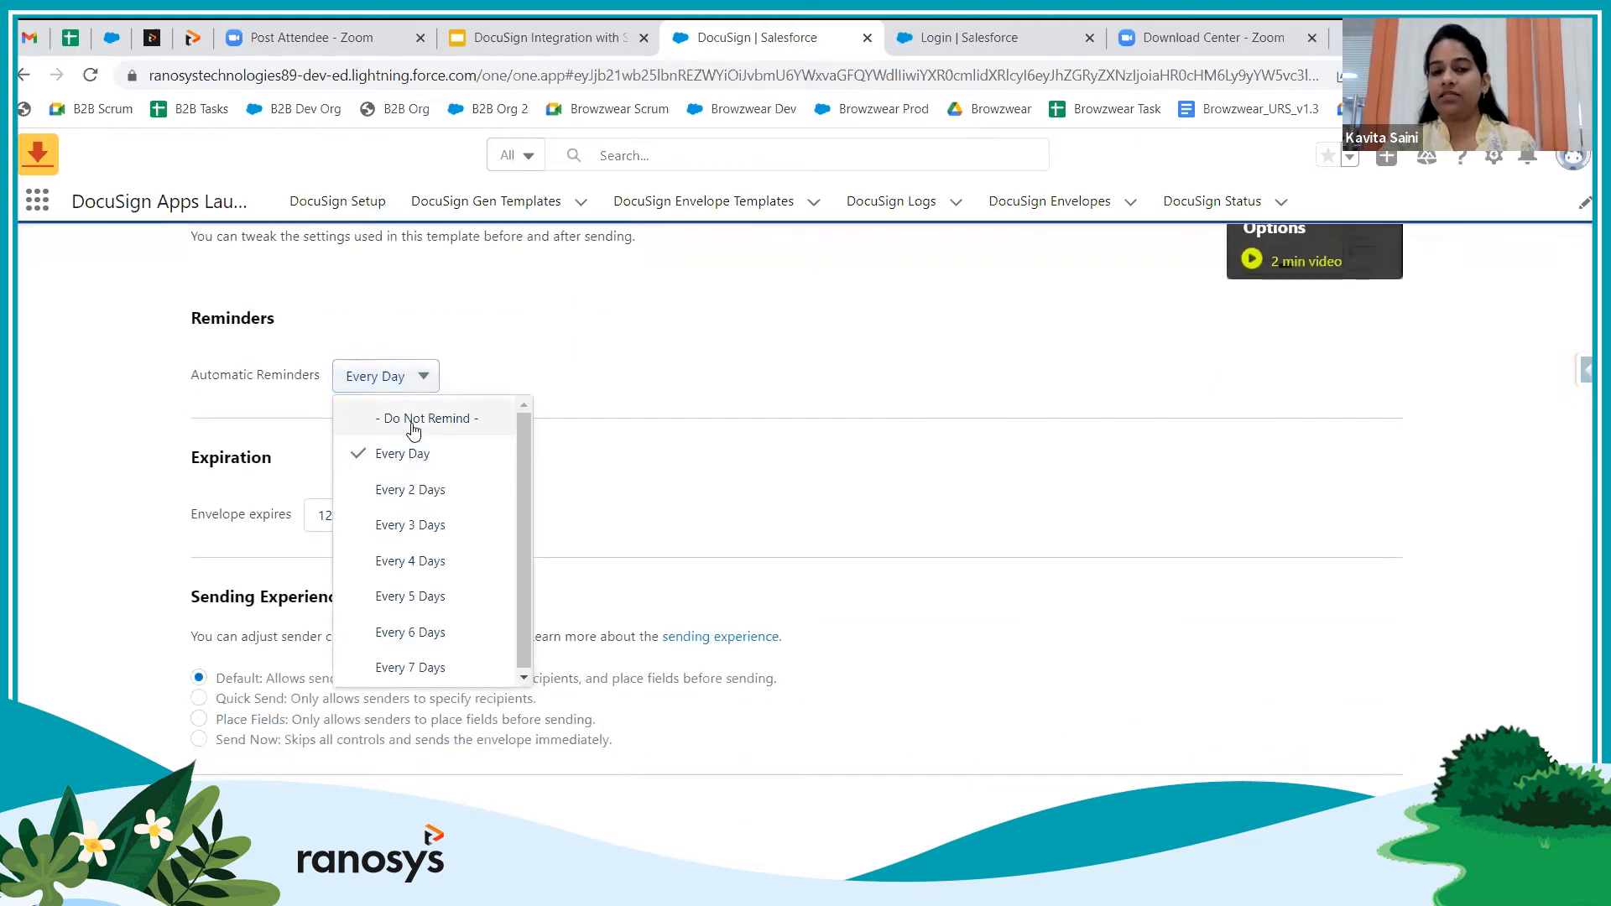
{"action": "left_click", "coordinate": [412, 424]}
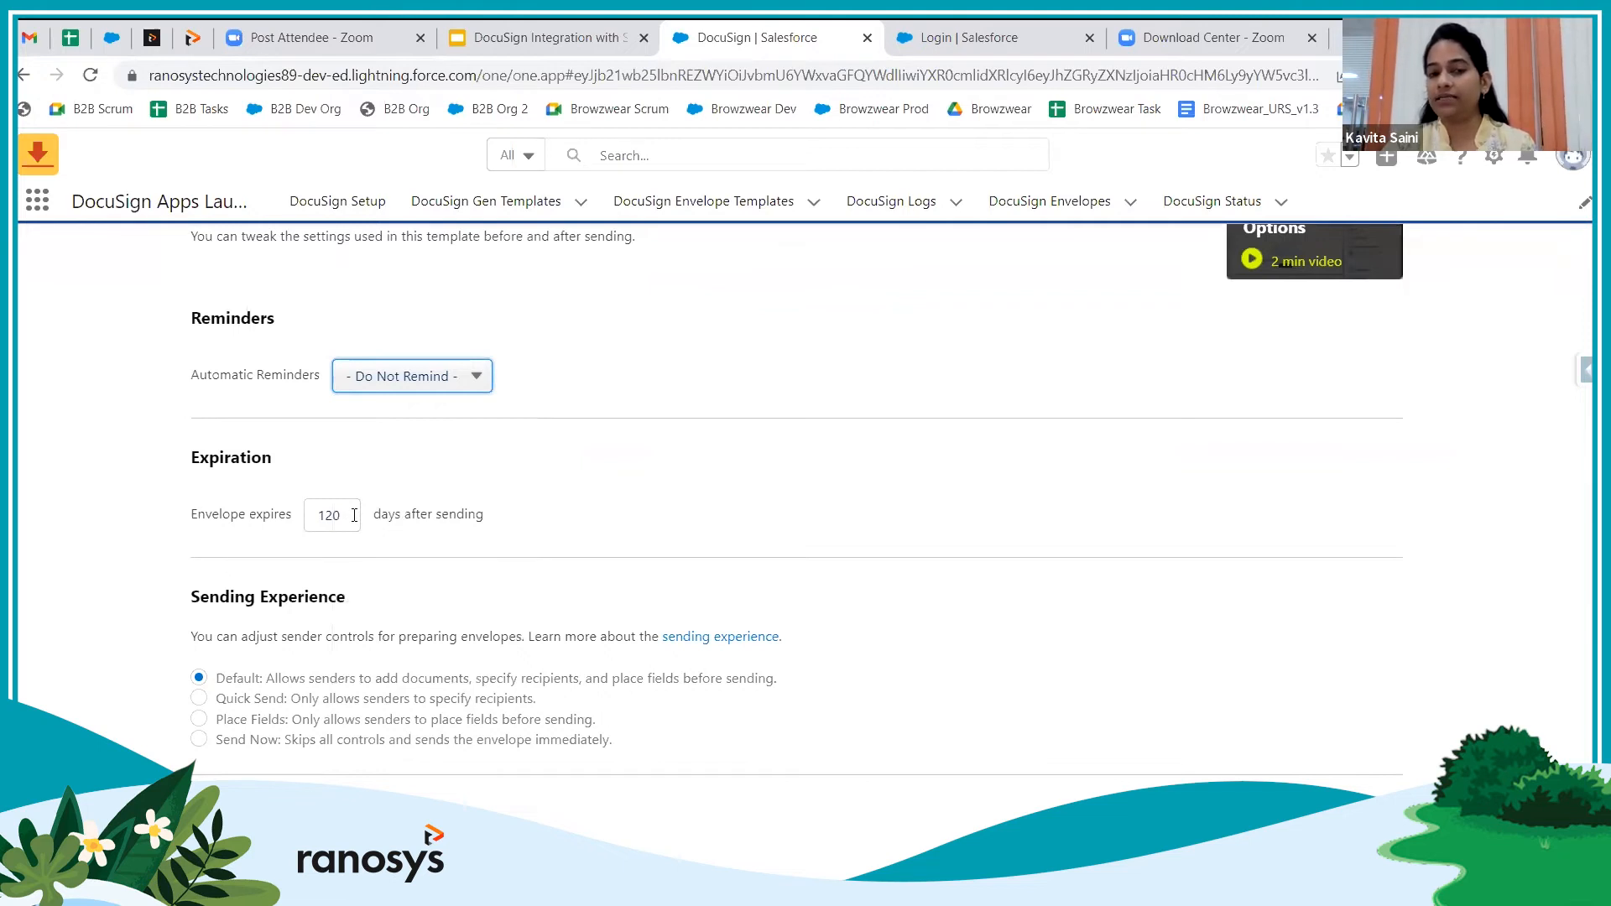
{"action": "left_click_drag", "start_coordinate": [354, 515], "coordinate": [320, 510]}
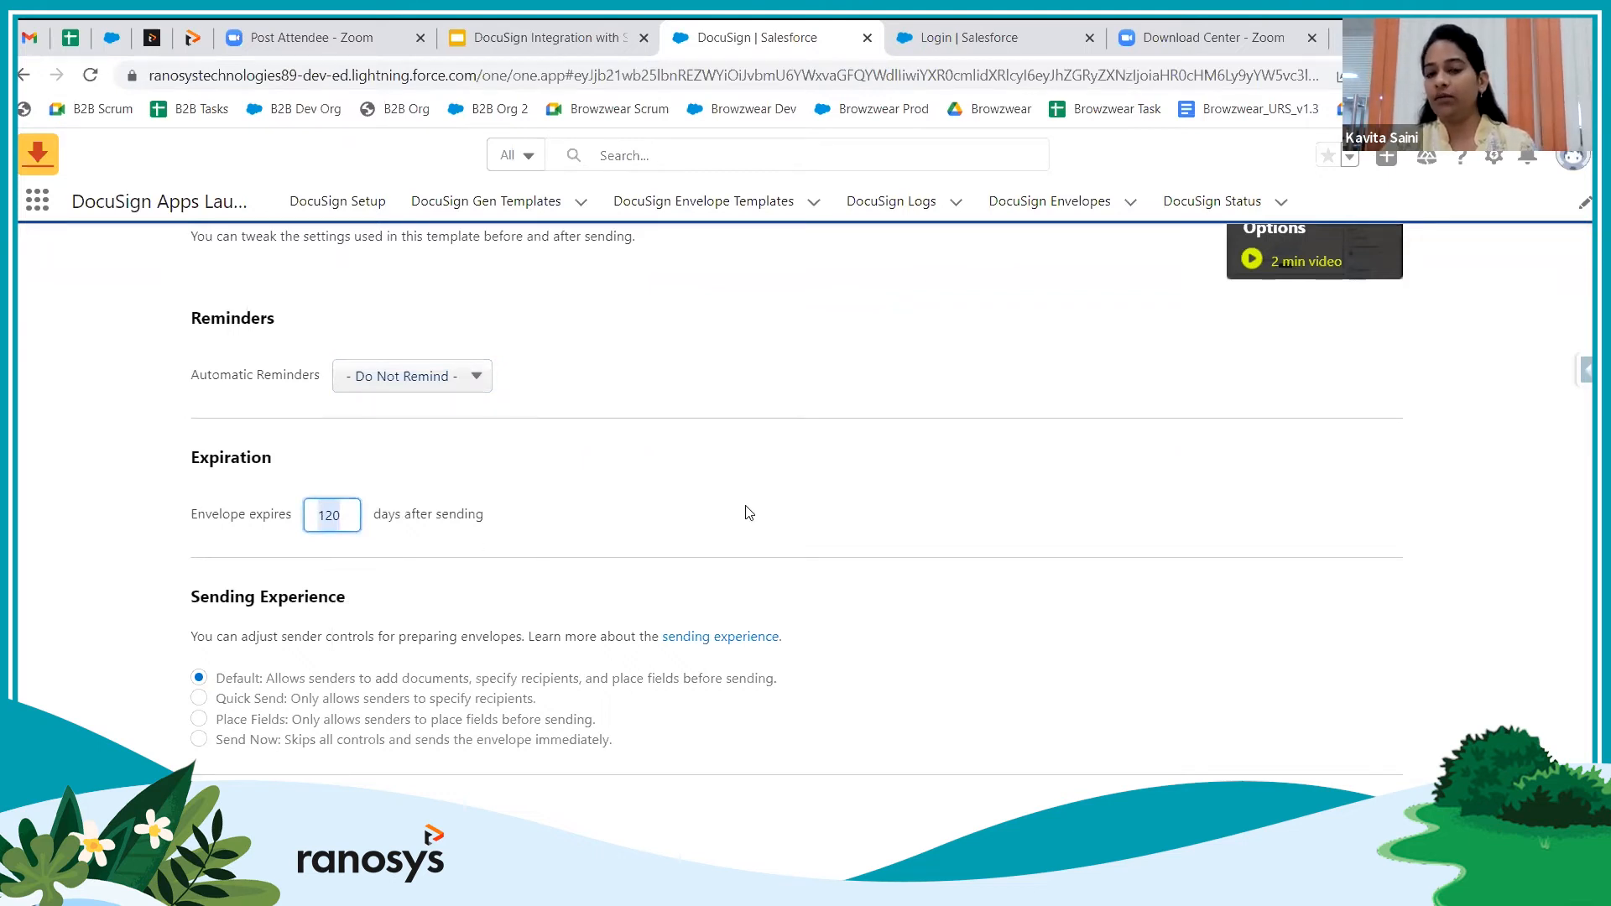
Scroll down to Document Writeback and Field Updates, highlighting the Field Updates heading
{"action": "scroll", "coordinate": [810, 487], "scroll_direction": "down", "scroll_amount": 3}
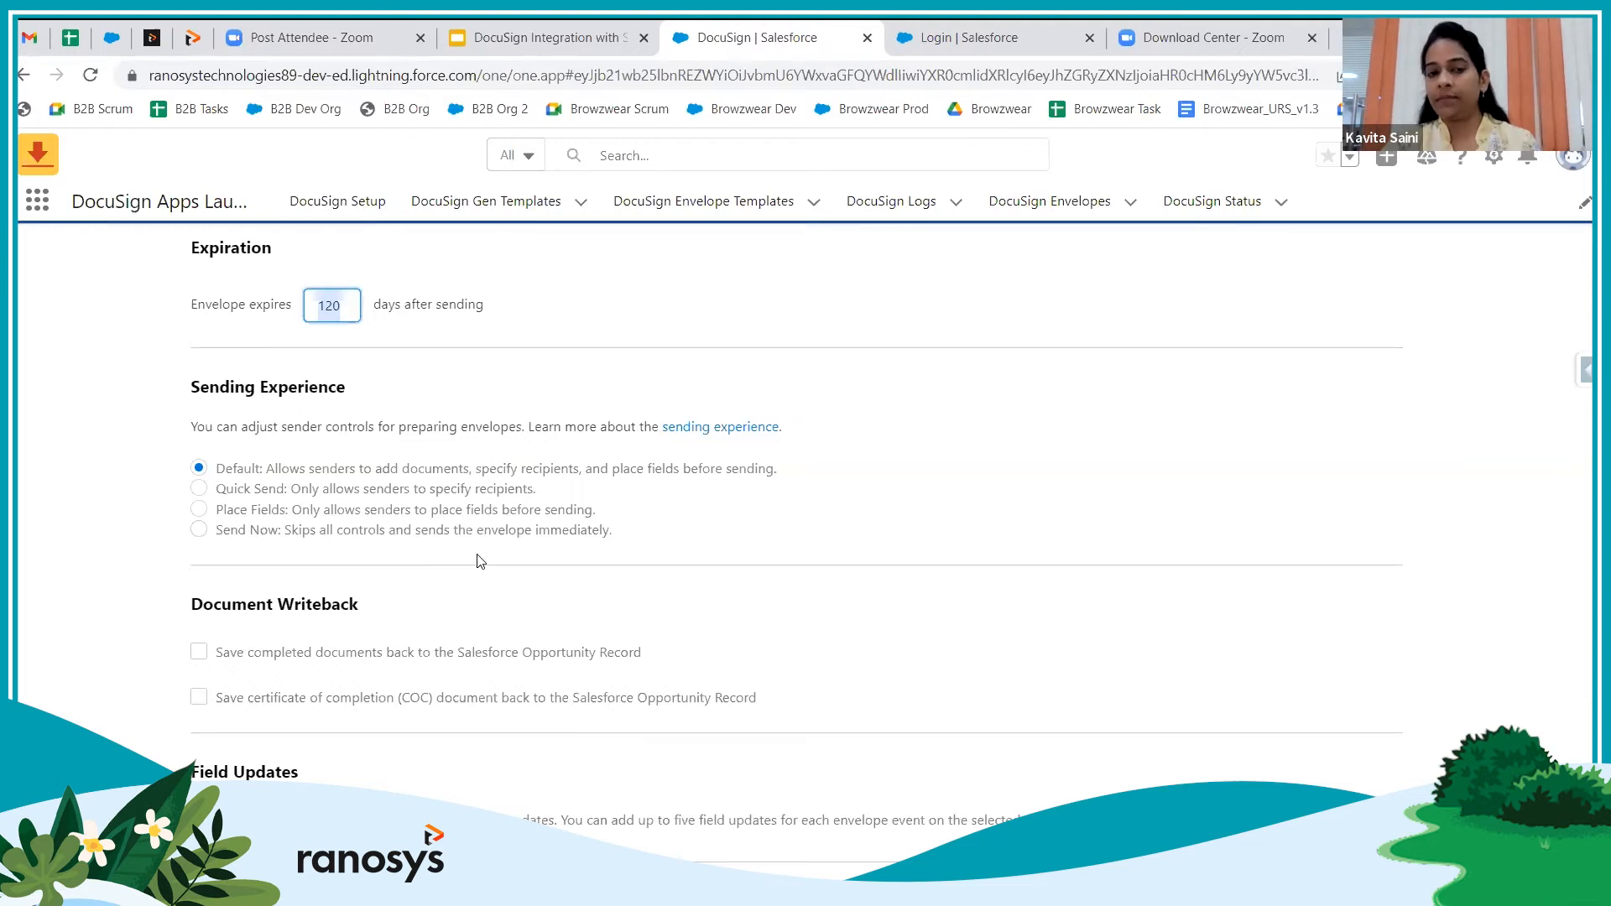
{"action": "scroll", "coordinate": [478, 561], "scroll_direction": "down", "scroll_amount": 2}
{"action": "scroll", "coordinate": [480, 560], "scroll_direction": "down", "scroll_amount": 2}
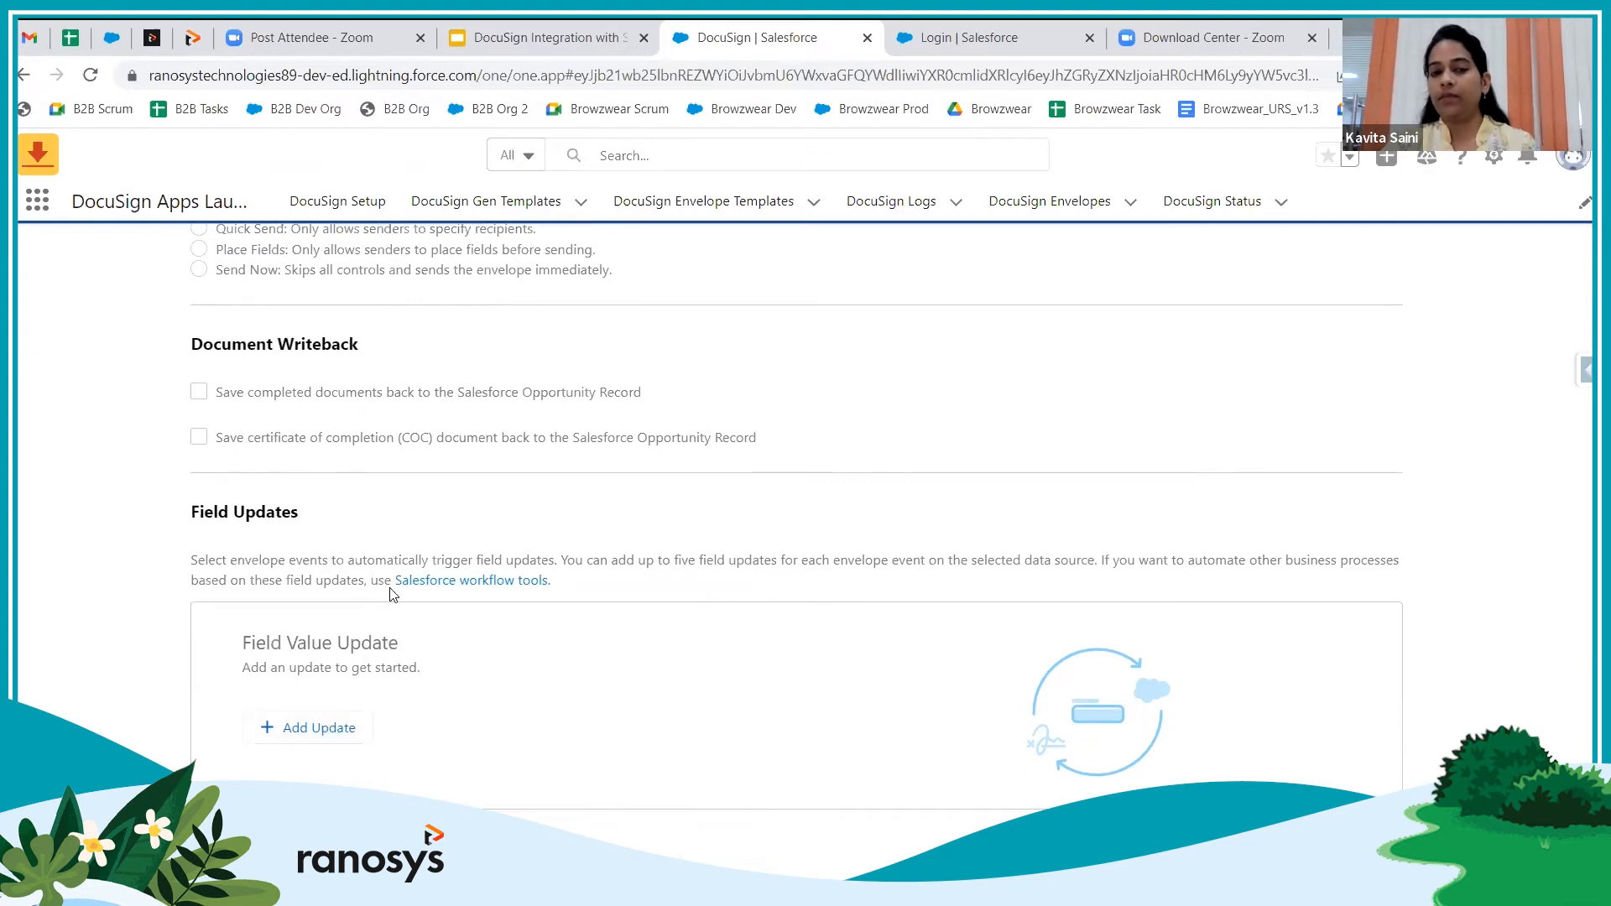
{"action": "left_click_drag", "start_coordinate": [188, 514], "coordinate": [316, 507]}
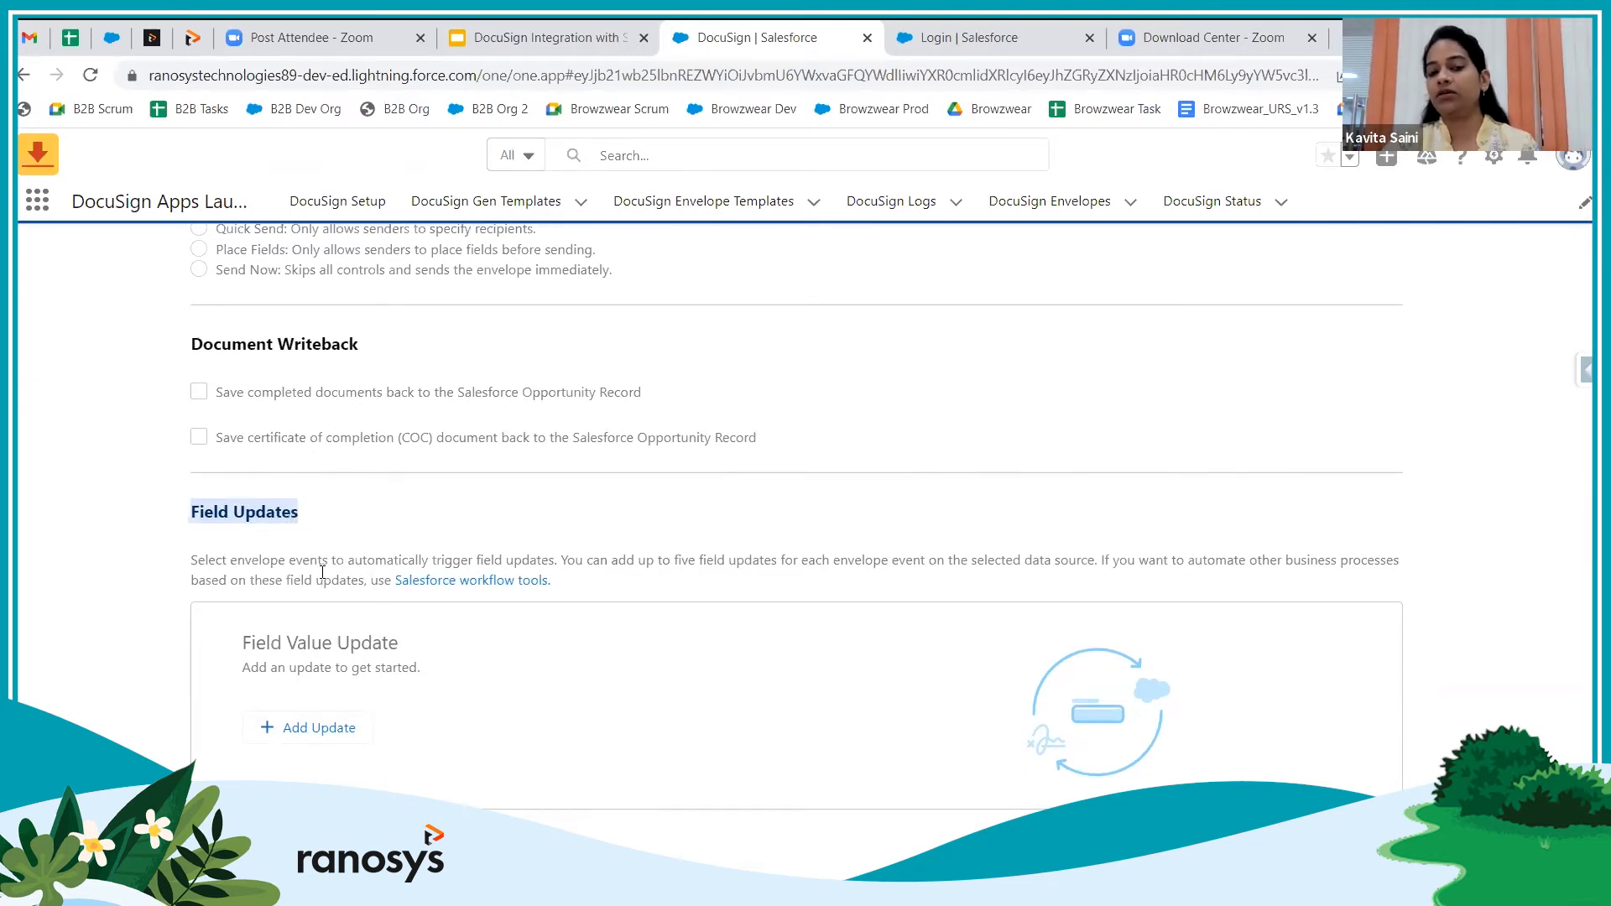
Add a Field Updates row triggered by the Envelope Completed event
{"action": "left_click", "coordinate": [320, 727]}
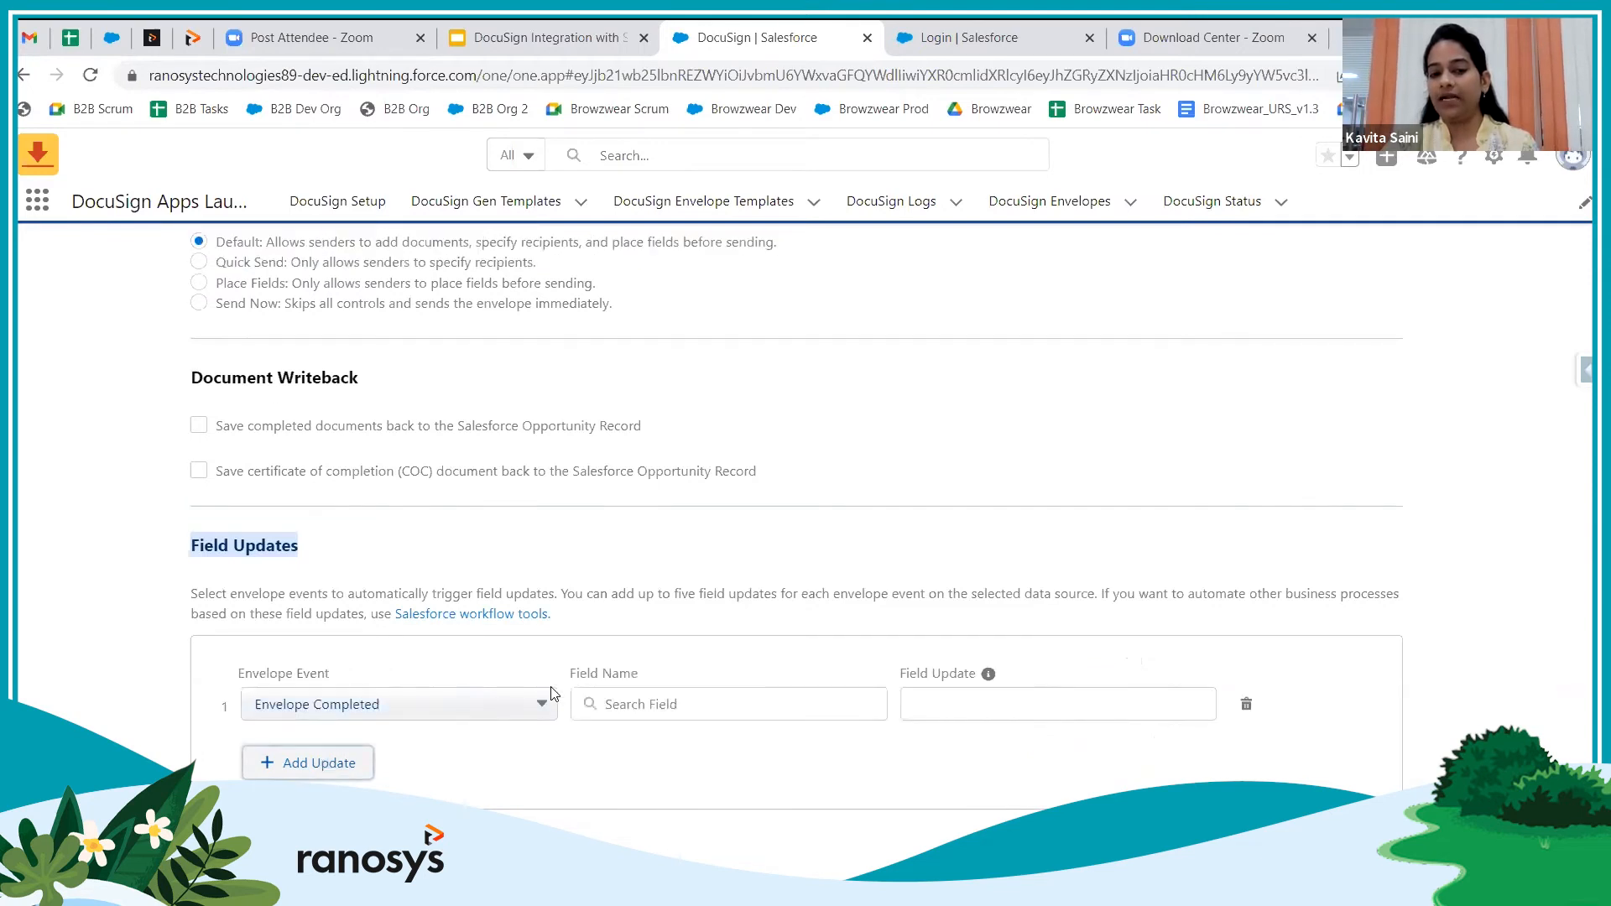
{"action": "left_click", "coordinate": [522, 710]}
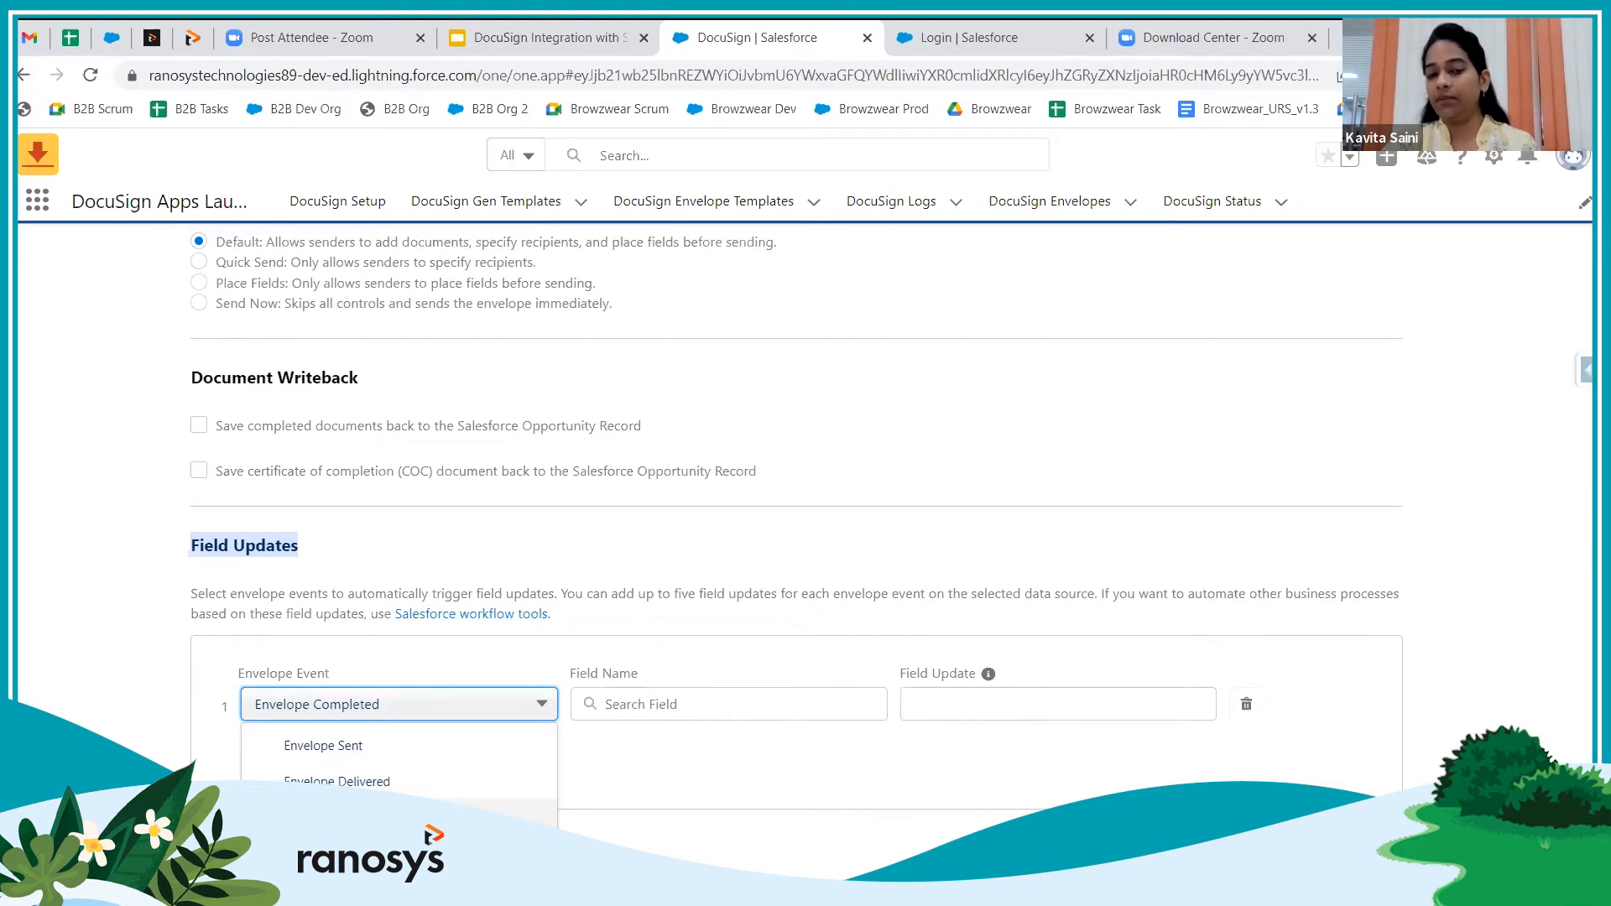
{"action": "left_click", "coordinate": [645, 782]}
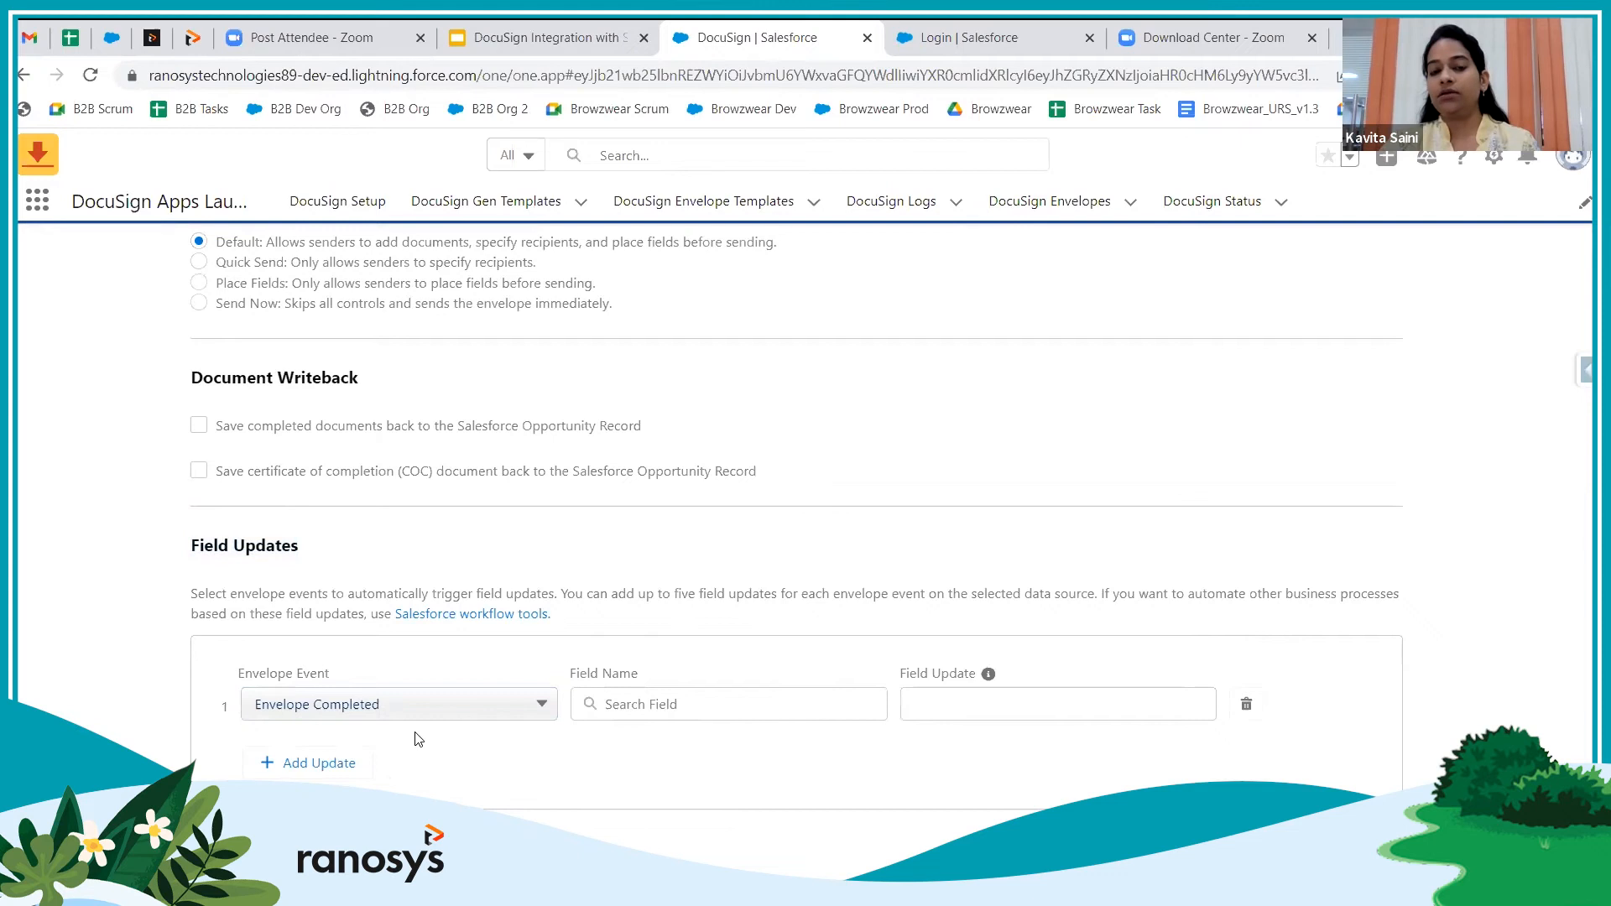
{"action": "left_click", "coordinate": [430, 701]}
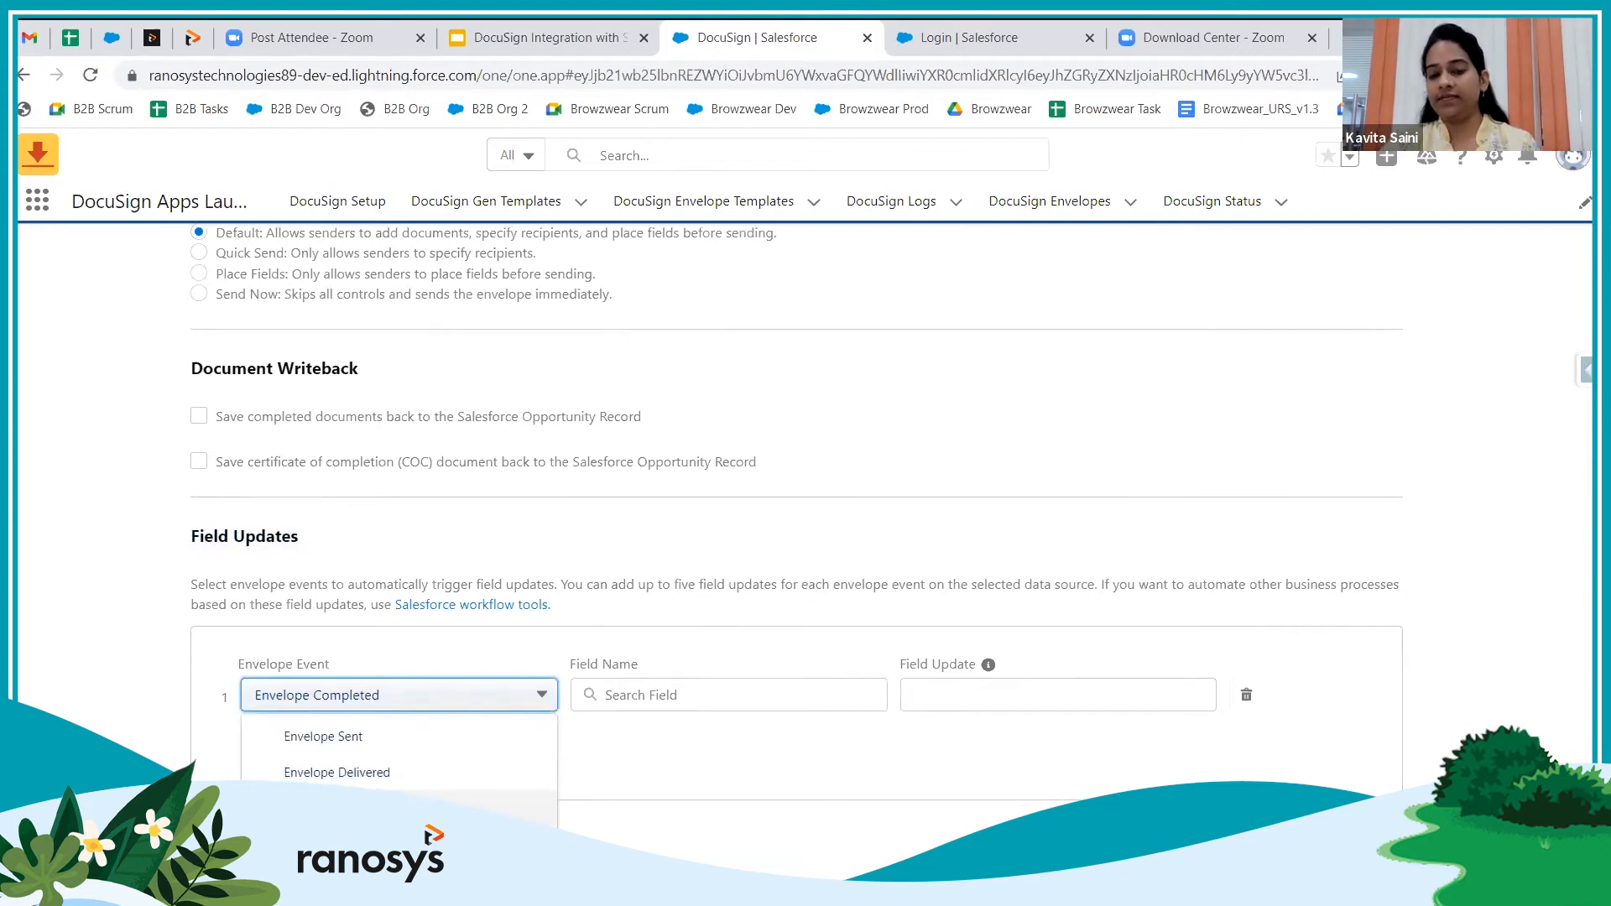
{"action": "left_click", "coordinate": [593, 753]}
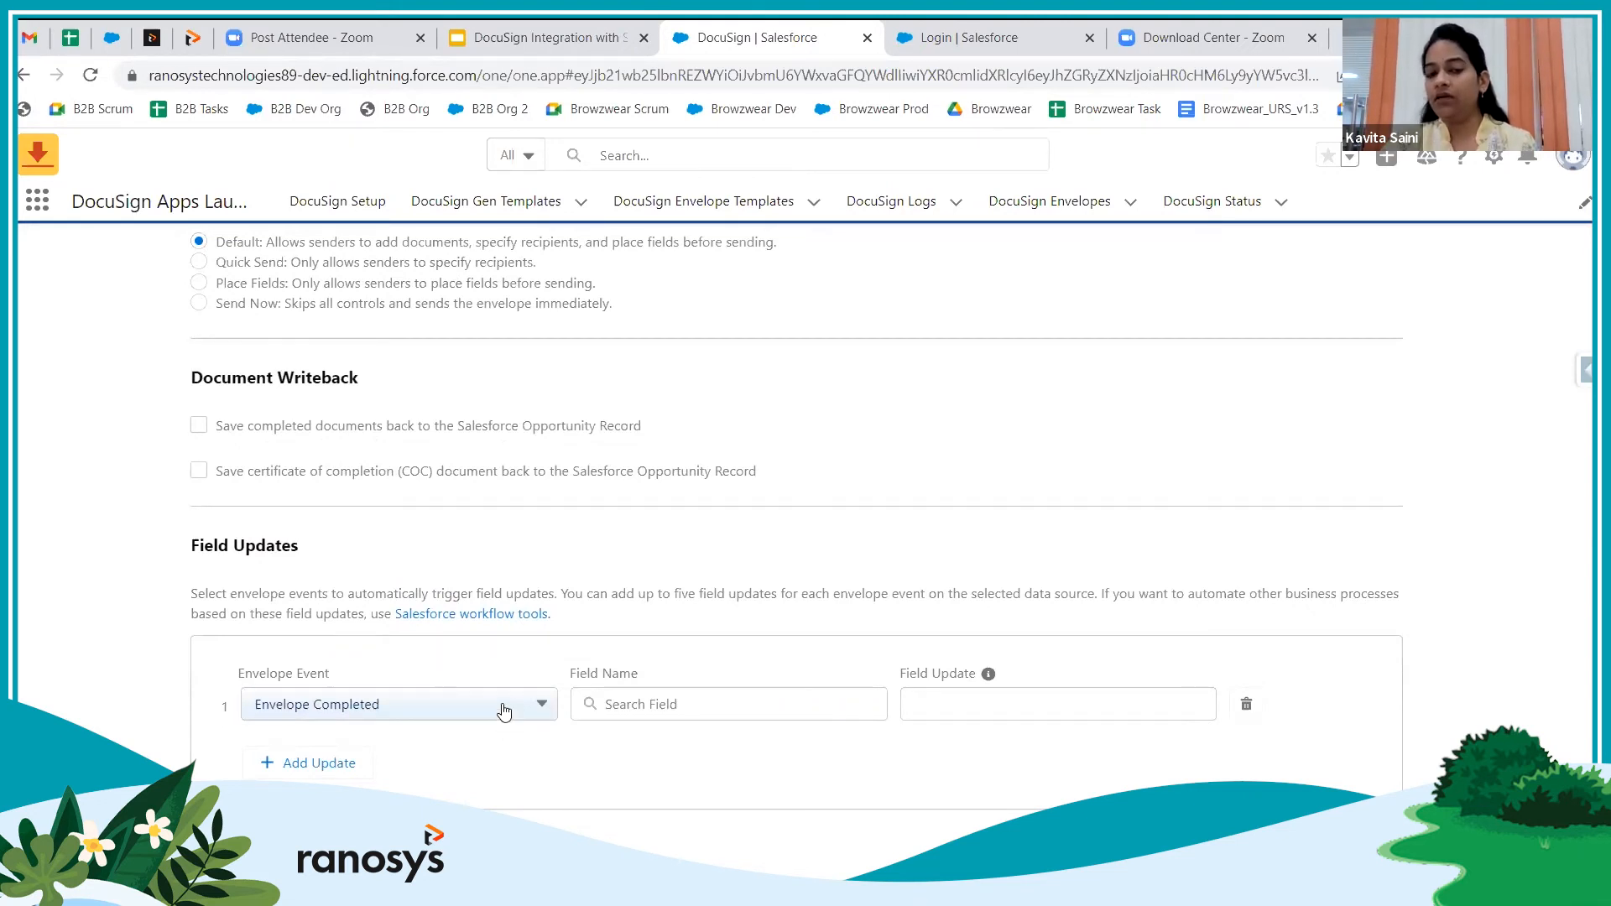
{"action": "left_click", "coordinate": [470, 705]}
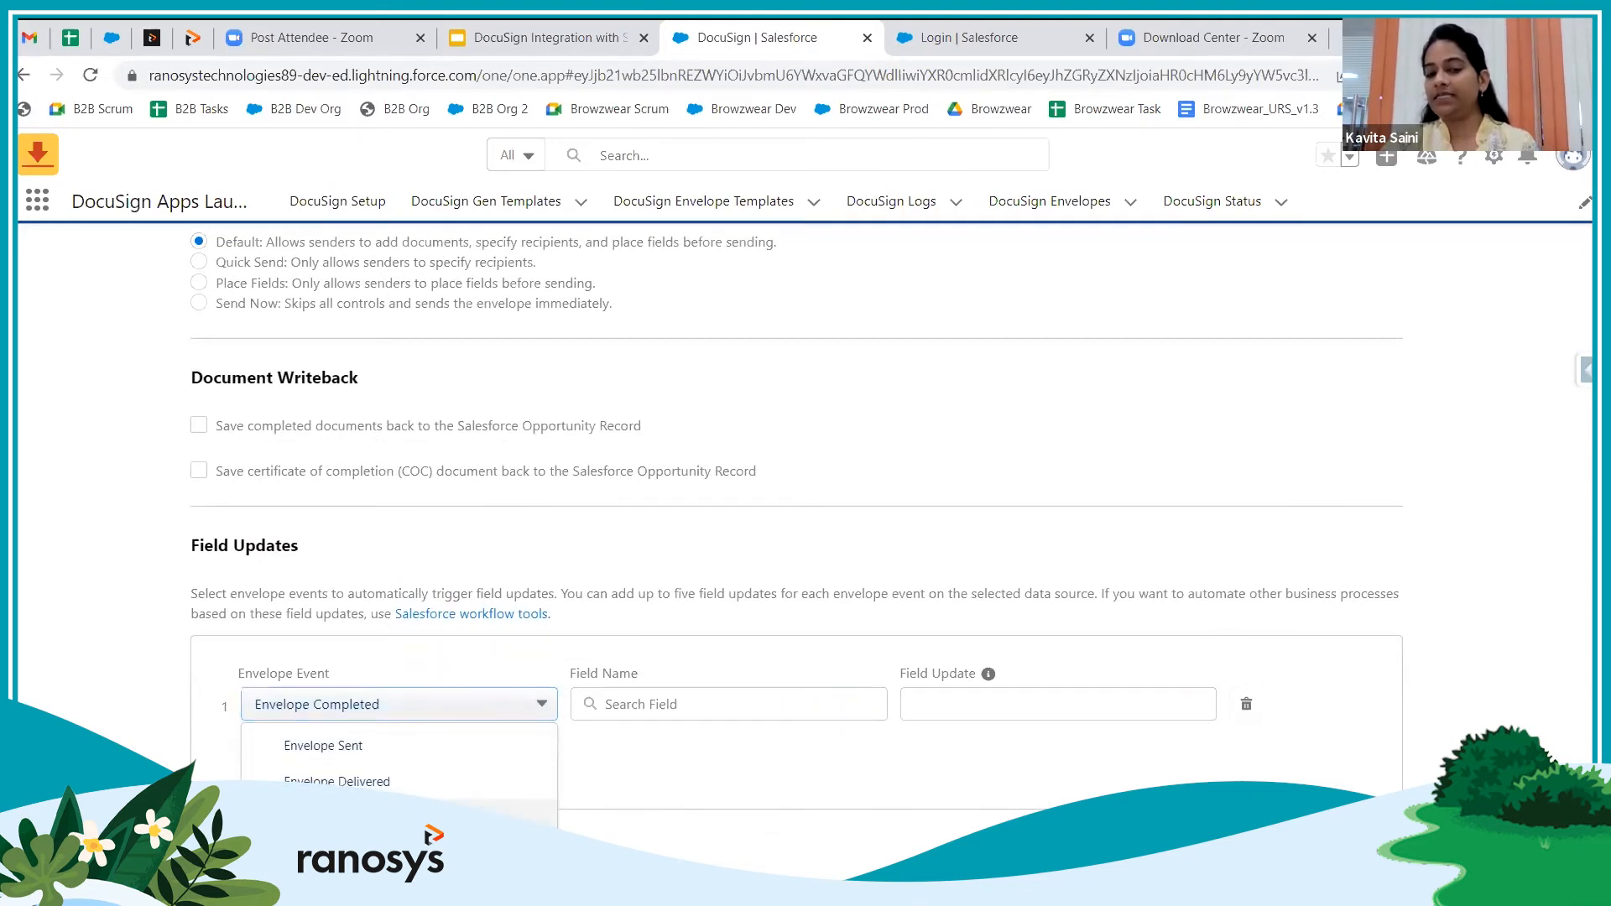
{"action": "left_click", "coordinate": [420, 819]}
Make the row update the Stage field to Closed Won
{"action": "left_click", "coordinate": [750, 705]}
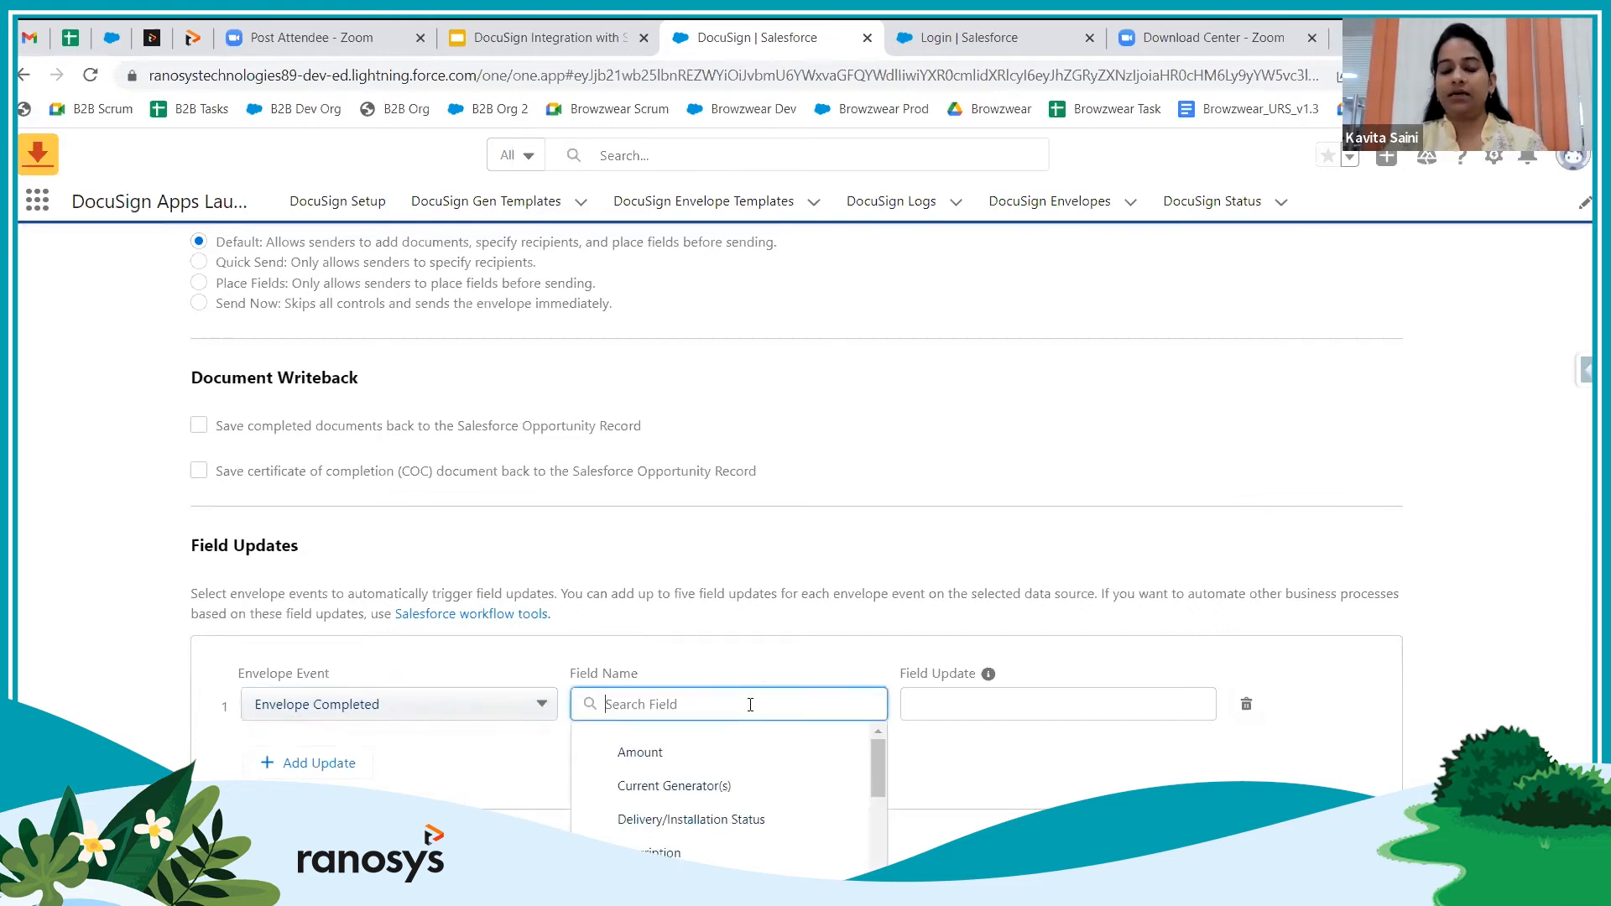
{"action": "type", "text": "stage"}
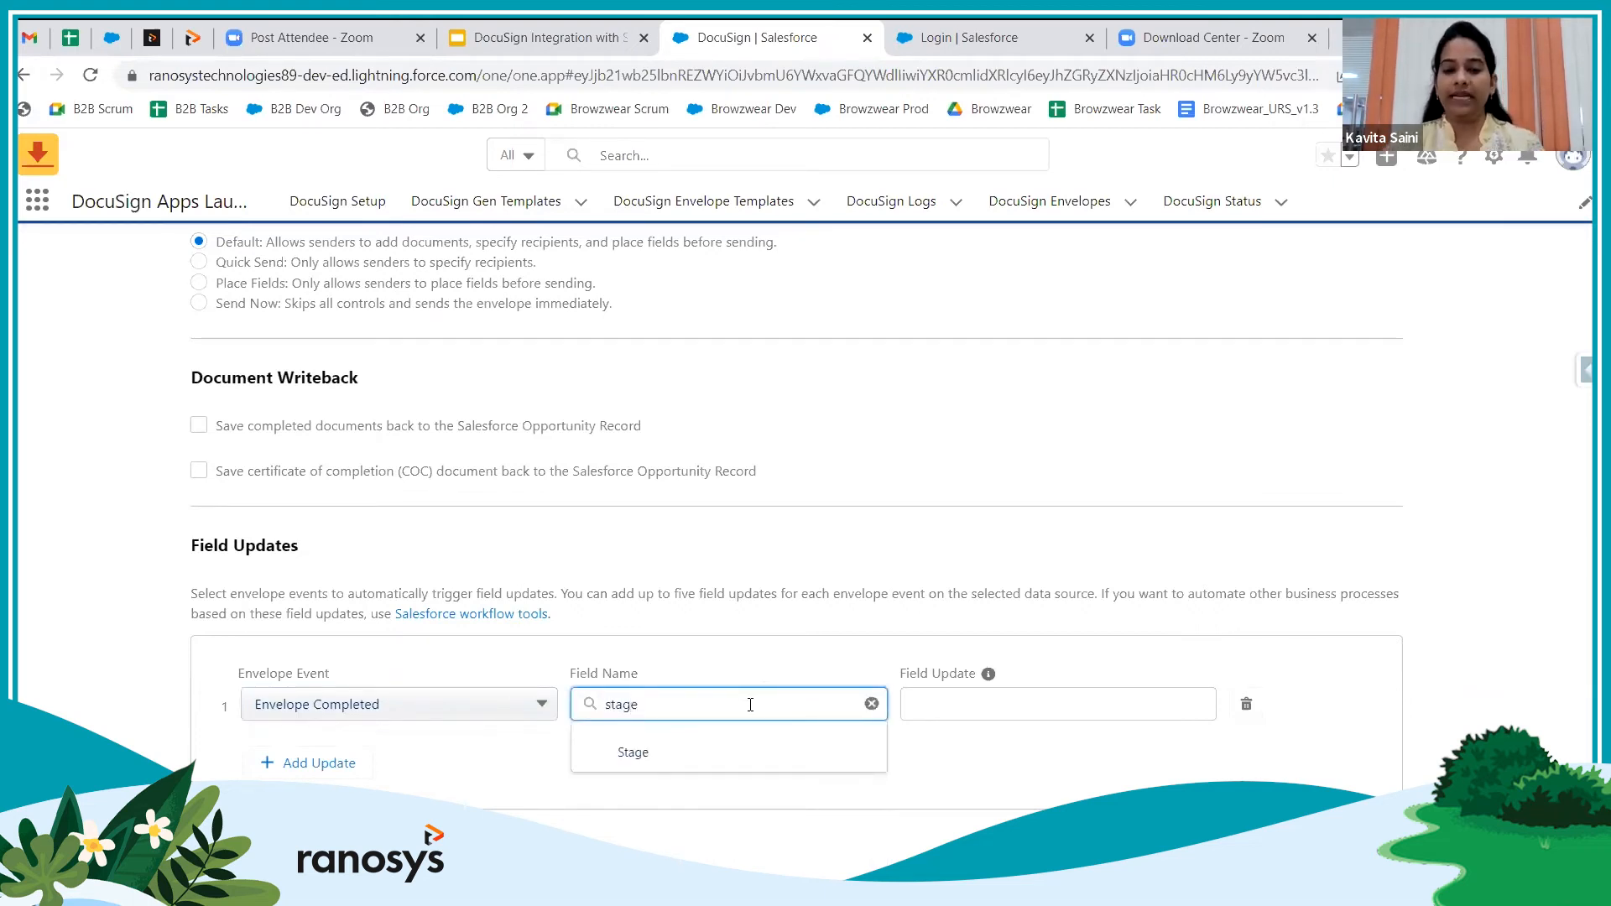
{"action": "left_click", "coordinate": [653, 753]}
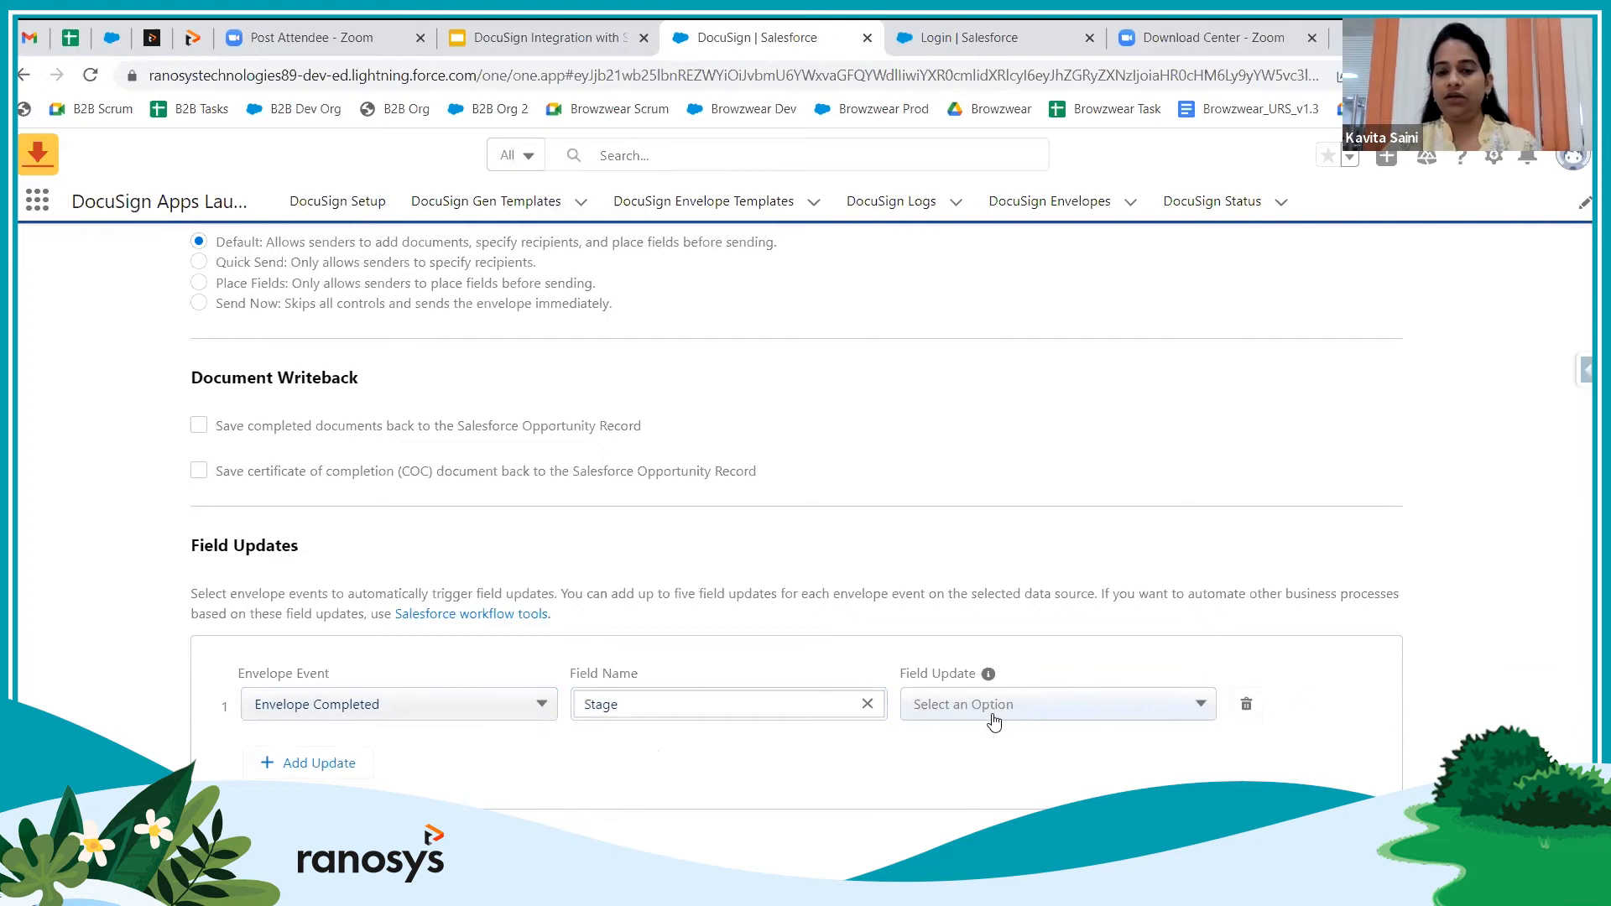
{"action": "left_click", "coordinate": [1095, 709]}
{"action": "scroll", "coordinate": [1079, 790], "scroll_direction": "down", "scroll_amount": 1}
{"action": "scroll", "coordinate": [1080, 791], "scroll_direction": "down", "scroll_amount": 1}
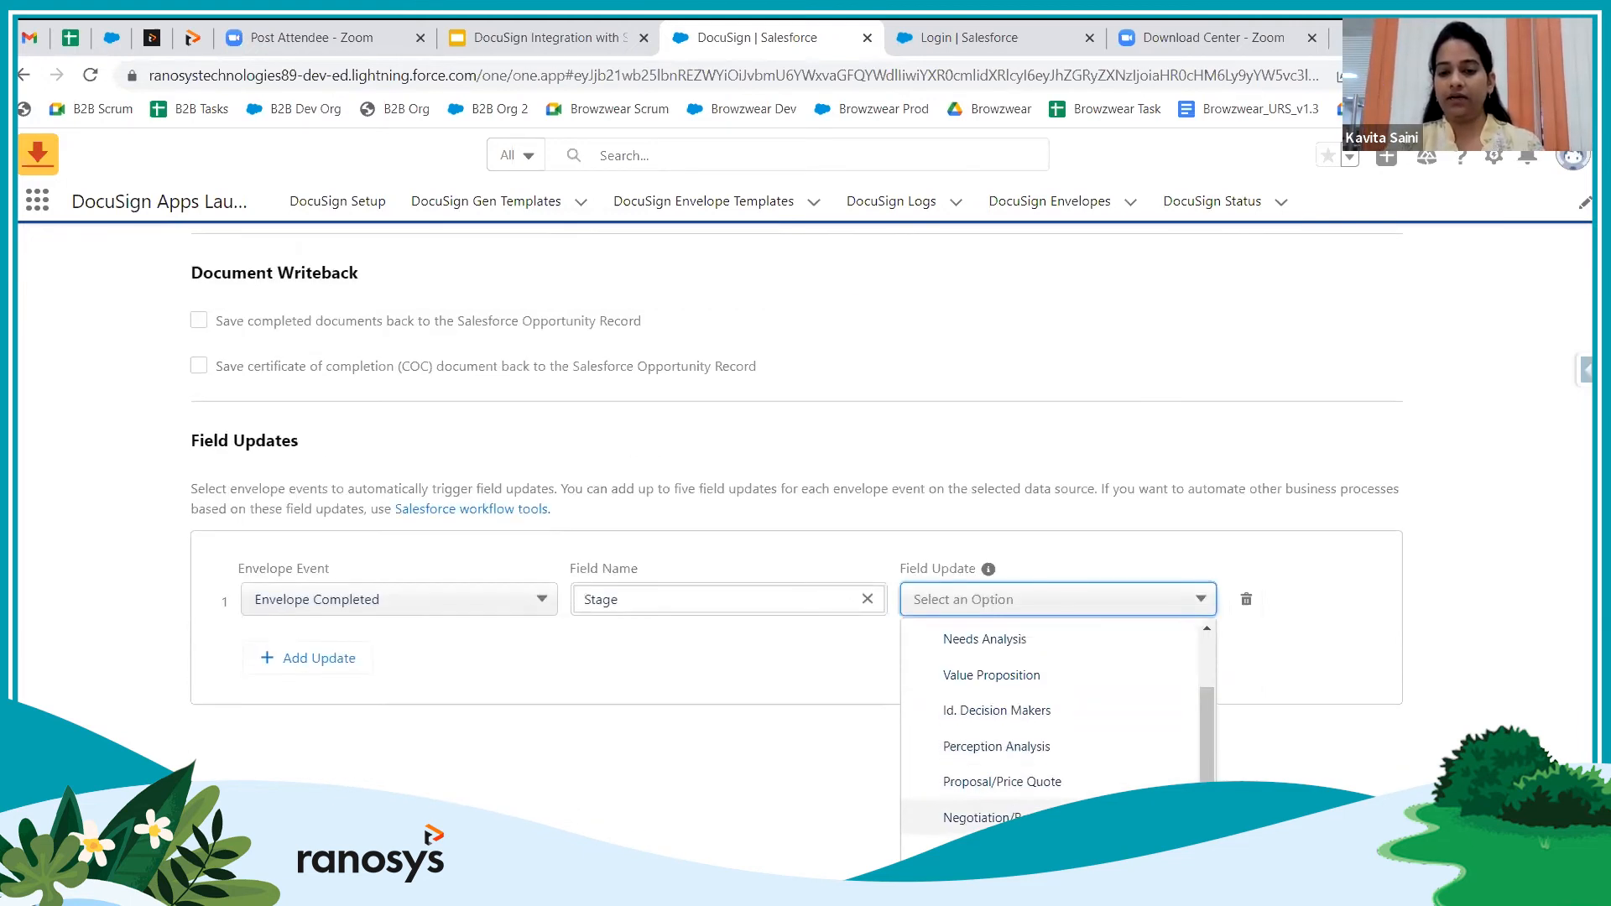
{"action": "left_click", "coordinate": [982, 851]}
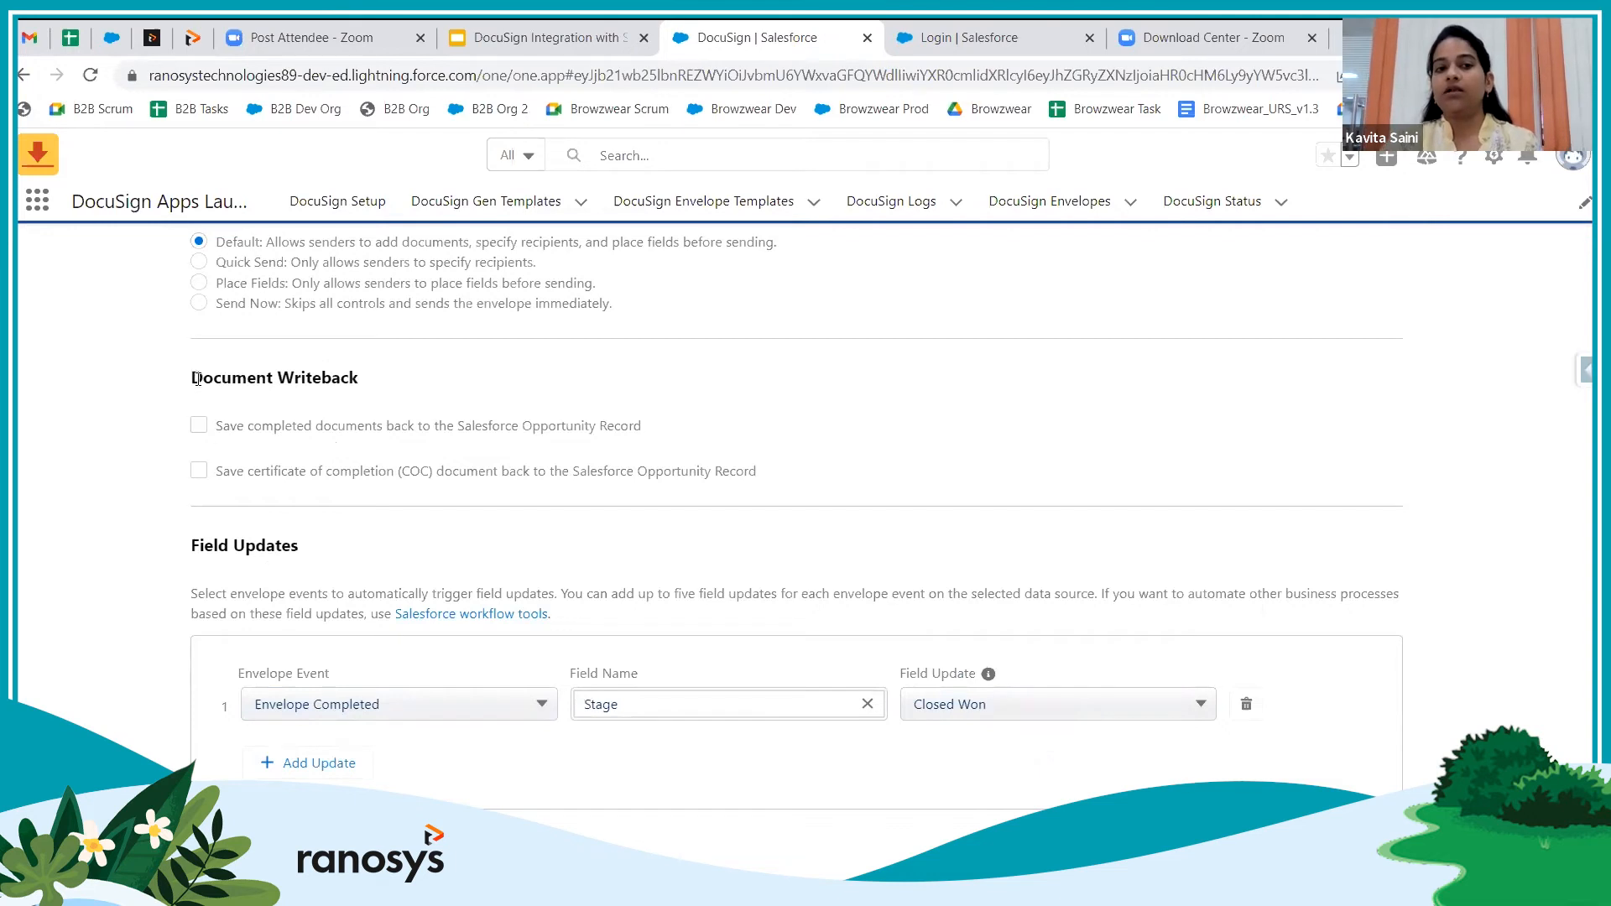
Tick Save completed documents and Combine into one PDF, with filename Email Subject + Envelope Status + .pdf
{"action": "left_click_drag", "start_coordinate": [194, 379], "coordinate": [378, 384]}
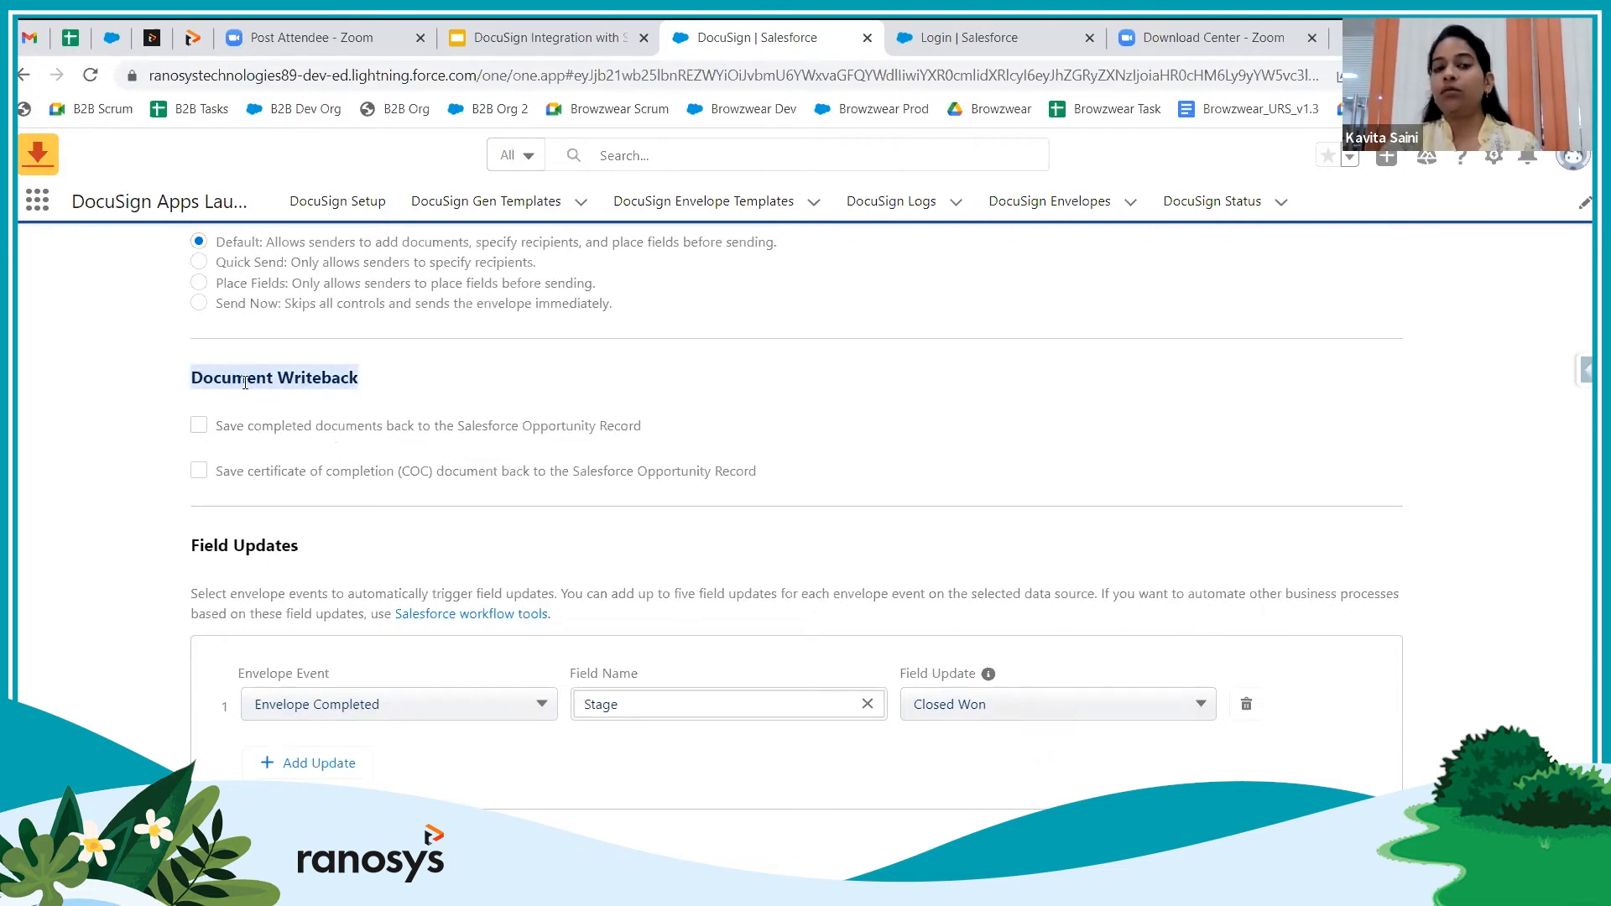
{"action": "left_click", "coordinate": [199, 429]}
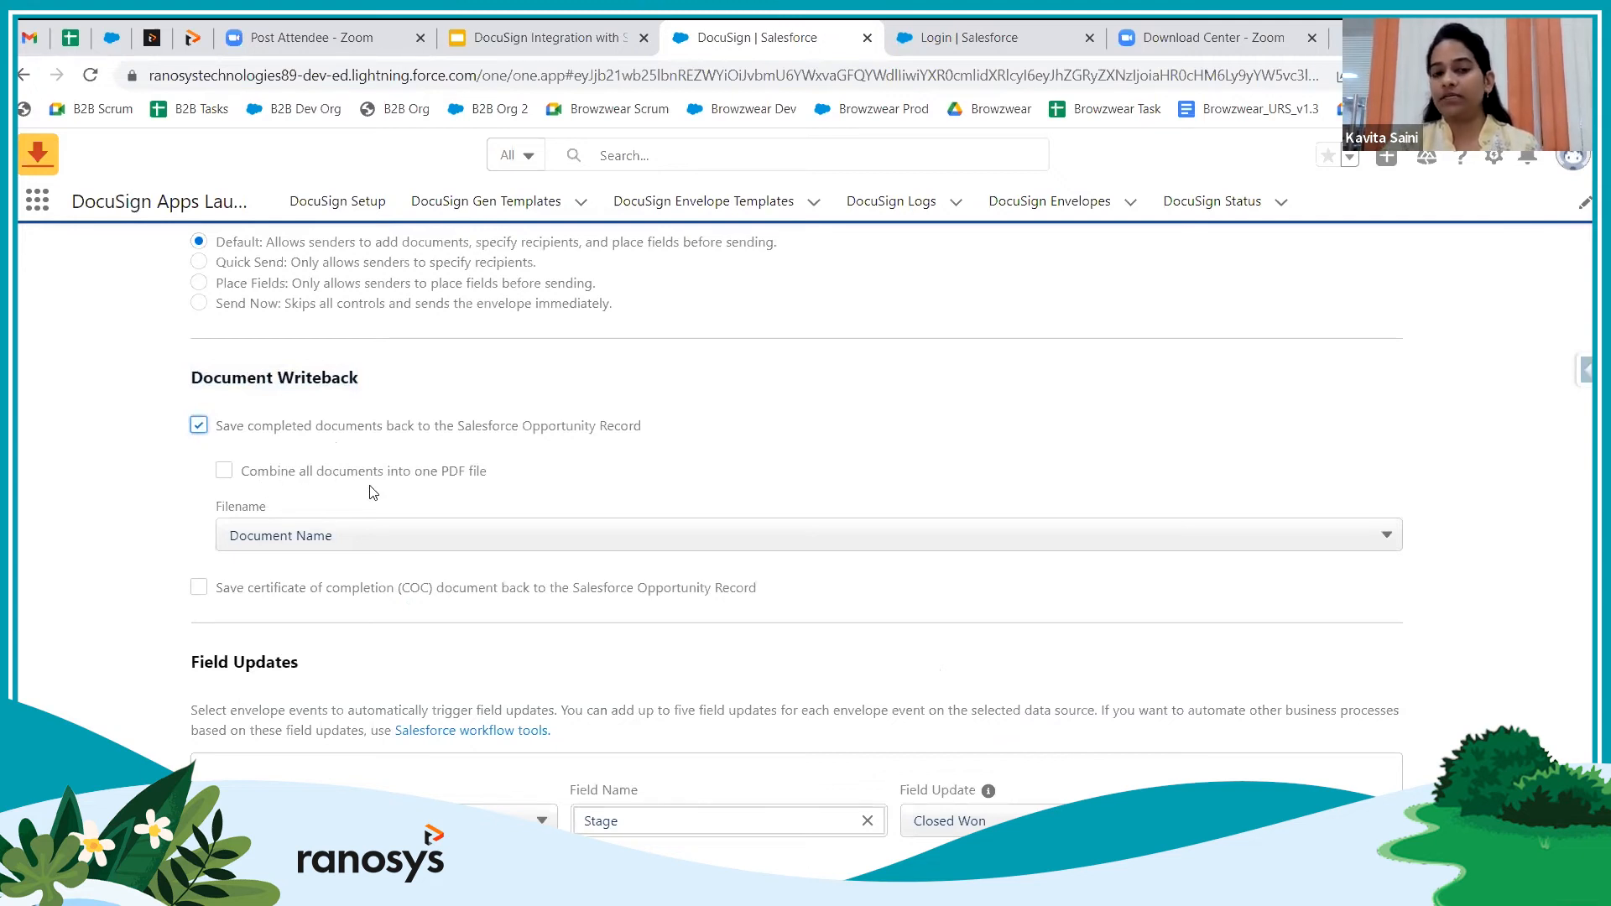
{"action": "left_click", "coordinate": [223, 473]}
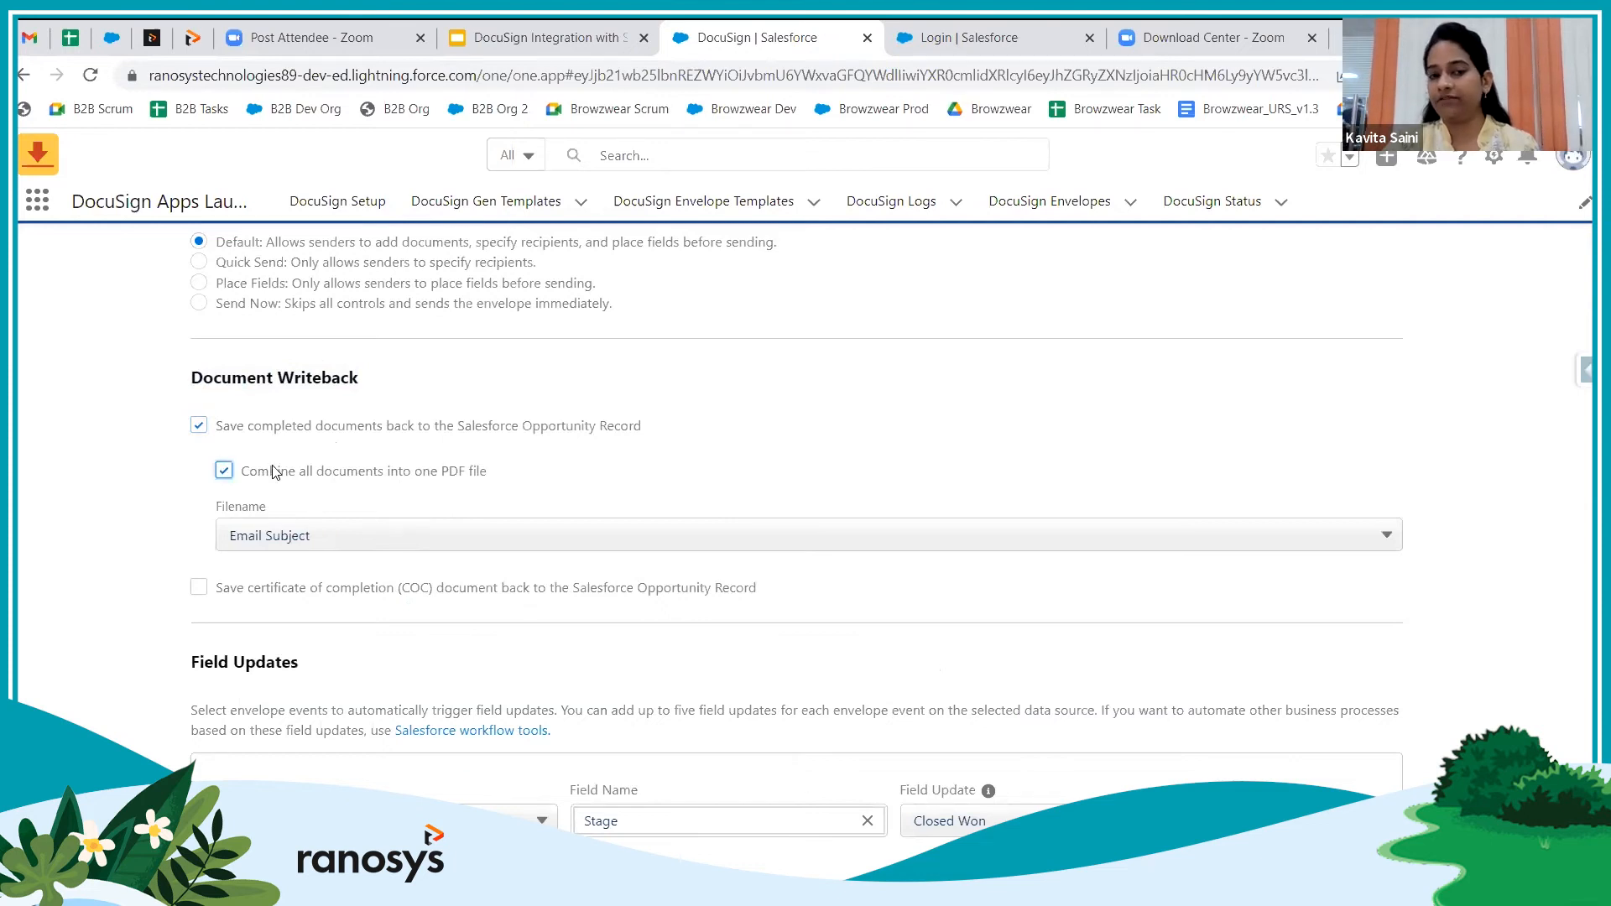
{"action": "left_click", "coordinate": [349, 544]}
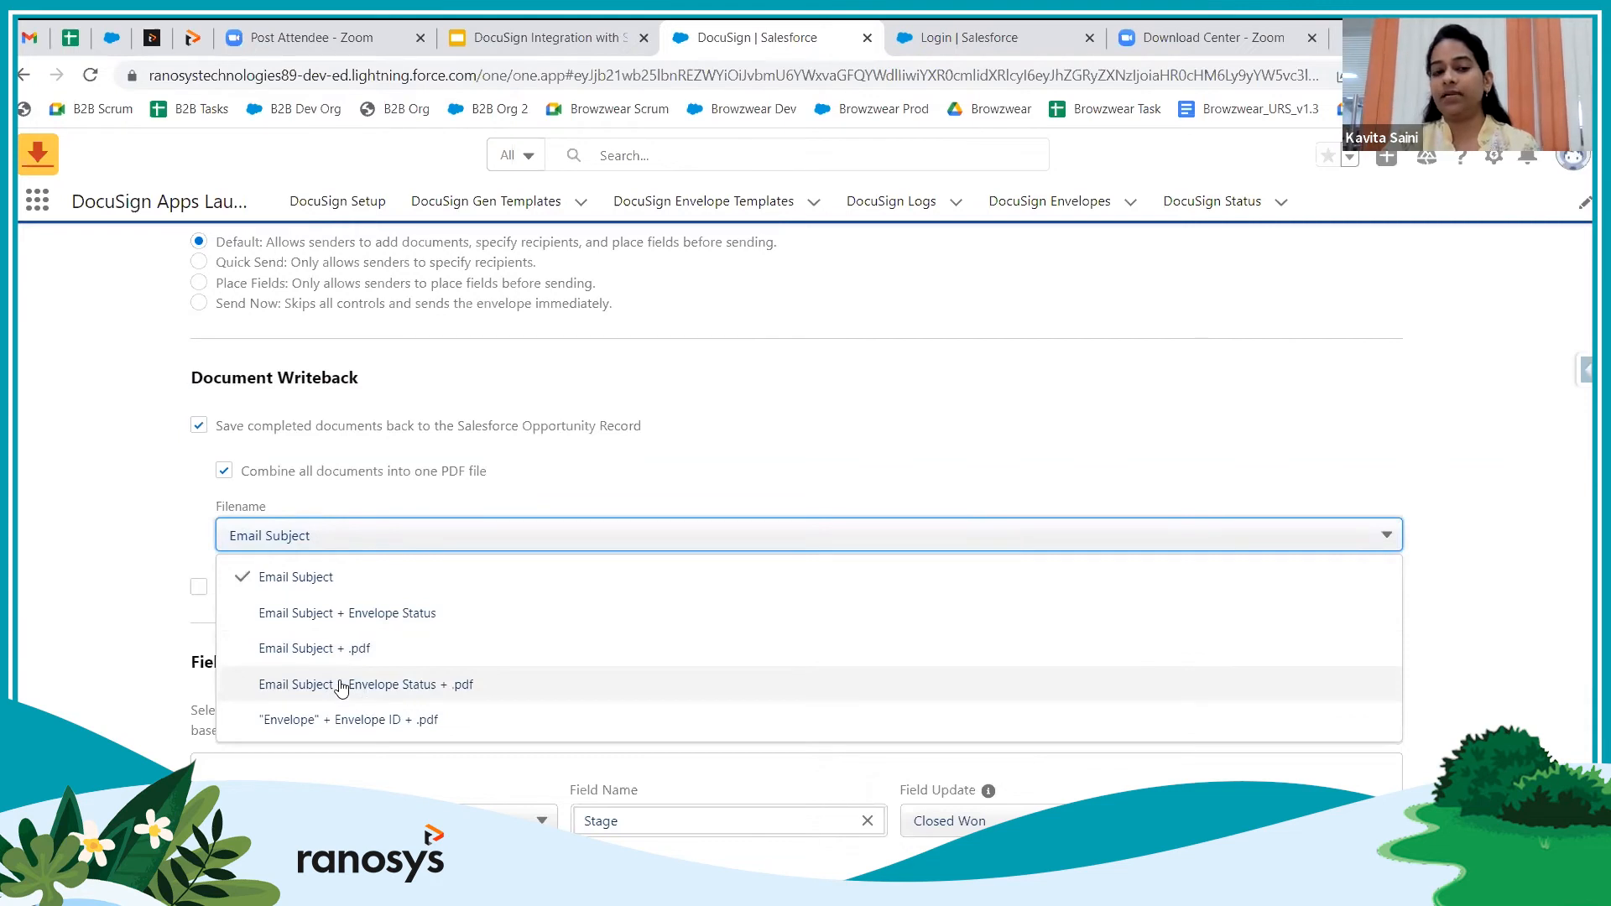
{"action": "left_click", "coordinate": [472, 688]}
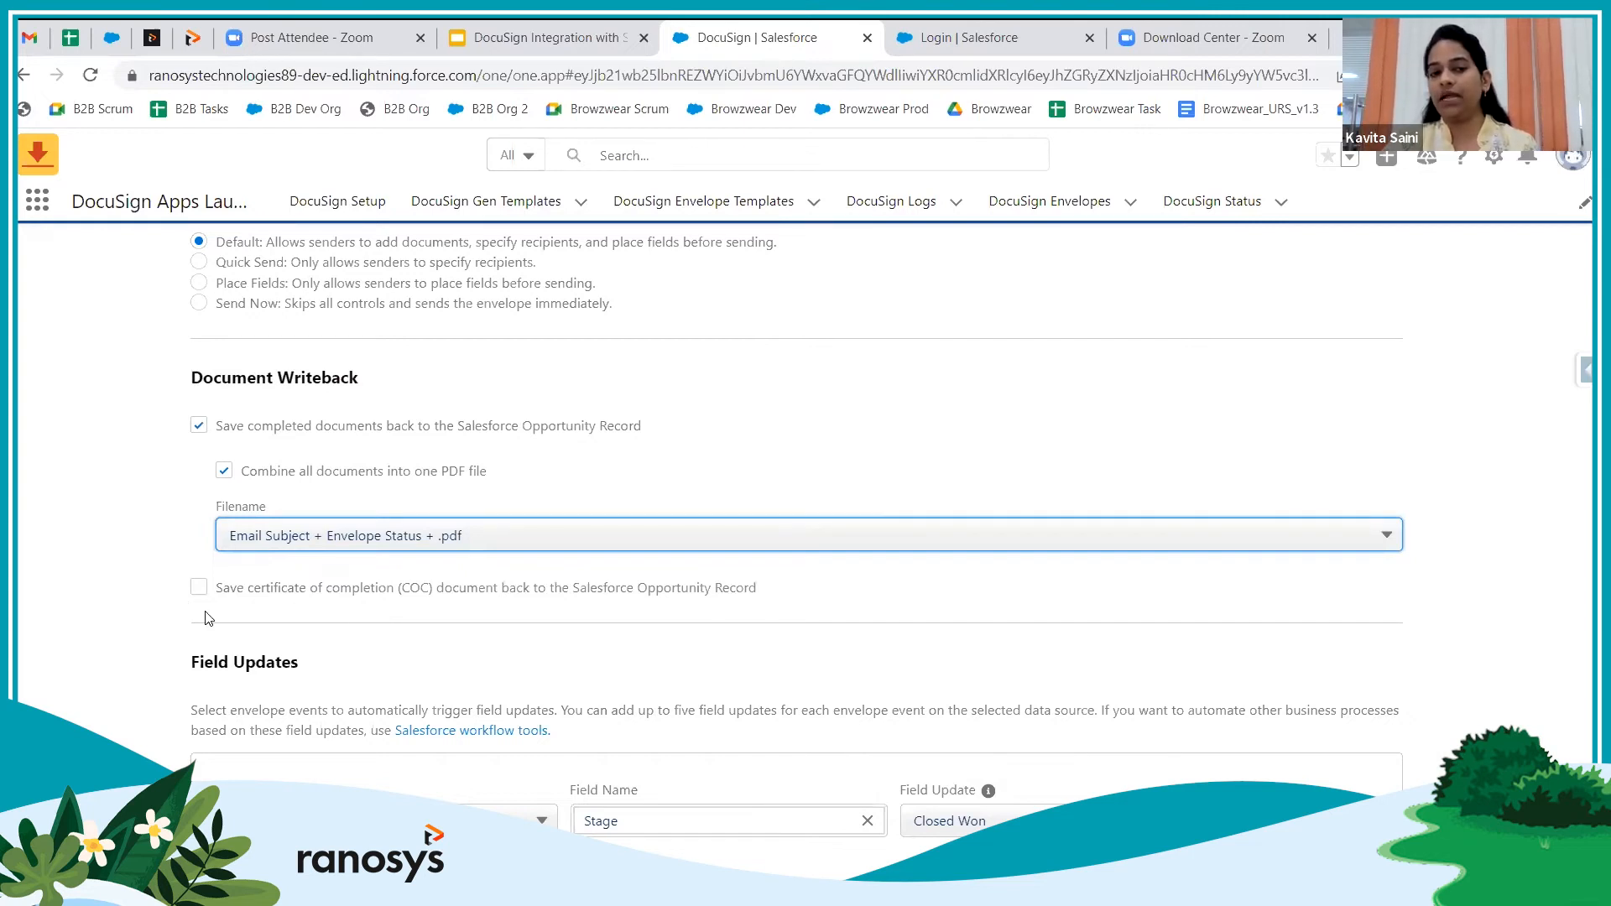
{"action": "scroll", "coordinate": [603, 629], "scroll_direction": "down", "scroll_amount": 1}
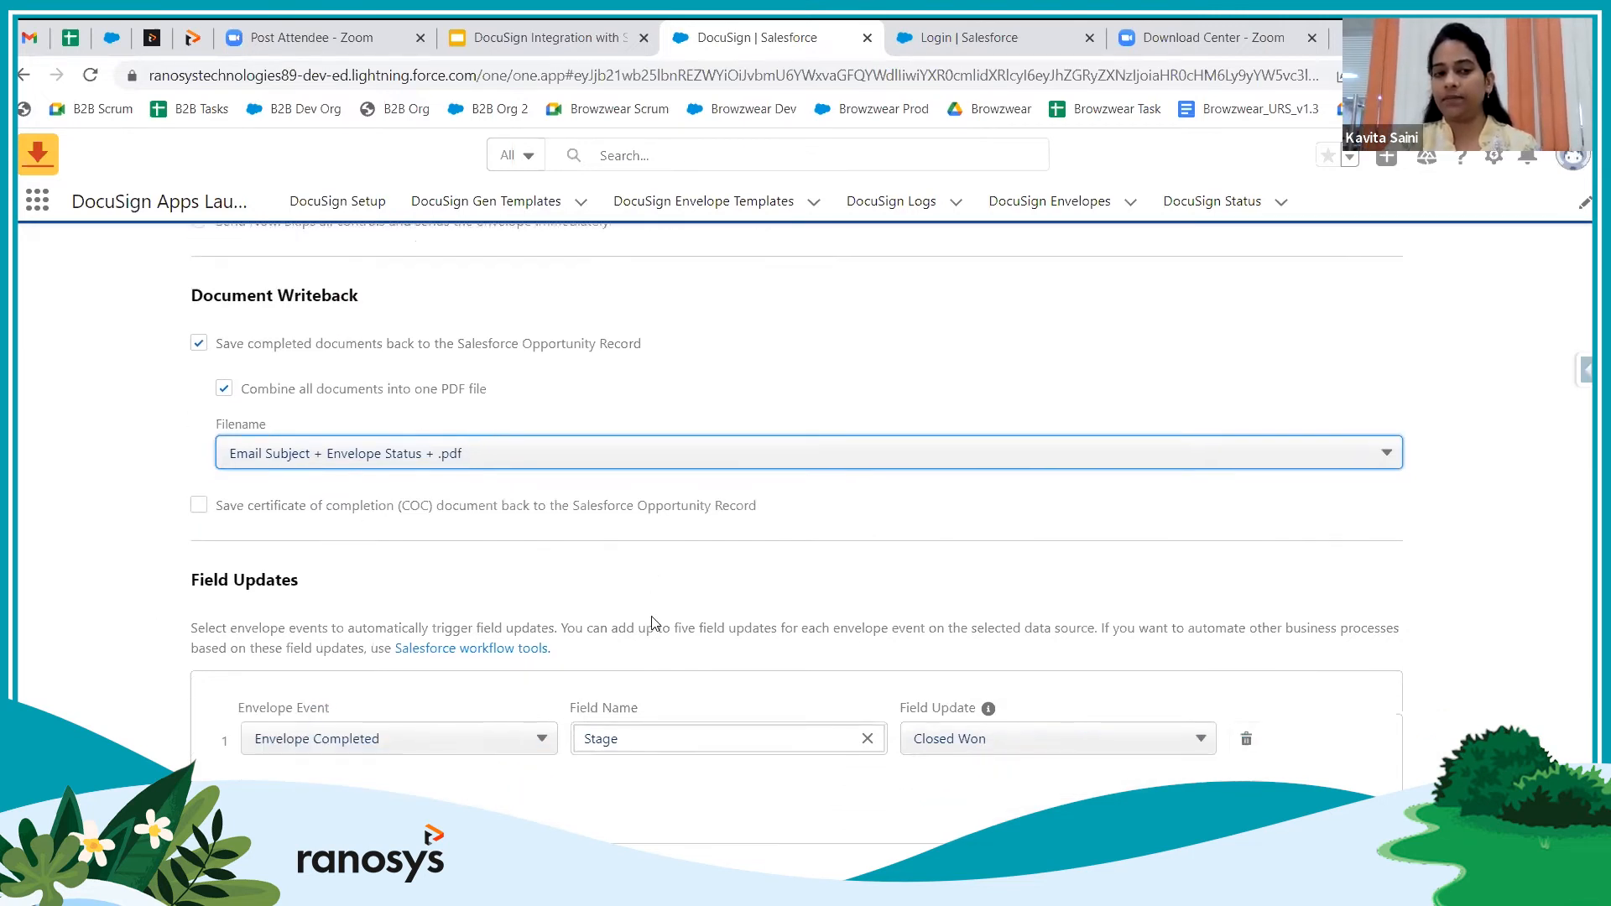
{"action": "scroll", "coordinate": [666, 631], "scroll_direction": "up", "scroll_amount": 7}
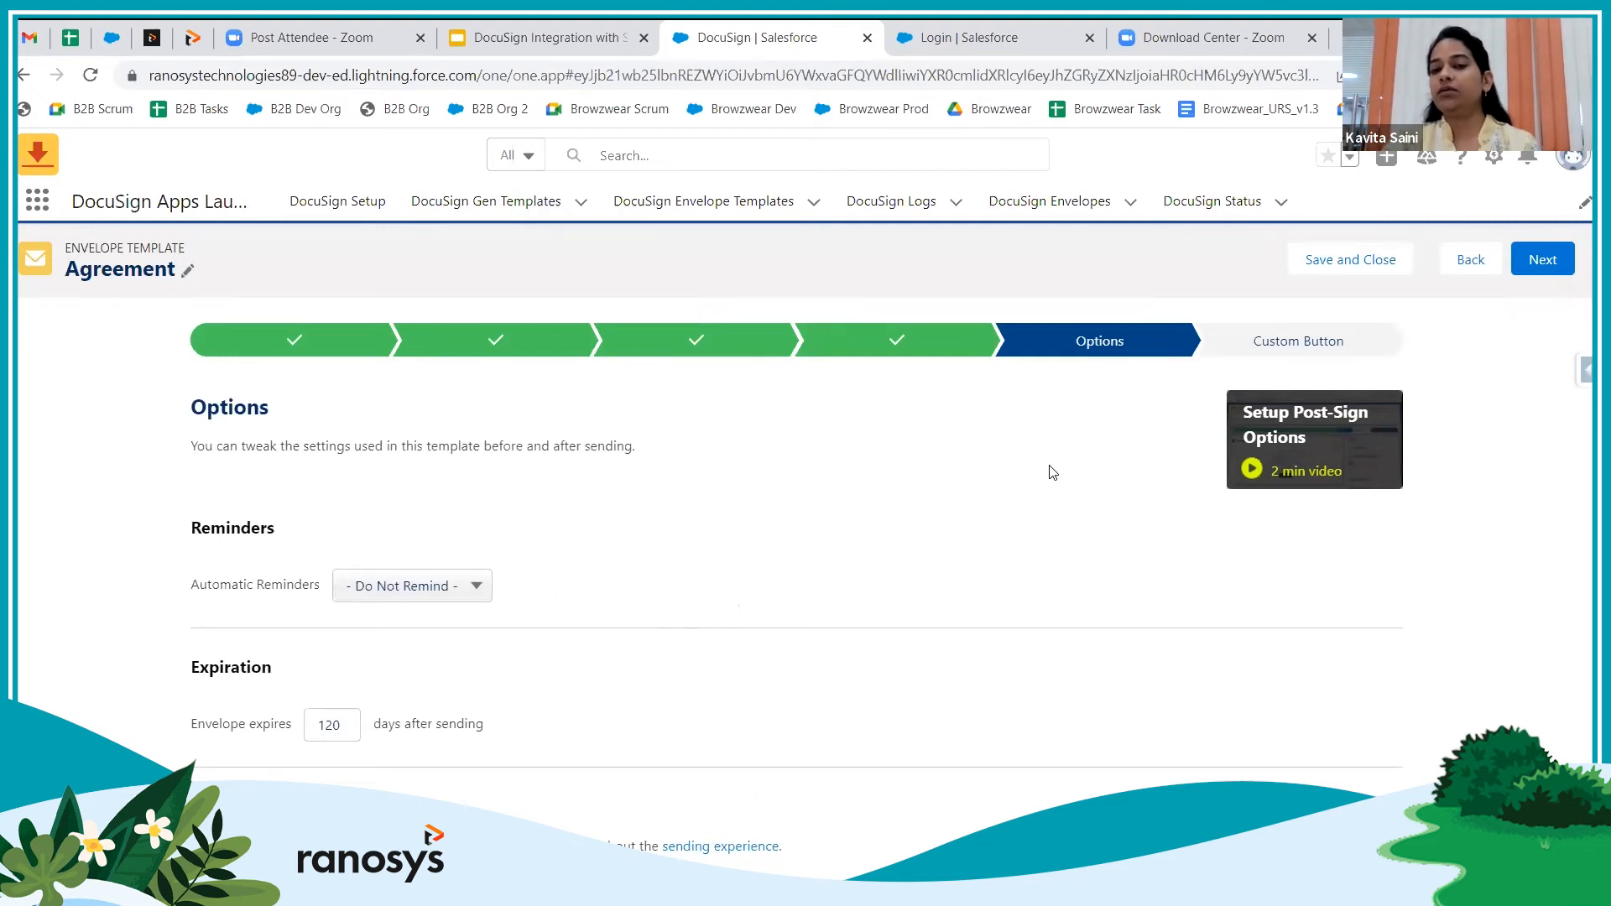
{"action": "left_click", "coordinate": [1545, 262]}
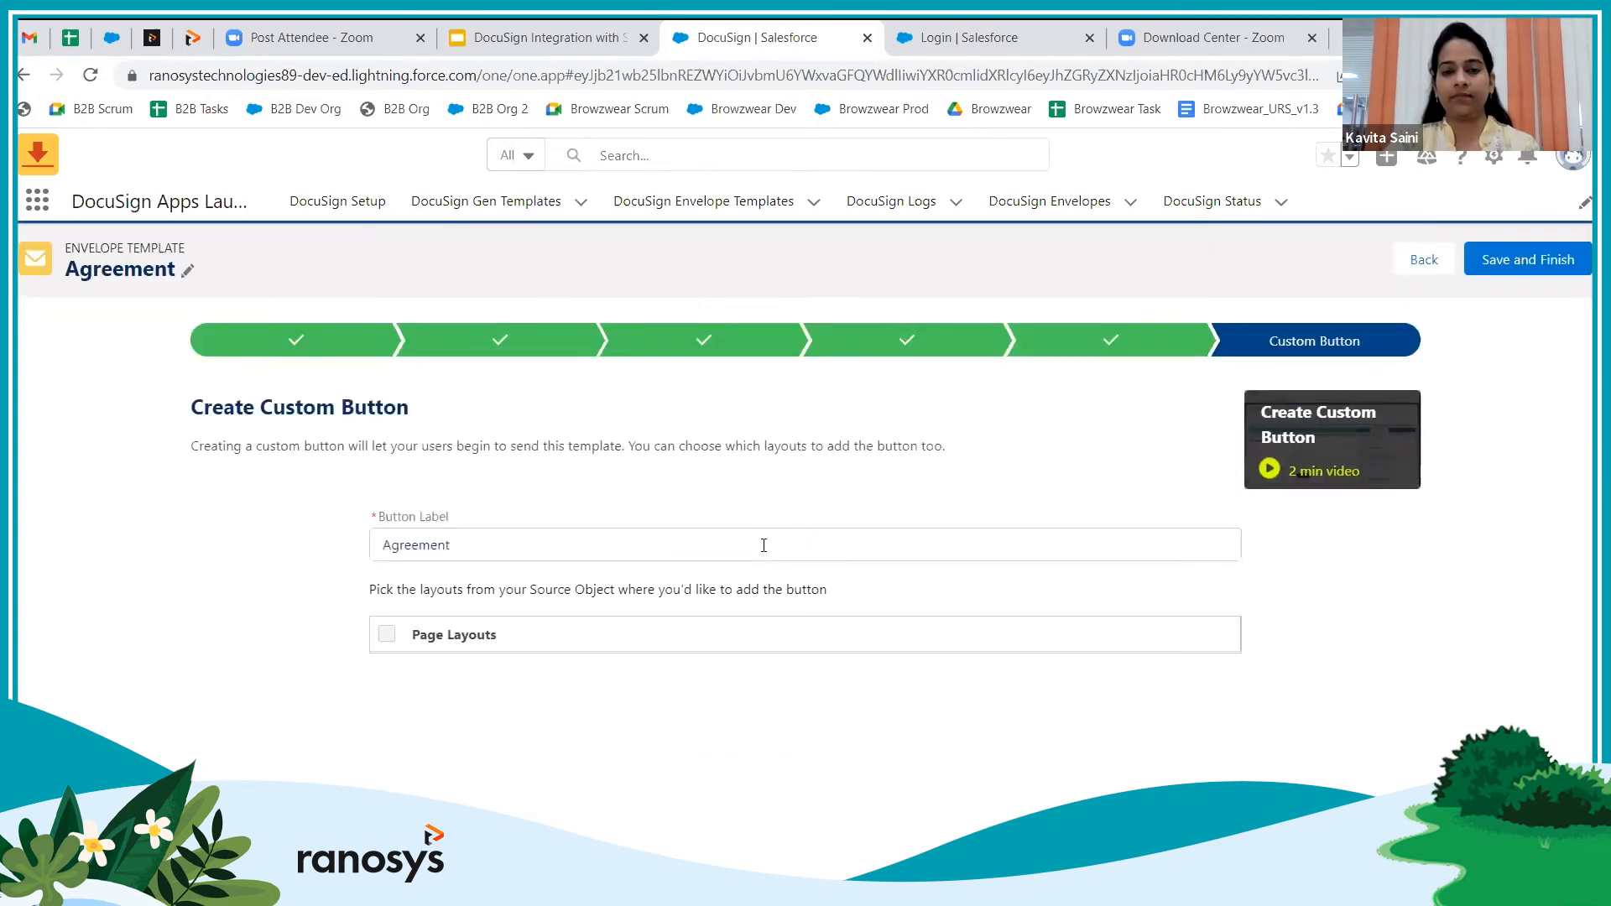
Label the button 'Send Agreement', add it to all Opportunity page layouts, and save the template
{"action": "left_click", "coordinate": [383, 544]}
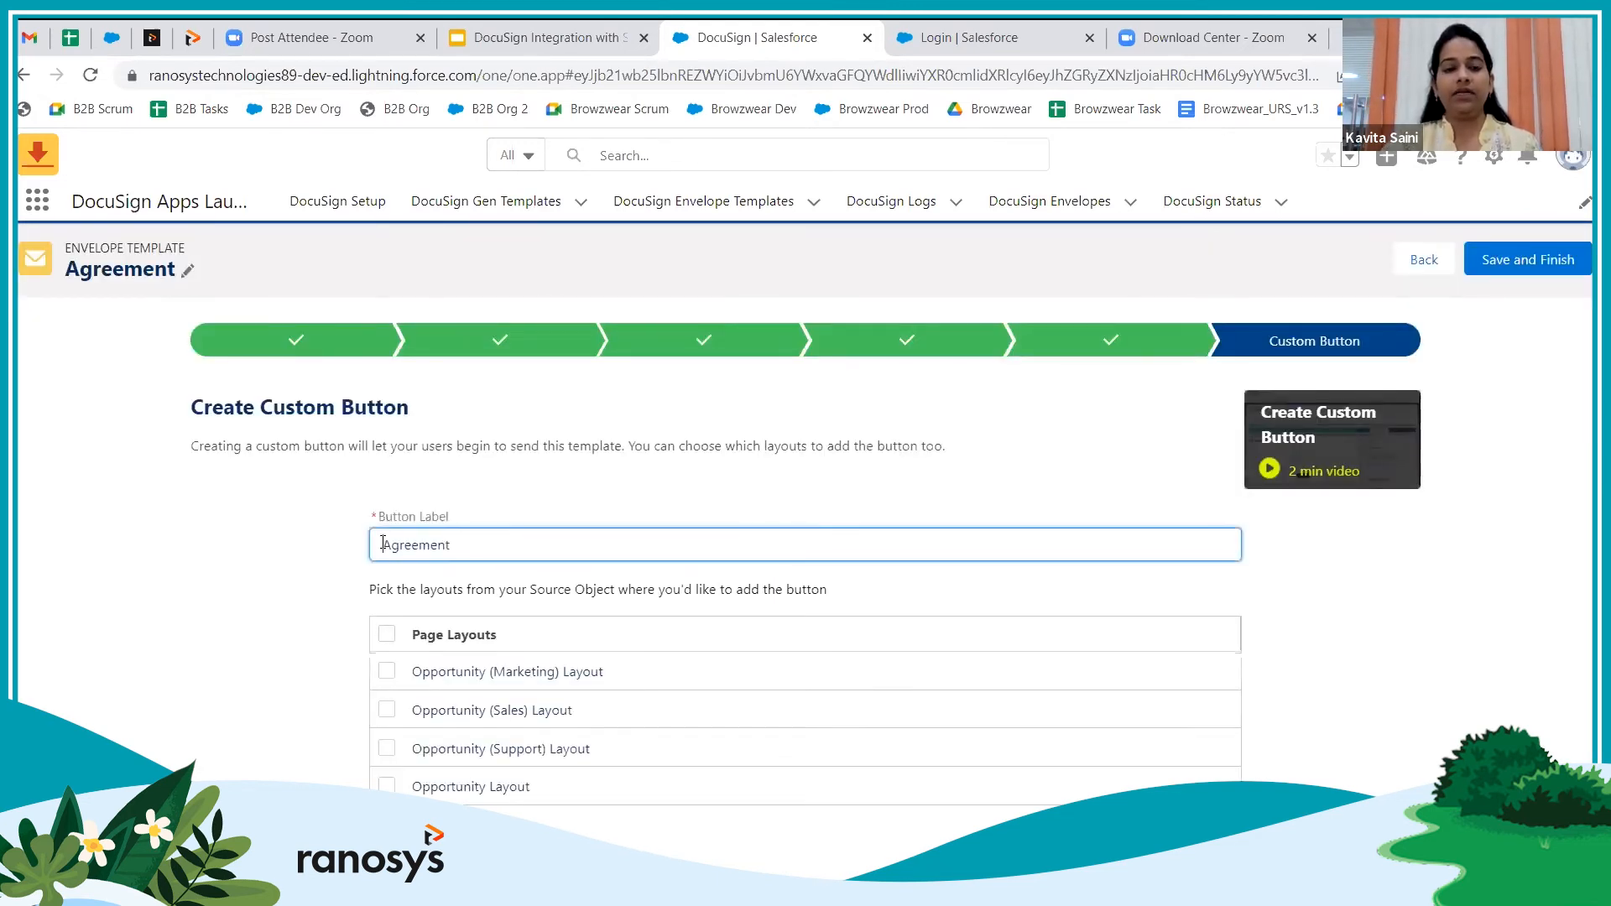
{"action": "type", "text": "Send"}
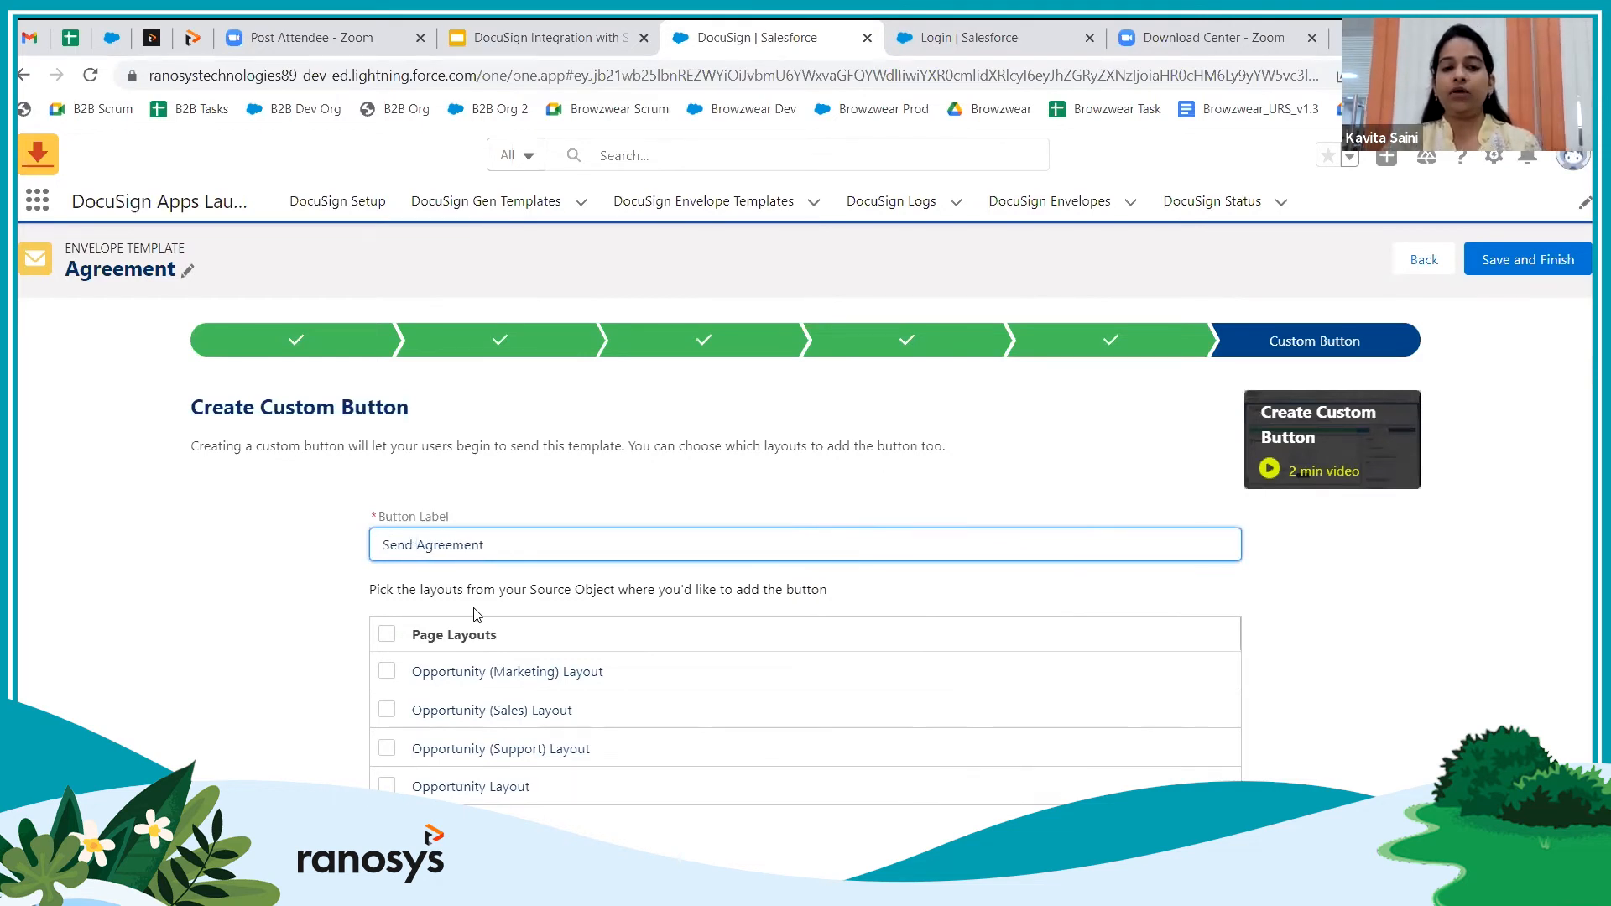
{"action": "left_click", "coordinate": [386, 635]}
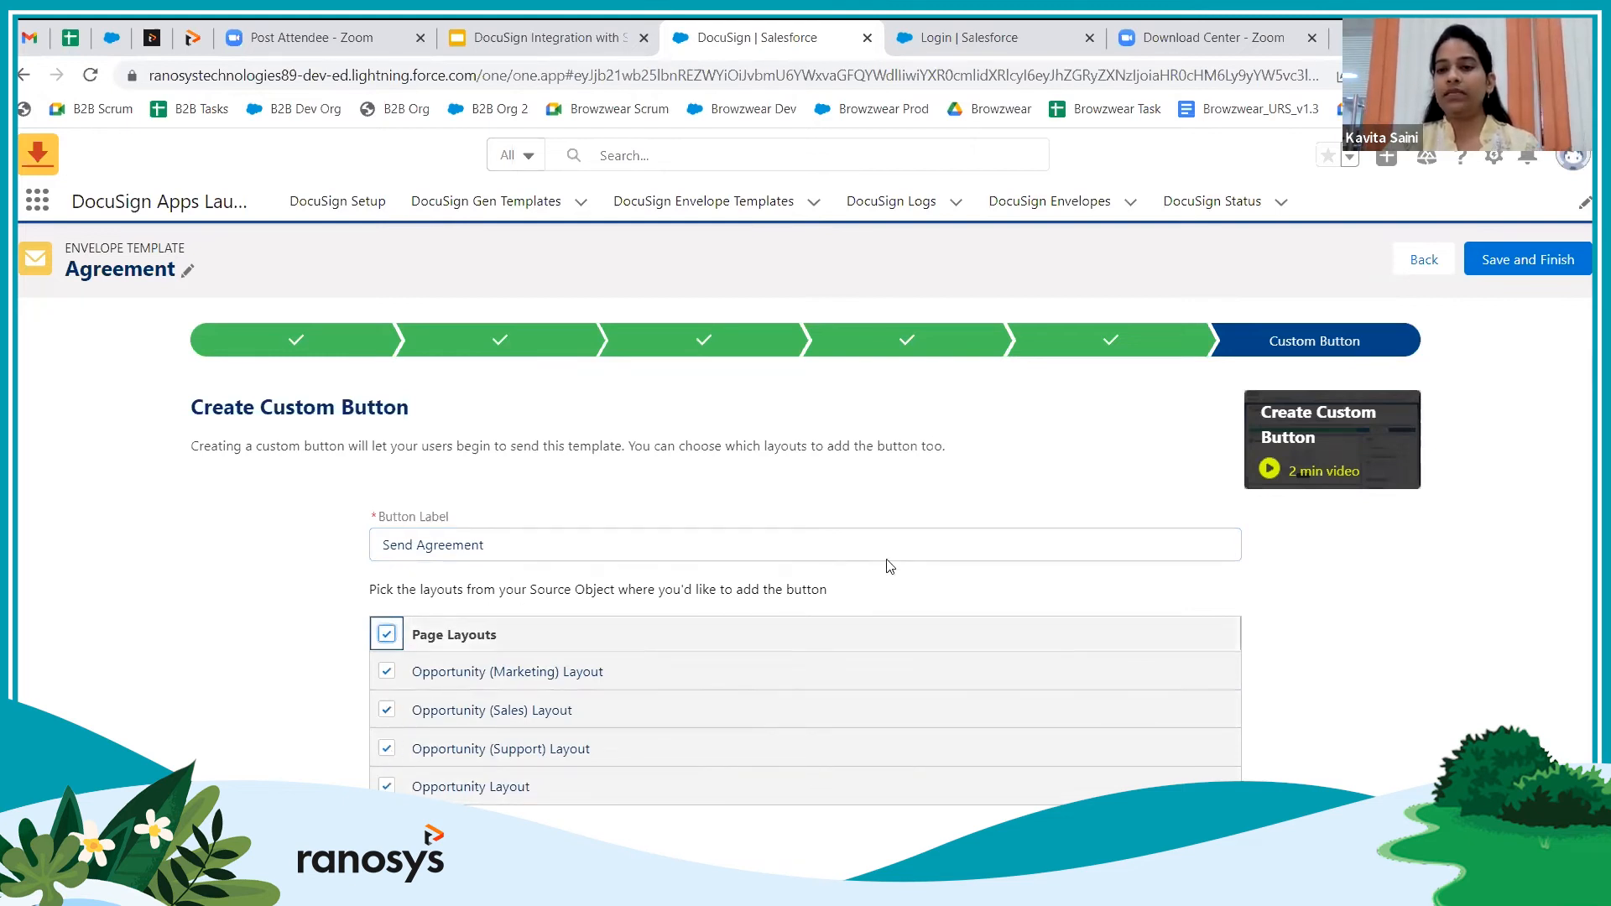
{"action": "left_click", "coordinate": [1517, 262]}
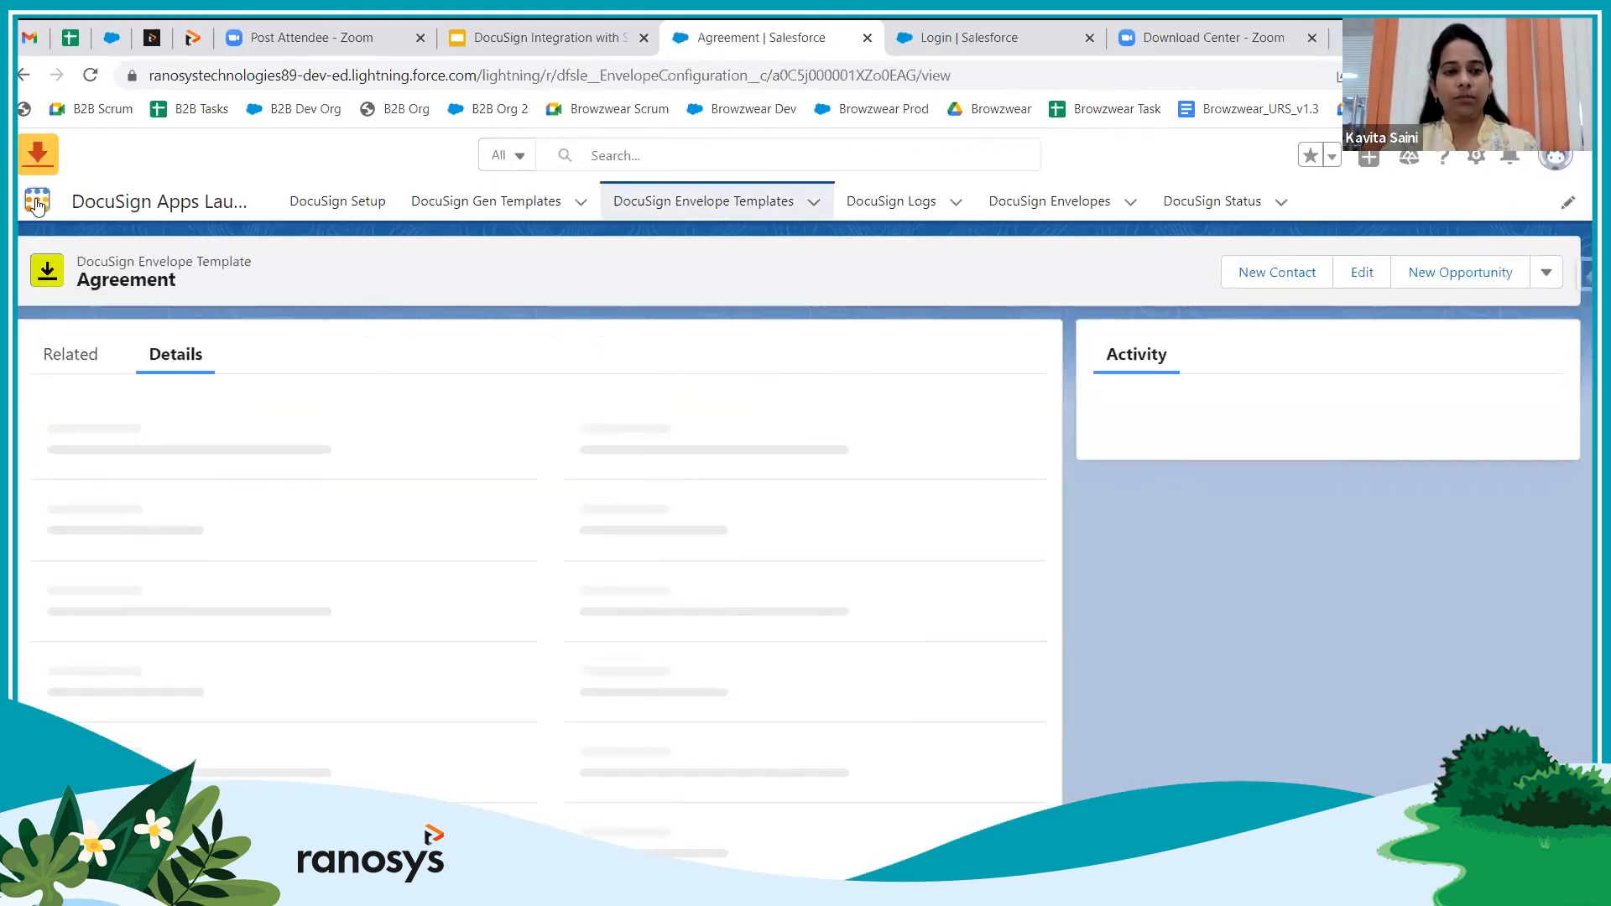
{"action": "left_click", "coordinate": [37, 203]}
Find Opportunities via 'oppo', list All Opportunities, and open United Oil Installations to send the agreement
{"action": "type", "text": "oppo"}
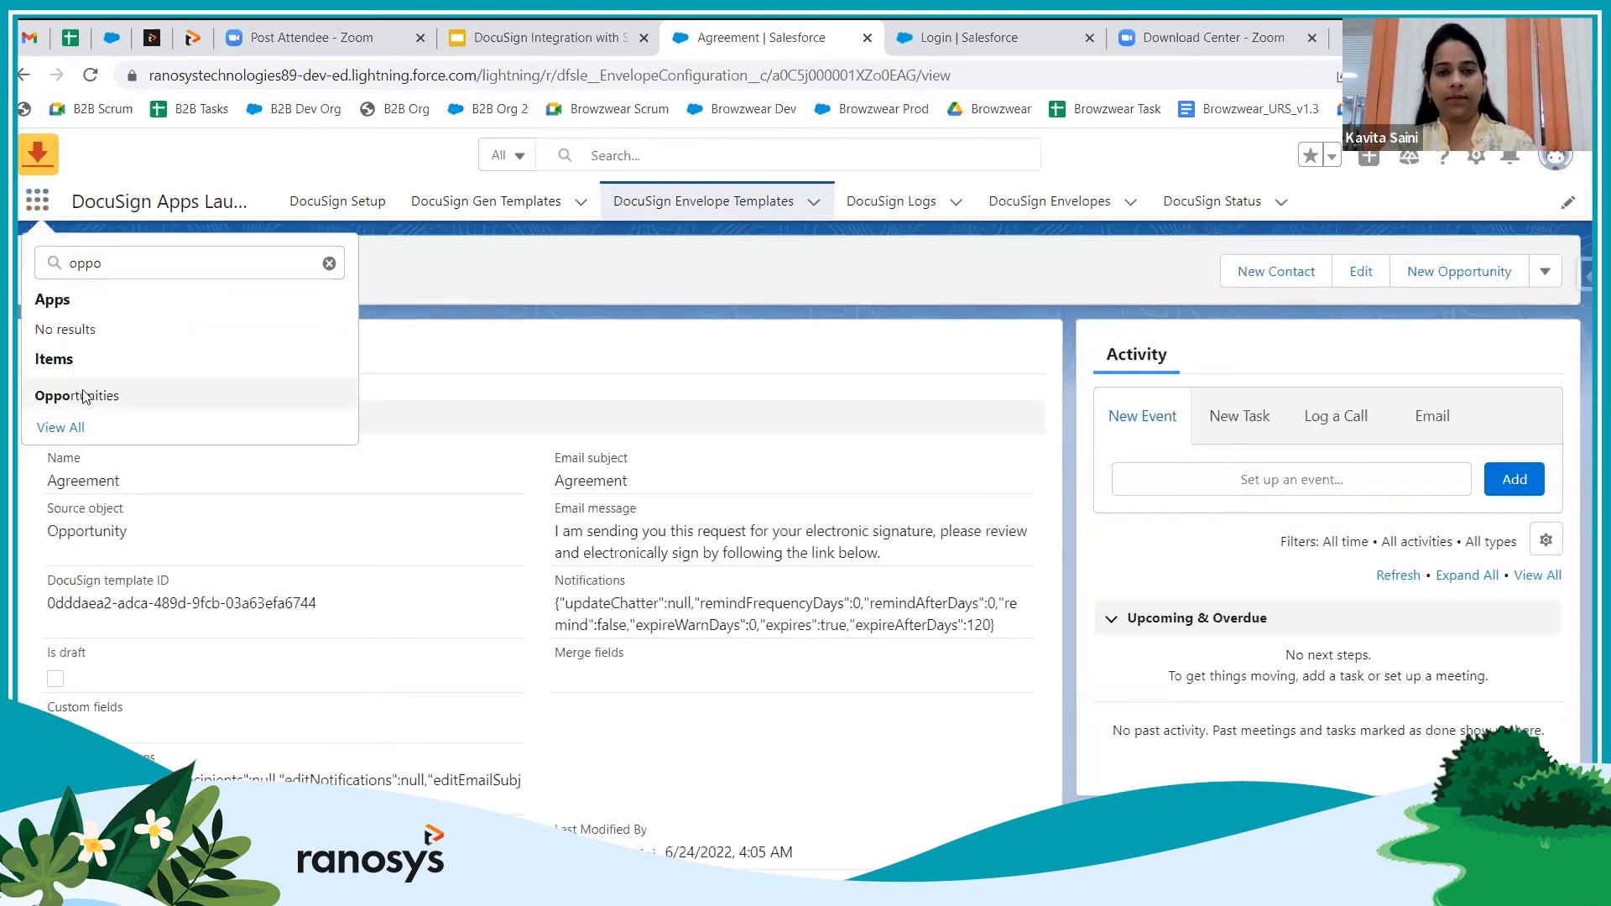
{"action": "left_click", "coordinate": [83, 396]}
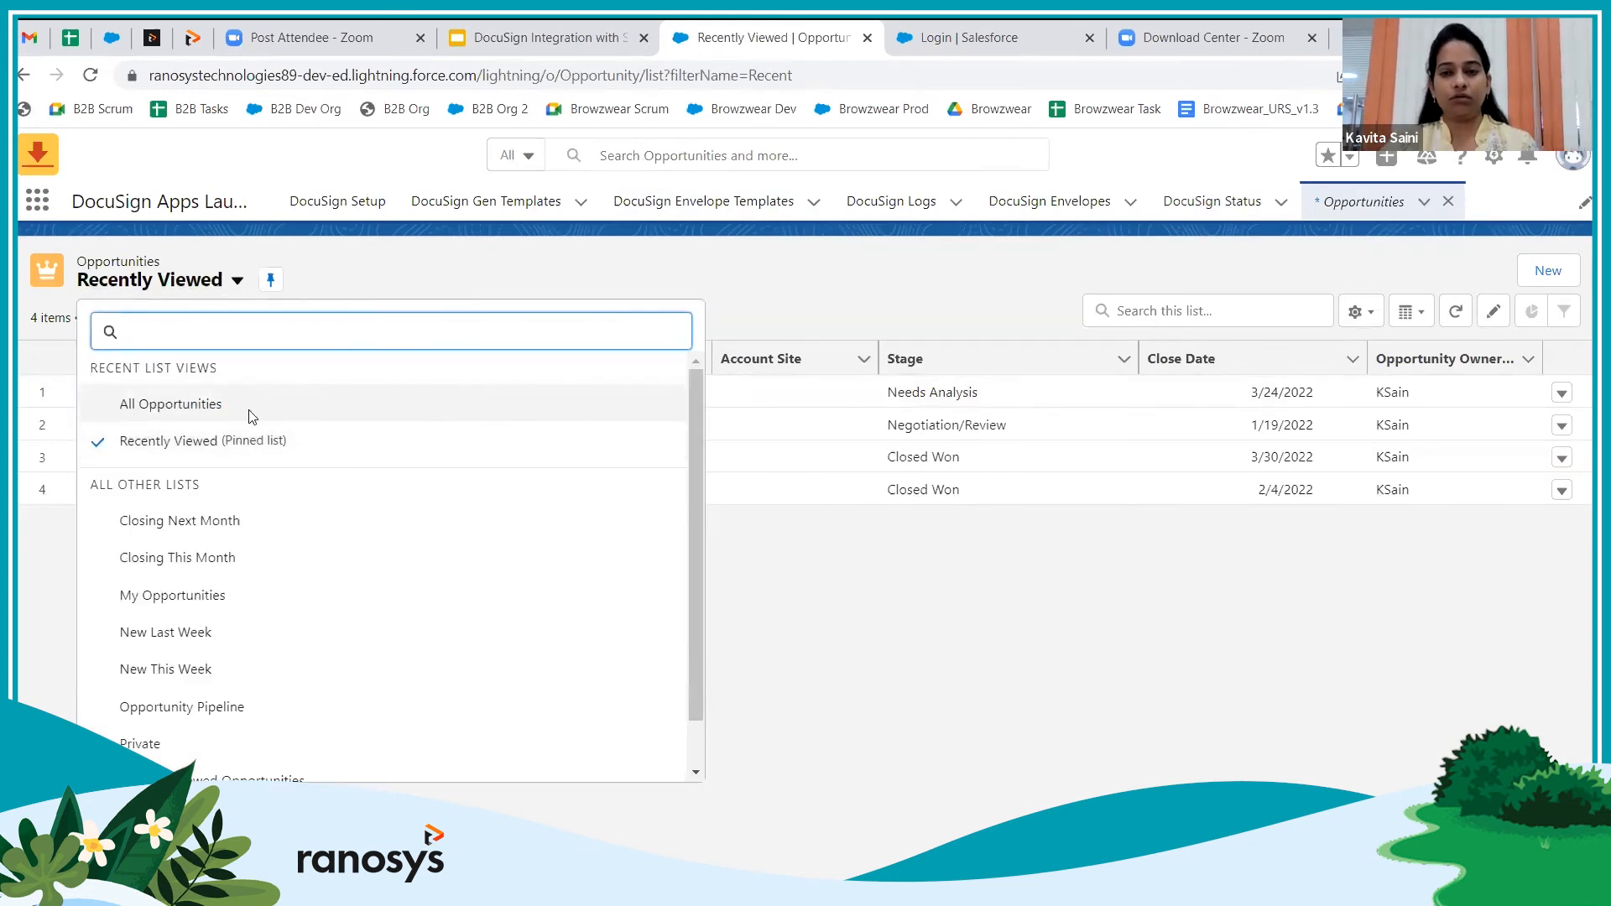
{"action": "left_click", "coordinate": [248, 408]}
{"action": "scroll", "coordinate": [403, 483], "scroll_direction": "down", "scroll_amount": 5}
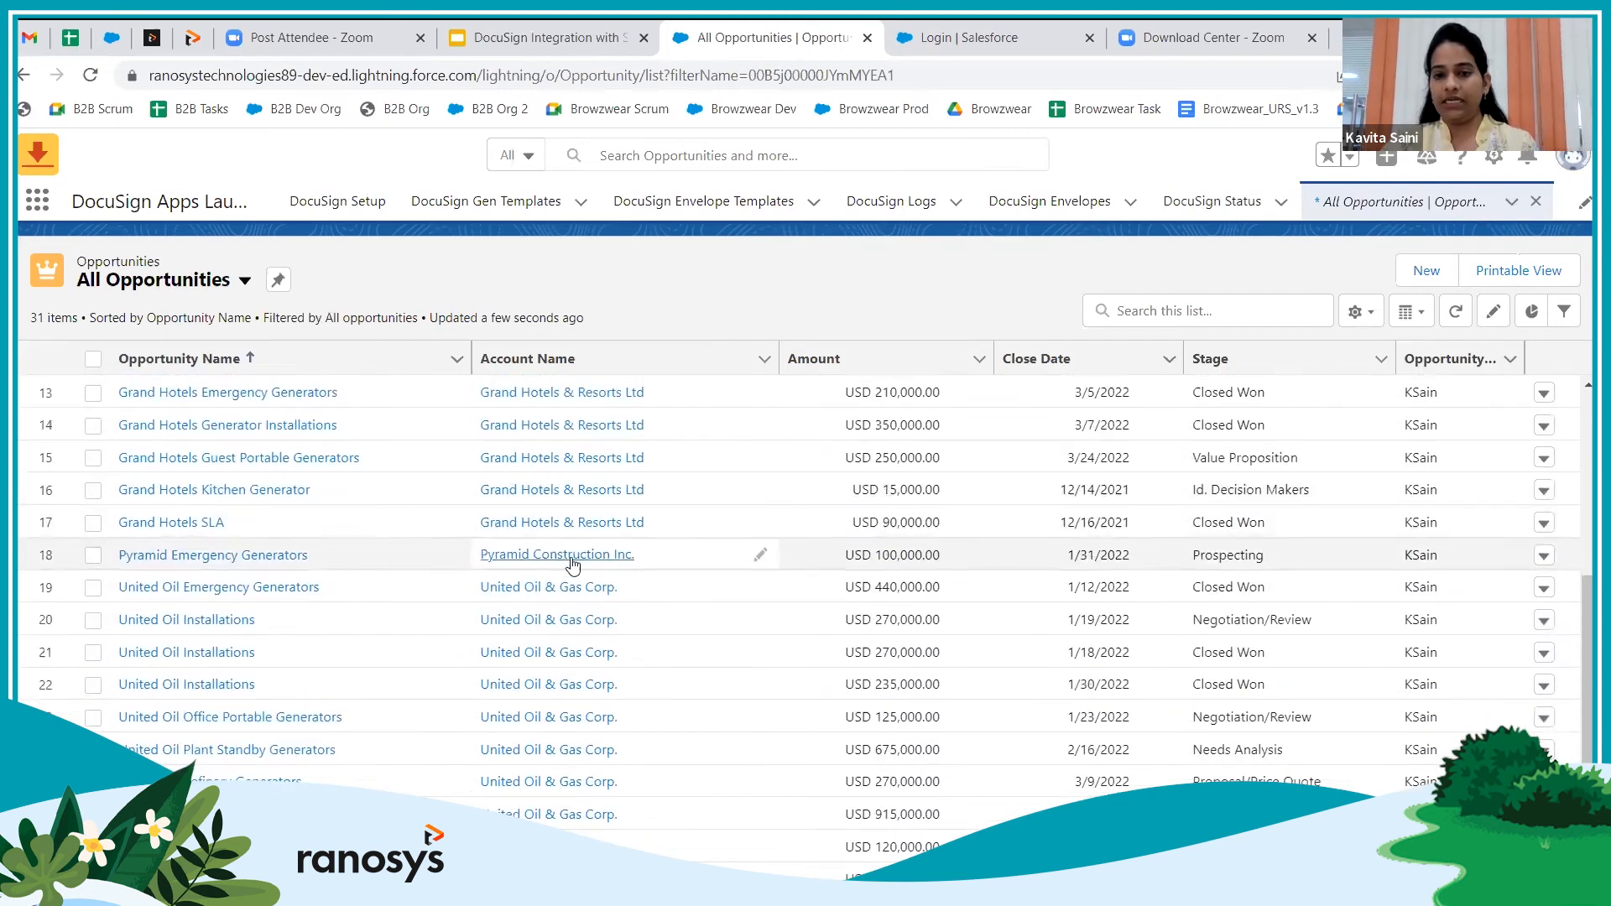
{"action": "left_click", "coordinate": [183, 621]}
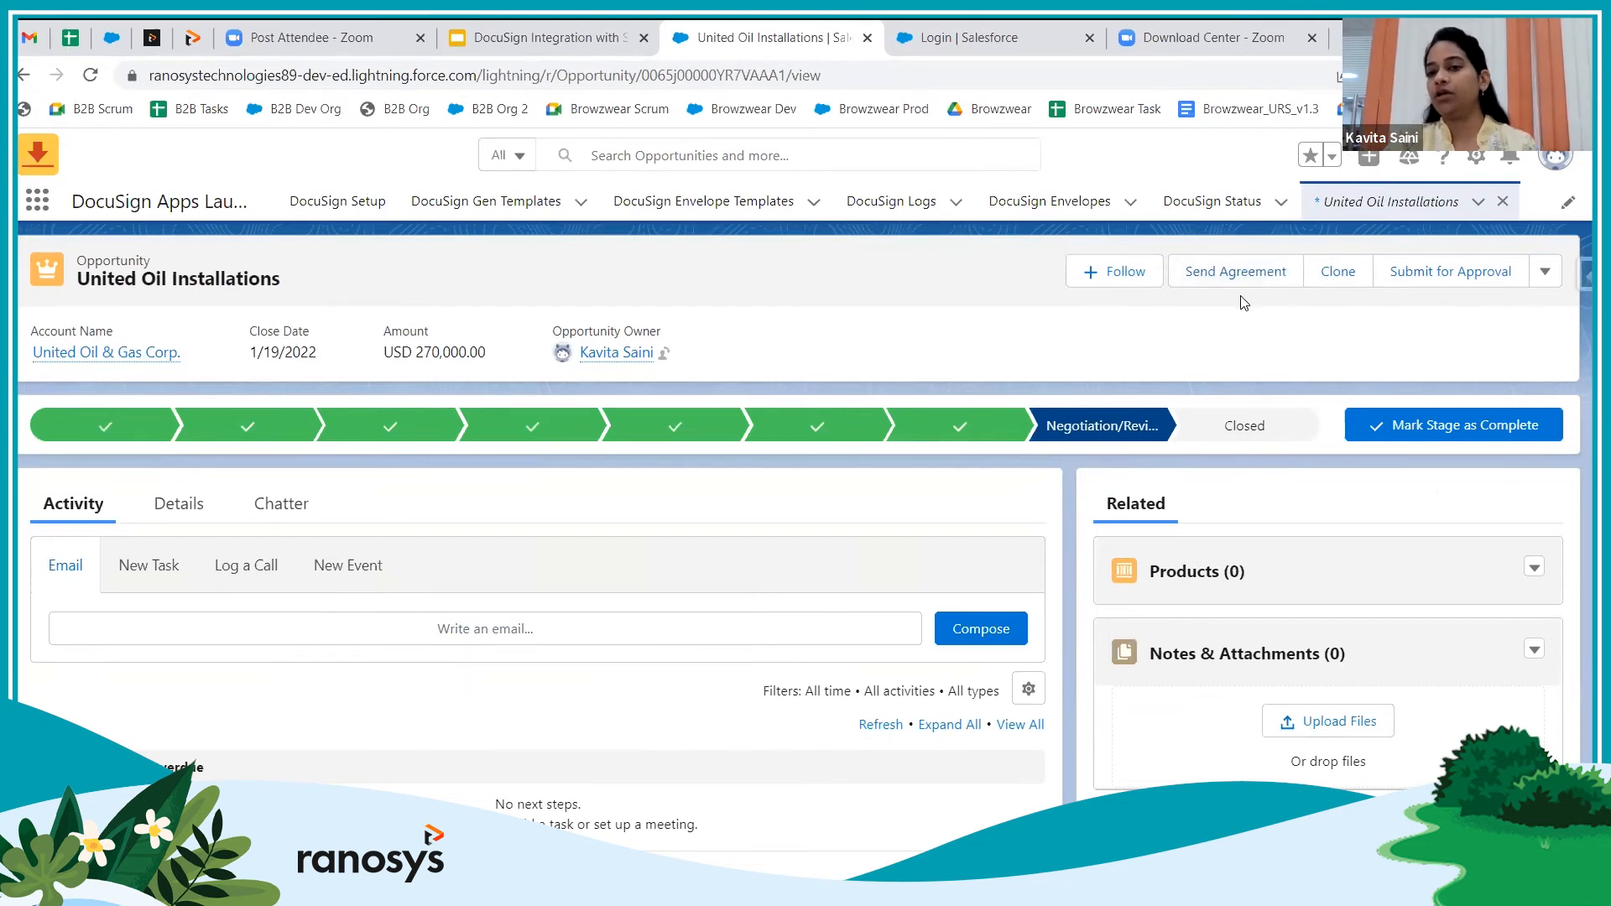
{"action": "left_click", "coordinate": [1229, 277]}
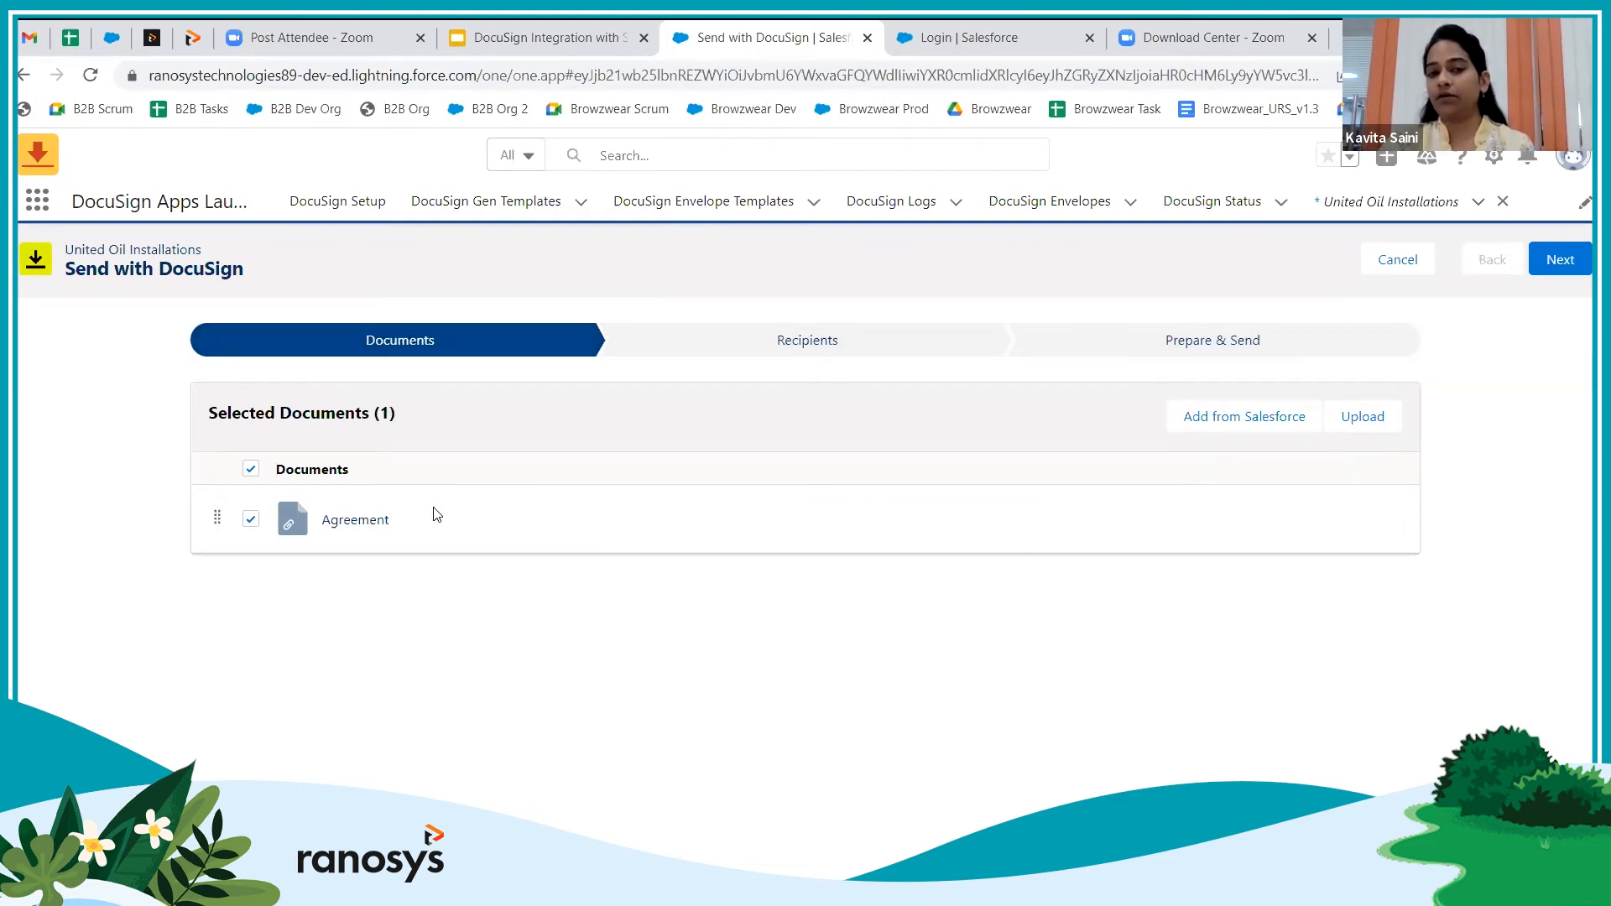
Advance to the Recipients step, review the single signer and message, then continue
{"action": "left_click", "coordinate": [1553, 265]}
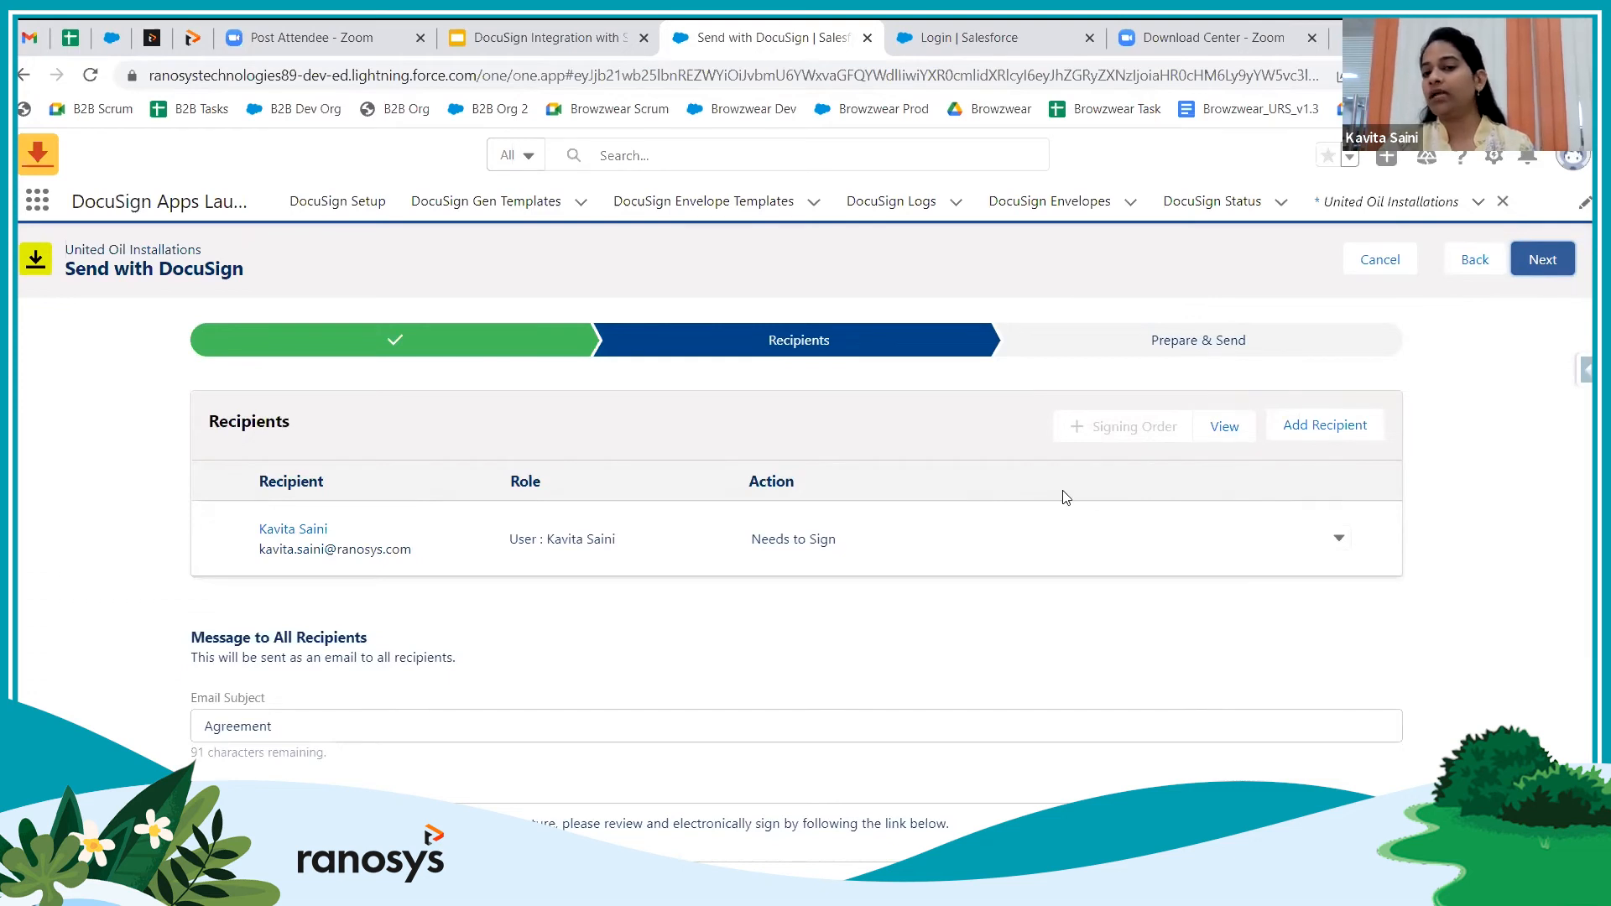
{"action": "scroll", "coordinate": [988, 502], "scroll_direction": "down", "scroll_amount": 2}
{"action": "scroll", "coordinate": [965, 491], "scroll_direction": "up", "scroll_amount": 2}
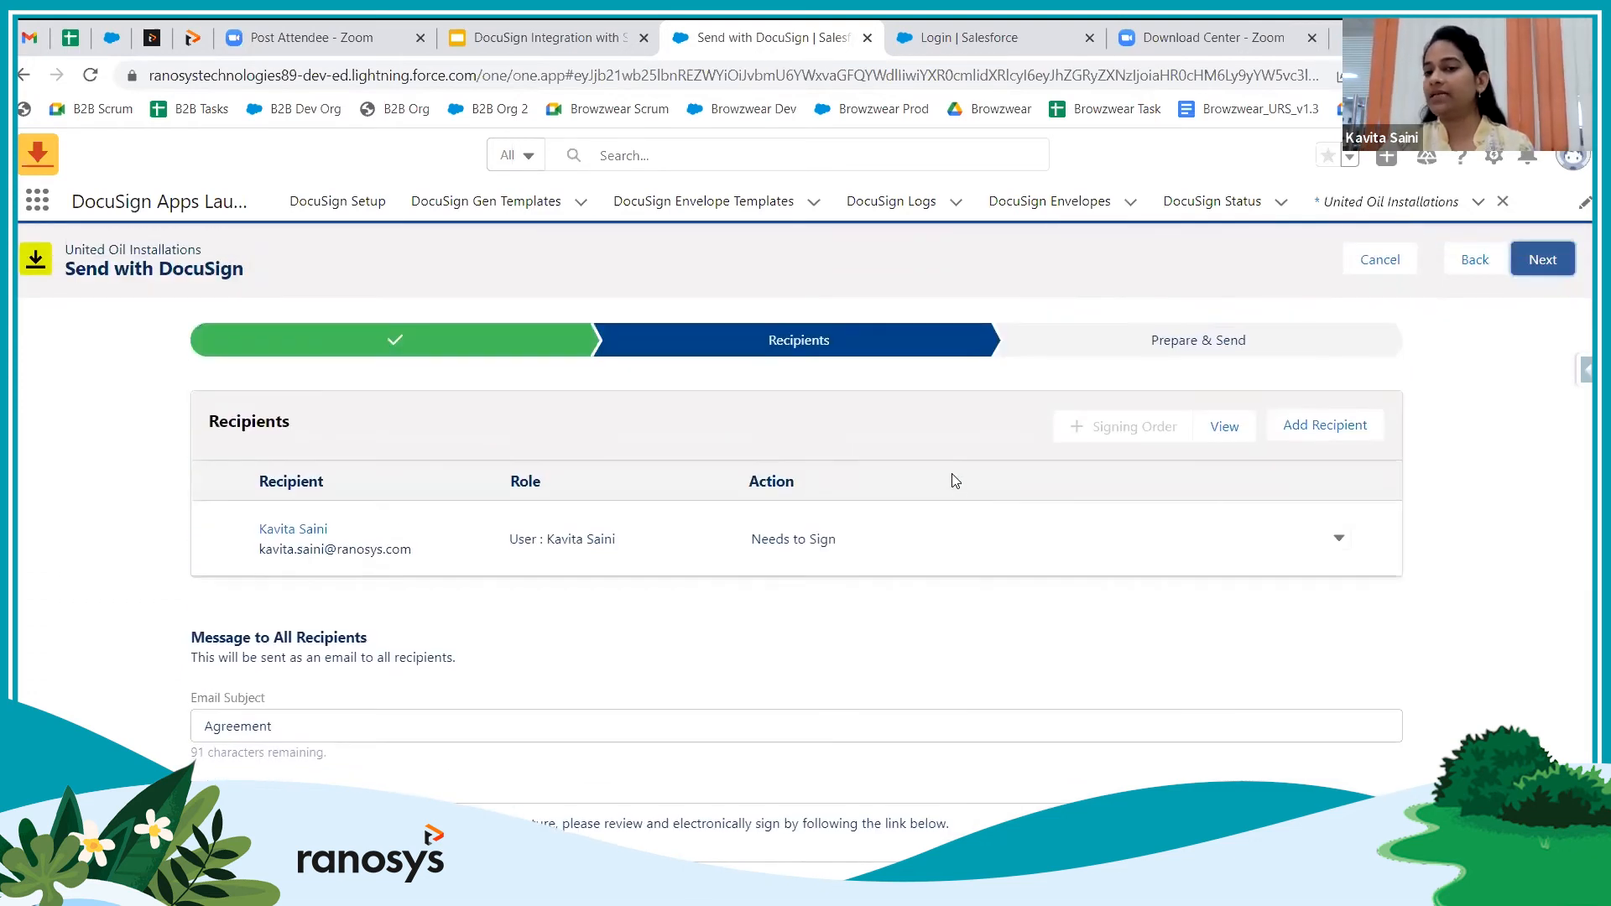
{"action": "left_click", "coordinate": [1185, 340]}
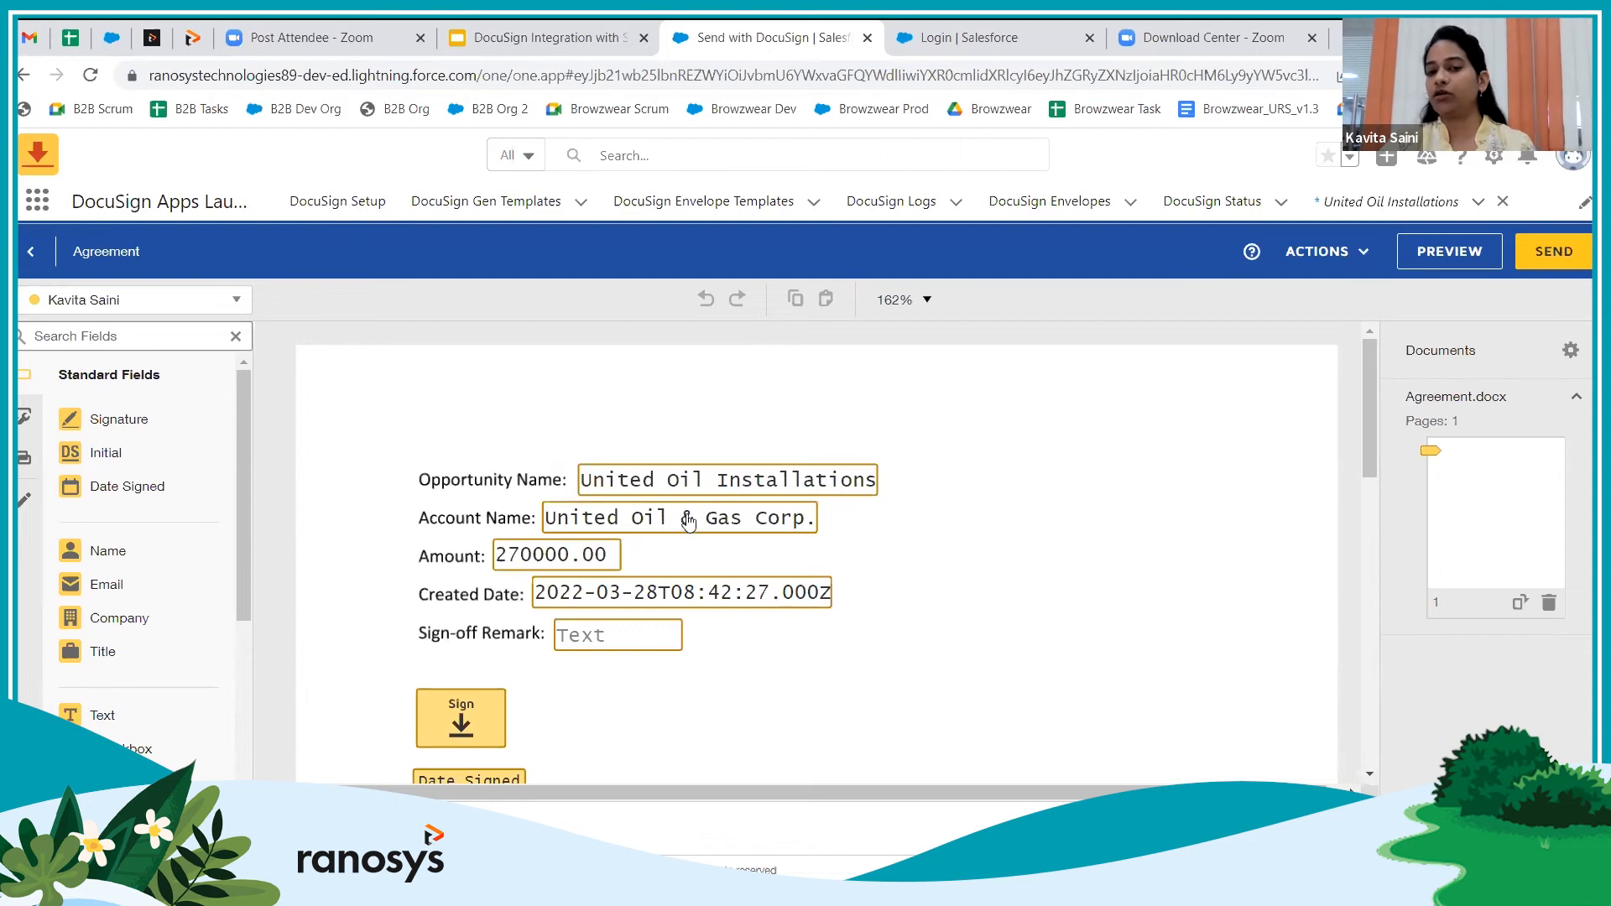
Review the tagged Agreement document and send the envelope for signature
{"action": "scroll", "coordinate": [714, 671], "scroll_direction": "down", "scroll_amount": 3}
{"action": "scroll", "coordinate": [714, 671], "scroll_direction": "up", "scroll_amount": 3}
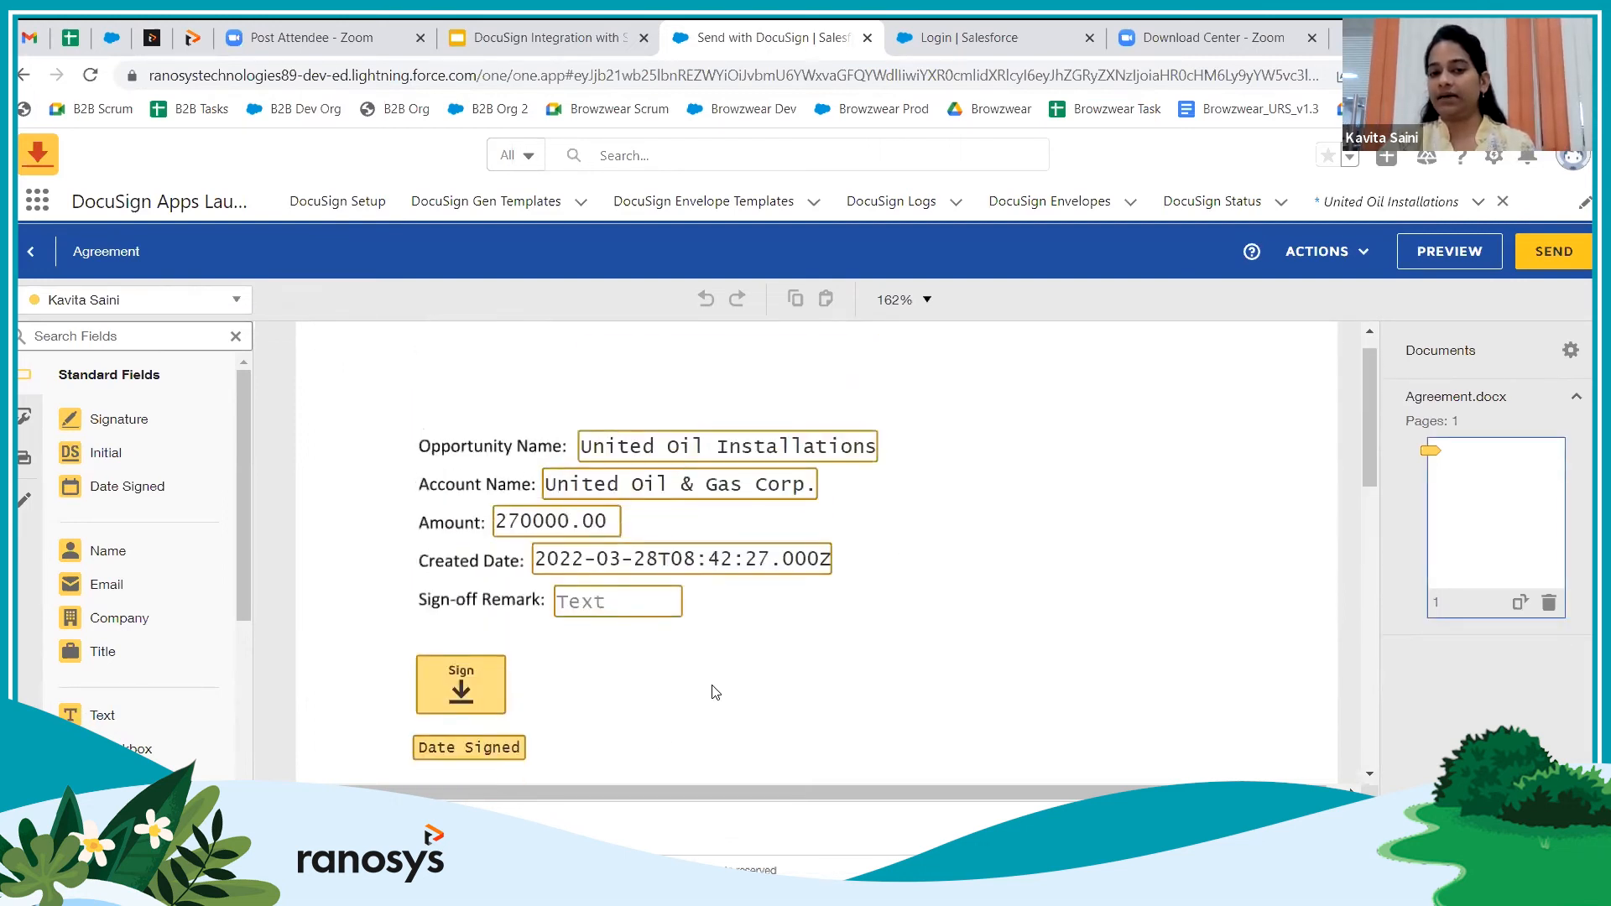
{"action": "scroll", "coordinate": [713, 692], "scroll_direction": "up", "scroll_amount": 1}
{"action": "left_click", "coordinate": [1554, 252]}
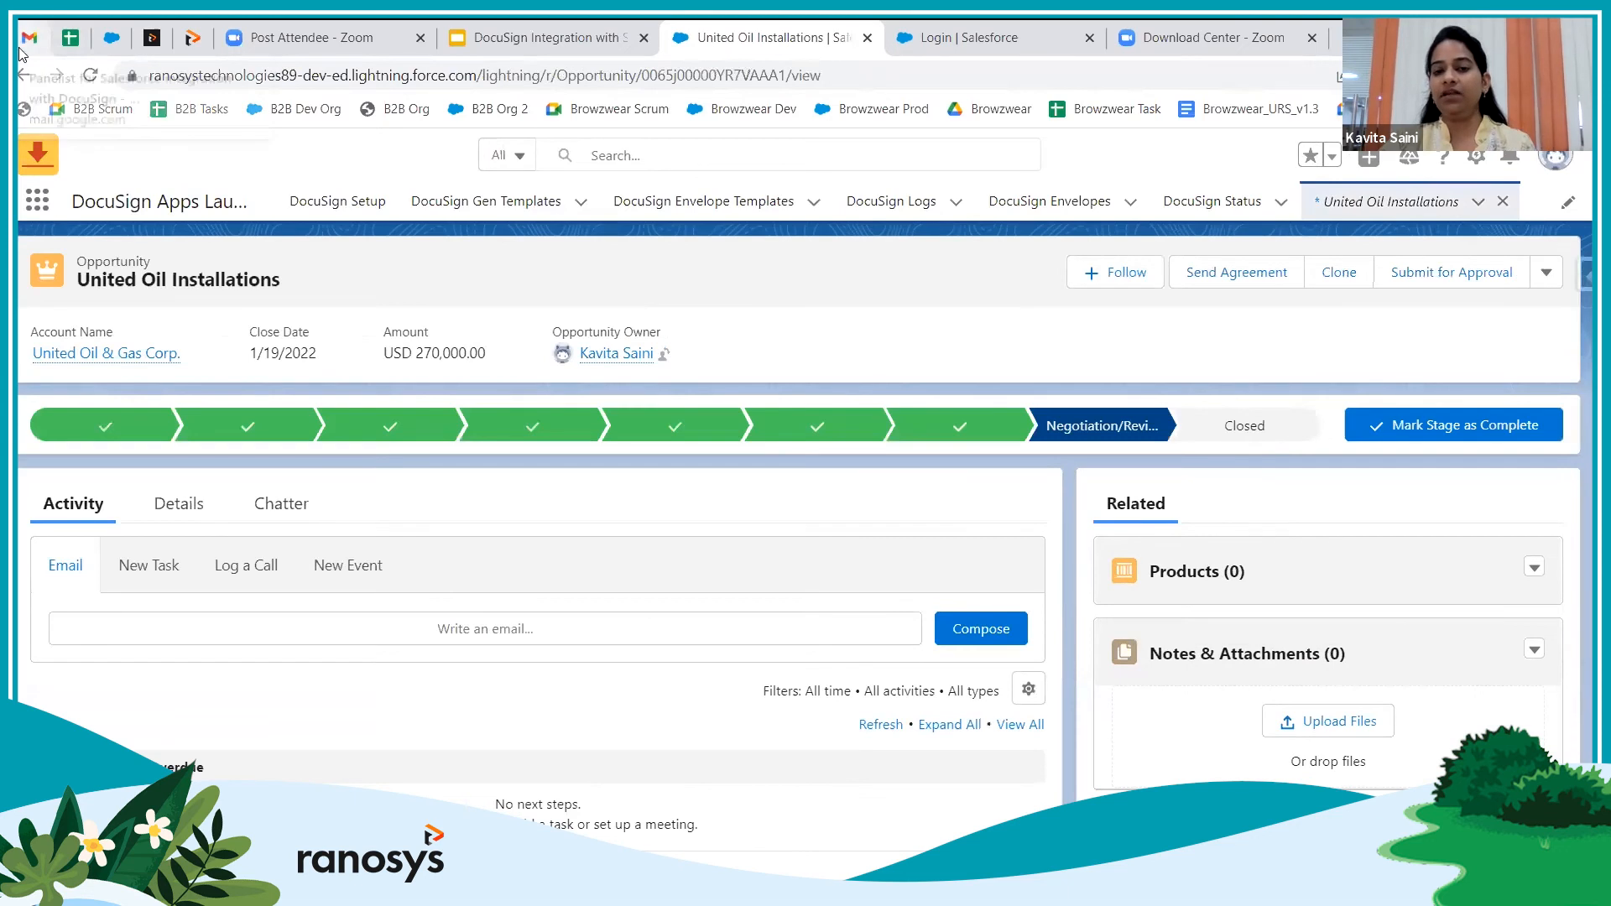
Open the DocuSign Agreement email from the Gmail inbox and launch its document review
{"action": "left_click", "coordinate": [28, 37]}
{"action": "left_click", "coordinate": [90, 344]}
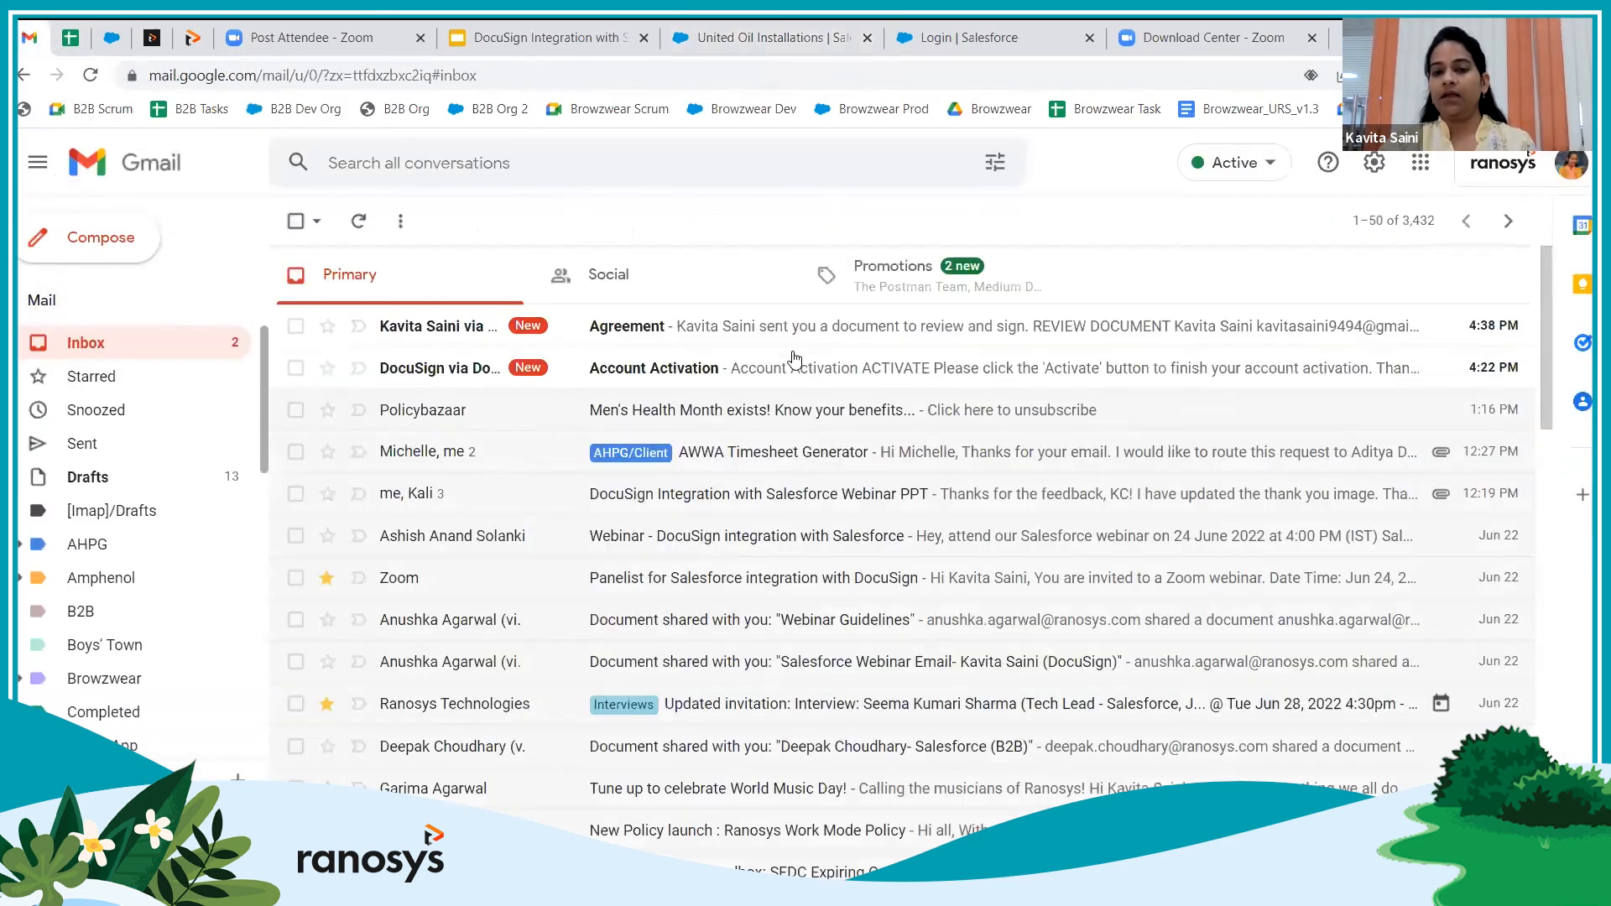
{"action": "left_click", "coordinate": [810, 336]}
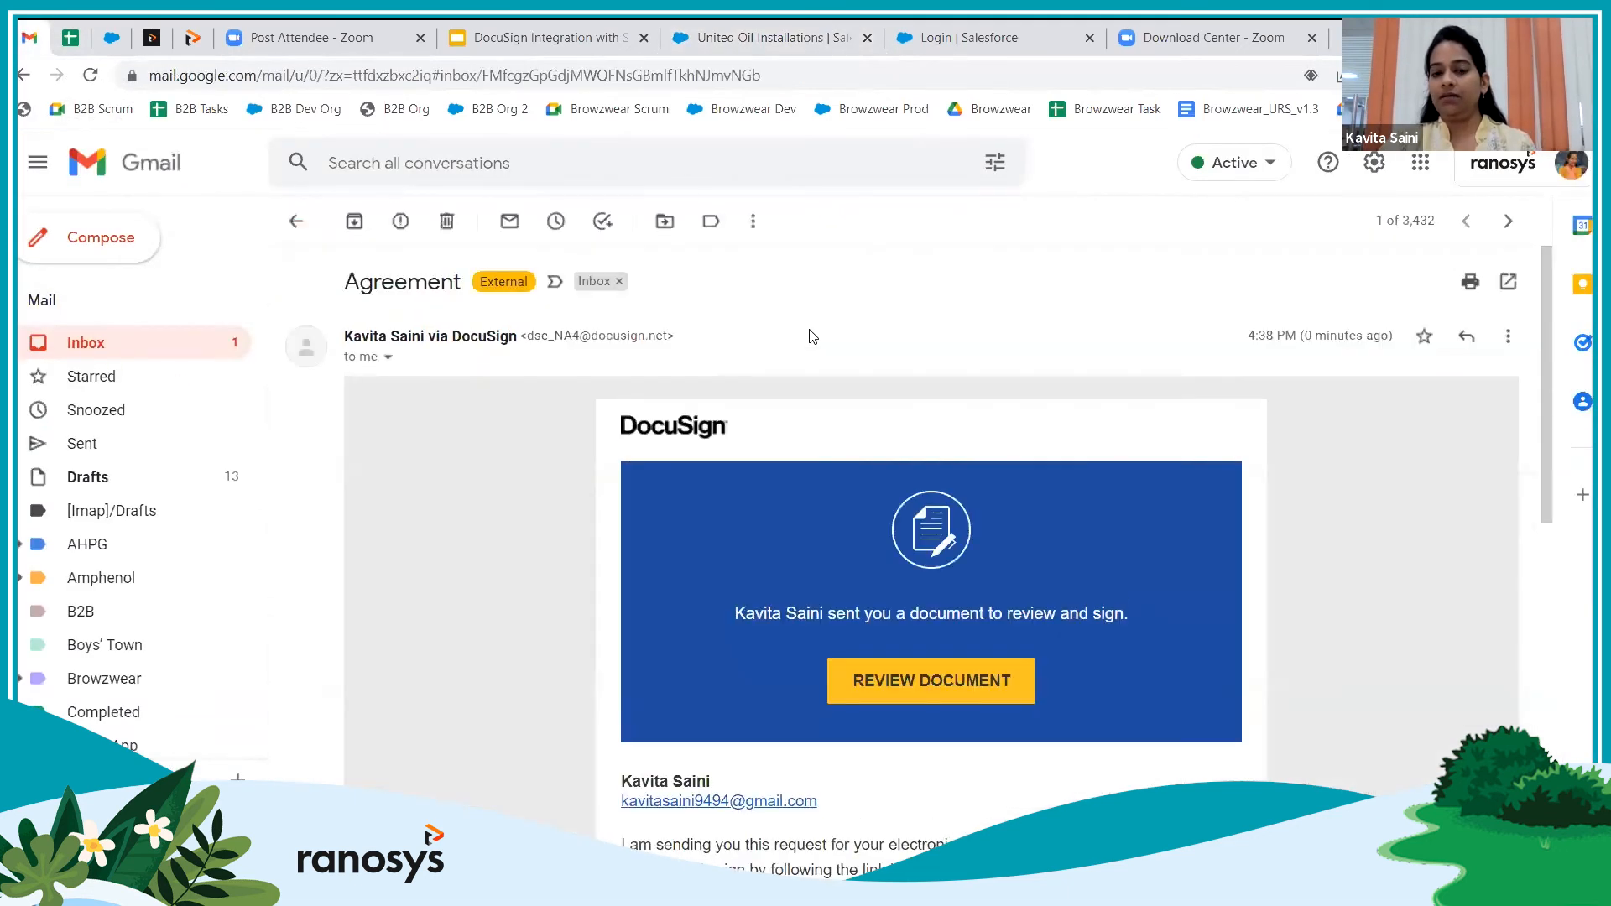
{"action": "left_click", "coordinate": [930, 681]}
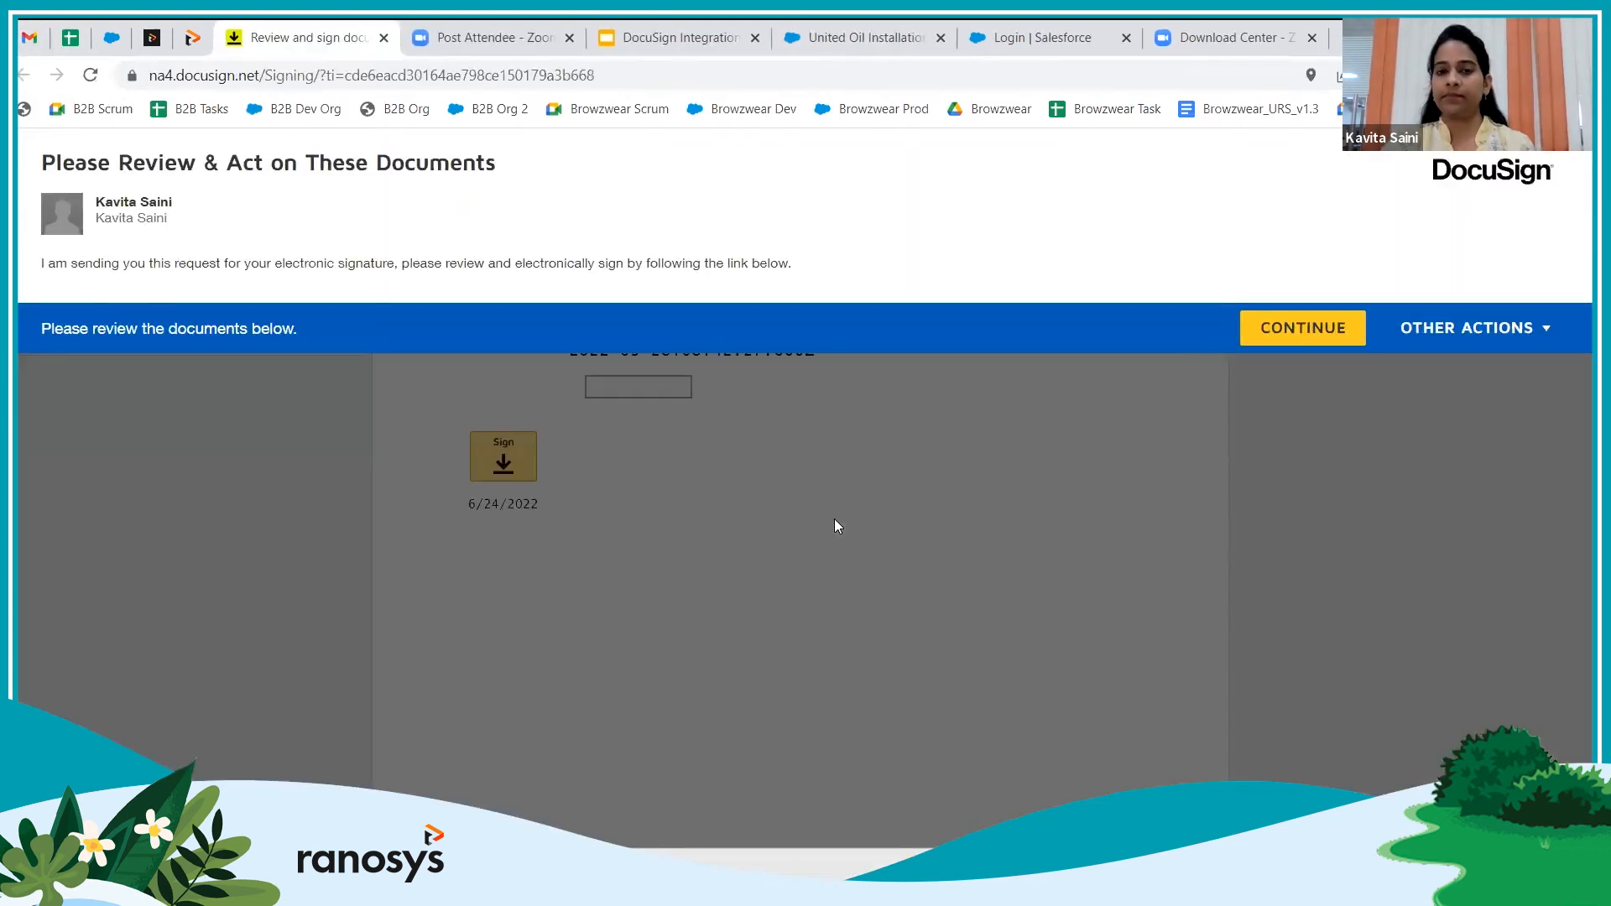
Enter 'Kick start will be next week' as the Sign-off Remark and apply a signature
{"action": "left_click", "coordinate": [1312, 325]}
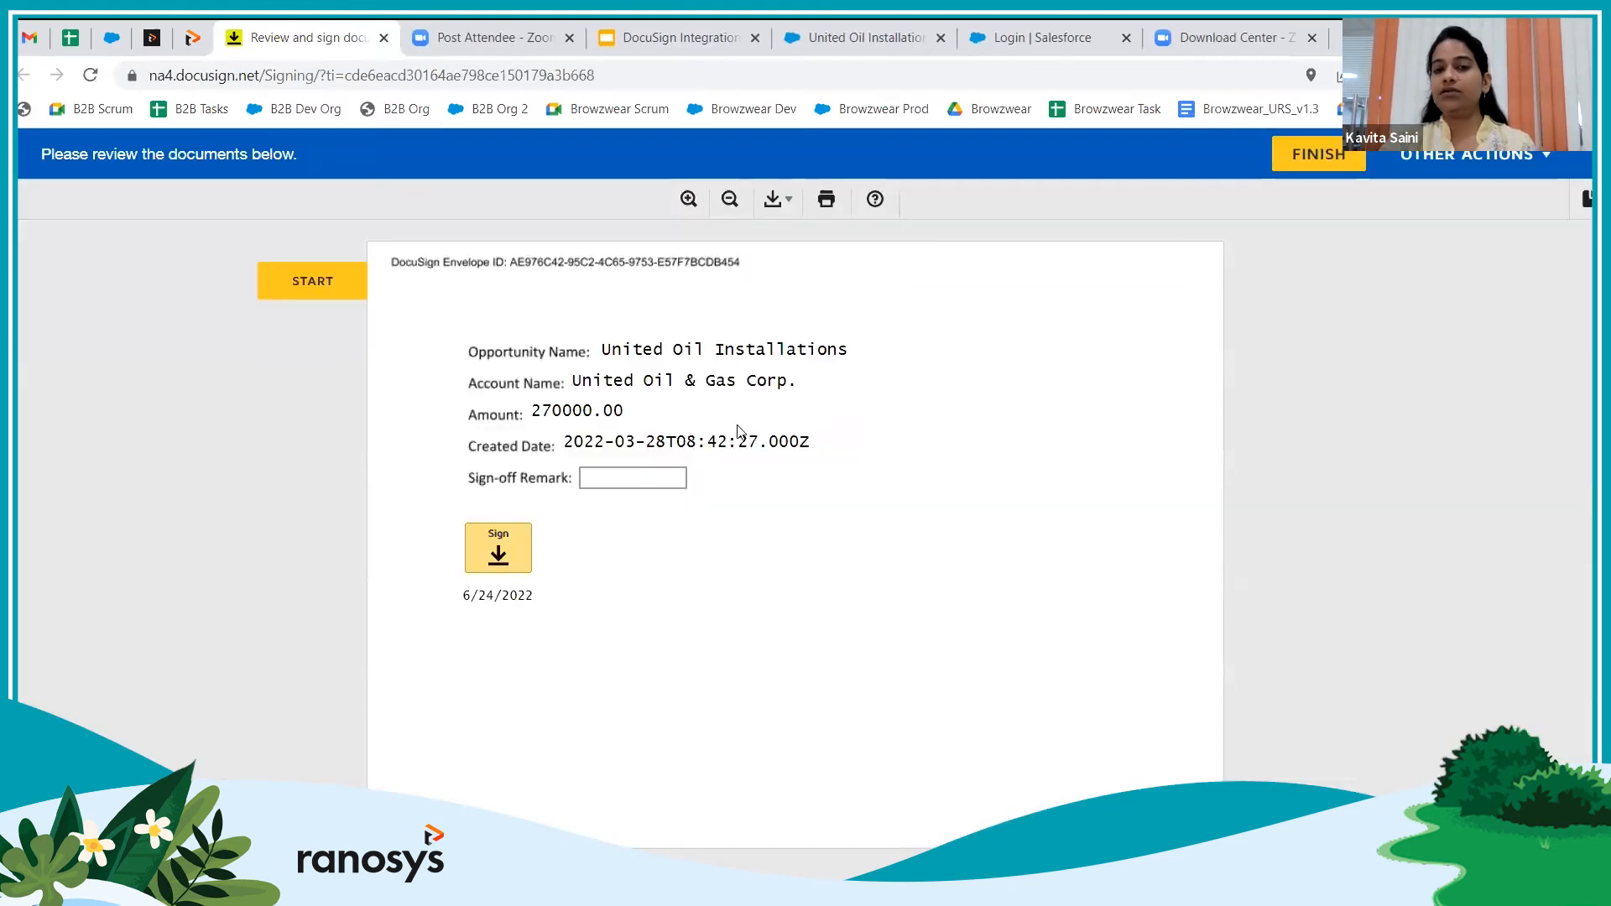
{"action": "left_click_drag", "start_coordinate": [623, 355], "coordinate": [746, 435]}
{"action": "left_click", "coordinate": [629, 476]}
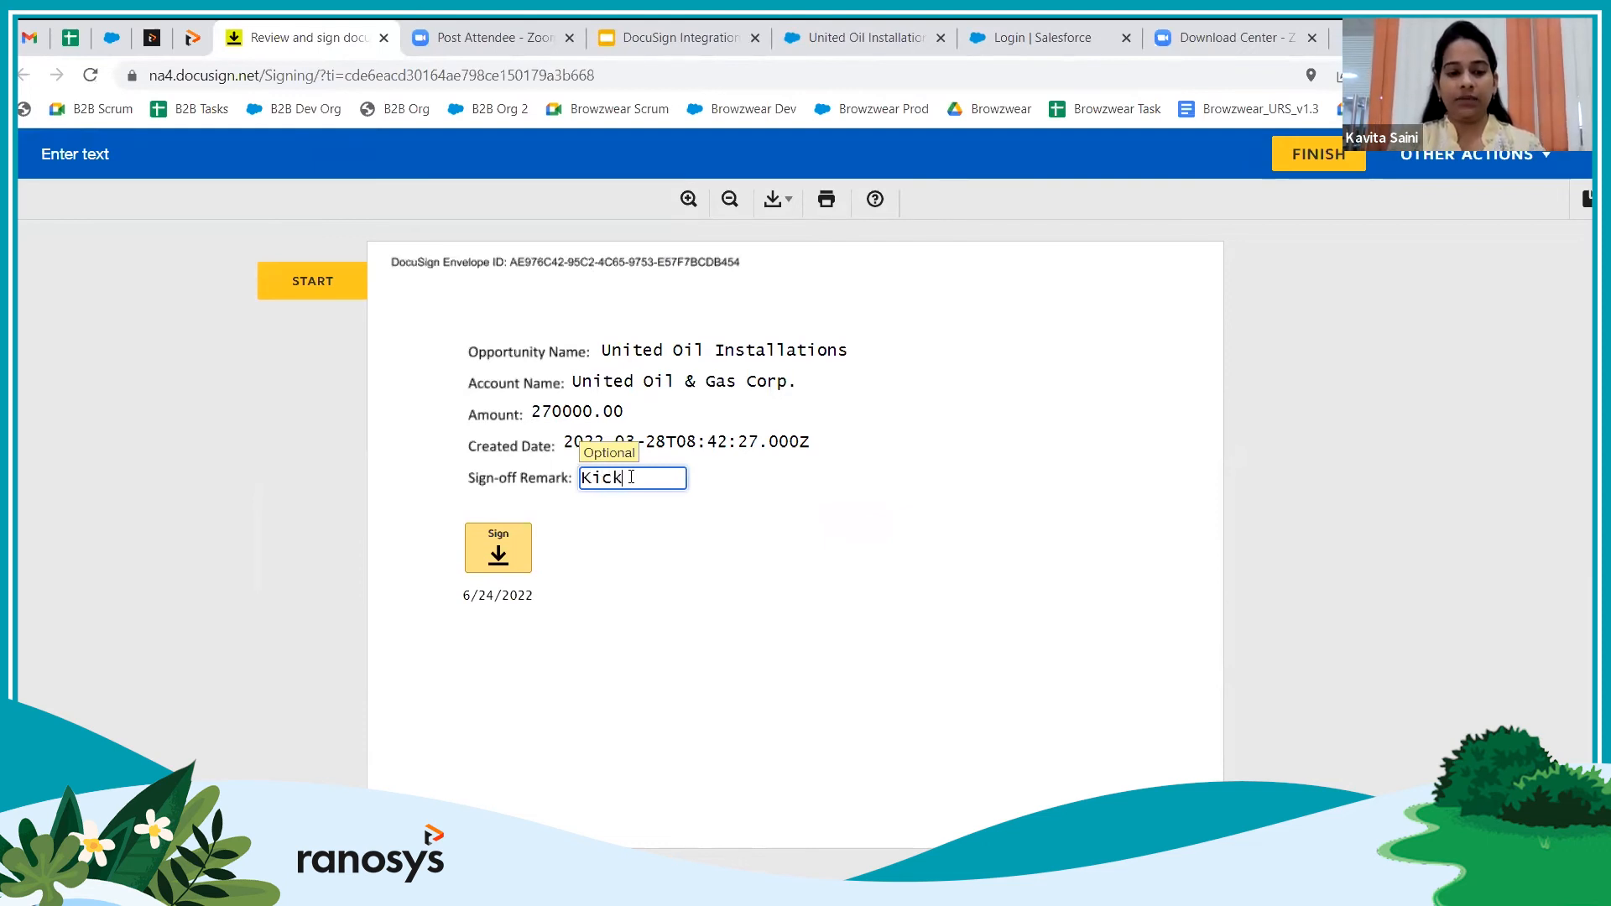
{"action": "type", "text": "rt wil"}
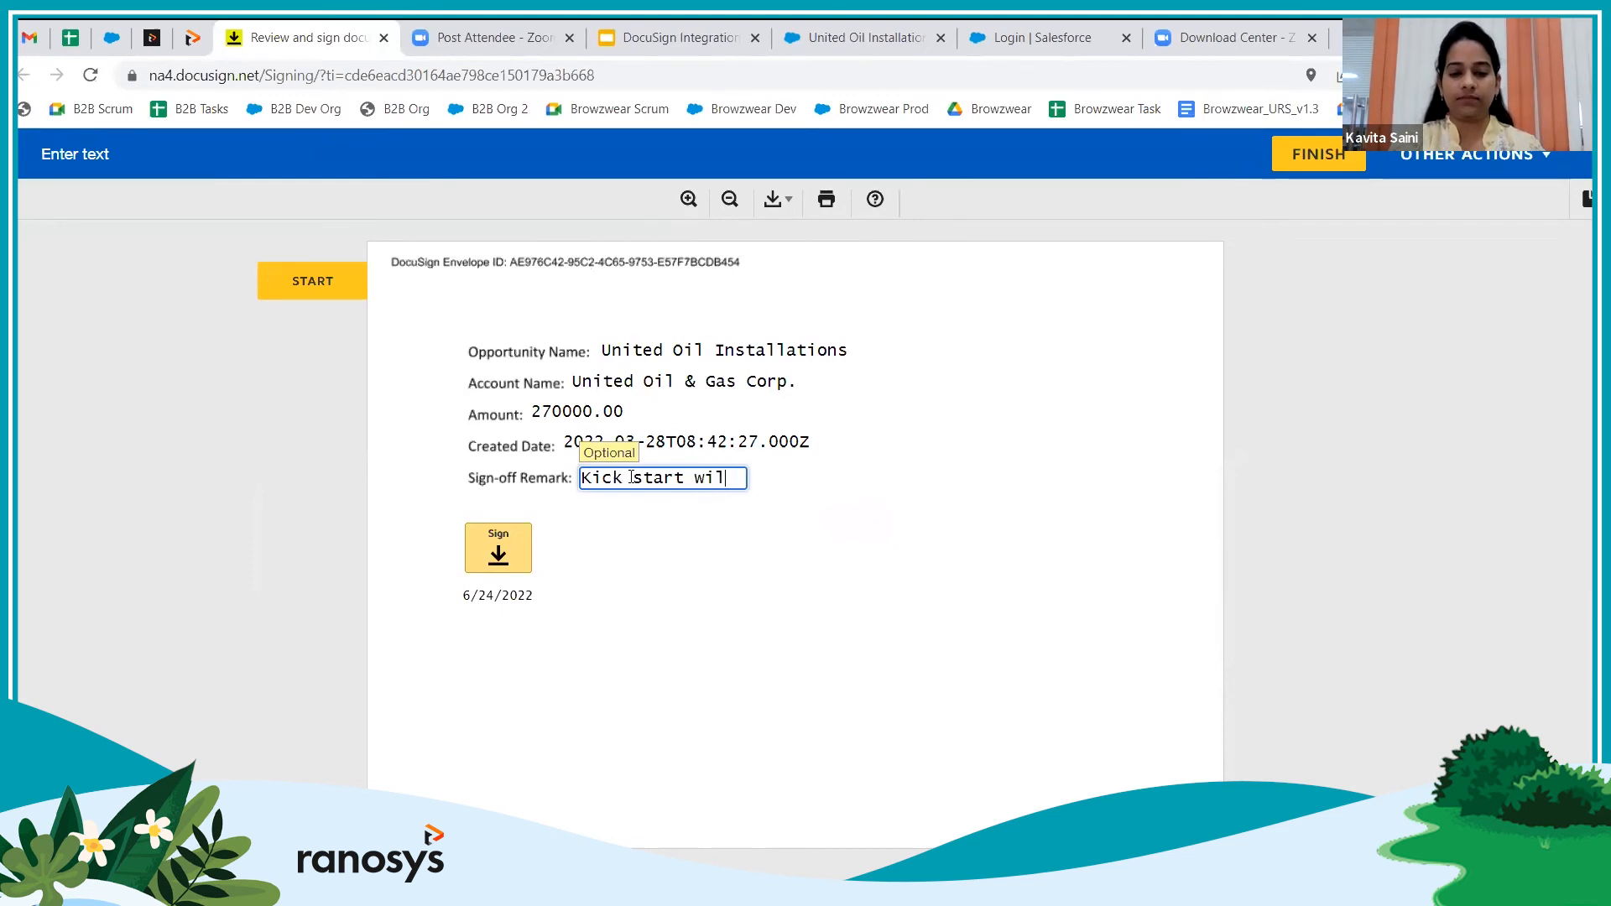
{"action": "type", "text": "l be next week"}
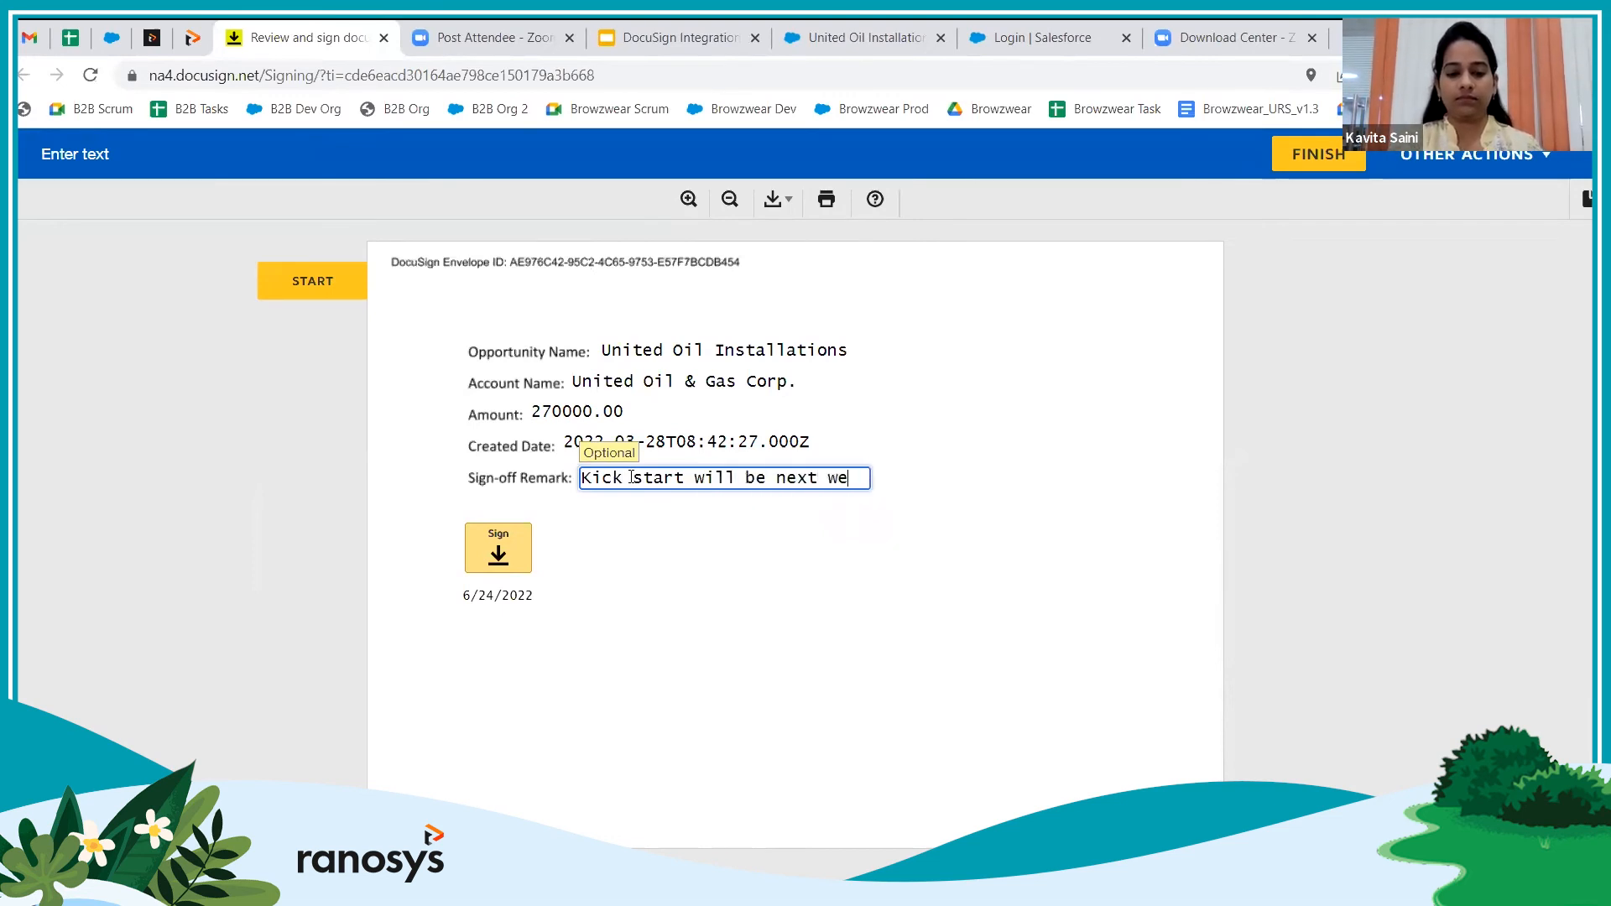
{"action": "left_click", "coordinate": [498, 553]}
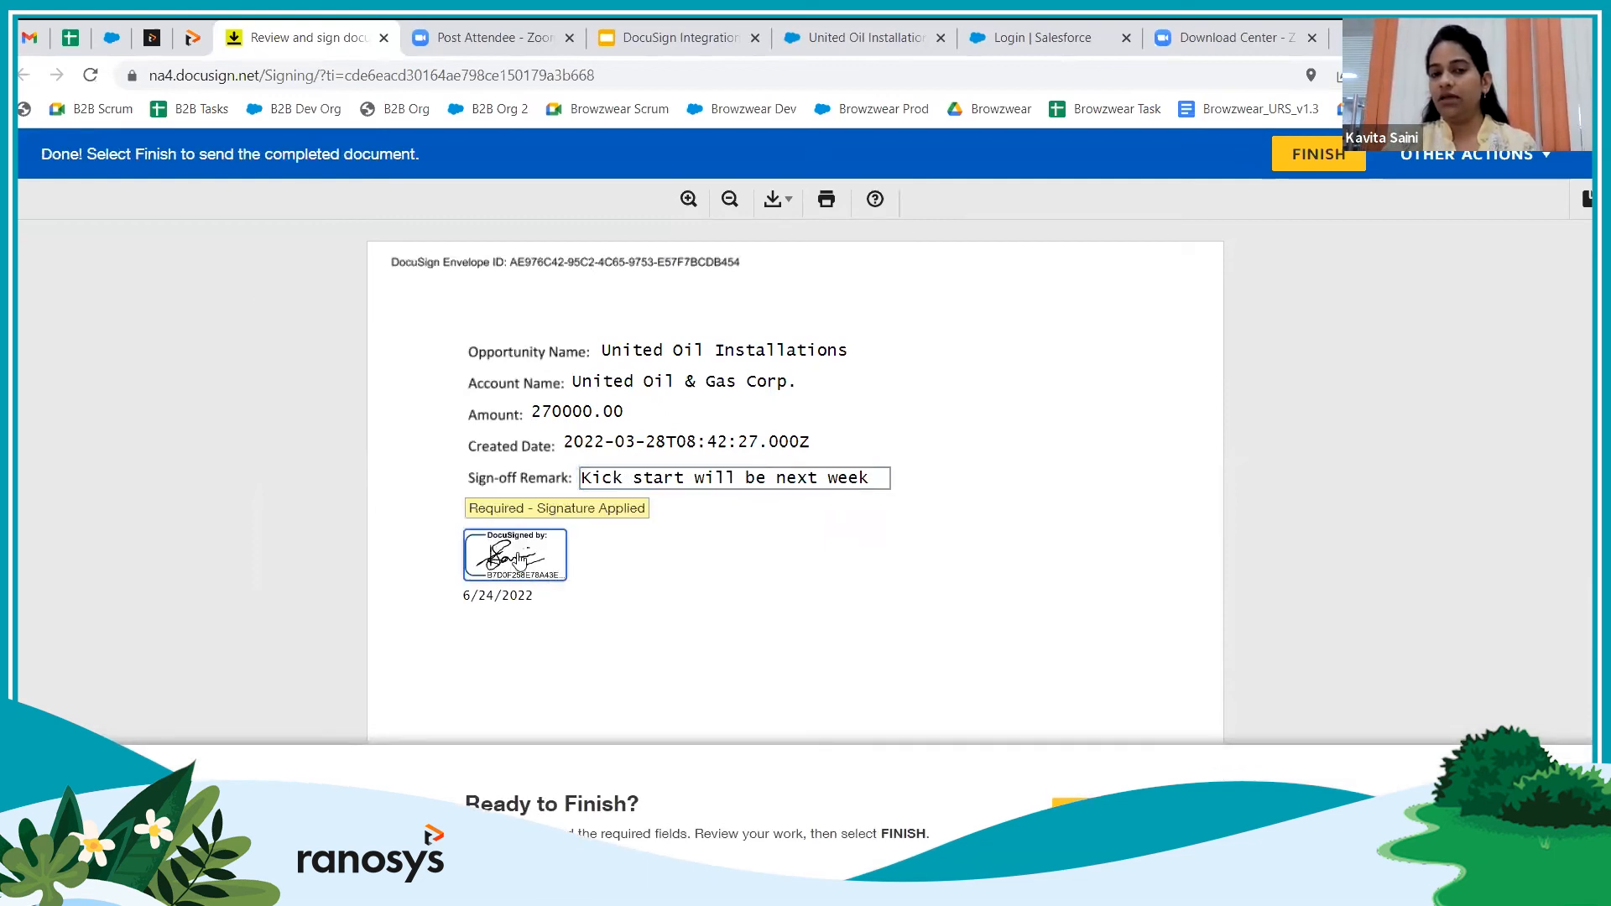
{"action": "left_click", "coordinate": [522, 556]}
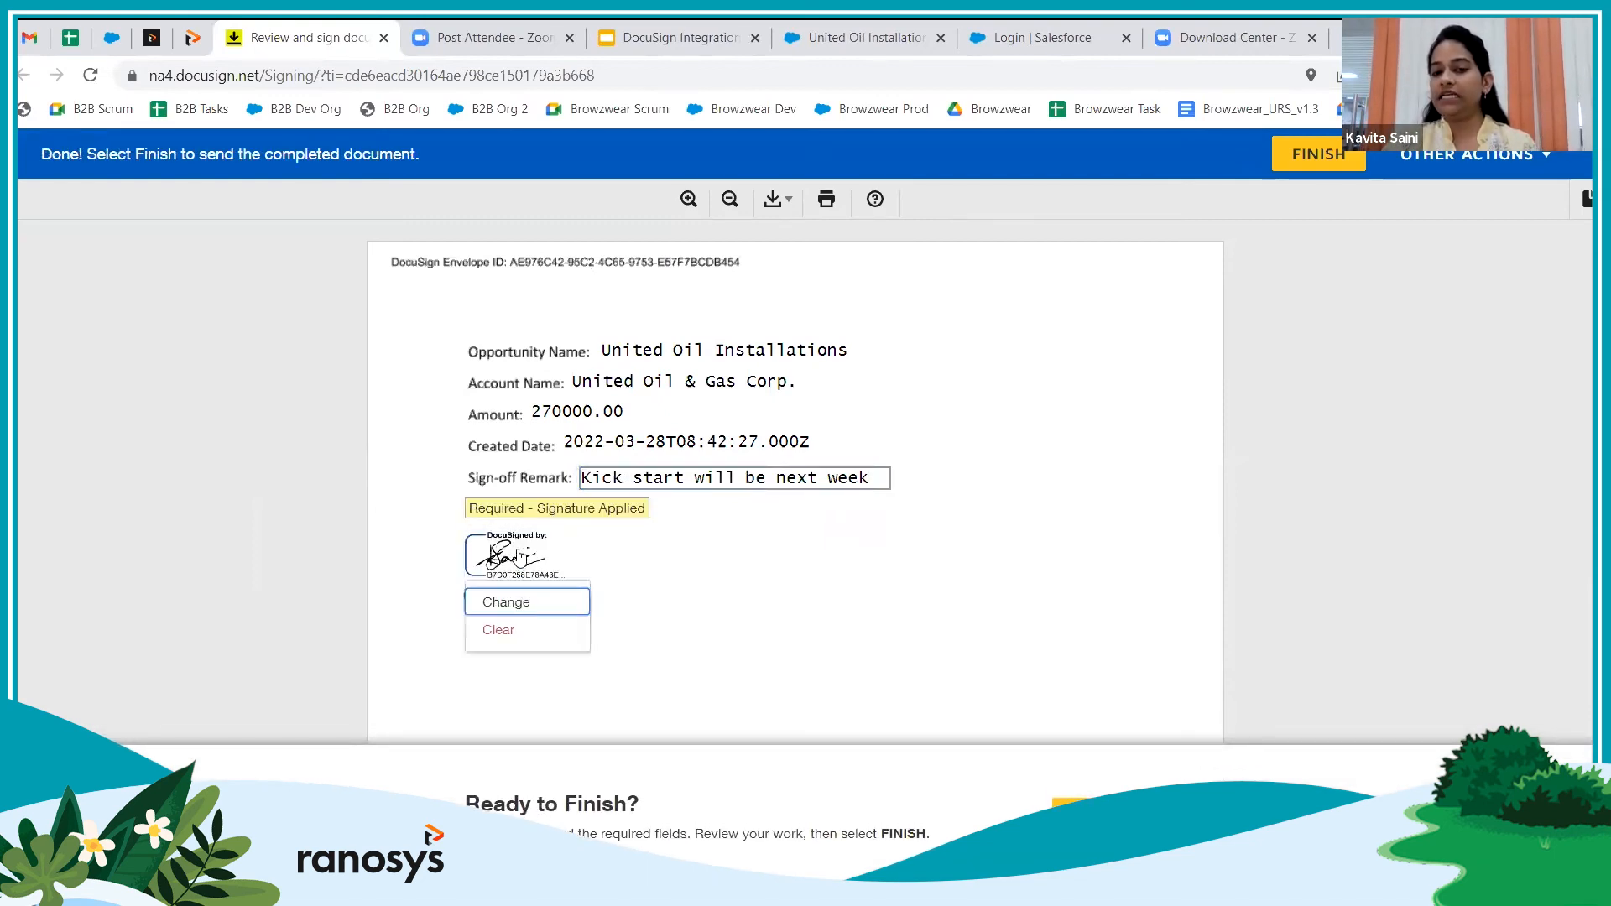
Adopt a new ready-made style signature in place of the drawn one and confirm replacing it
{"action": "left_click", "coordinate": [521, 604]}
{"action": "left_click", "coordinate": [396, 259]}
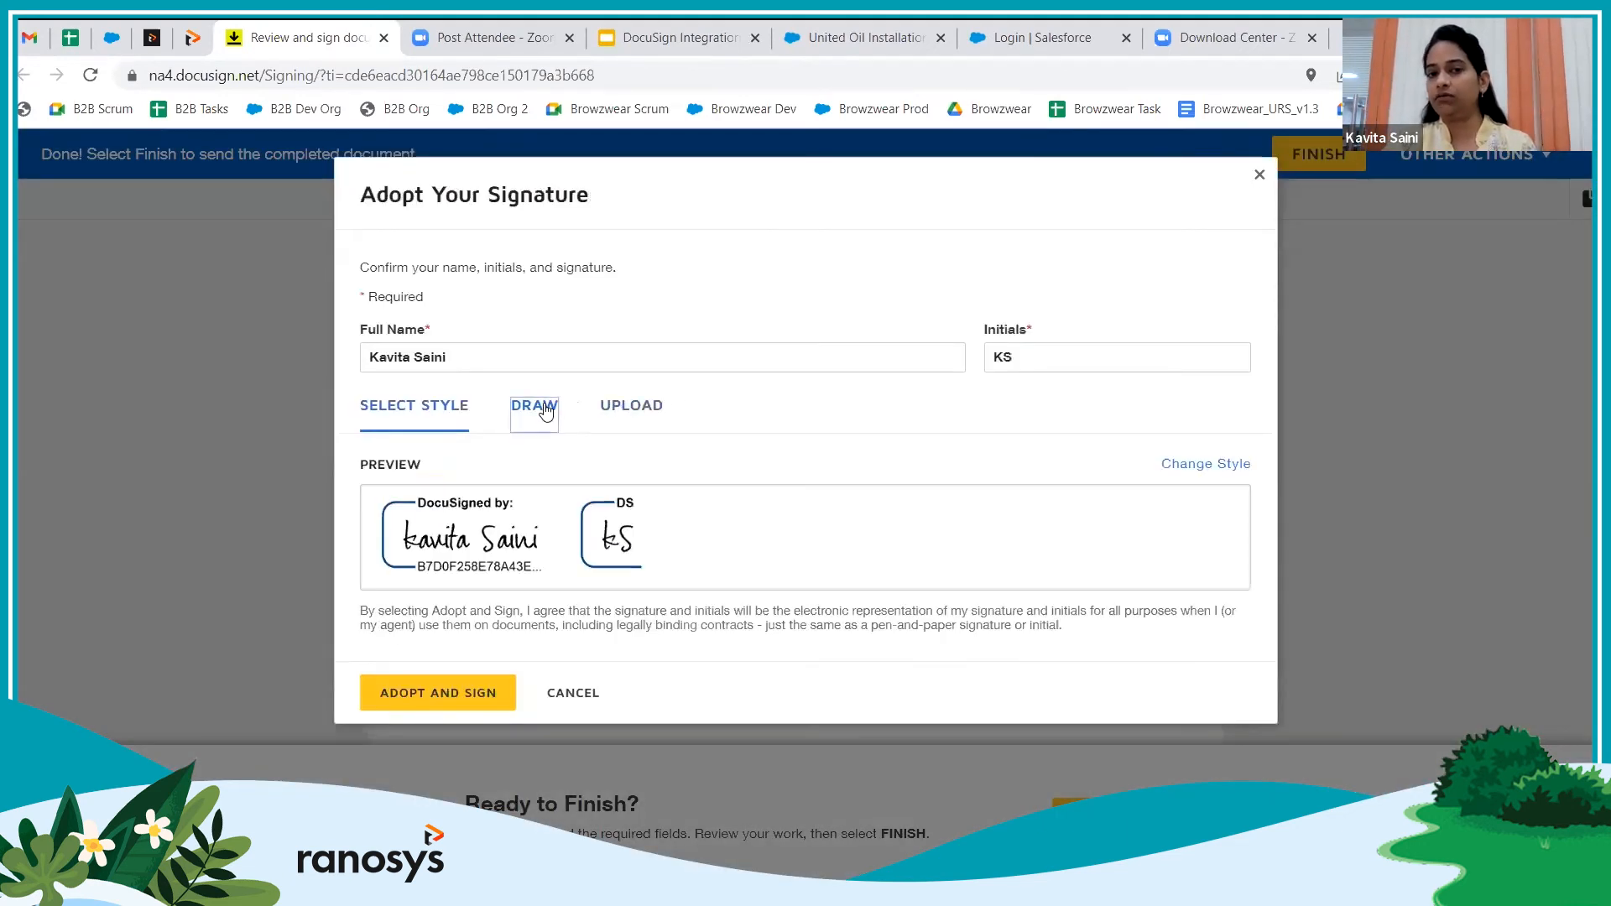
{"action": "left_click", "coordinate": [537, 407]}
{"action": "left_click", "coordinate": [428, 412]}
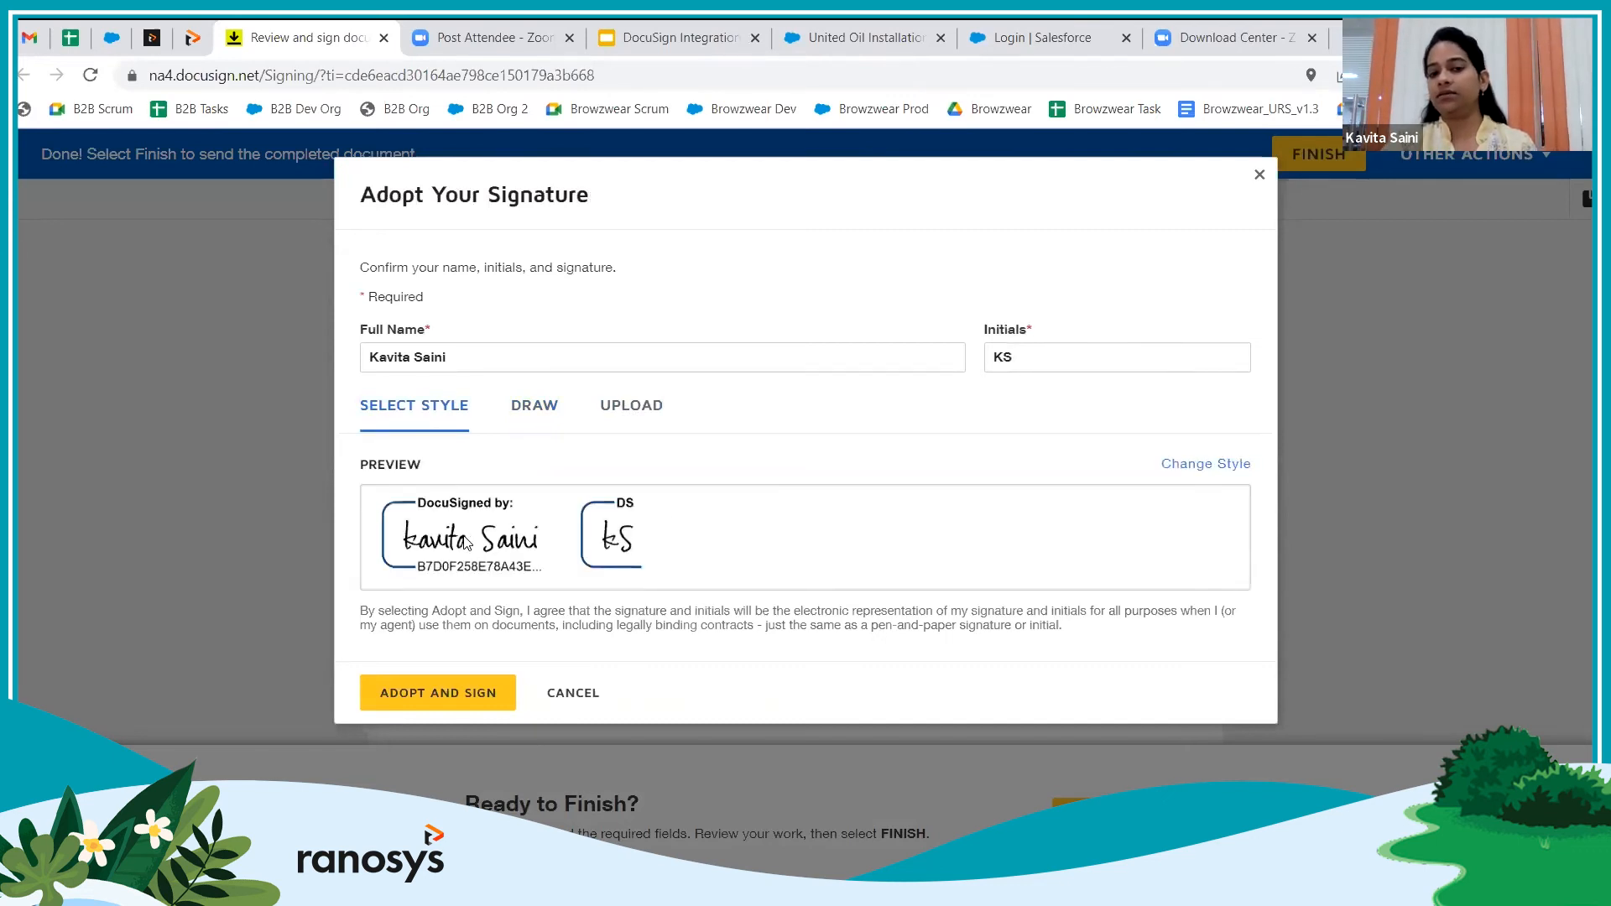
{"action": "left_click", "coordinate": [463, 694]}
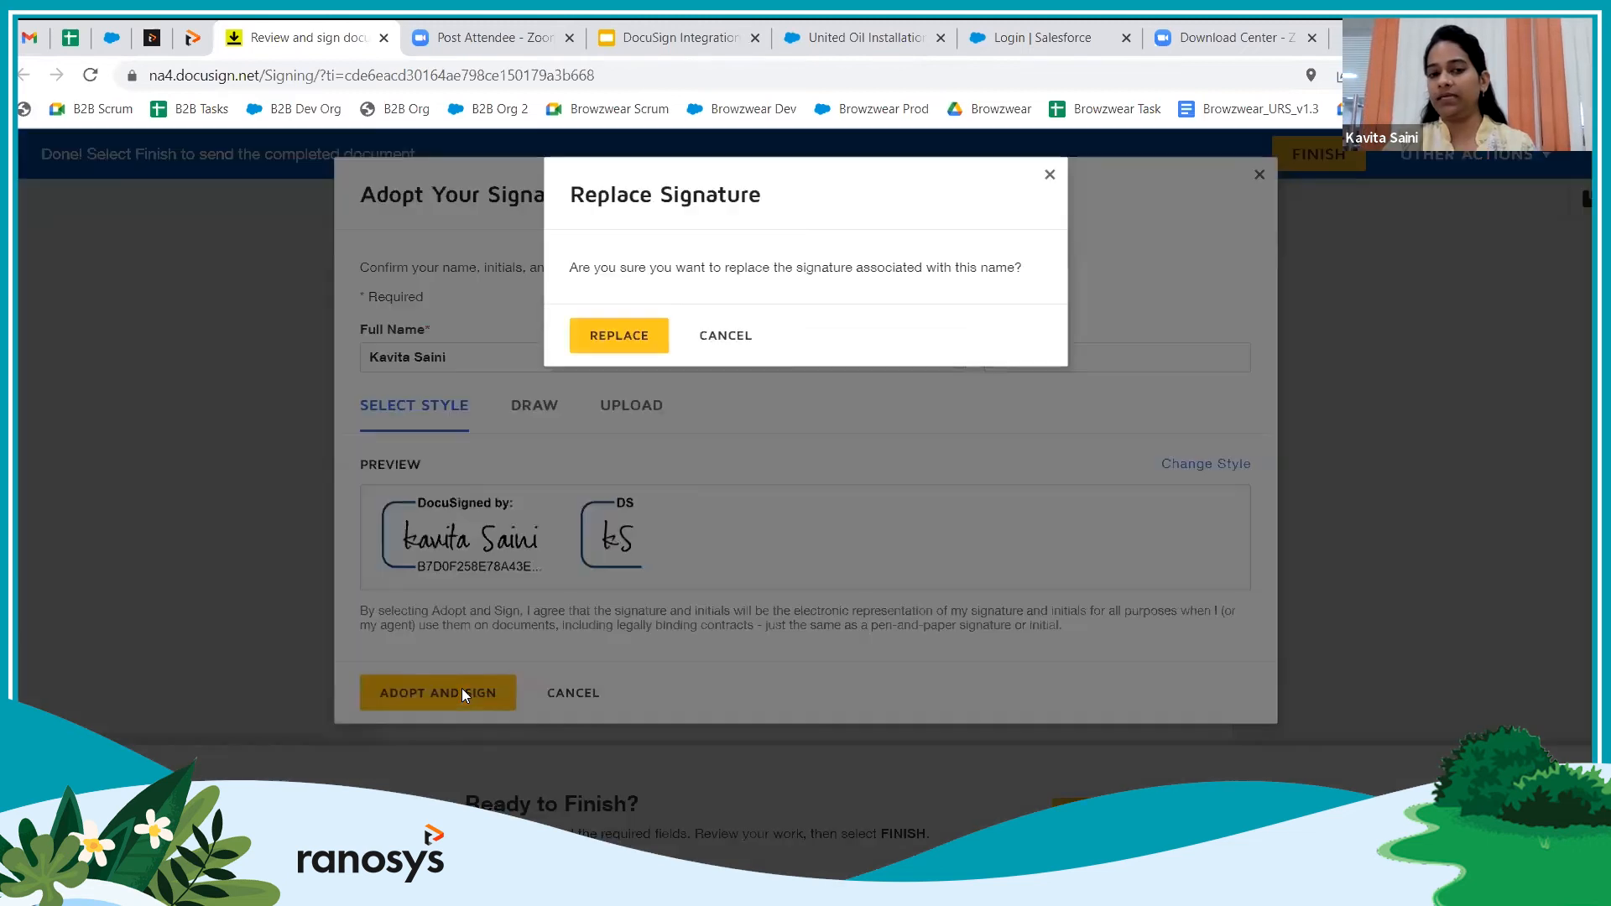
{"action": "left_click", "coordinate": [636, 334]}
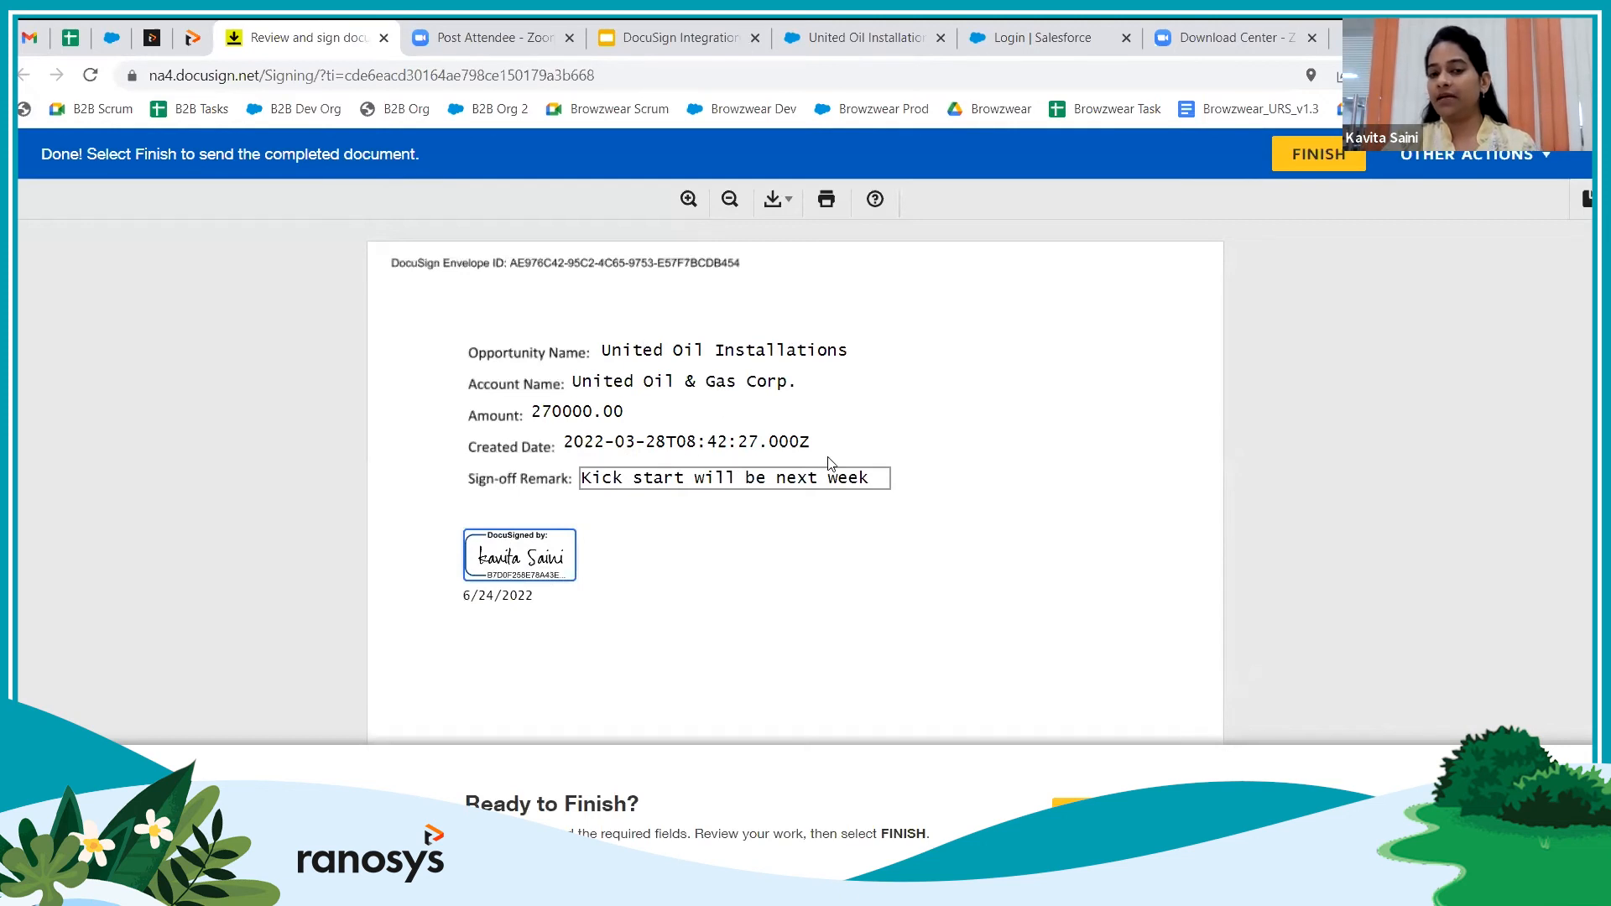
Finish the DocuSign signing, decline the login offer, and return to the United Oil Installations opportunity
{"action": "left_click", "coordinate": [1099, 815]}
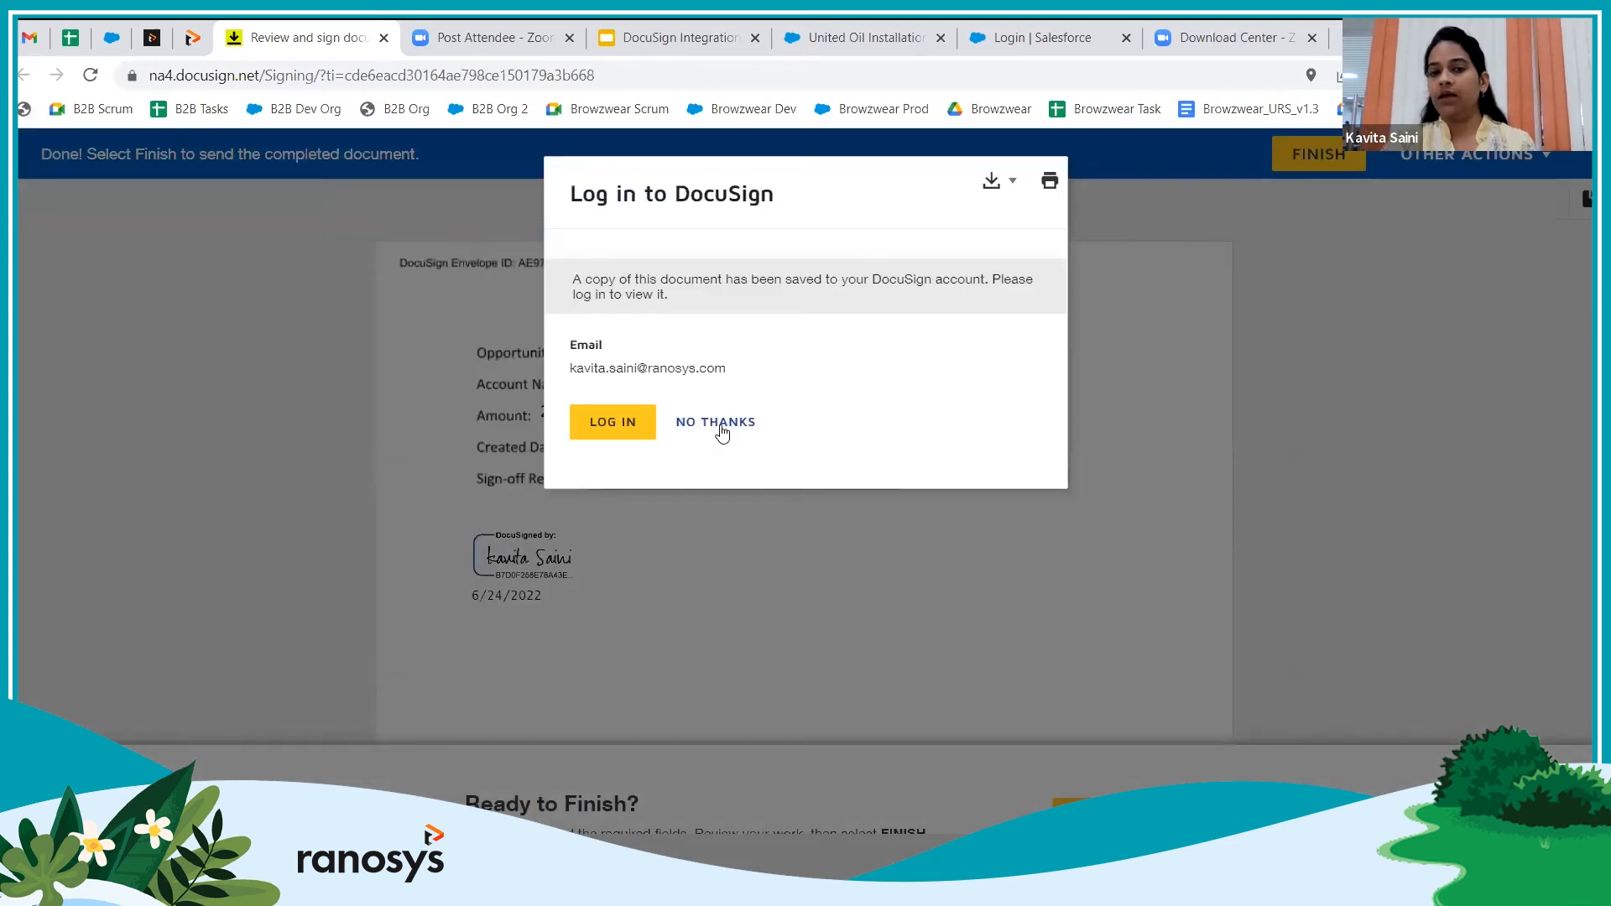
{"action": "left_click", "coordinate": [719, 428]}
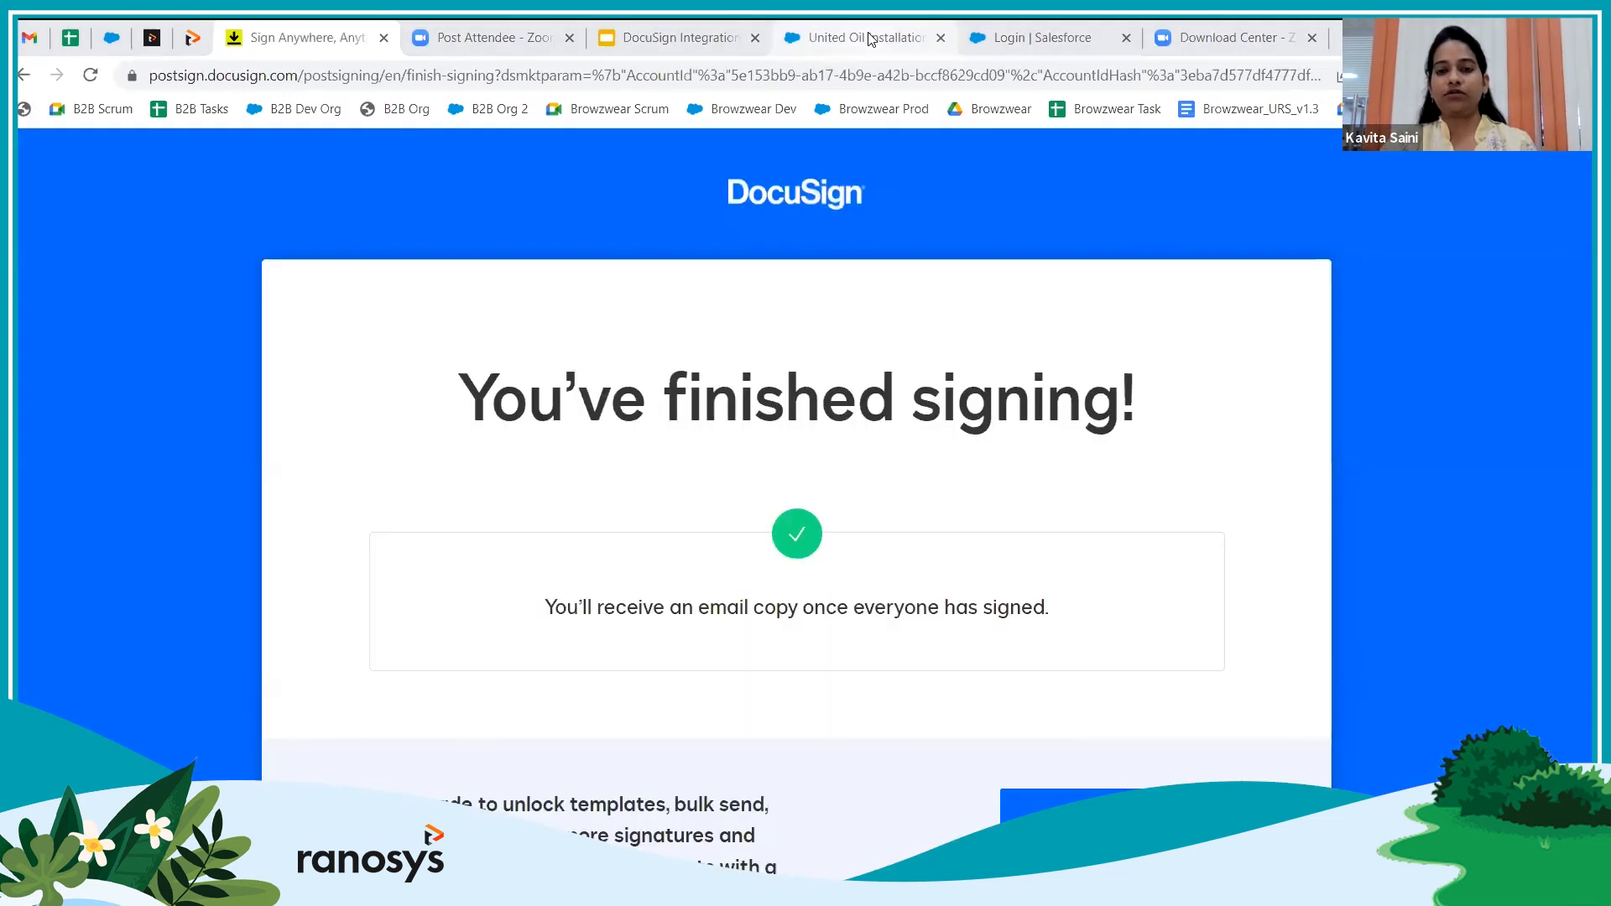
{"action": "left_click", "coordinate": [869, 39]}
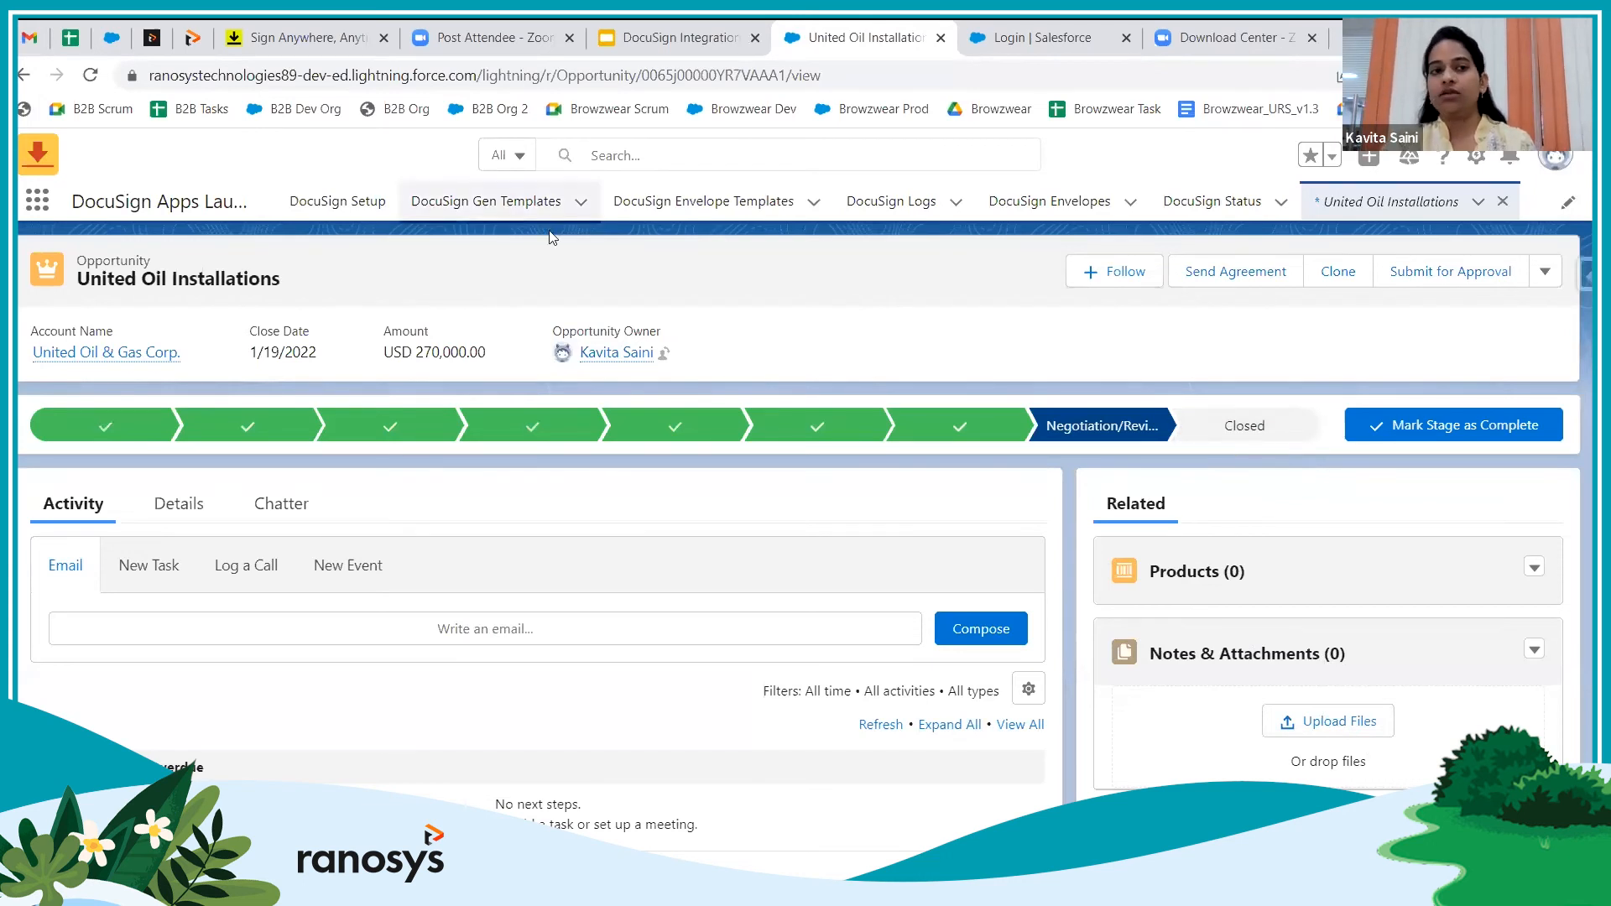
Reload the opportunity, preview the attached Agreement_completed.pdf, then reload to show the Closed Won stage
{"action": "left_click", "coordinate": [90, 76]}
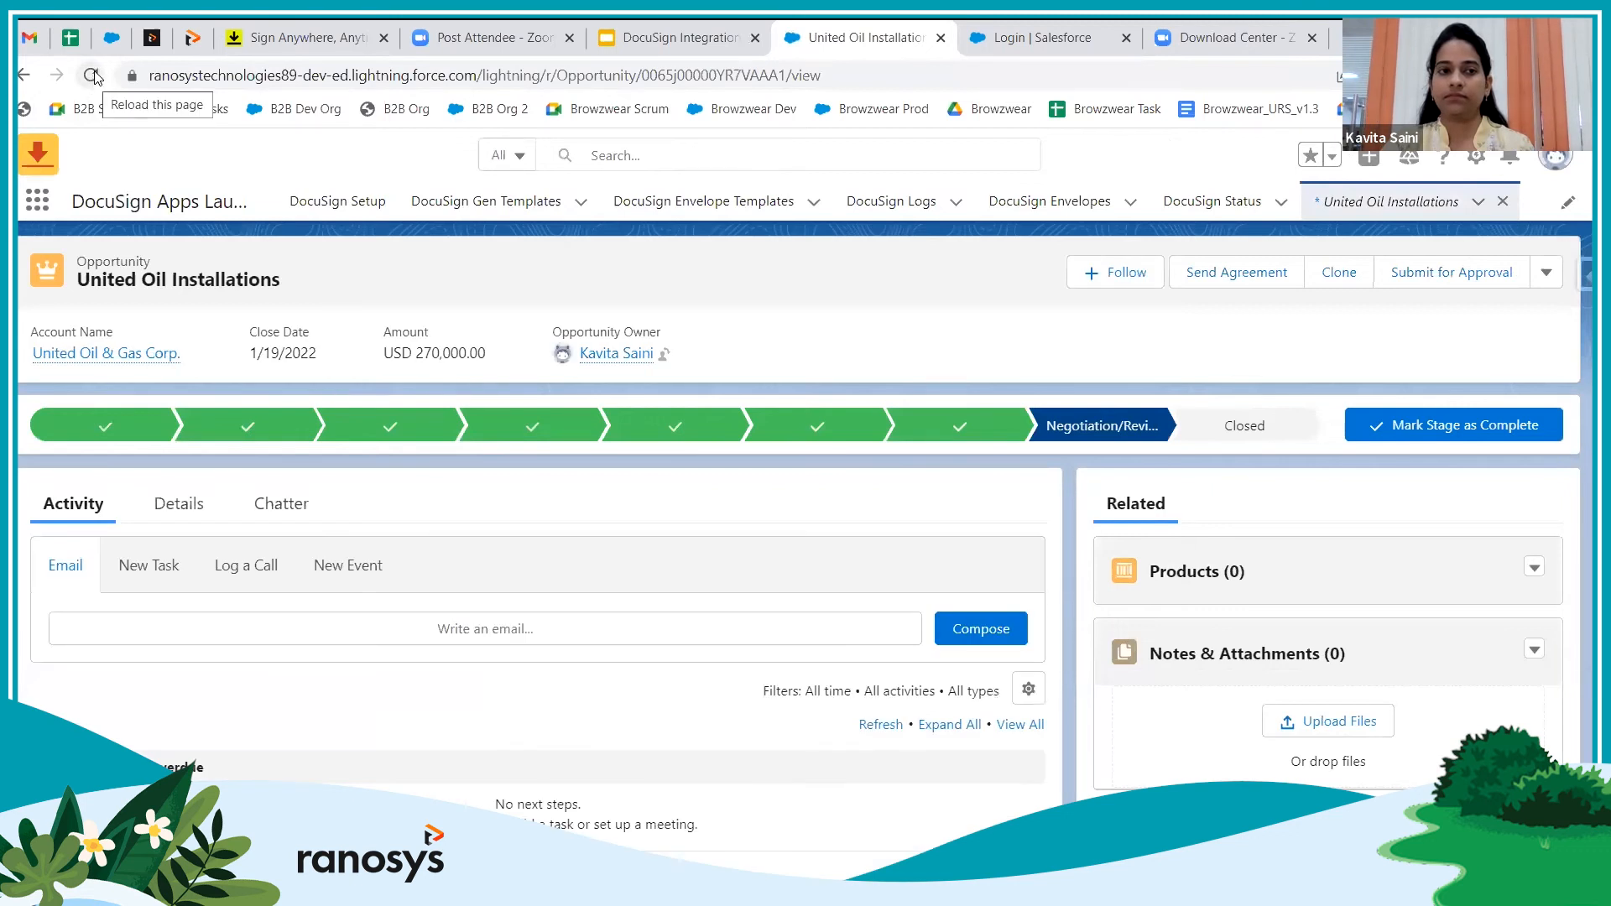
{"action": "left_click", "coordinate": [92, 78]}
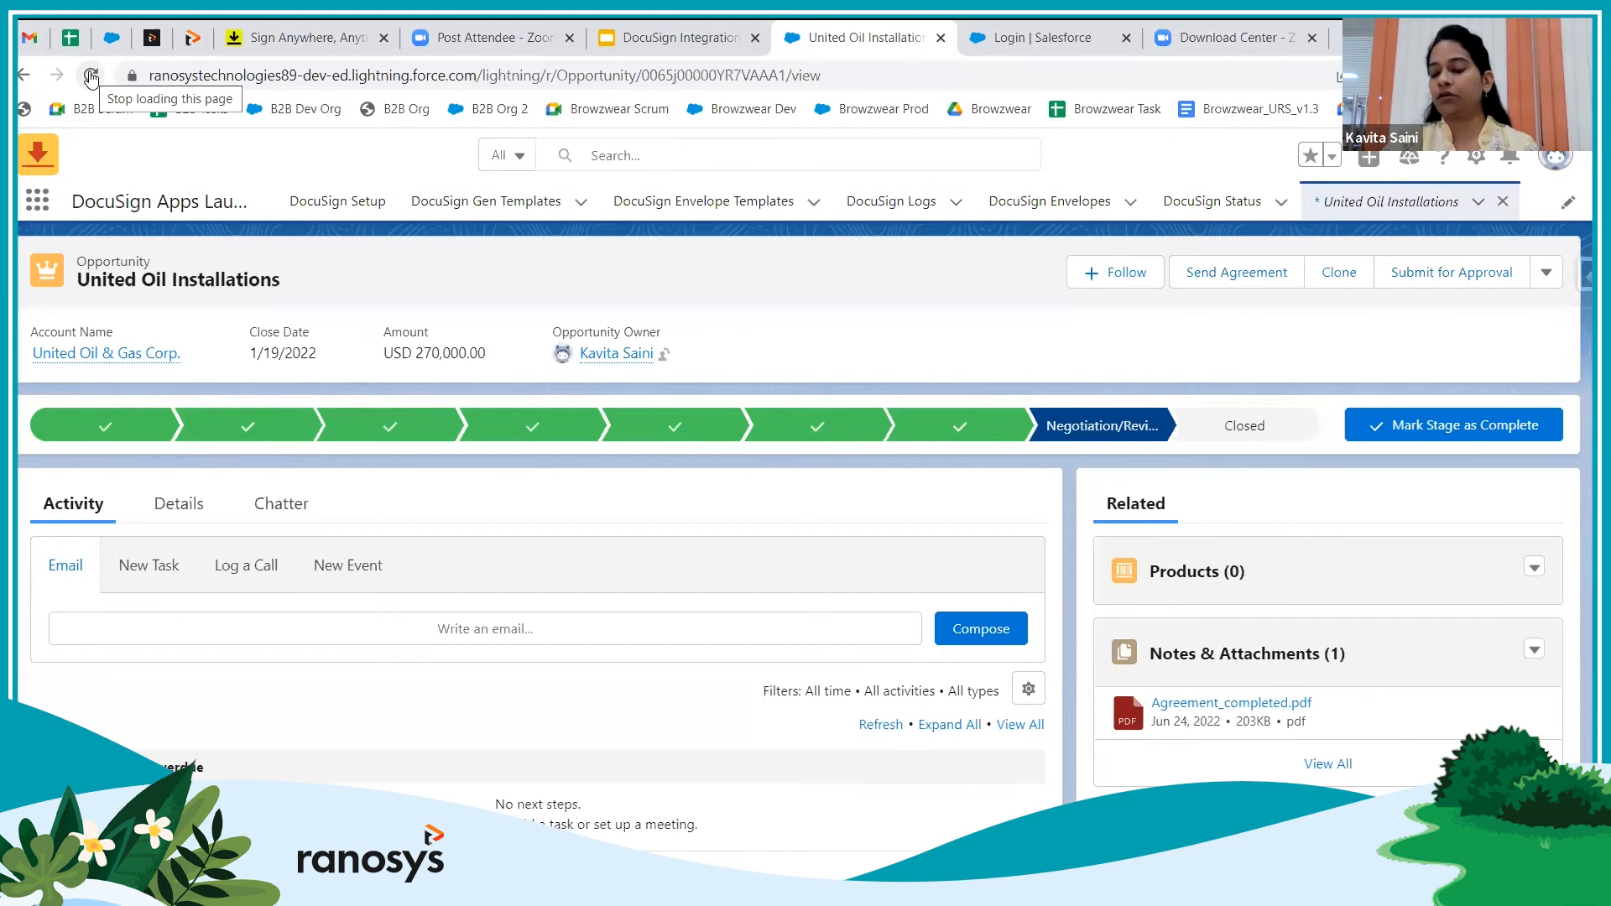
{"action": "left_click", "coordinate": [1280, 704]}
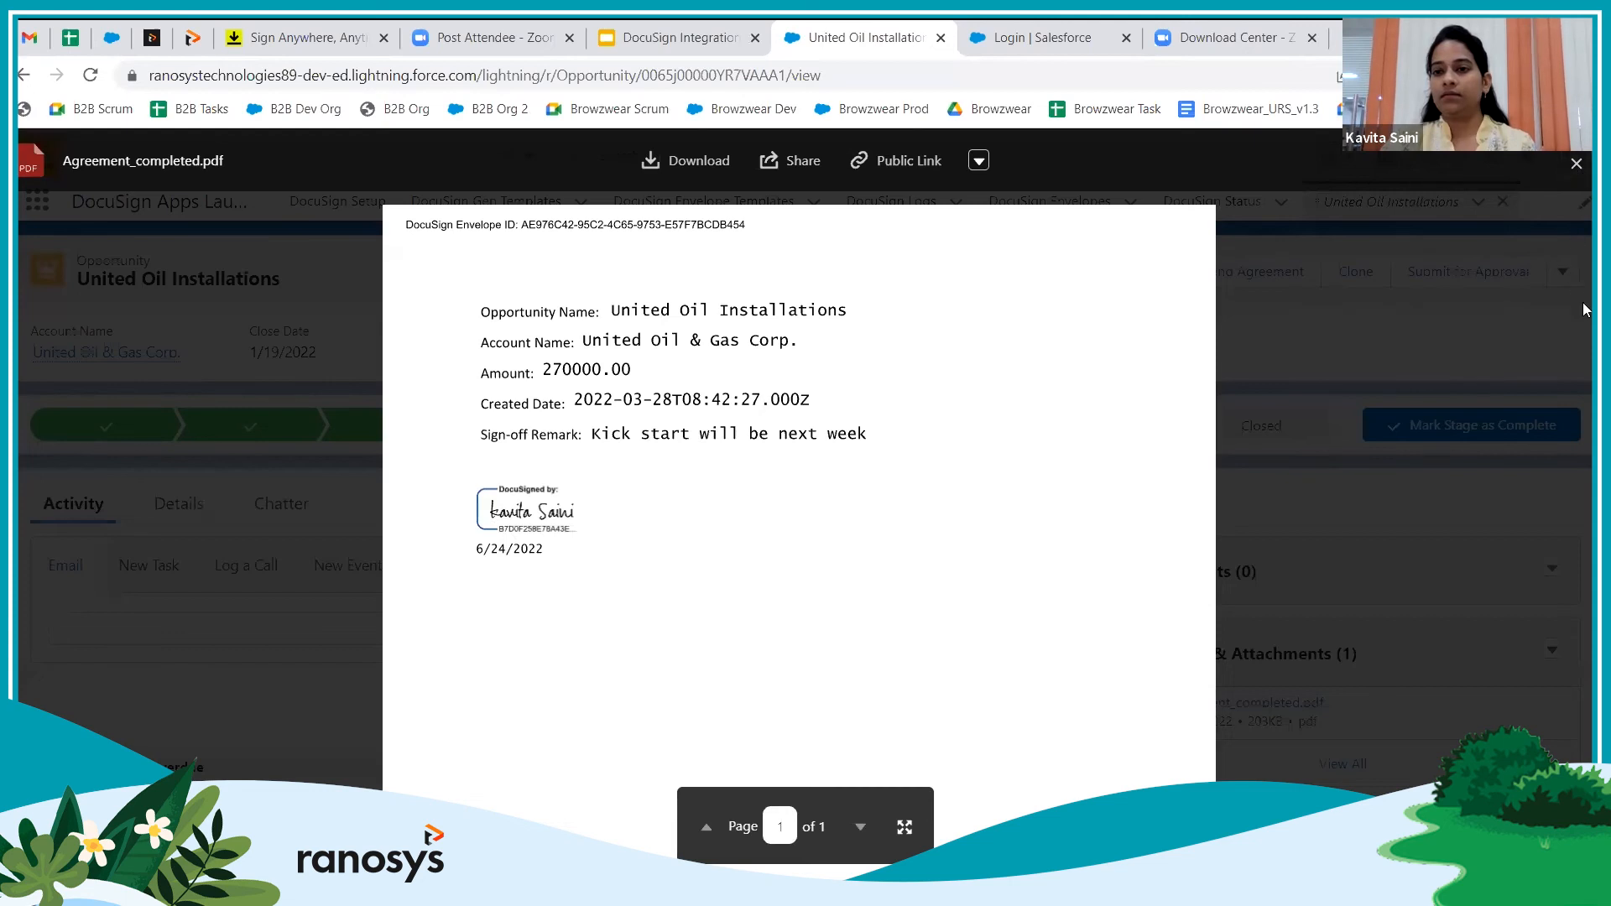
{"action": "key", "text": "Escape"}
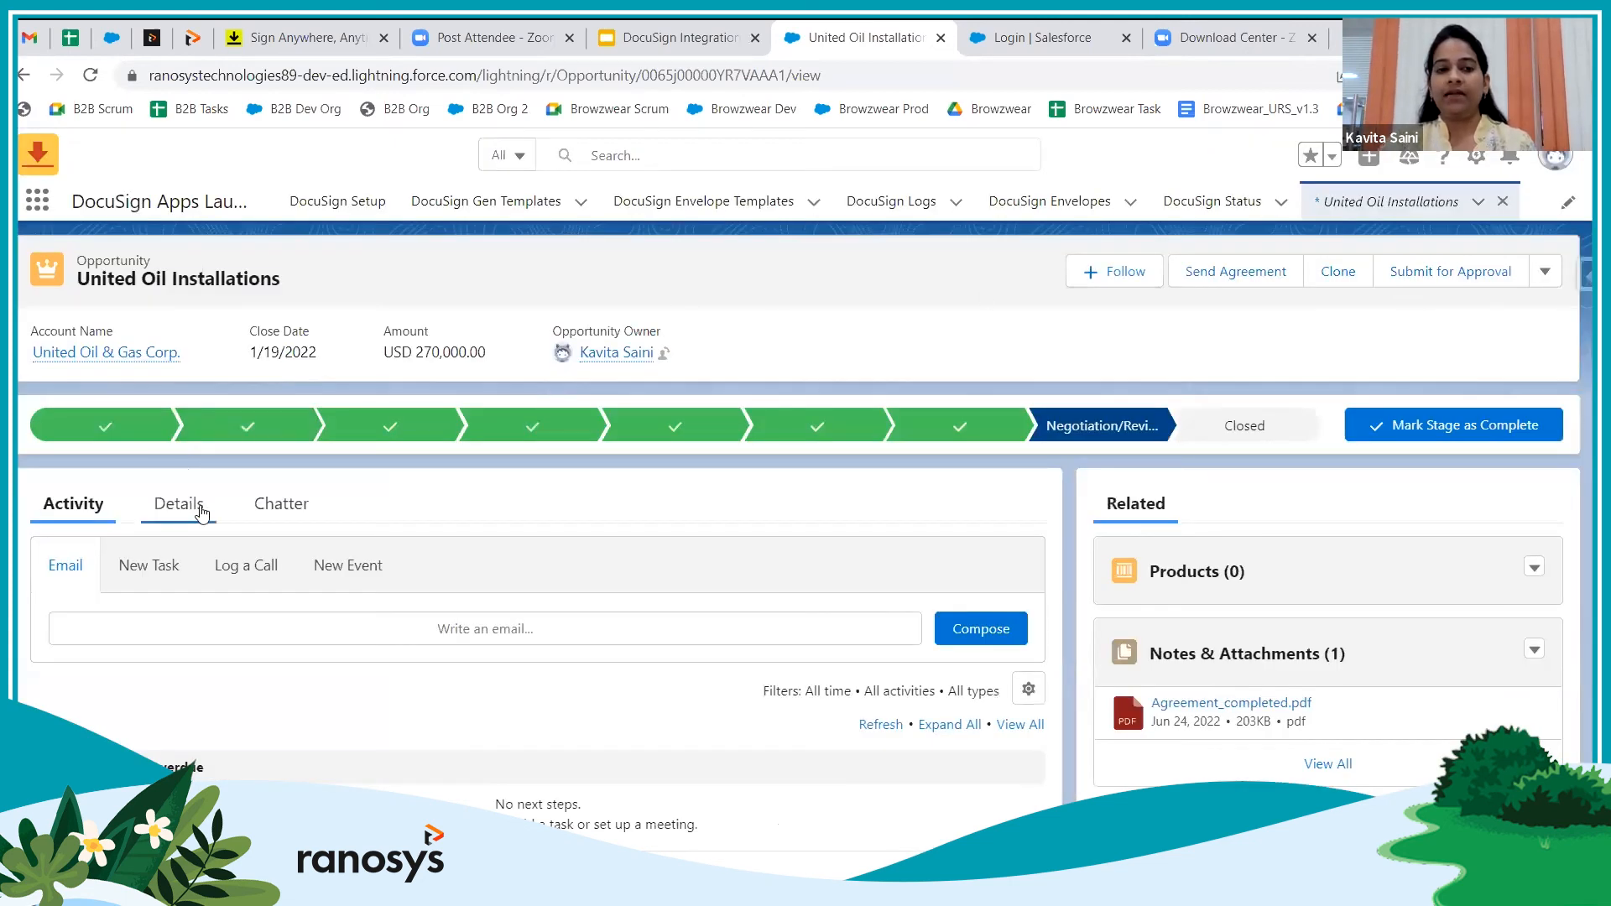
{"action": "left_click", "coordinate": [90, 77]}
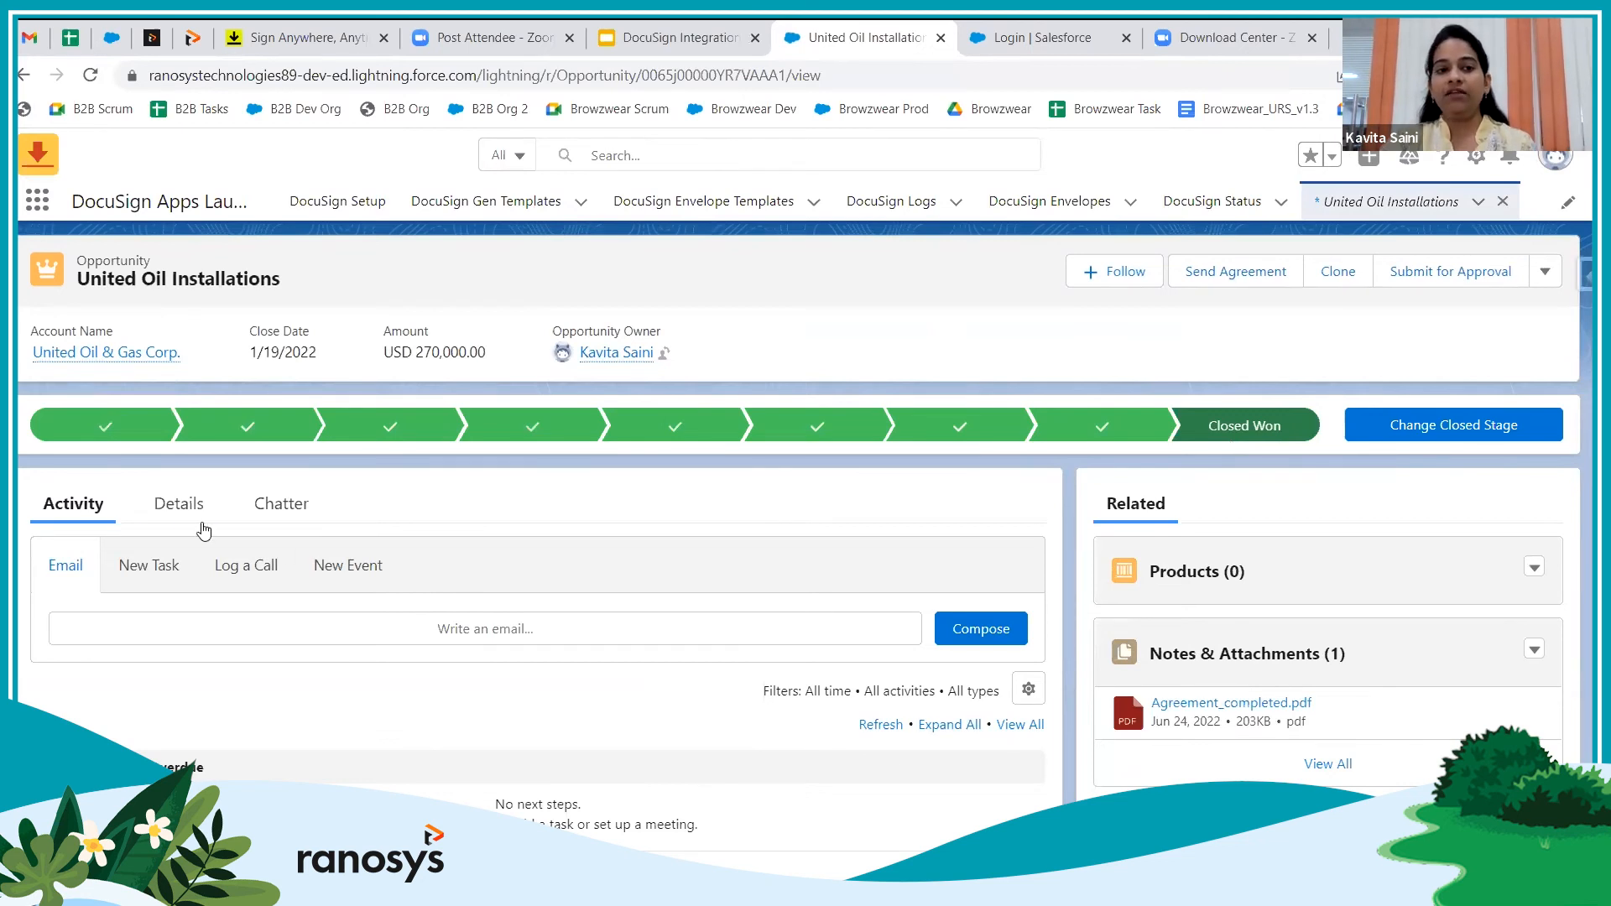
Check the Sign-off Remark on the opportunity's Details tab, then advance the slideshow to the Q&A slide
{"action": "left_click", "coordinate": [176, 506]}
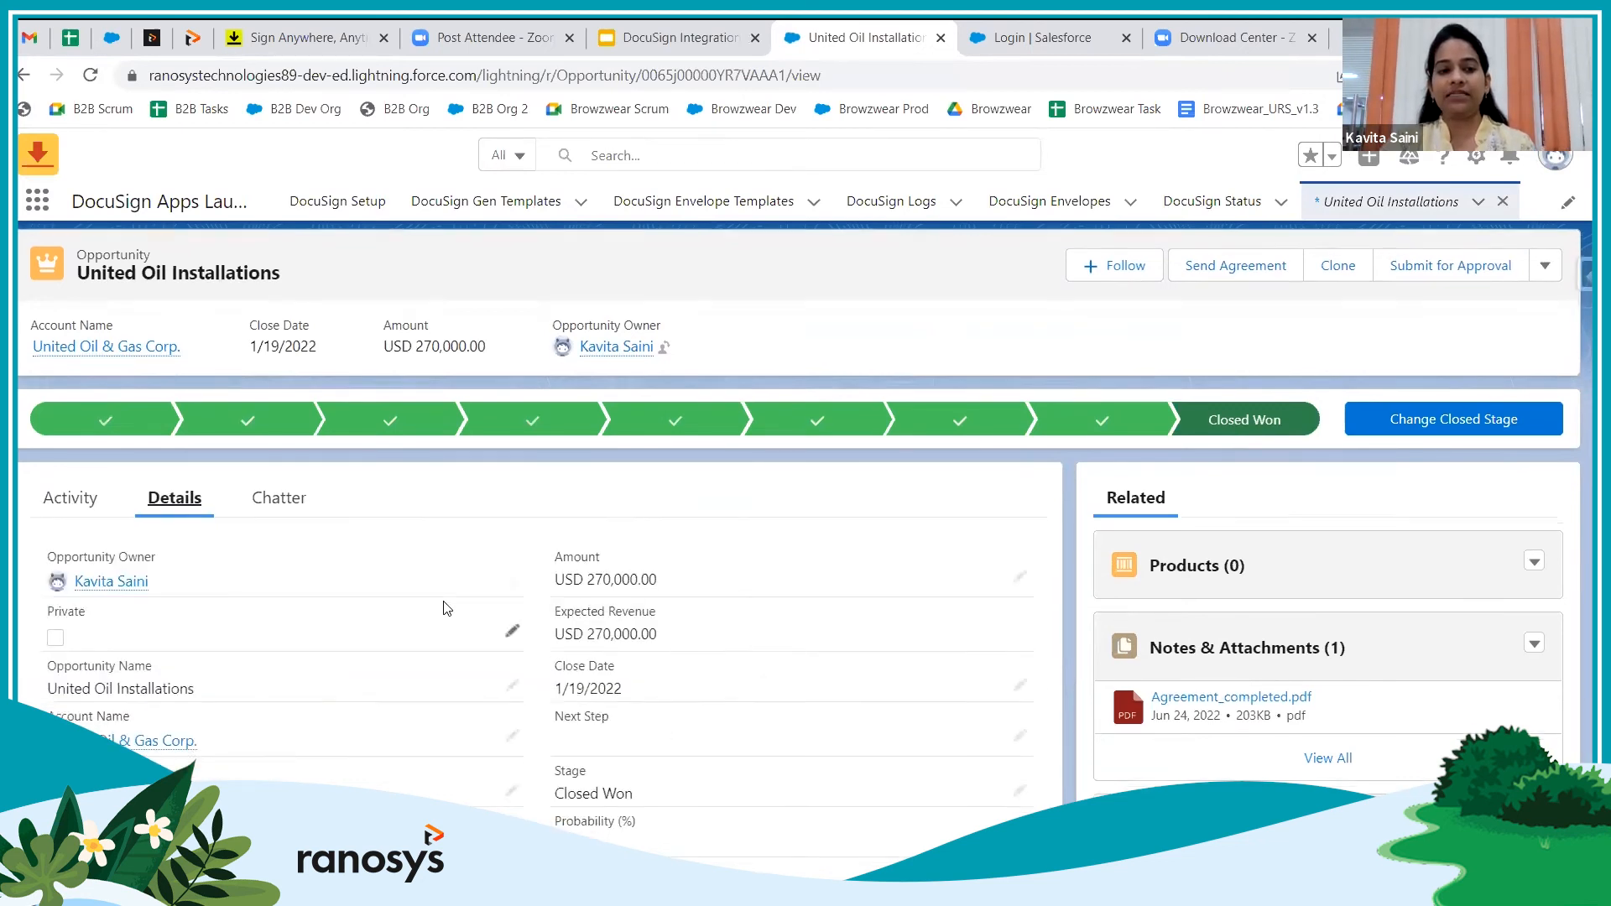
{"action": "scroll", "coordinate": [445, 612], "scroll_direction": "down", "scroll_amount": 5}
{"action": "scroll", "coordinate": [445, 608], "scroll_direction": "down", "scroll_amount": 1}
{"action": "left_click_drag", "start_coordinate": [241, 579], "coordinate": [49, 576]}
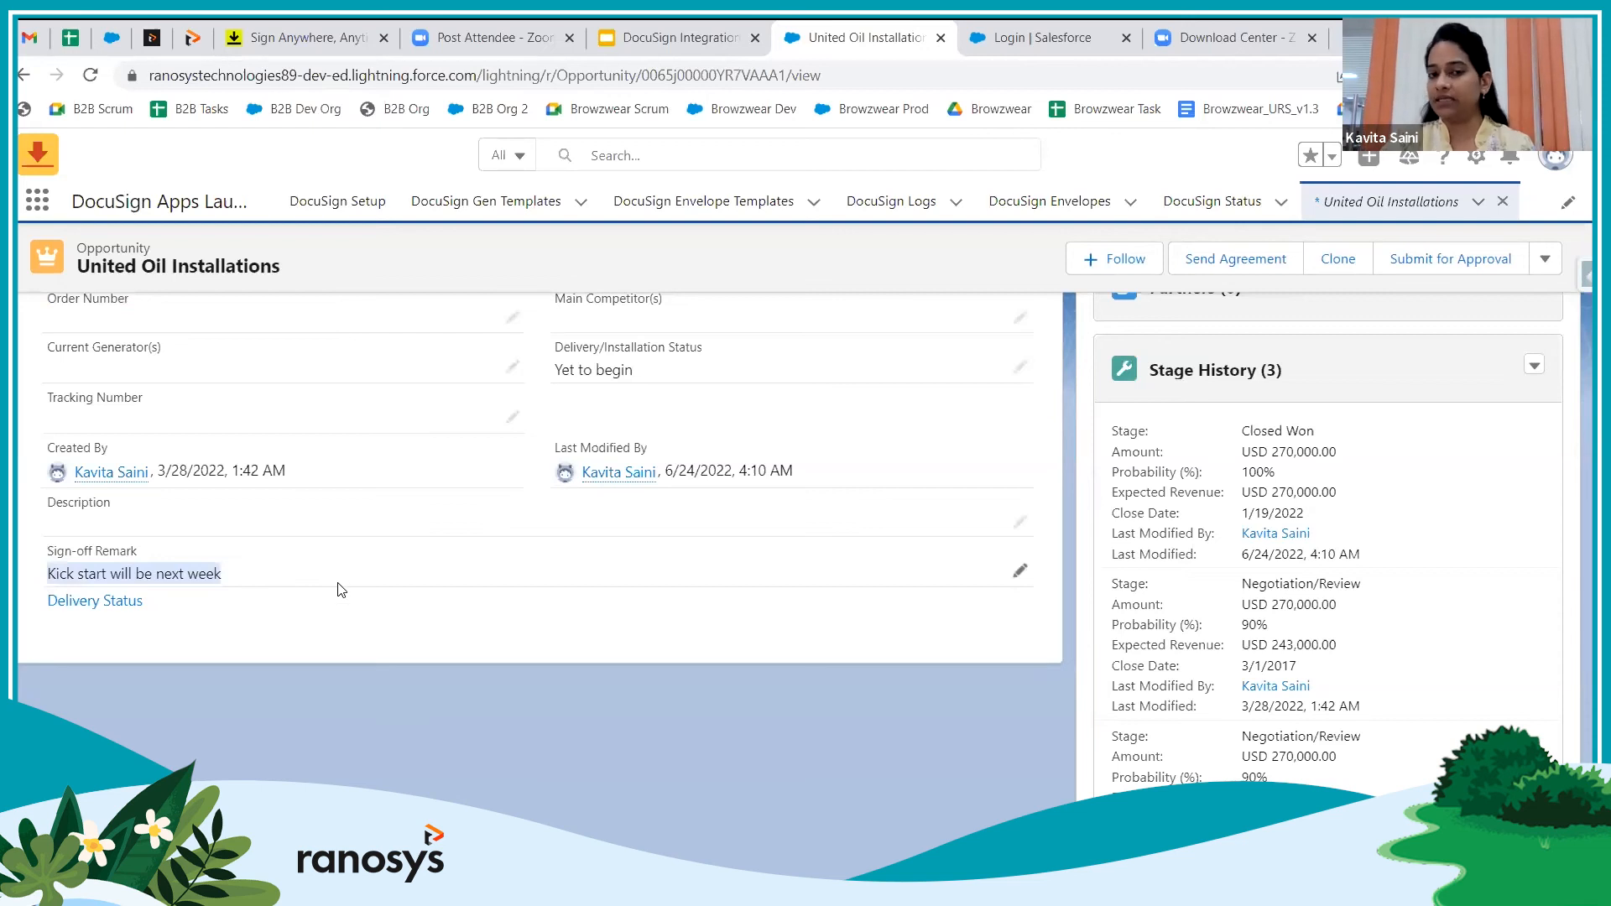
{"action": "scroll", "coordinate": [340, 590], "scroll_direction": "up", "scroll_amount": 10}
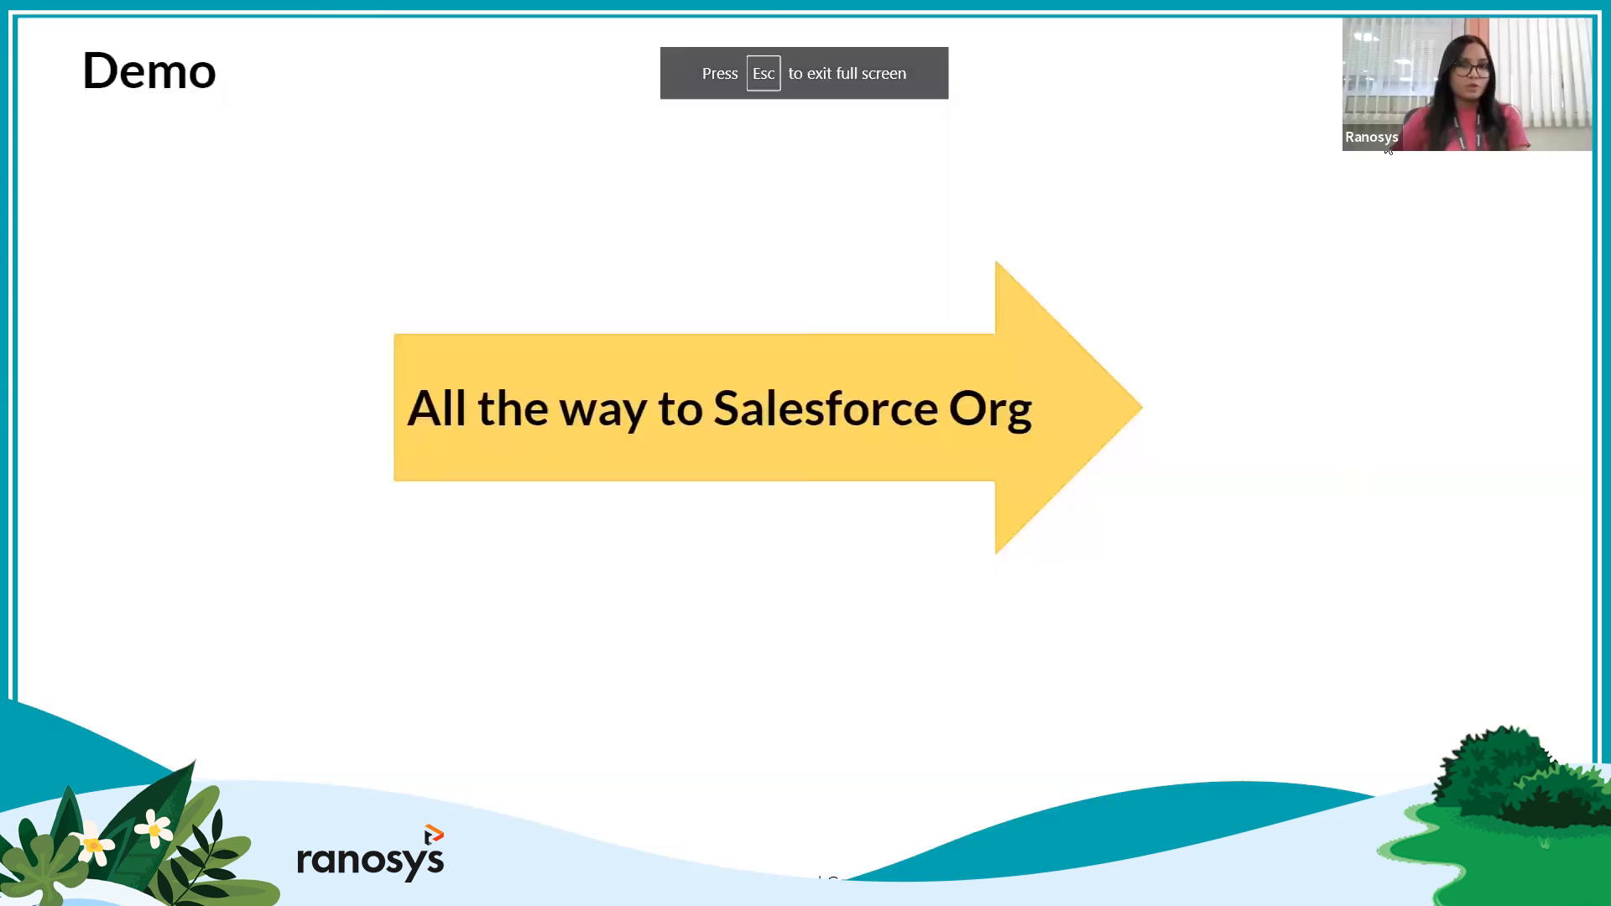
{"action": "key", "text": "Right"}
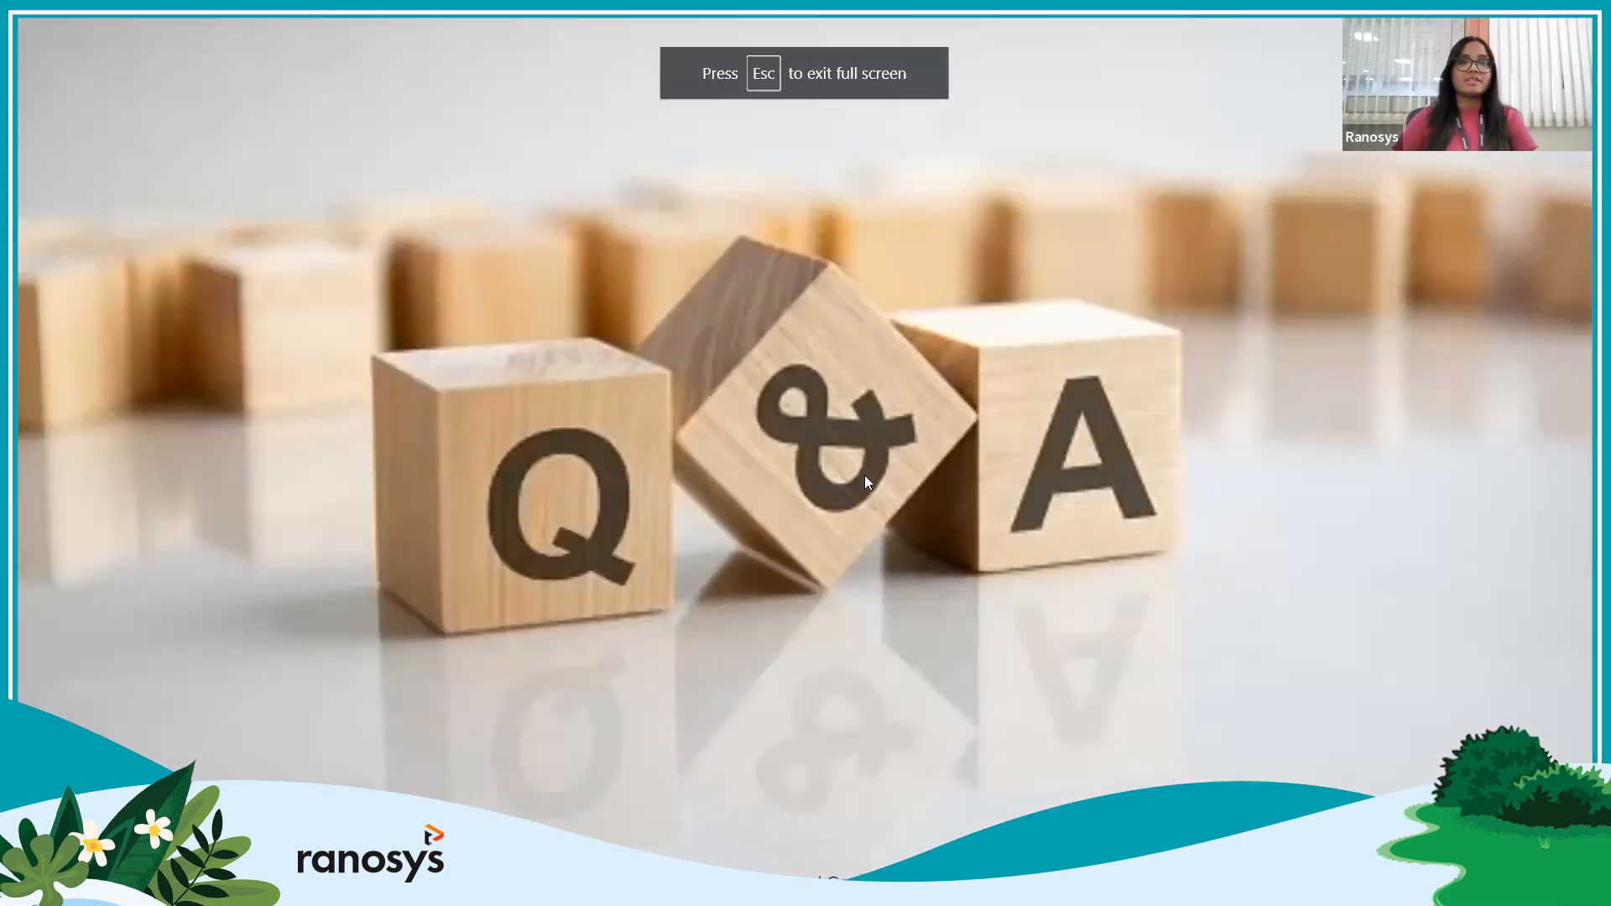